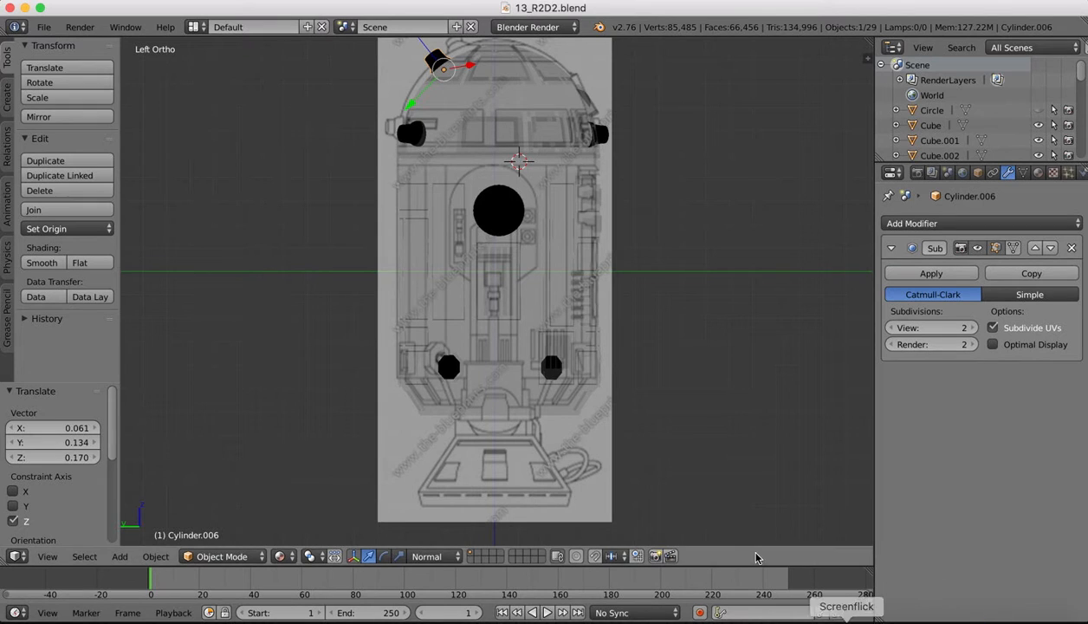
Examine the R2-D2 side-elevation drawing and photo reference for the shoulder and leg shape, and return to Blender.
scroll(666, 221, "up", 1, "shift")
scroll(666, 221, "up", 1, "shift")
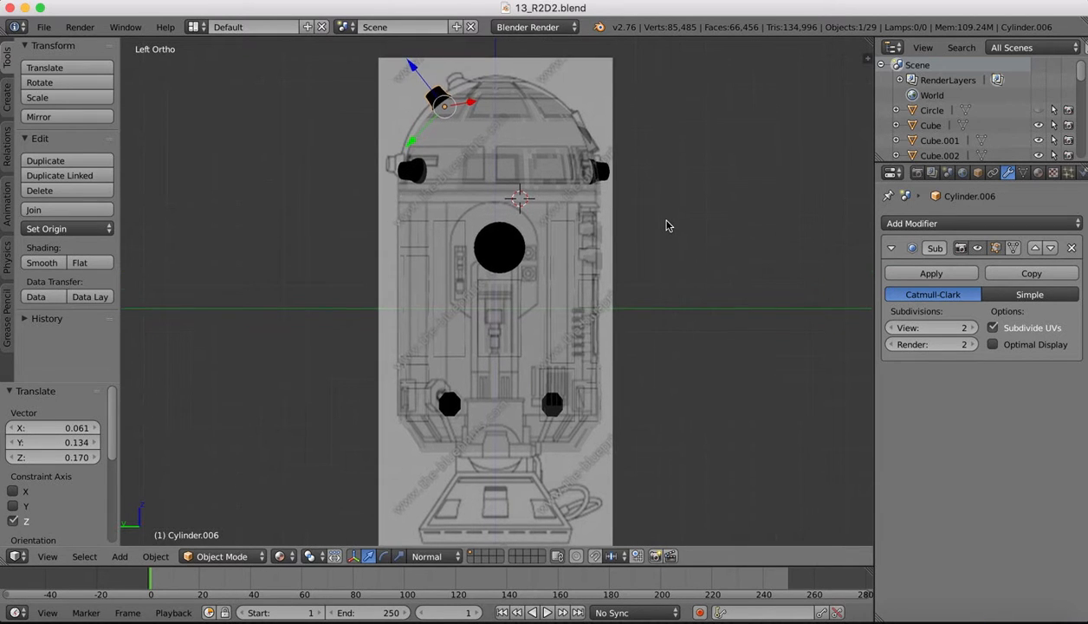
scroll(666, 221, "down", 2, "shift")
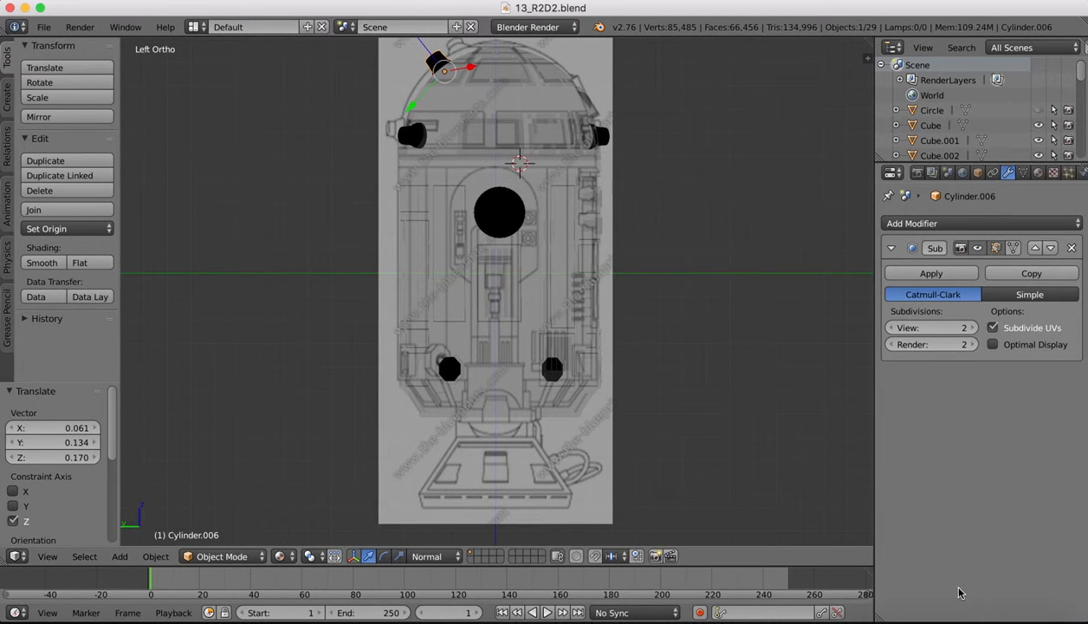
left_click(903, 606)
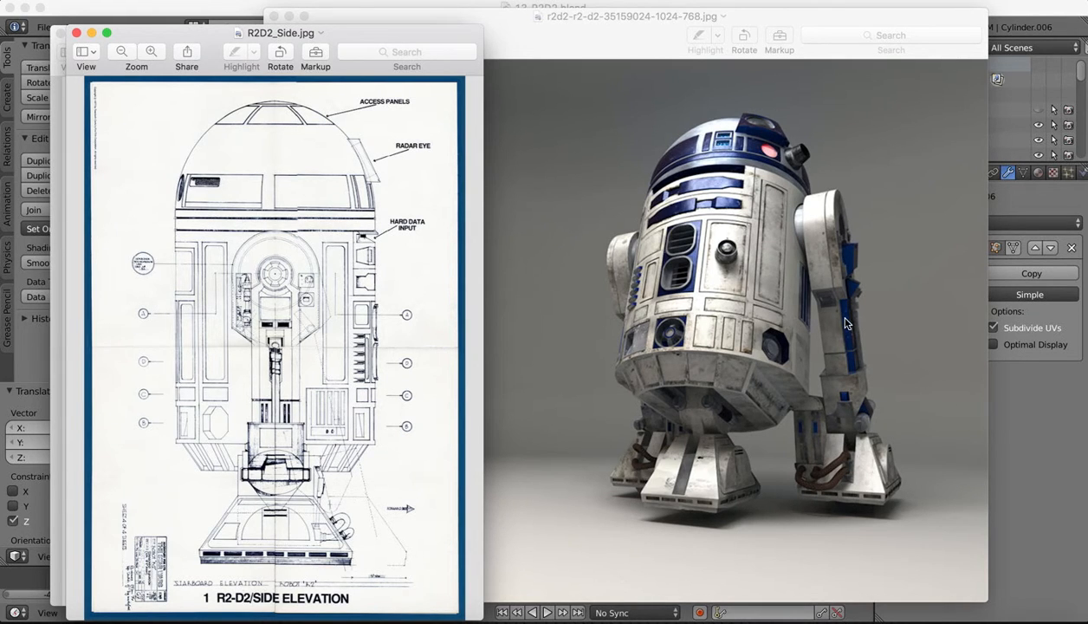
left_click(1061, 9)
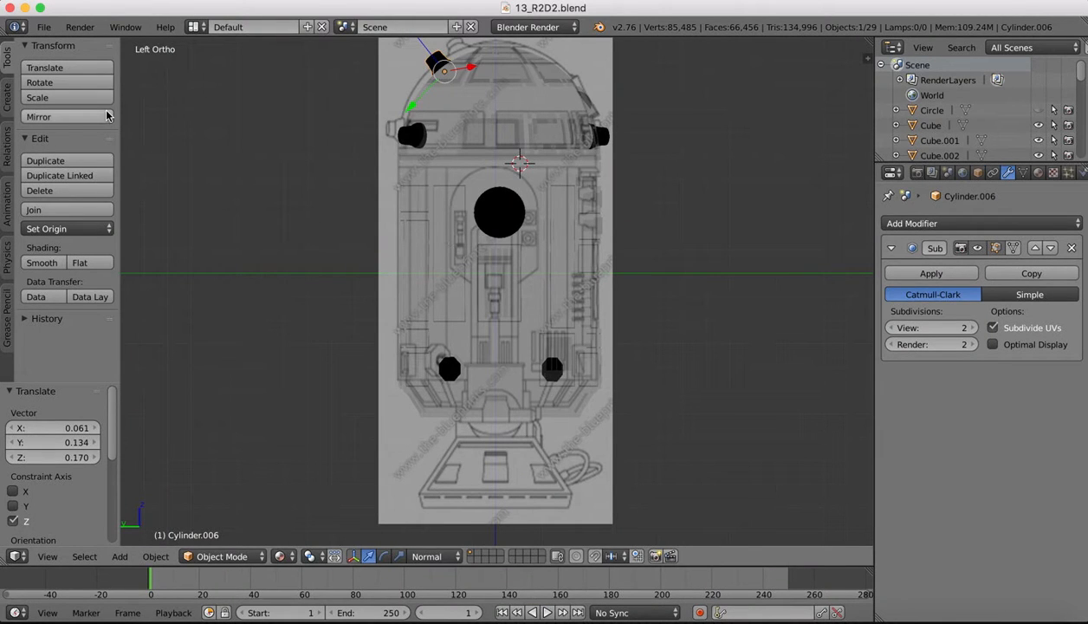
Add a 32-vertex cylinder mesh of radius 1 and depth 2 at the 3D cursor.
left_click(7, 102)
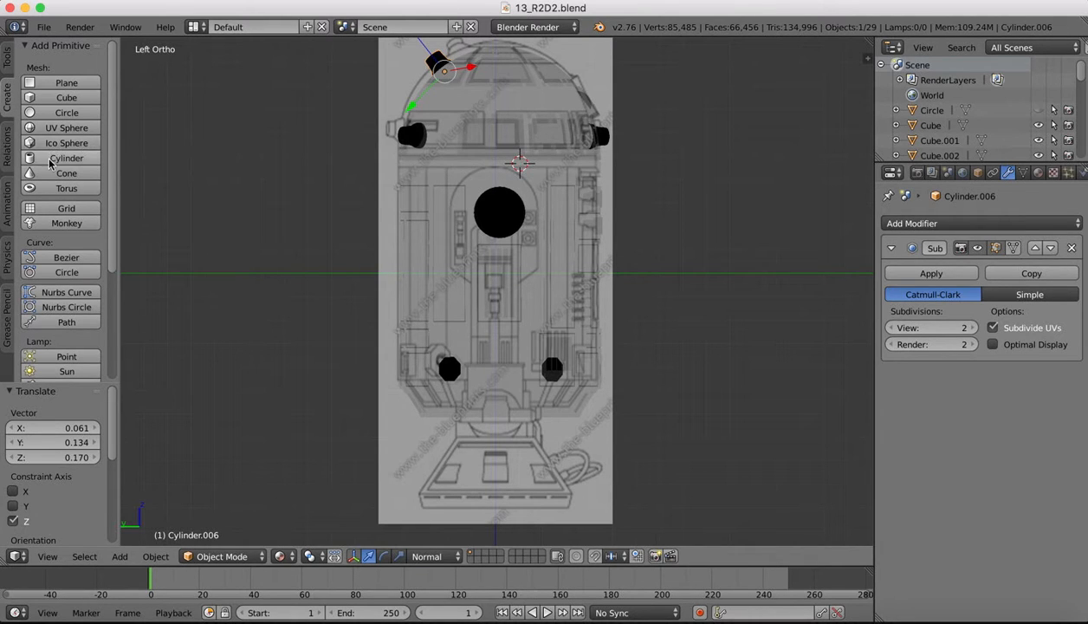
left_click(54, 158)
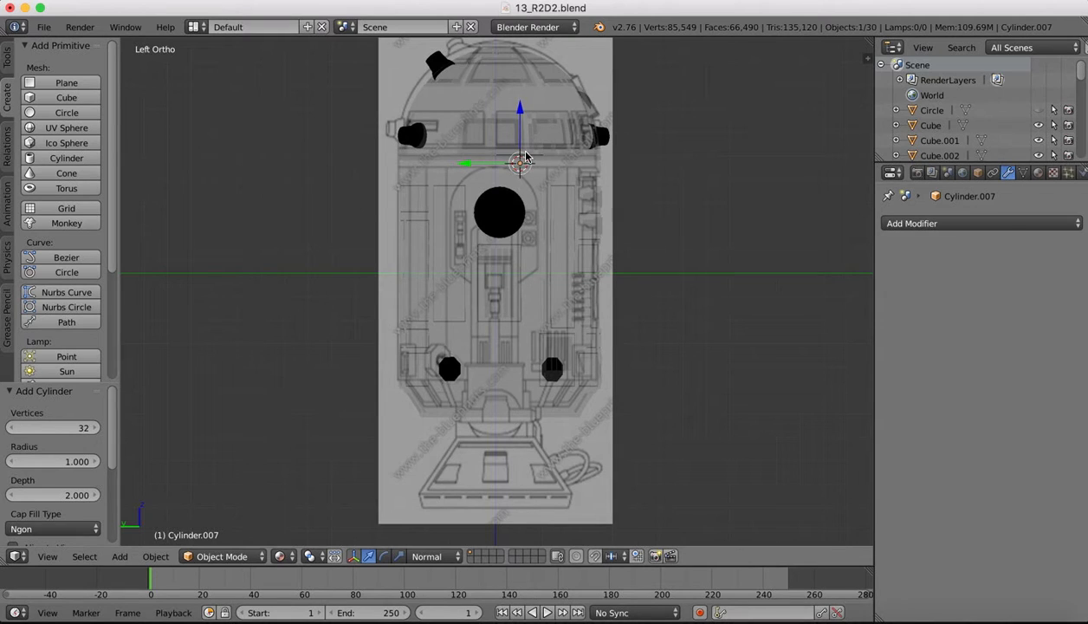
key("g")
key("z")
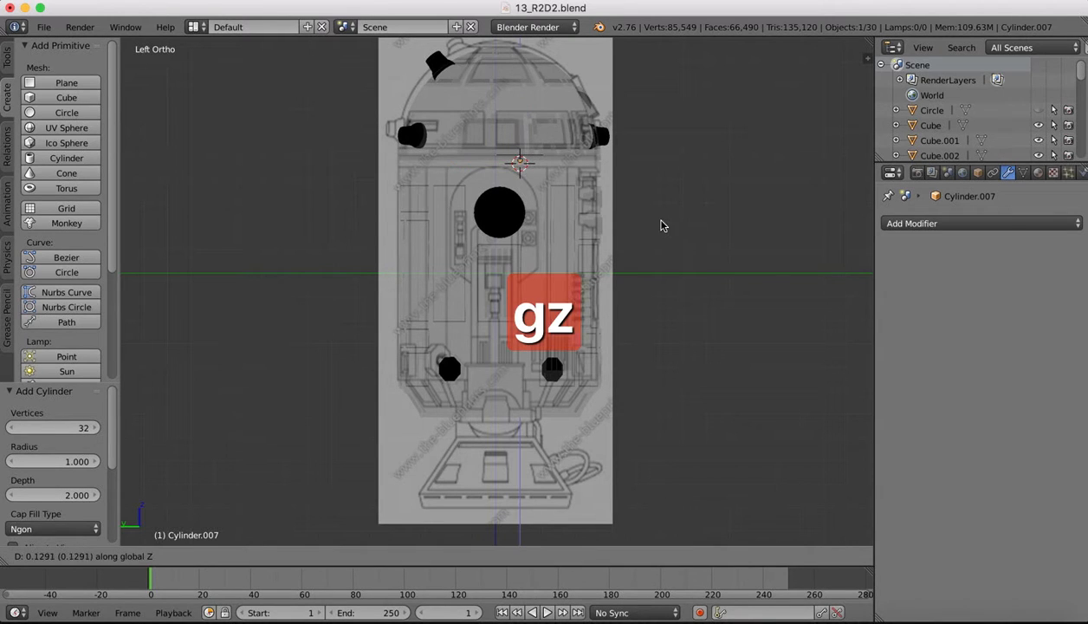
key("x")
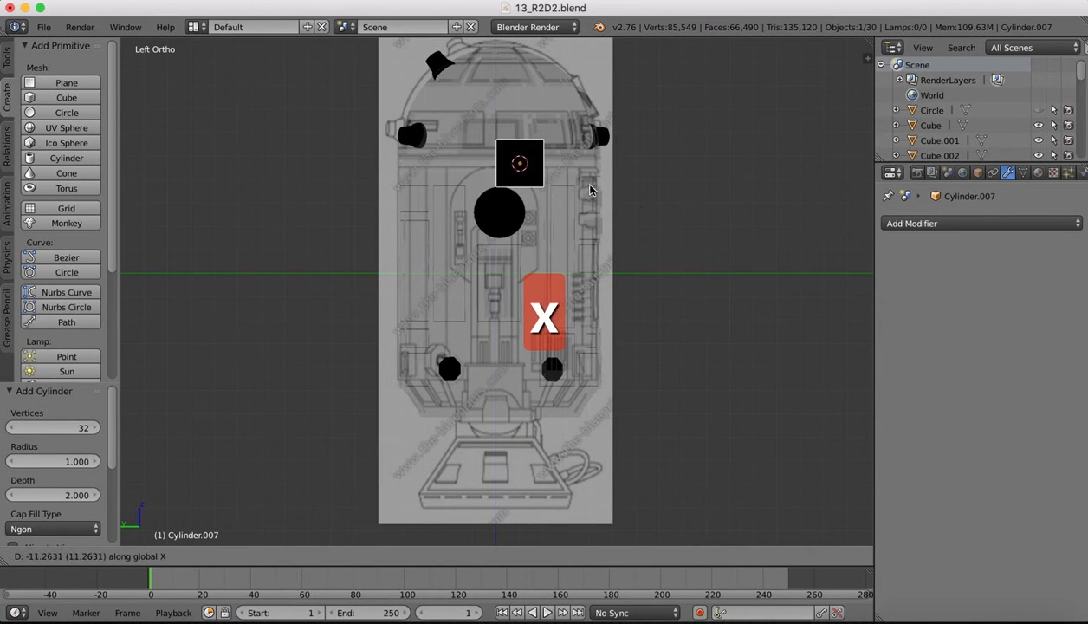
left_click(688, 224)
Move the new cylinder -4.967 units along the global X axis so it sits outside the robot's body.
middle_click_drag(630, 216, 422, 201)
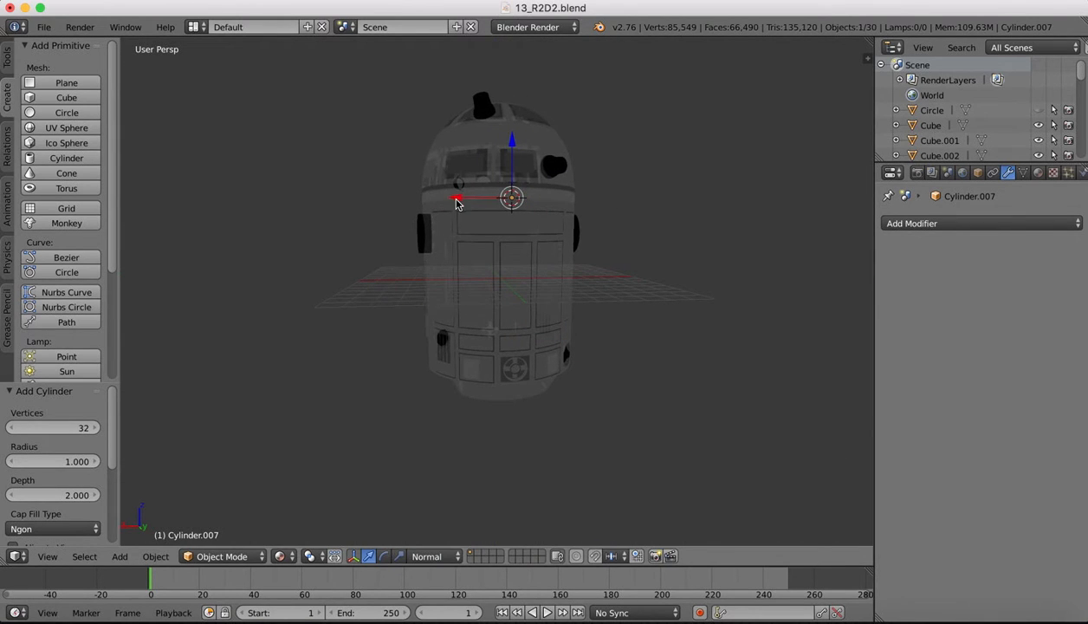
key("g")
key("x")
key("x")
left_click_drag(538, 199, 538, 198)
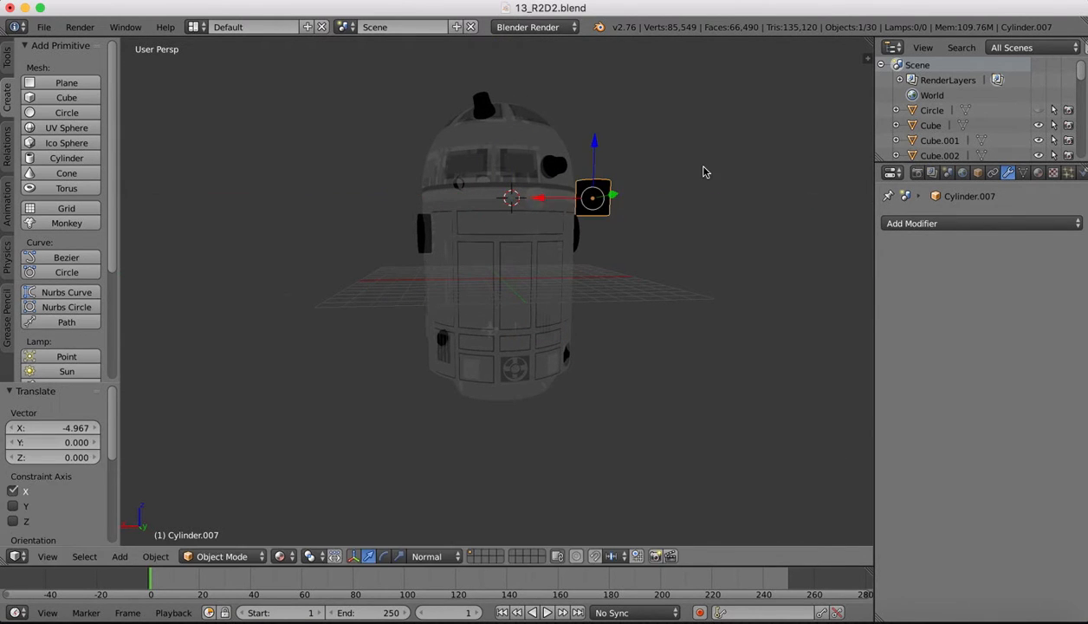
Orbit to face the new cylinder on the robot's side and display the viewport with solid shading.
middle_click_drag(703, 171, 703, 171)
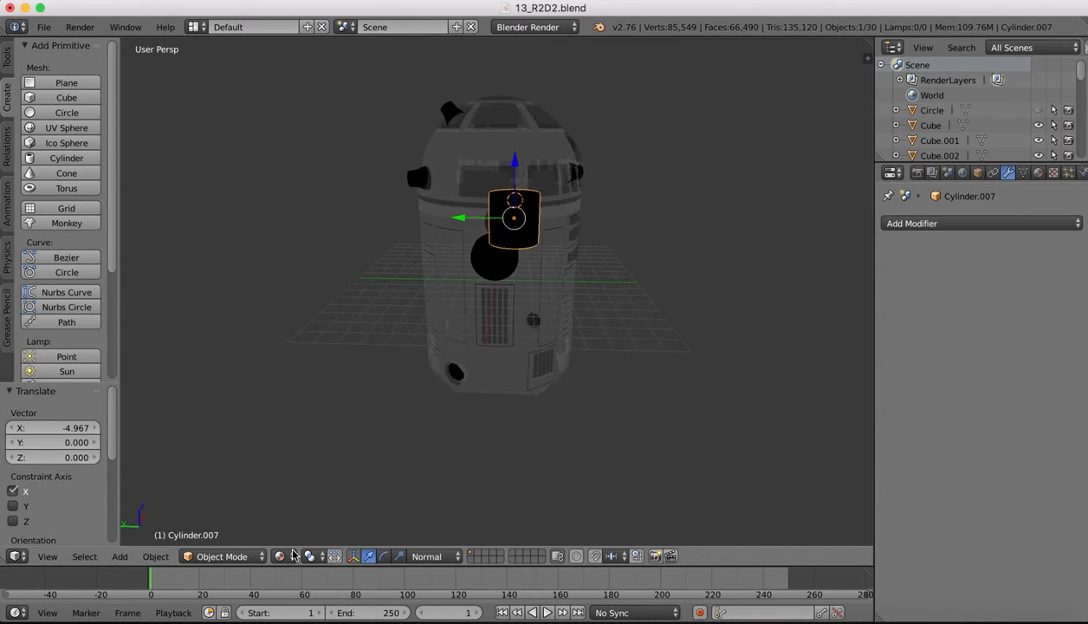
left_click(279, 555)
left_click(307, 507)
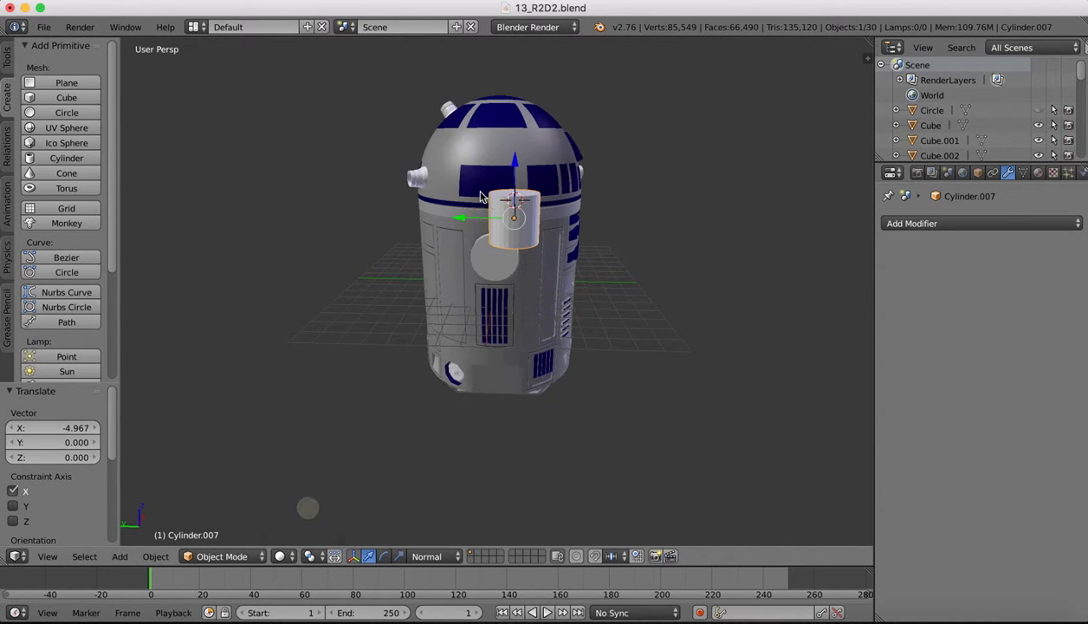
Rotate the new cylinder 90° about the global Y axis so its flat end faces outward from the body.
scroll(471, 183, "up", 4)
scroll(584, 180, "up", 3, "shift")
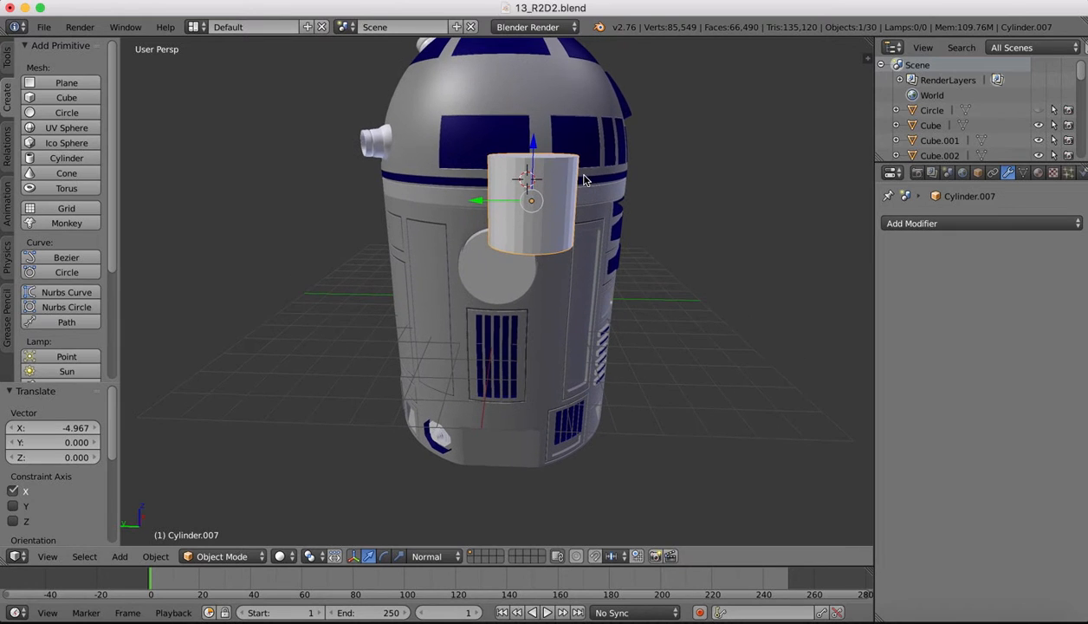
key("r")
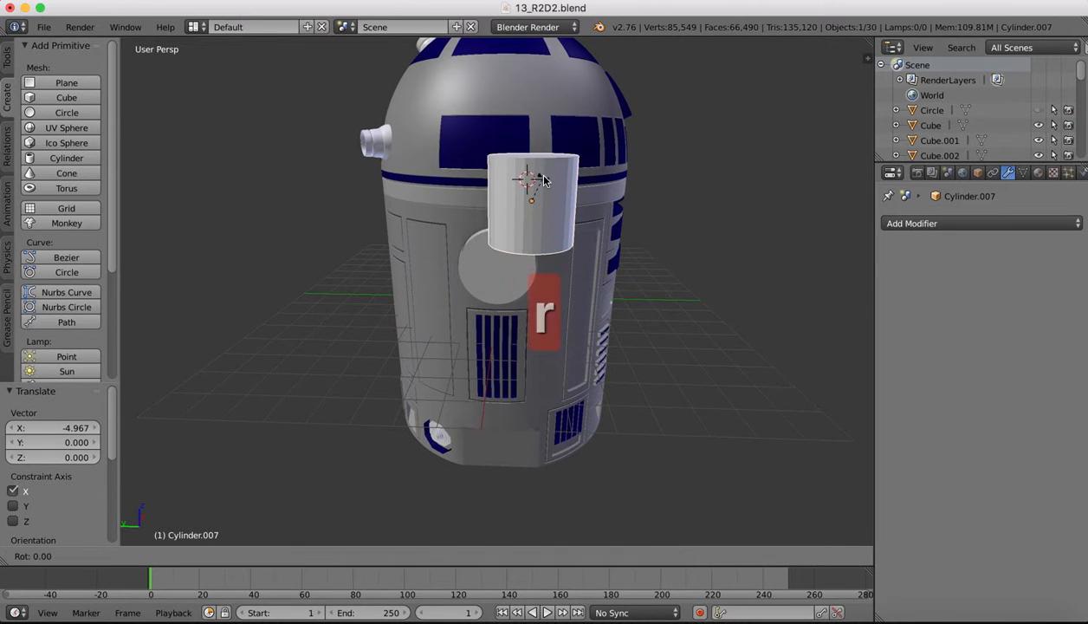
key("x")
key("z")
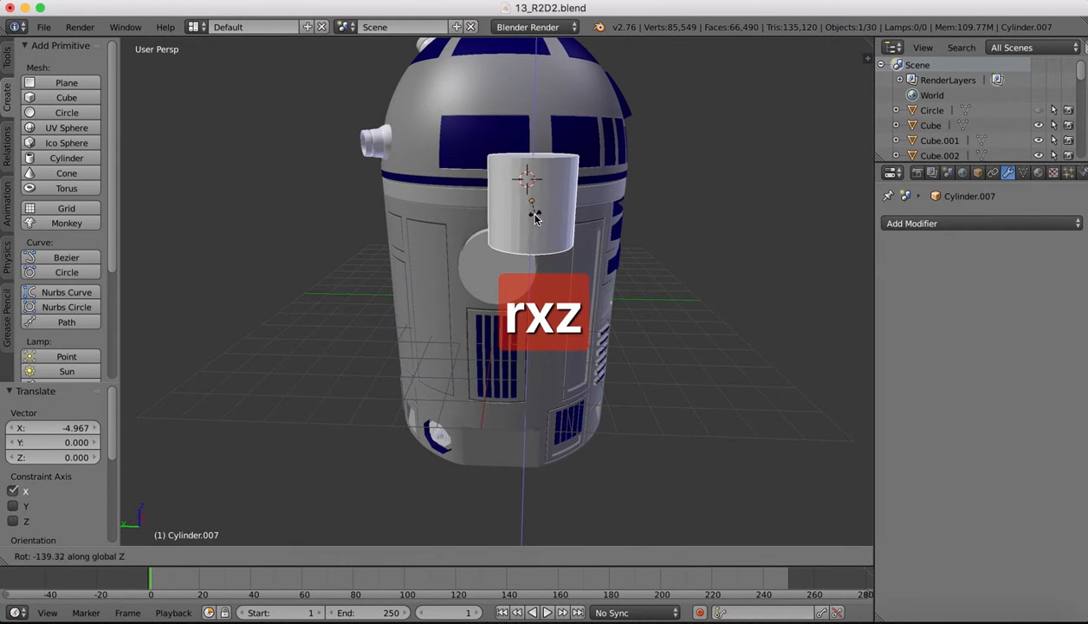
key("y")
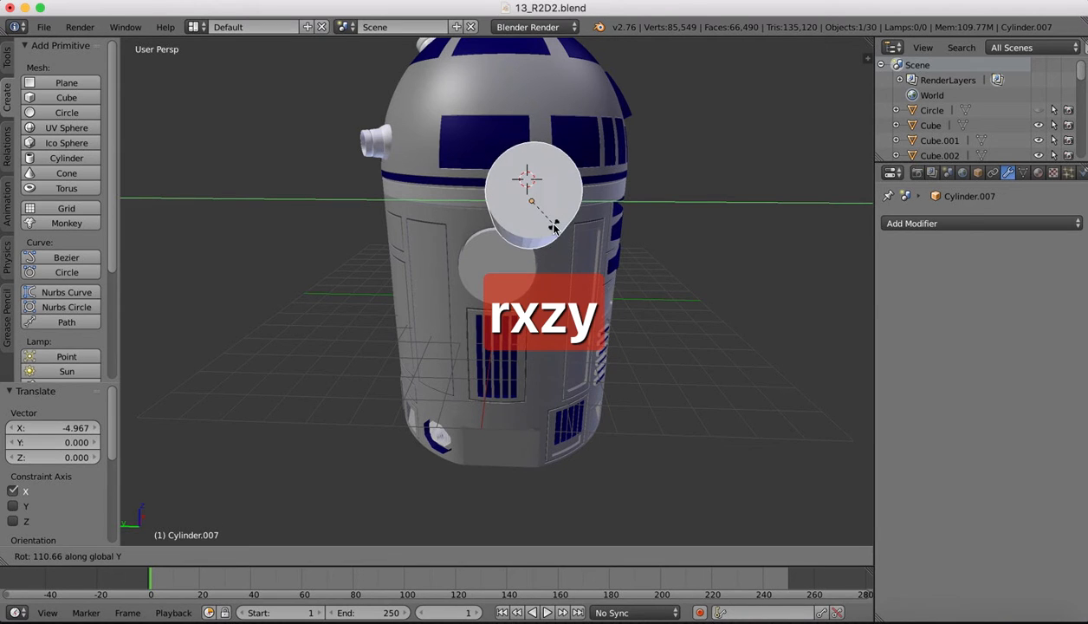
type("90")
left_click(554, 226)
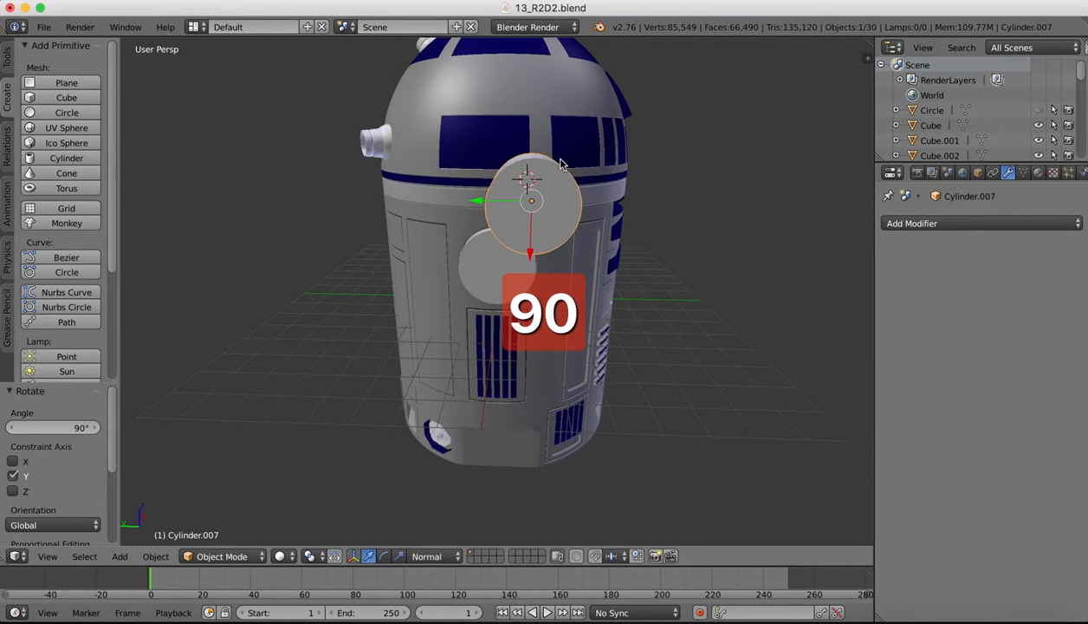
In the front orthographic view, lower the cylinder about 1.509 units to shoulder height and shift it slightly toward the body.
middle_click_drag(549, 157, 561, 160)
middle_click_drag(705, 176, 750, 239)
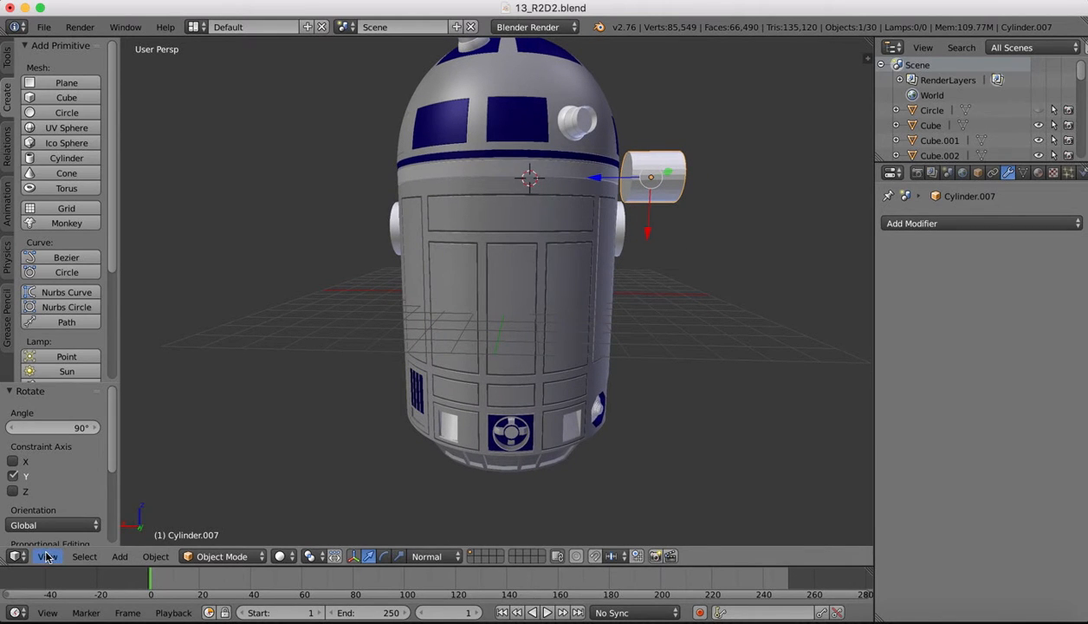
left_click(48, 556)
left_click(65, 455)
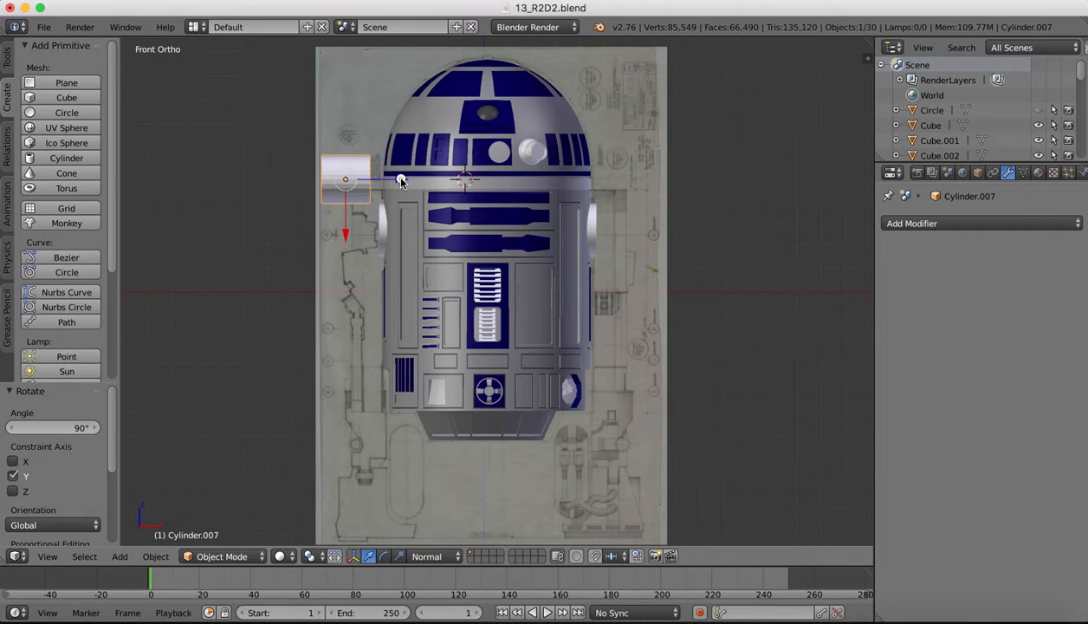
mouse_move(400, 181)
left_mouse_down()
mouse_move(411, 181)
mouse_move(398, 173)
left_mouse_up()
left_click_drag(349, 235, 350, 273)
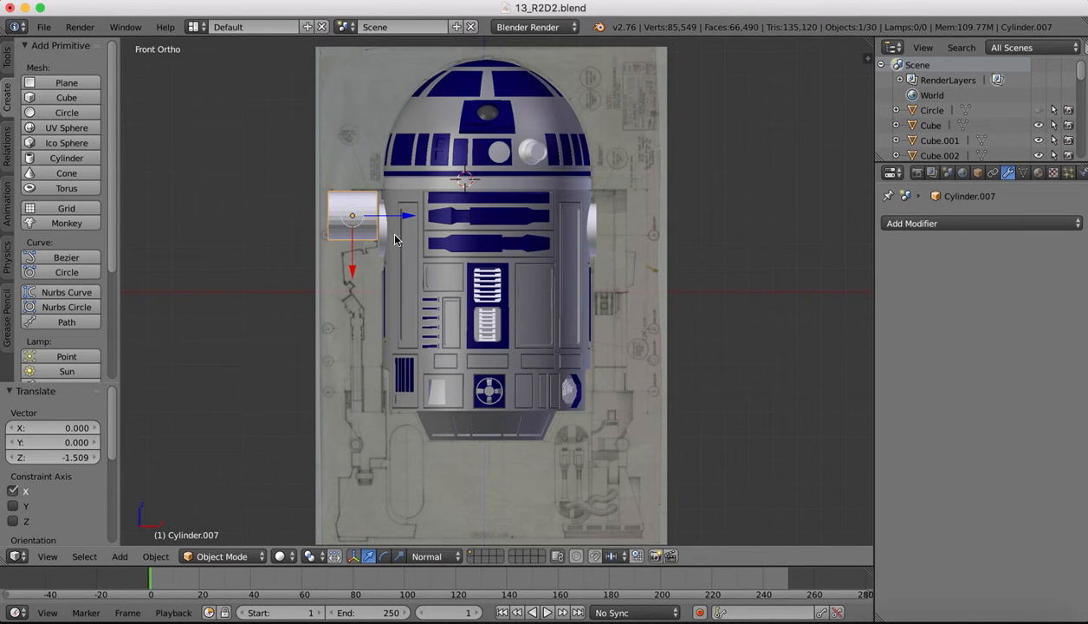
left_click_drag(408, 217, 409, 216)
Scale the cylinder's thickness along X to about 0.757 and move it 0.314 units closer to the body.
key("s")
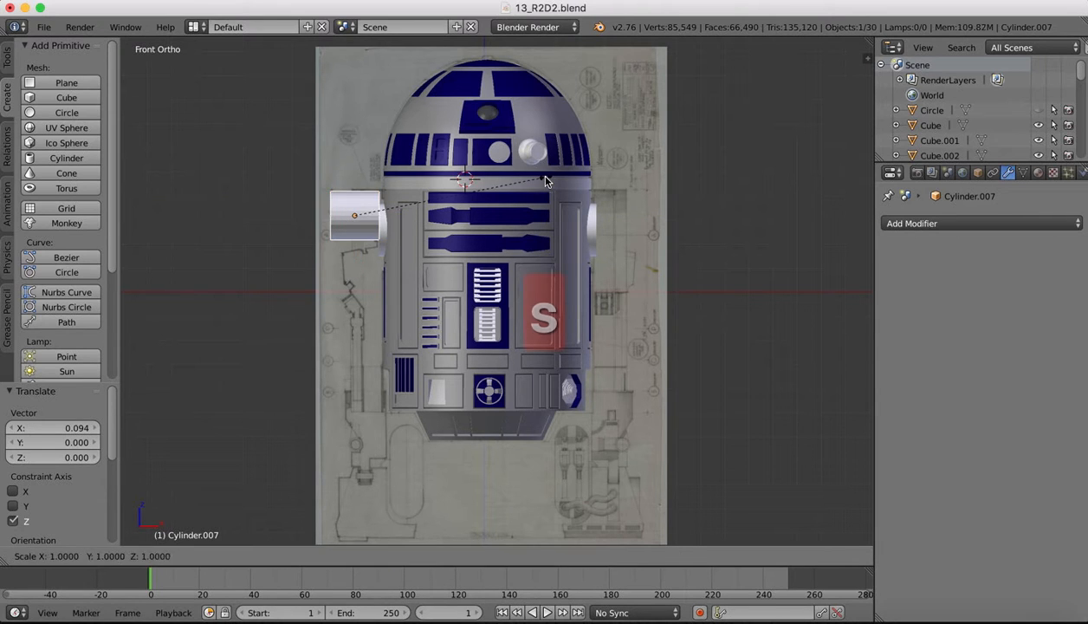
key("x")
left_click(500, 196)
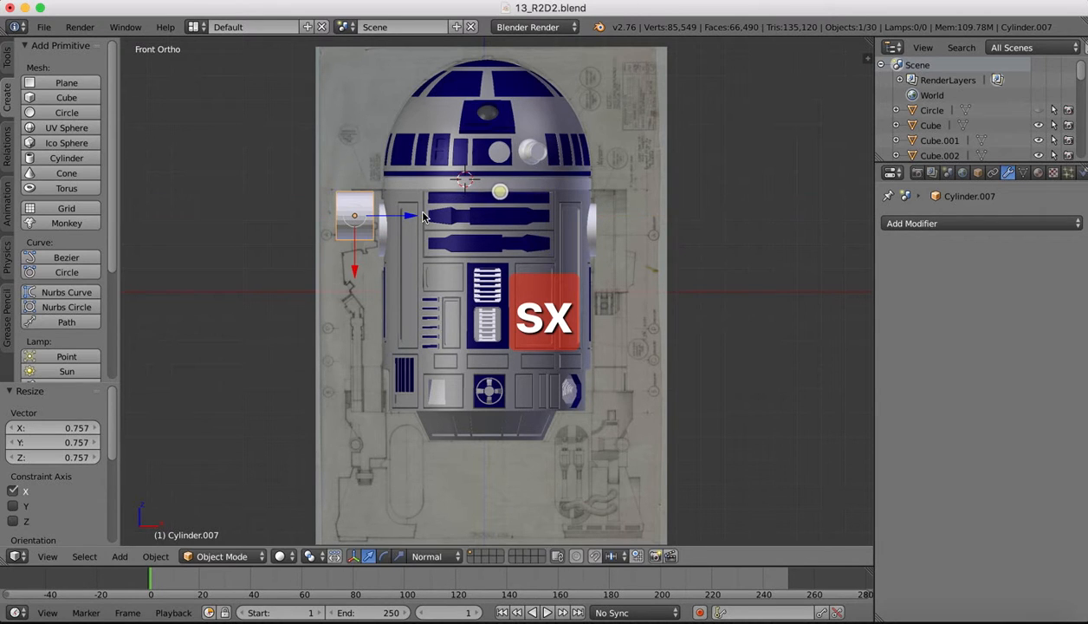
left_click_drag(404, 216, 414, 218)
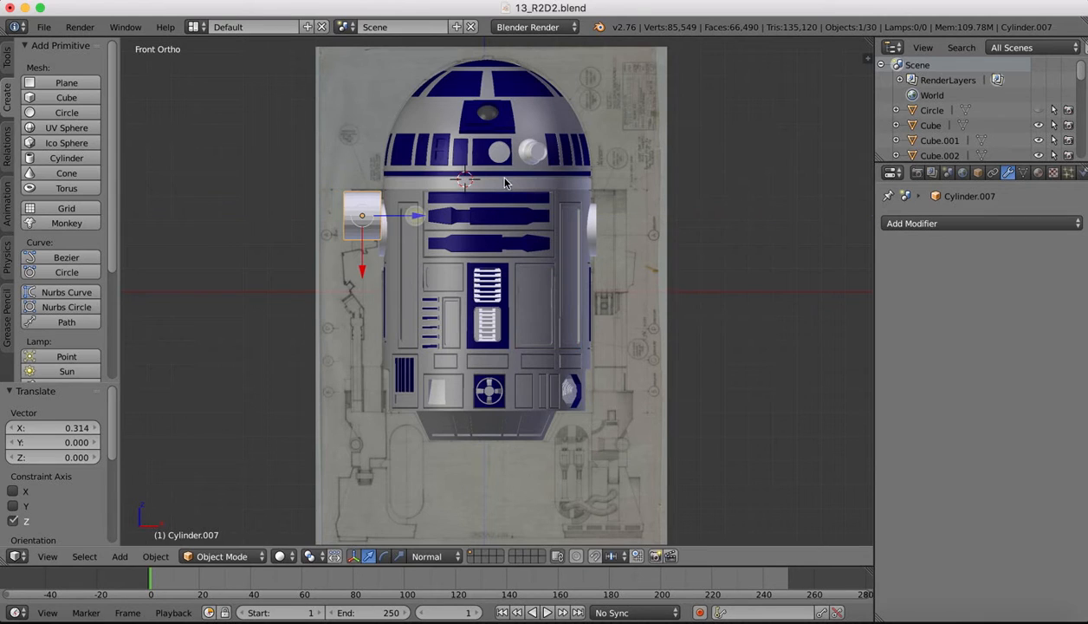
Thin the cylinder further along X and slide it another 0.157 units in against the shoulder disc.
key("s")
key("x")
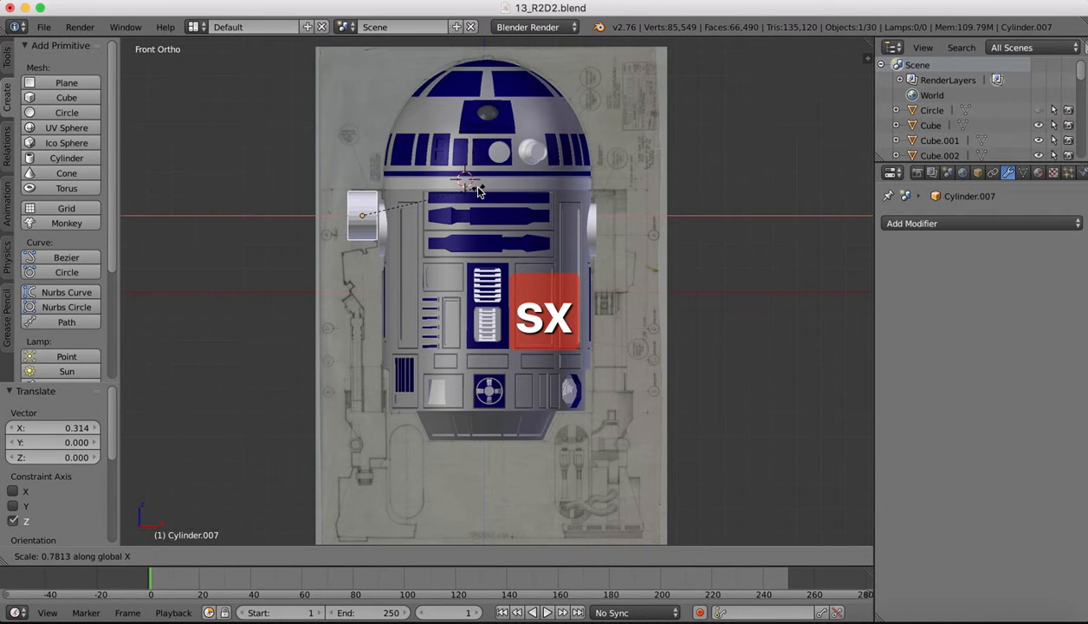
left_click(473, 184)
left_click_drag(415, 214, 420, 219)
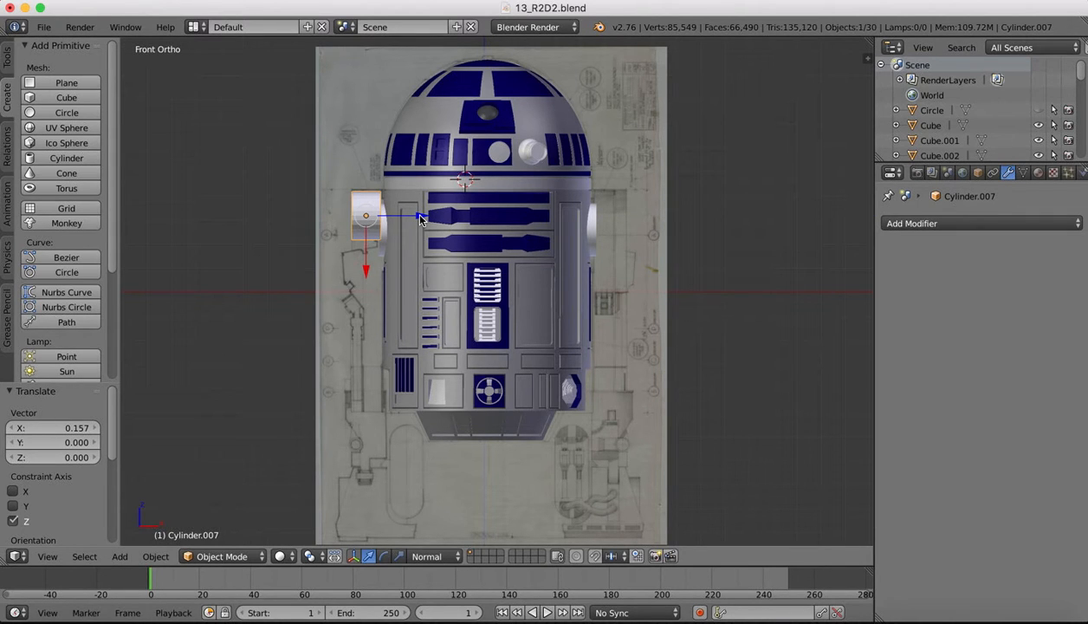
Select the robot's main body mesh in the left orthographic view and enlarge the outliner to locate its Cylinder.000 entry.
left_click(48, 556)
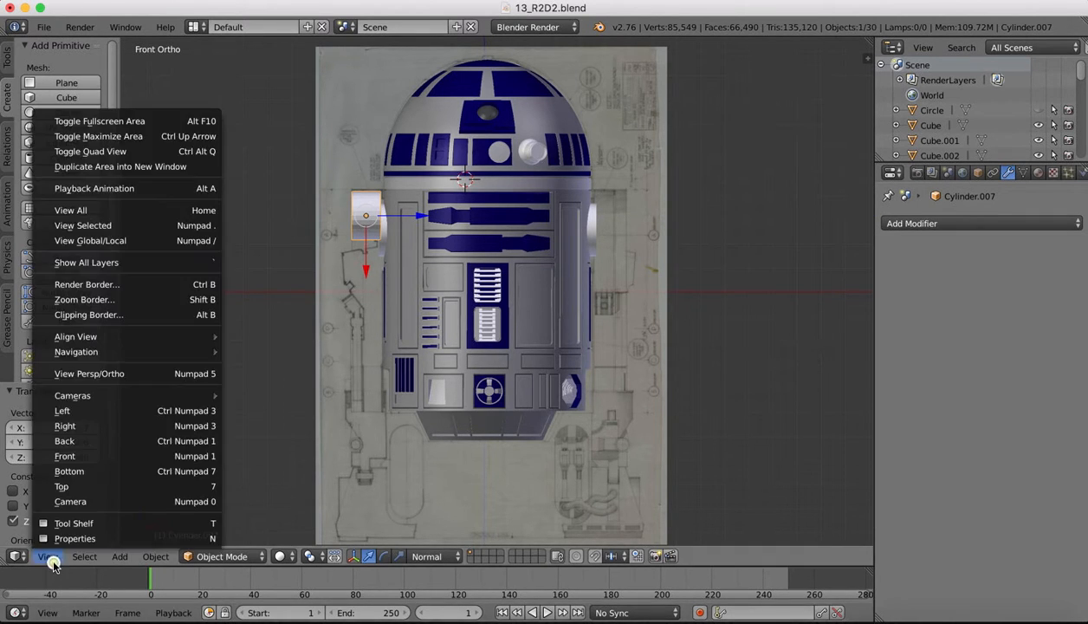
left_click(63, 412)
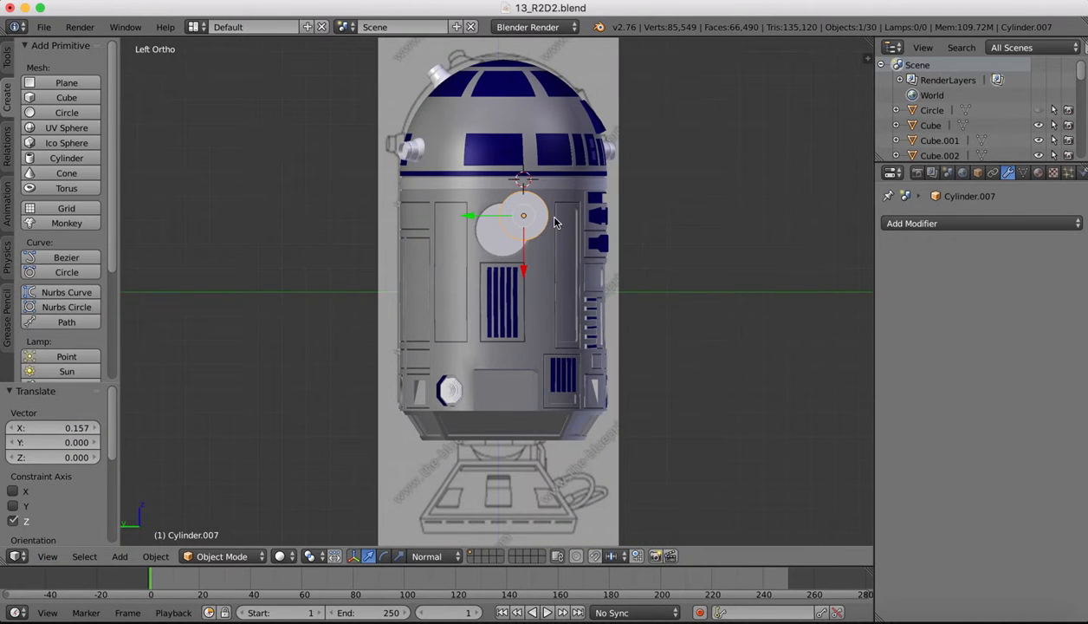
right_click(537, 329)
scroll(1003, 134, "down", 8)
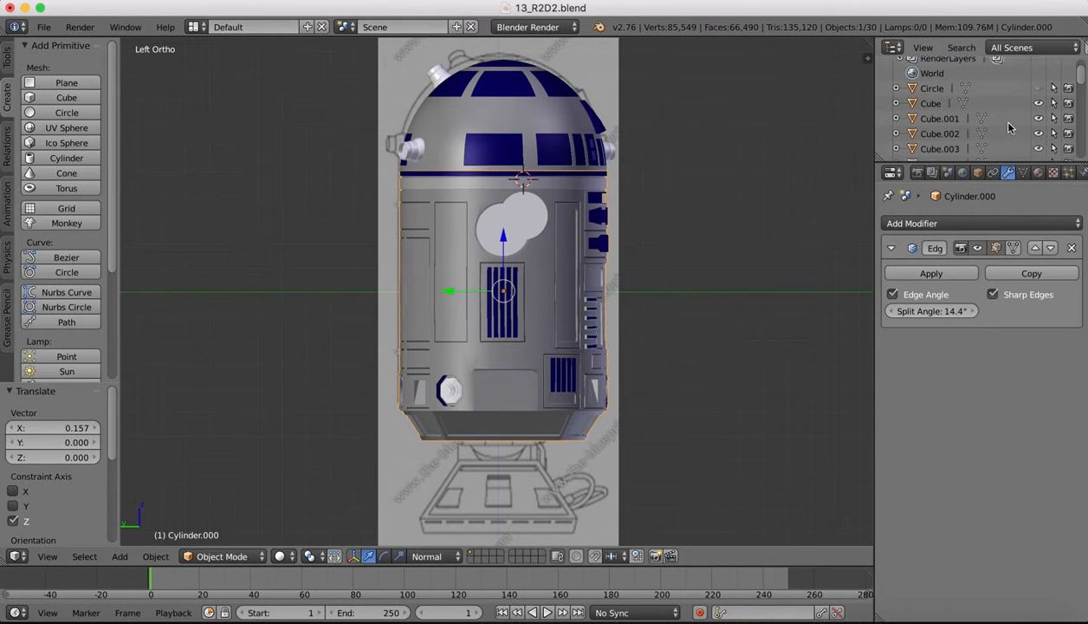
scroll(1005, 130, "down", 2)
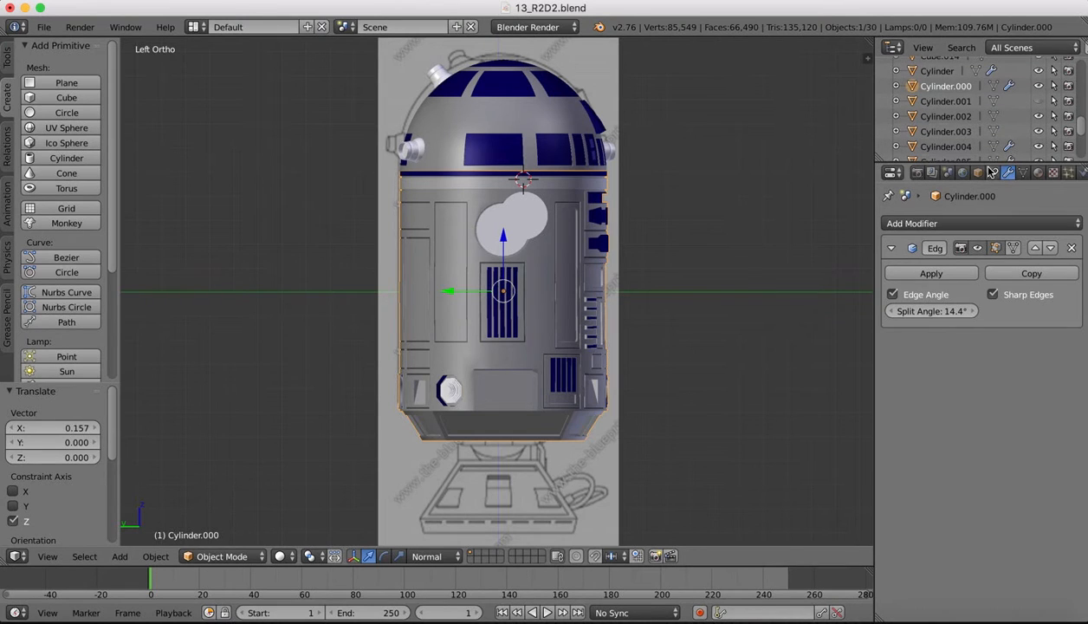
left_click_drag(990, 162, 982, 341)
scroll(977, 232, "down", 1)
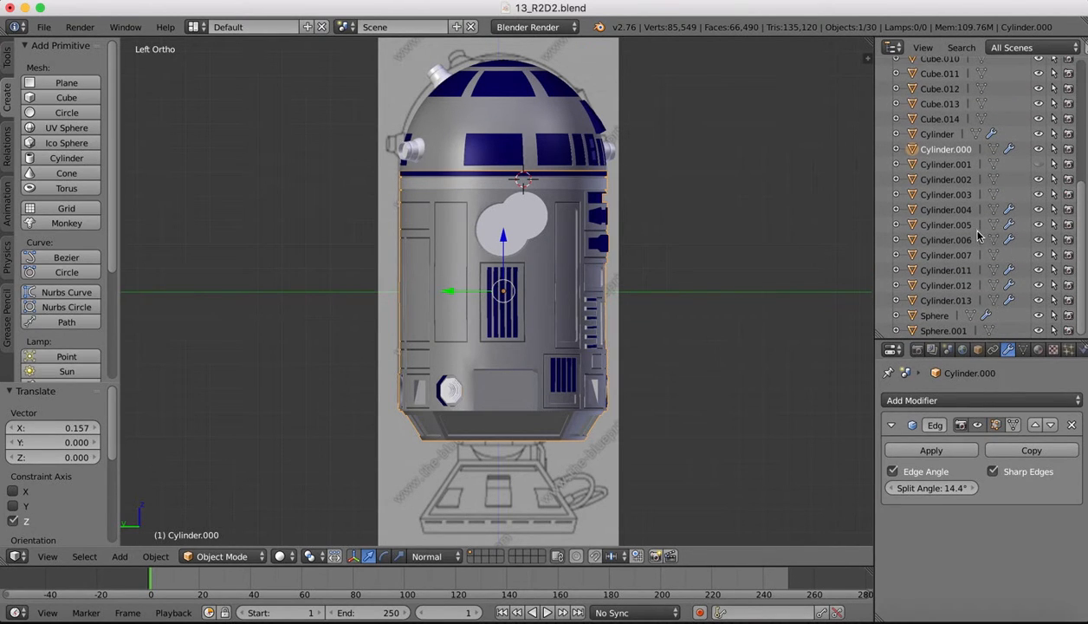
scroll(977, 183, "up", 1)
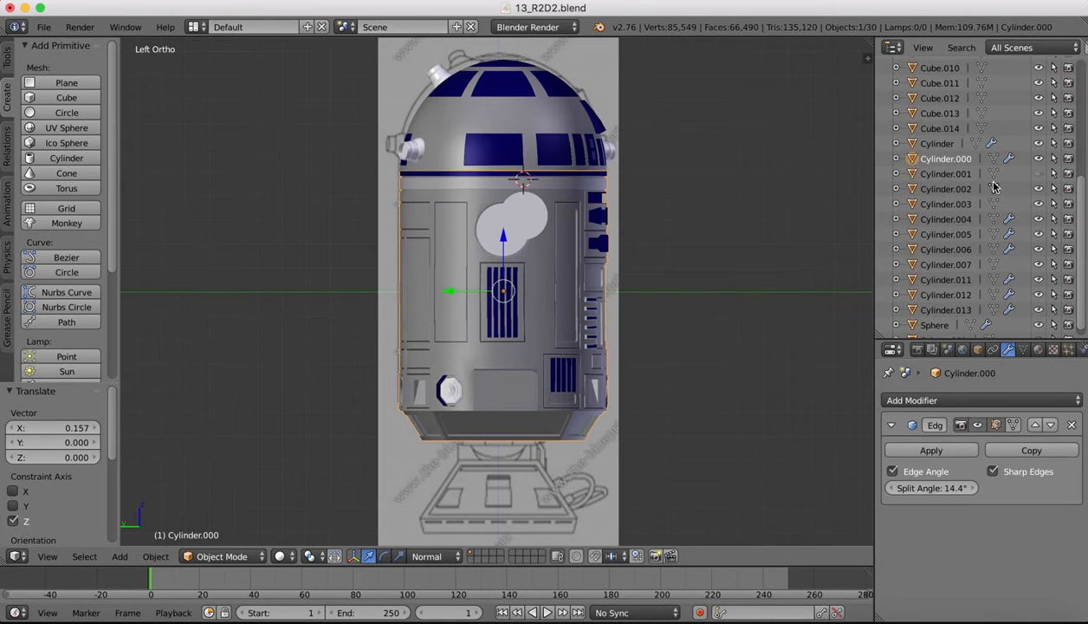
Rename the Cylinder.000 object to Body and hide it in the viewport.
double_click(947, 161)
type("Bd")
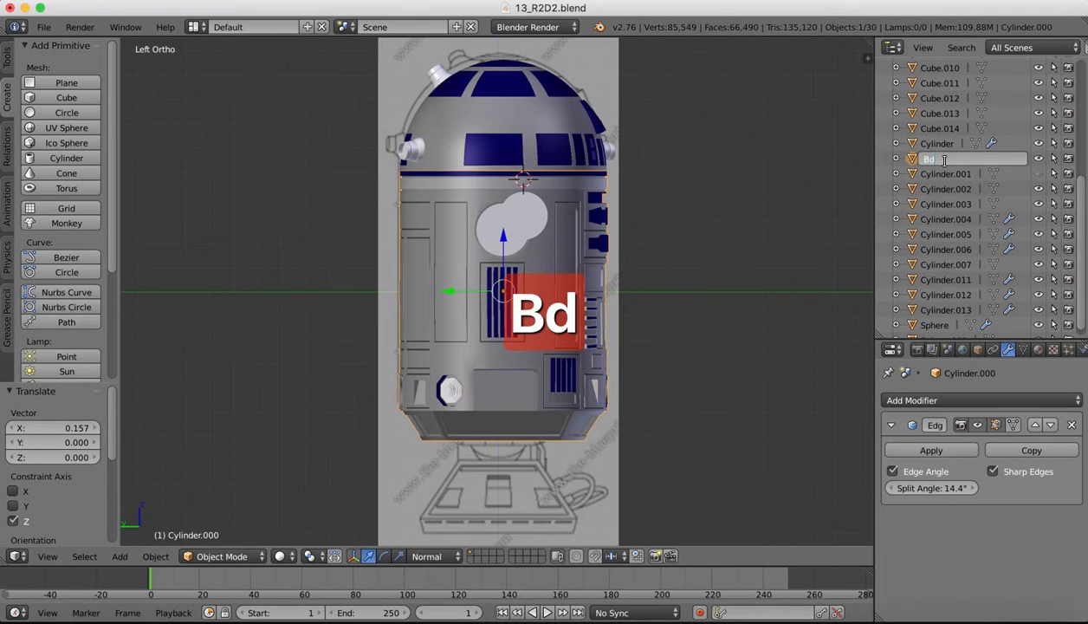
type("ody")
key("Return")
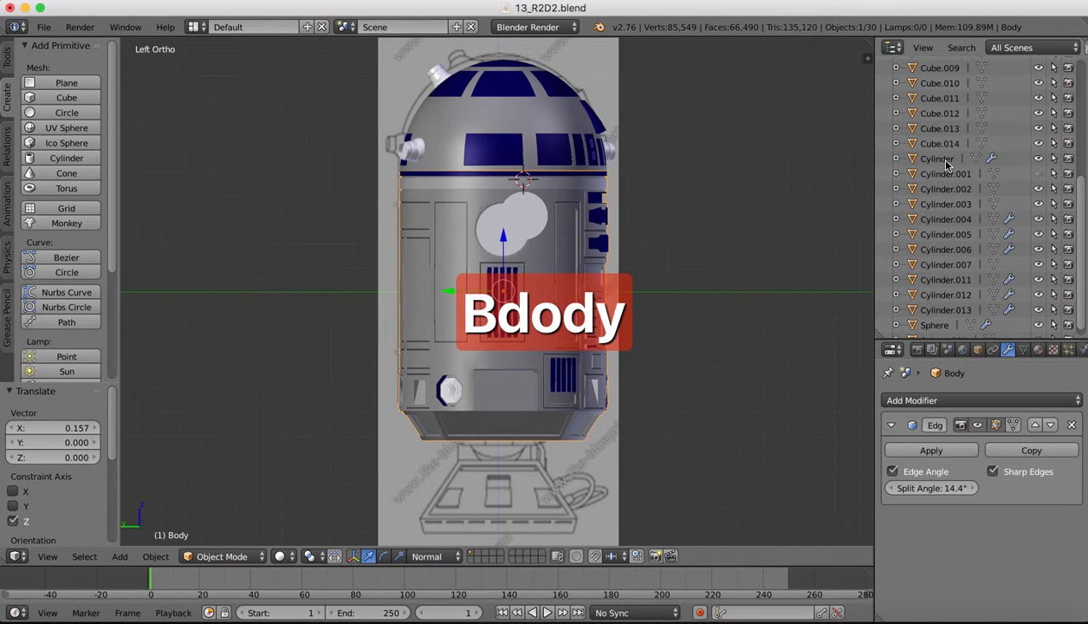
scroll(977, 116, "up", 5)
left_click(1039, 110)
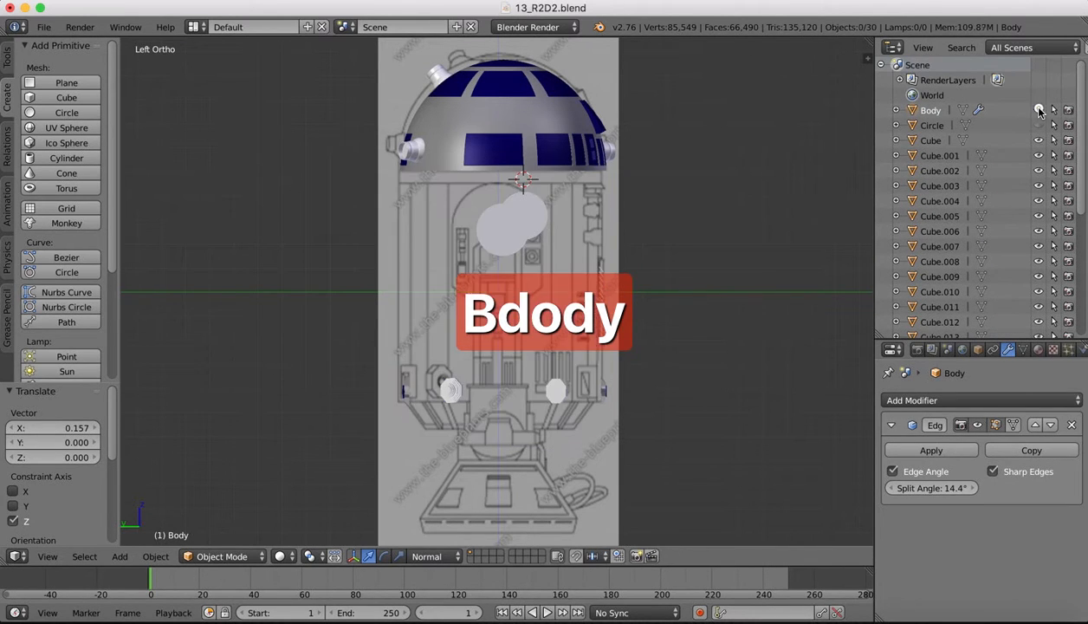
Rename the Cylinder.013 shoulder disc to left socket and hide it in the viewport.
right_click(511, 243)
right_click(493, 253)
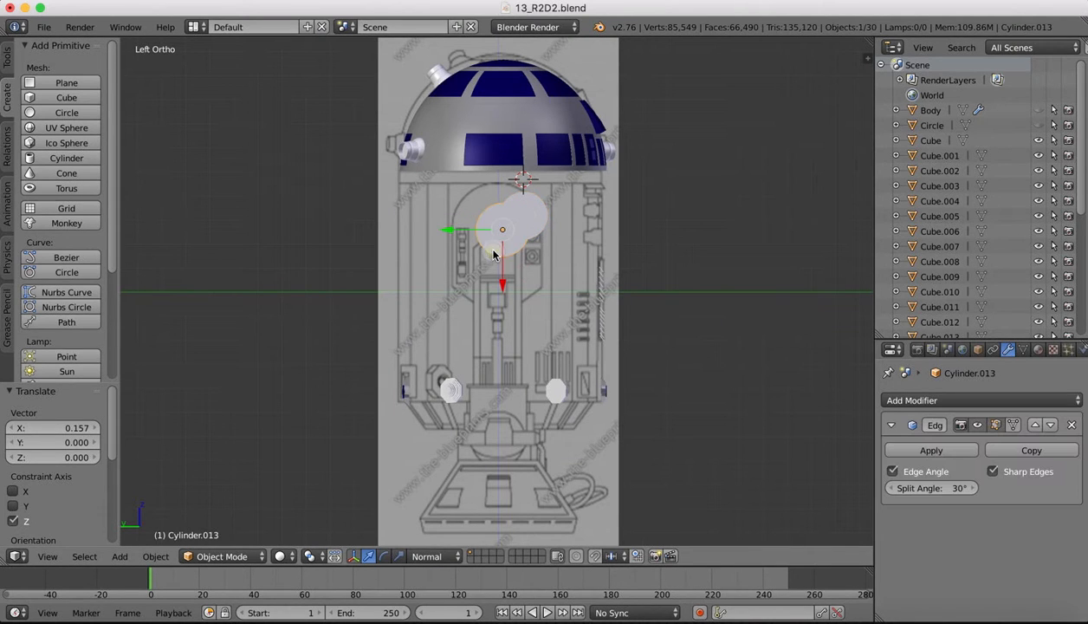
scroll(994, 275, "down", 5)
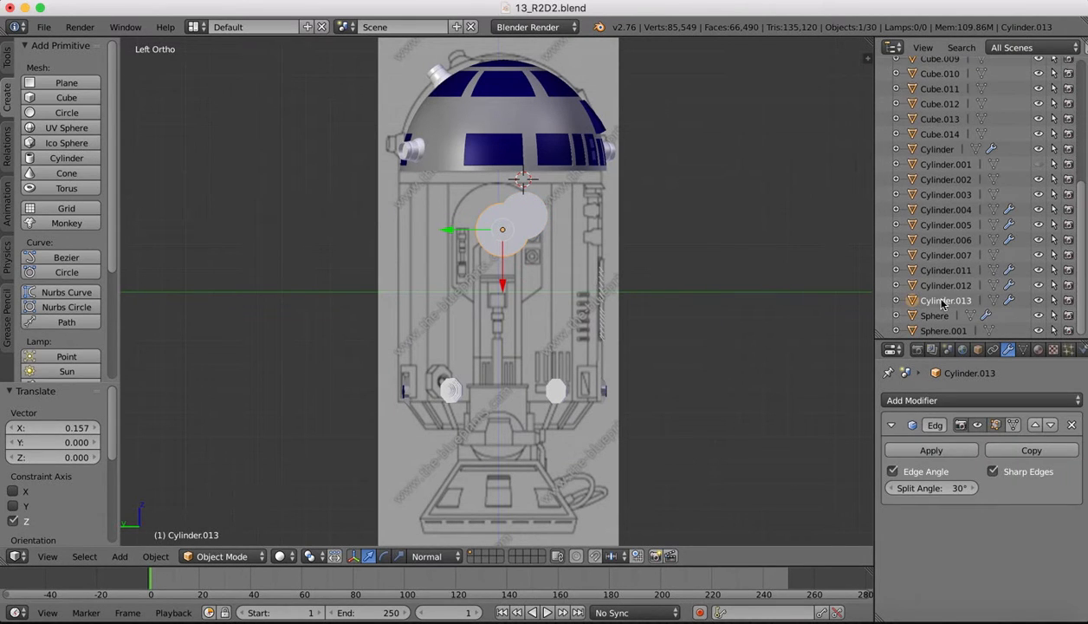
double_click(942, 301)
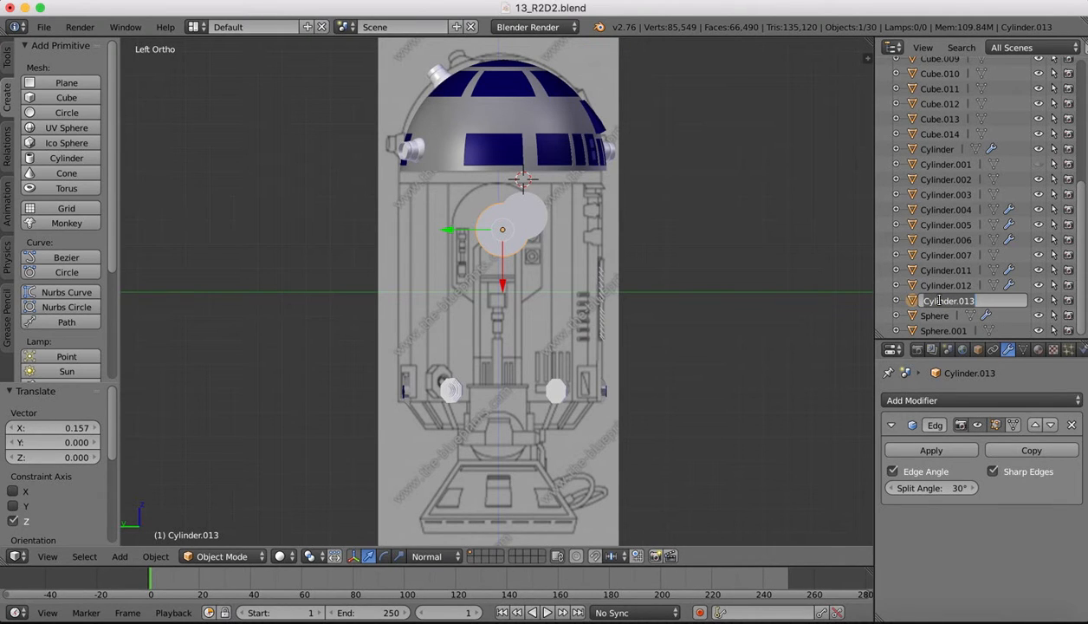
type("left")
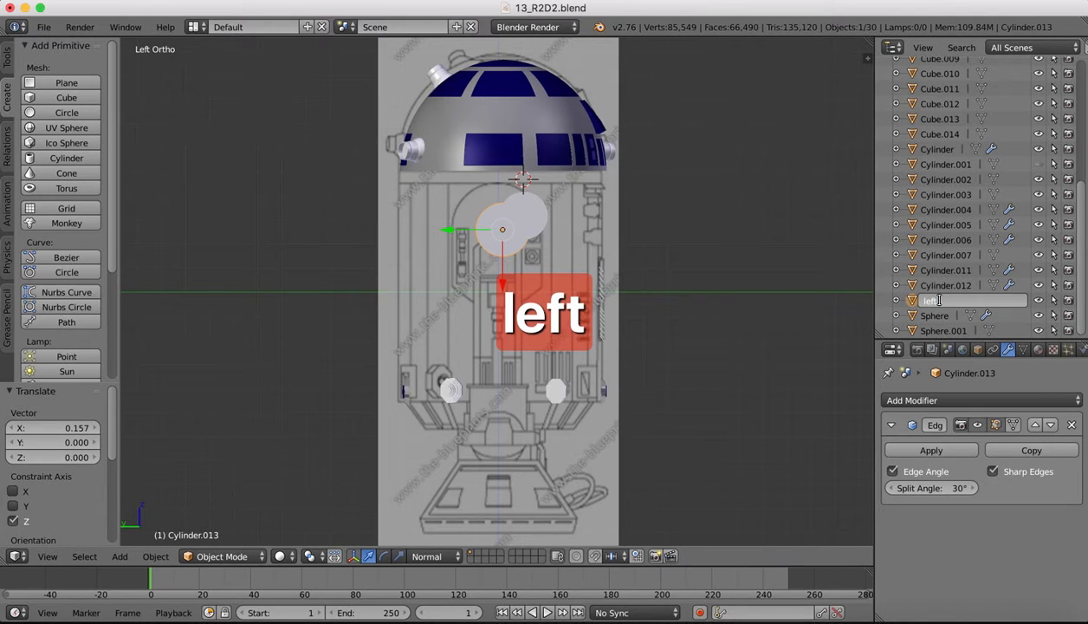
type(" socket")
key("Return")
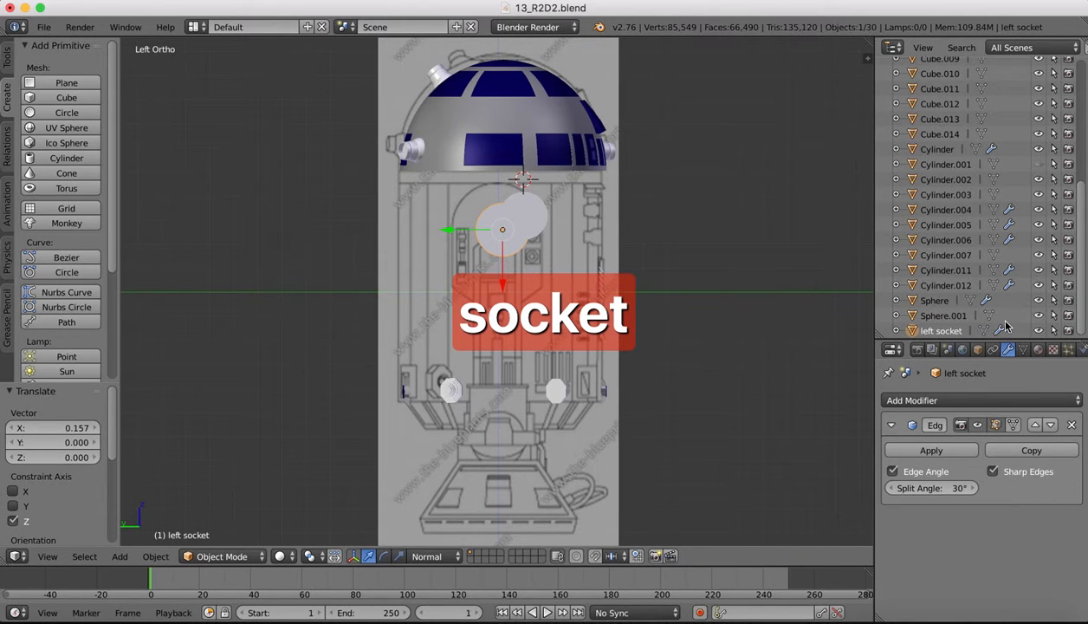
Rename the overlapping Cylinder.012 disc to right socket and hide it in the viewport.
right_click(484, 237)
double_click(935, 286)
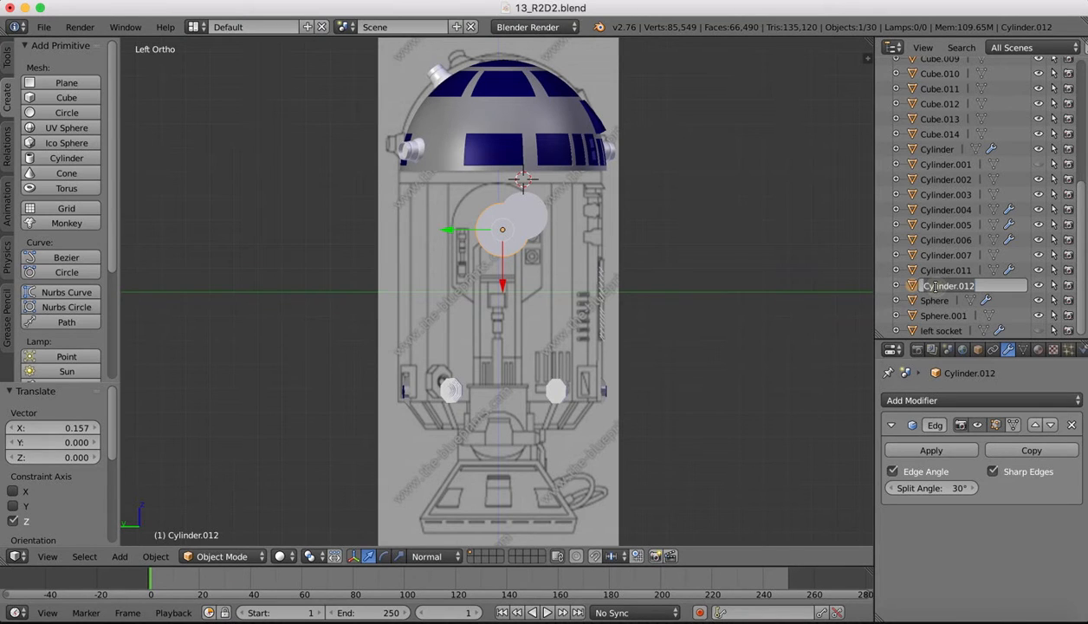
type("right socket")
key("Return")
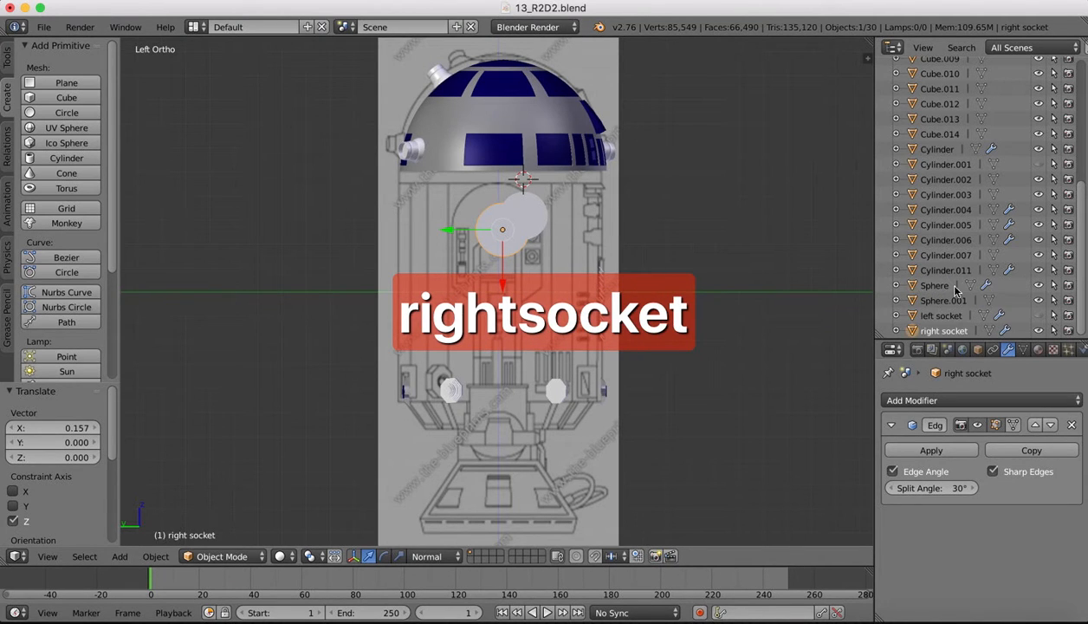
left_click(1037, 330)
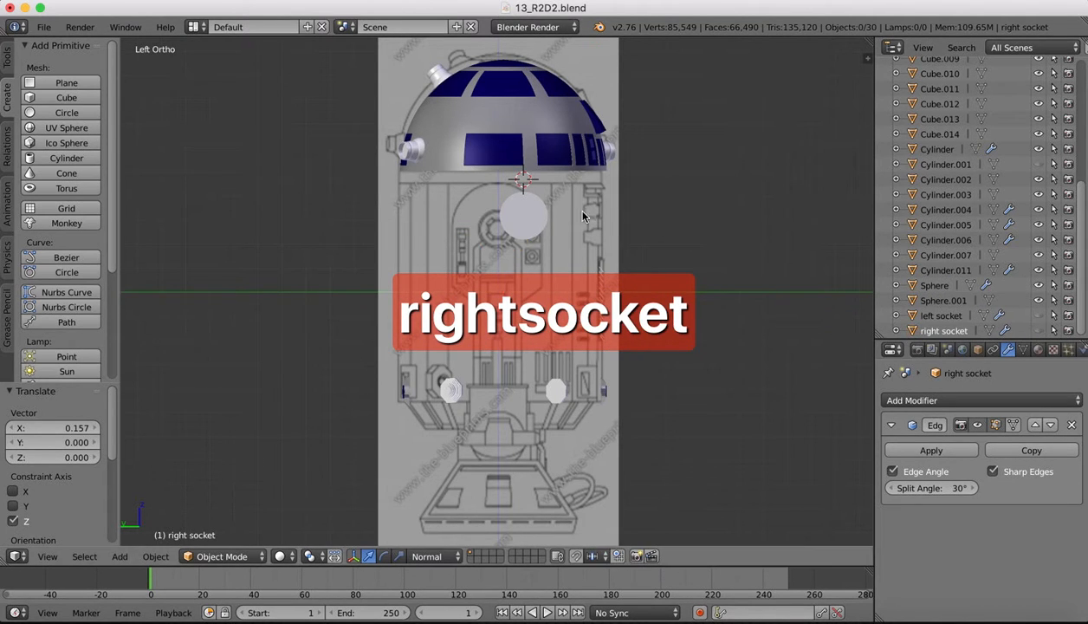
Rename the remaining shoulder cylinder, Cylinder.007, first to arm and finally to leg.
right_click(519, 215)
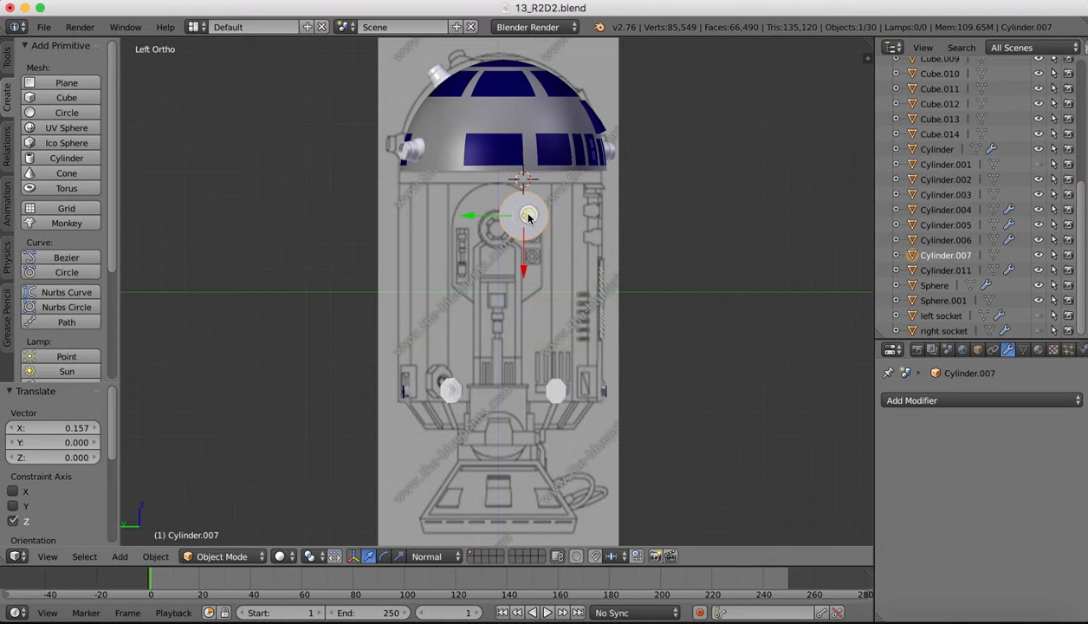
double_click(944, 256)
type("arm")
key("Return")
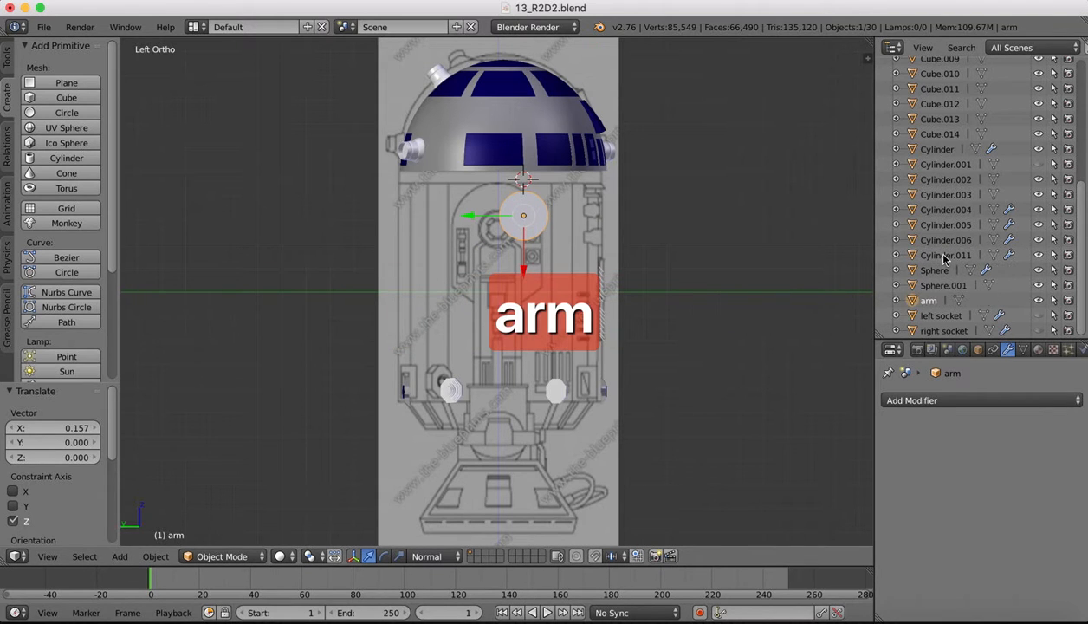
double_click(930, 300)
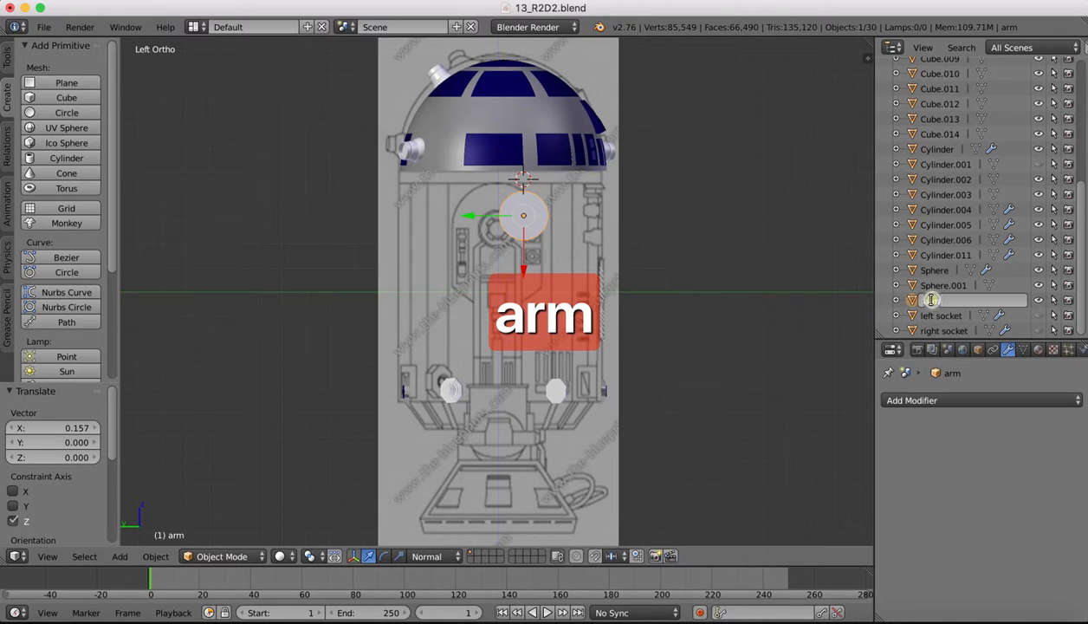
type("leg")
key("Return")
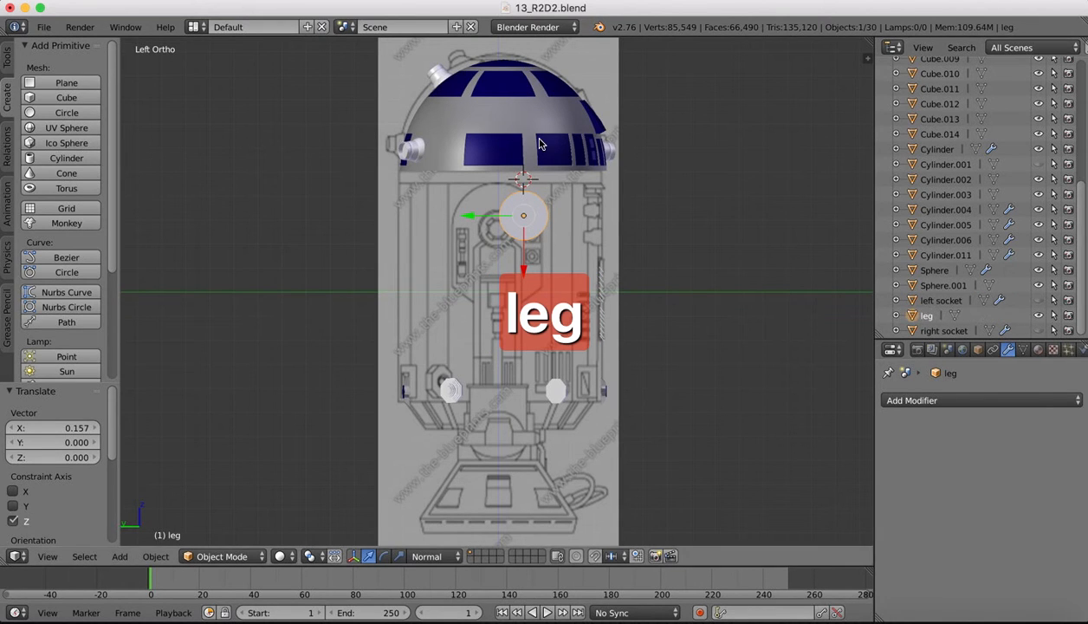
Move the leg cylinder about 1.038 units along Y onto the blueprint's shoulder and scale it up uniformly by about 1.588.
left_click_drag(469, 219, 440, 219)
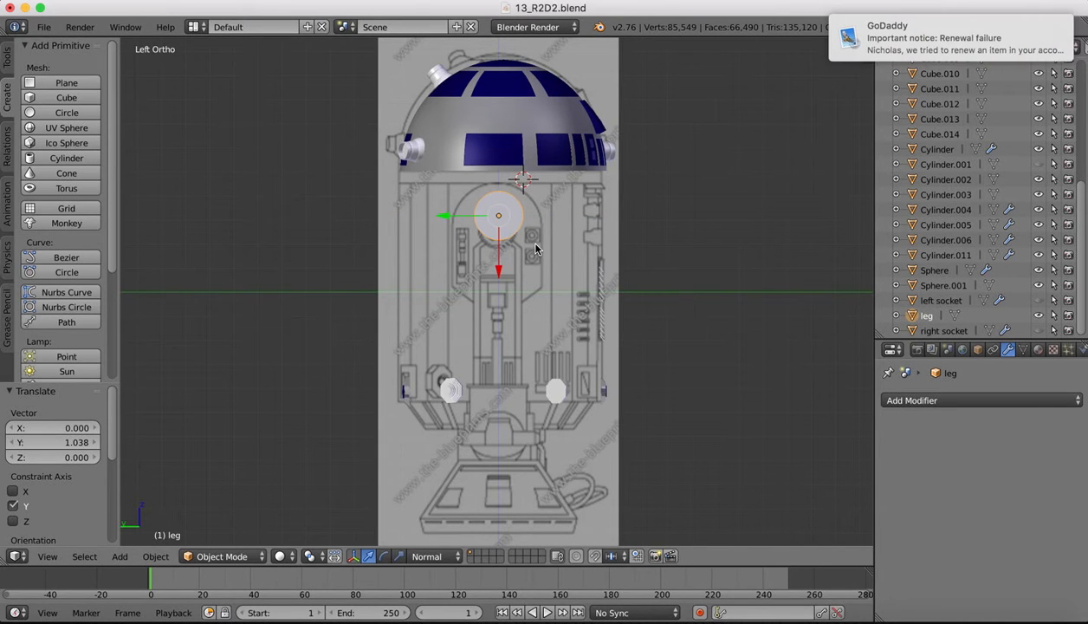
left_click_drag(828, 50, 1085, 30)
key("s")
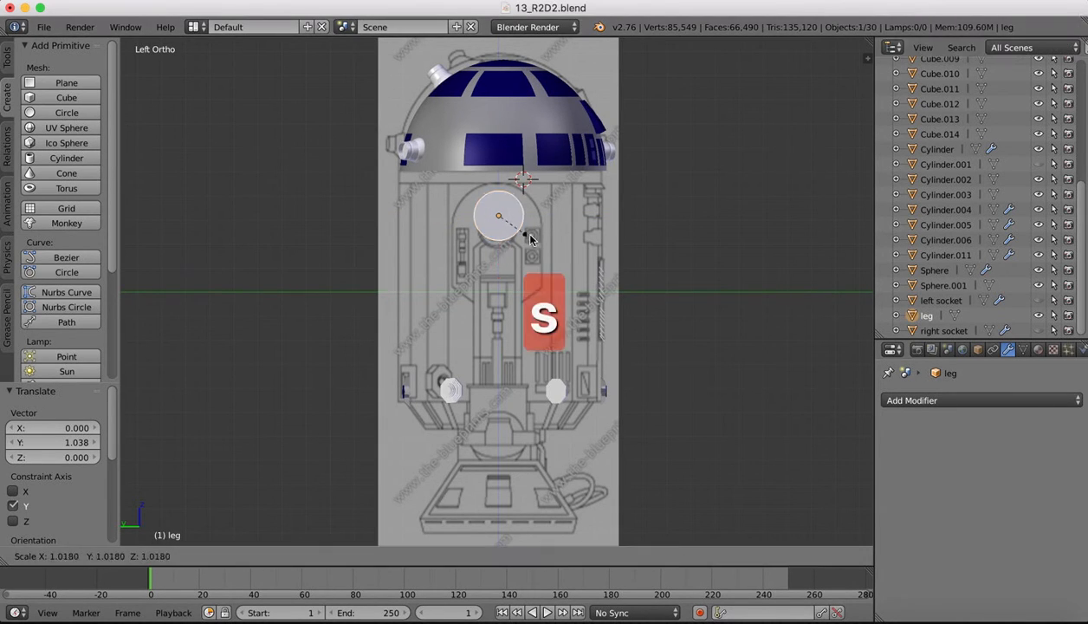
left_click(555, 221)
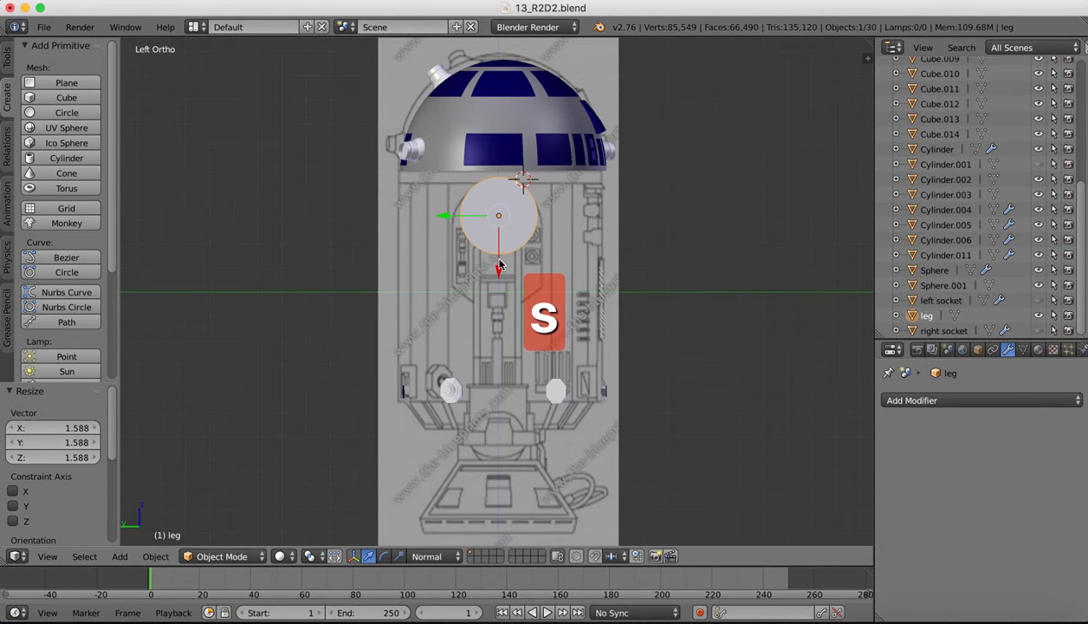
Enlarge the leg cylinder a little further and lower it to fit the rounded shoulder outline in the side blueprint.
left_click_drag(493, 260, 495, 287)
key("s")
left_click(536, 245)
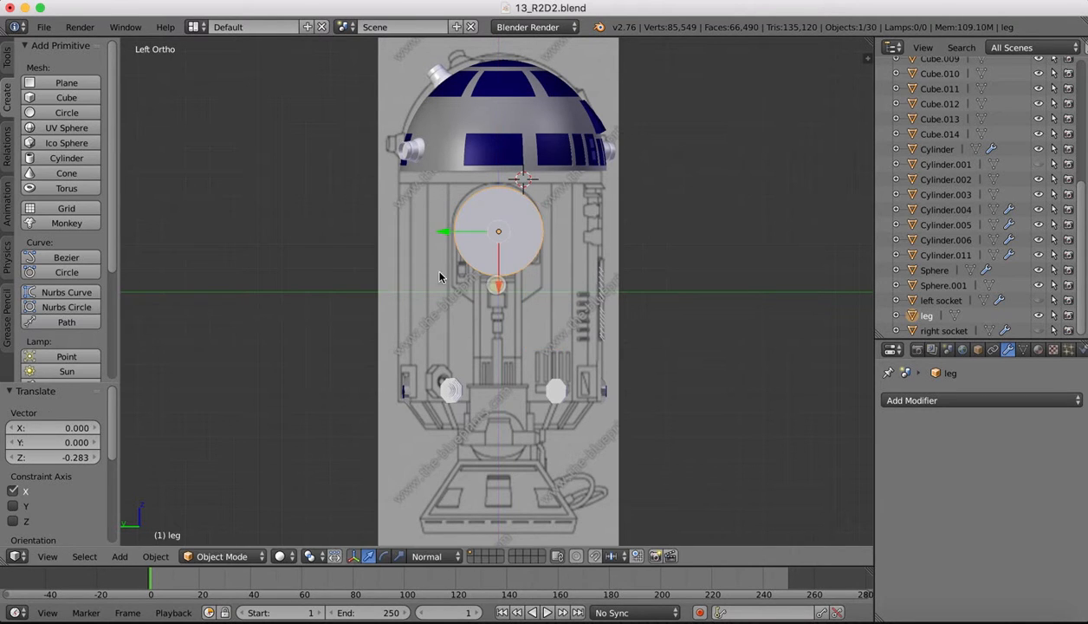
left_click_drag(440, 237, 438, 235)
left_click_drag(495, 284, 496, 285)
In the front orthographic view, scale the leg cylinder along X to about 0.556 and shift it about -0.094 units in X.
left_click(43, 560)
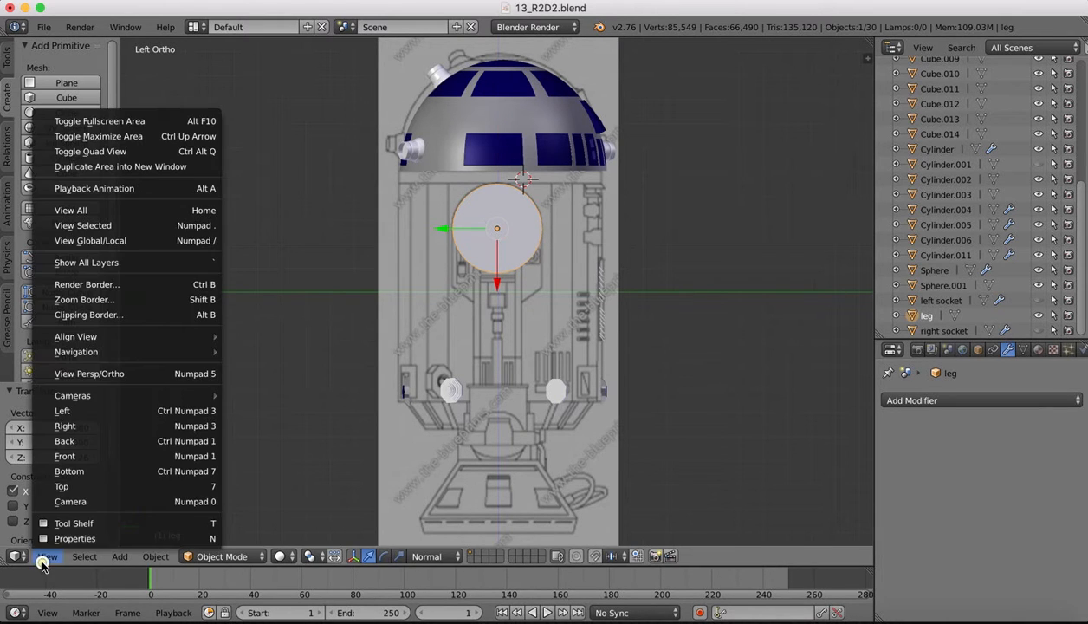
left_click(65, 456)
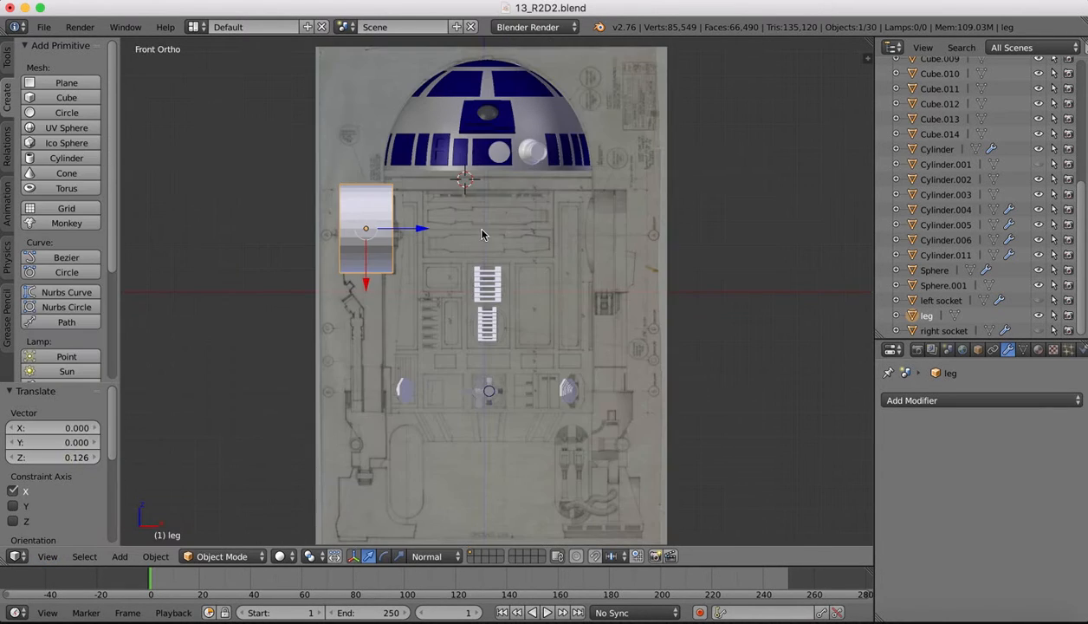
key("s")
key("z")
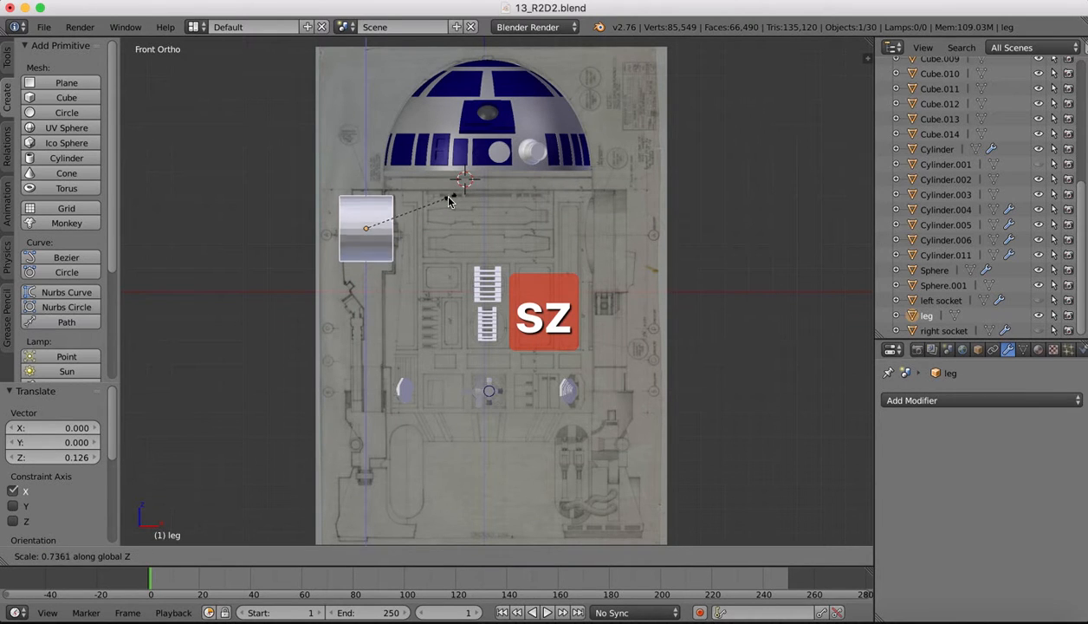
key("x")
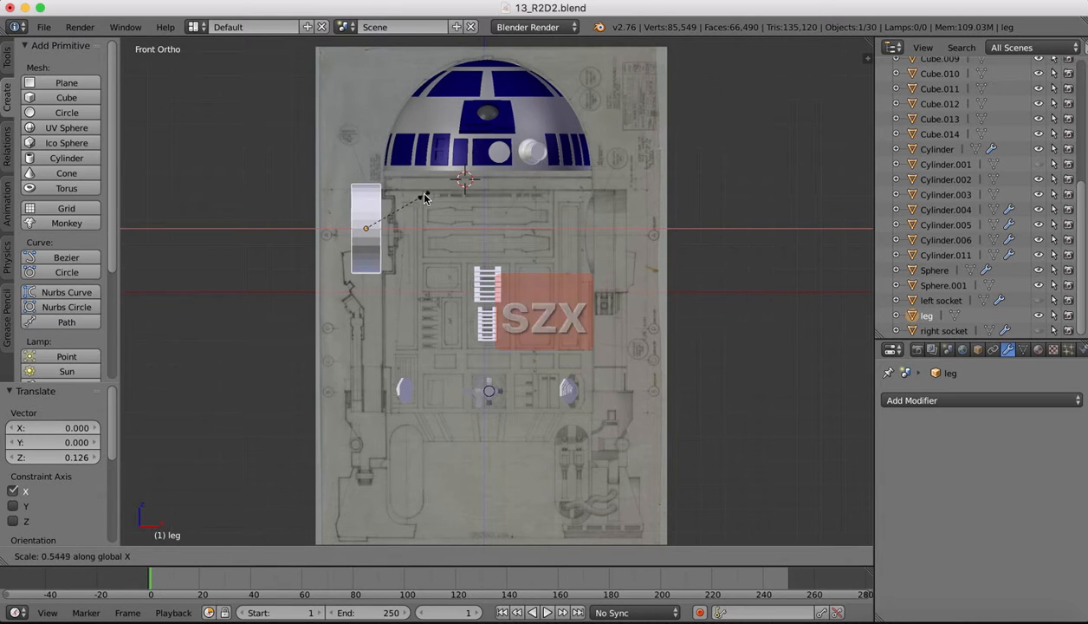
left_click(424, 194)
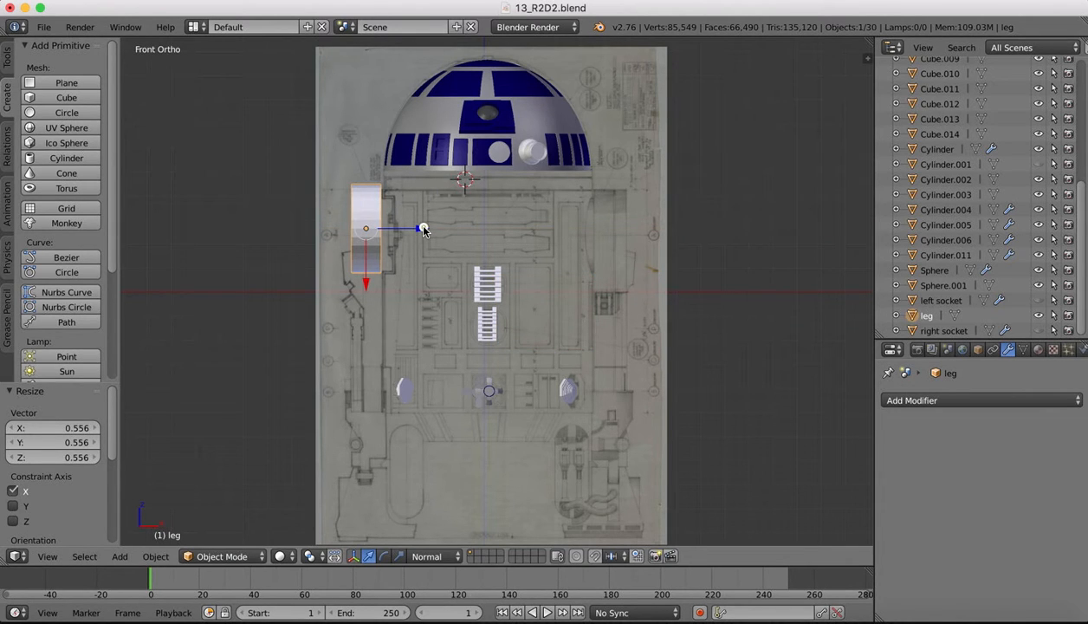
left_click_drag(424, 228, 420, 230)
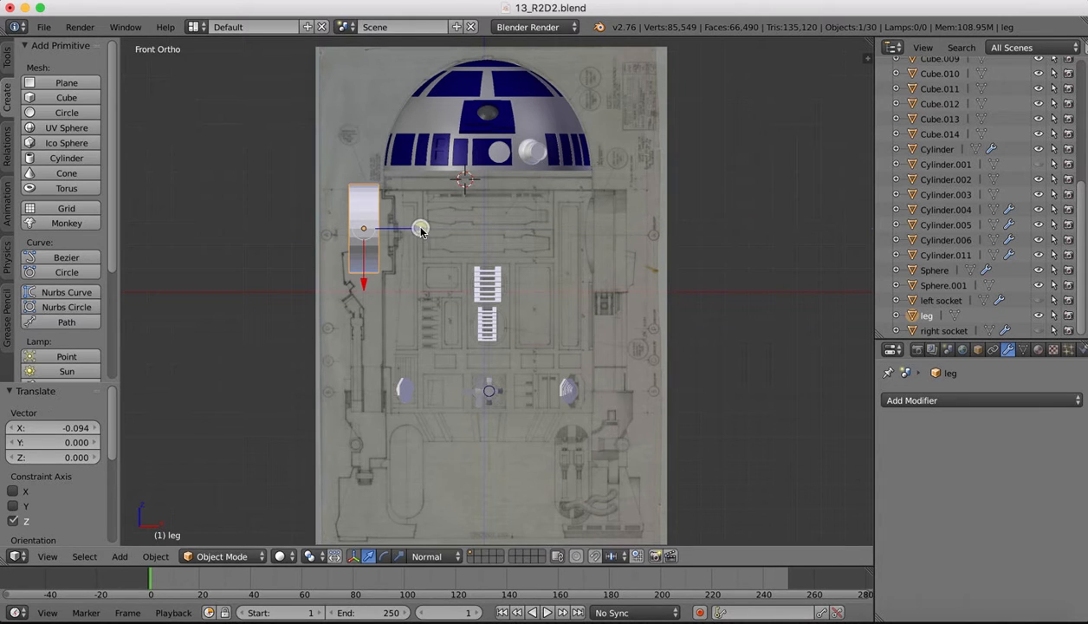
Put the leg cylinder into Edit Mode with wireframe display and edge selection in the left orthographic view.
left_click(50, 555)
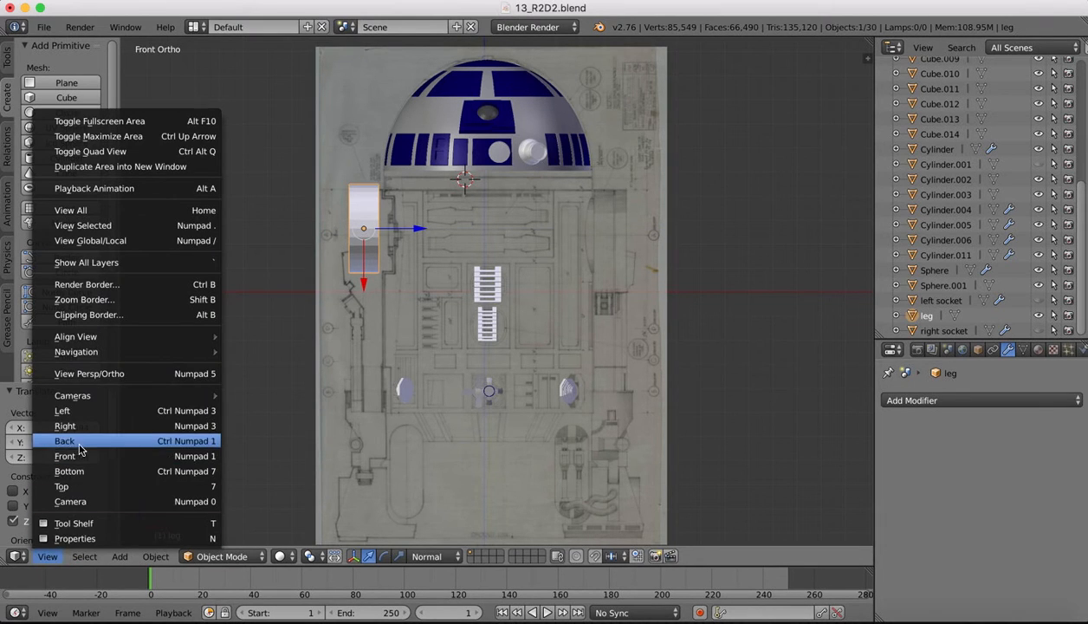
left_click(75, 411)
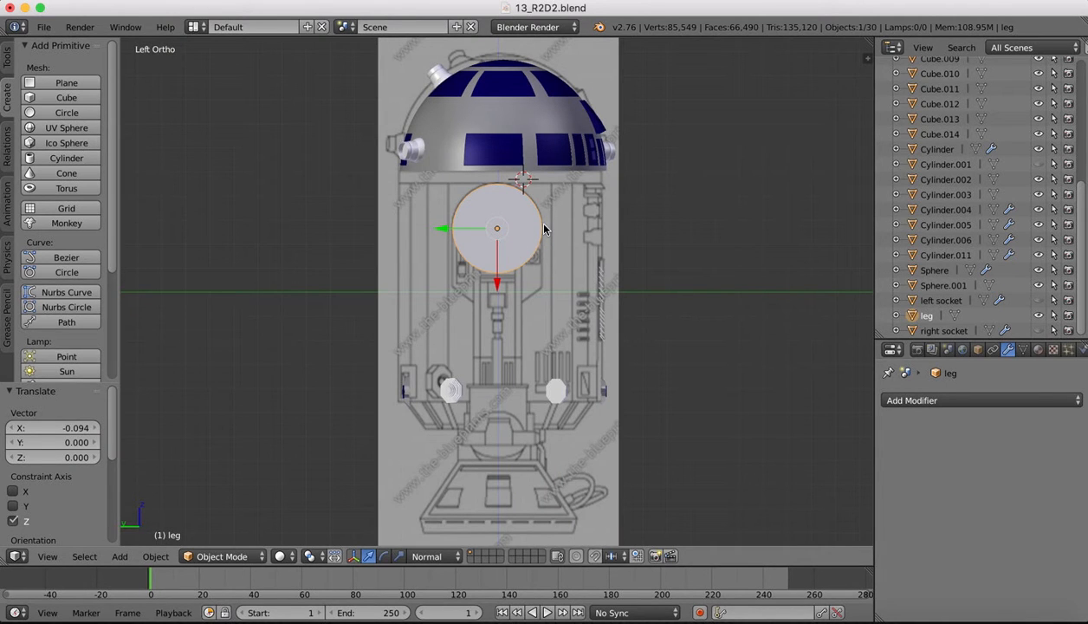
key("Tab")
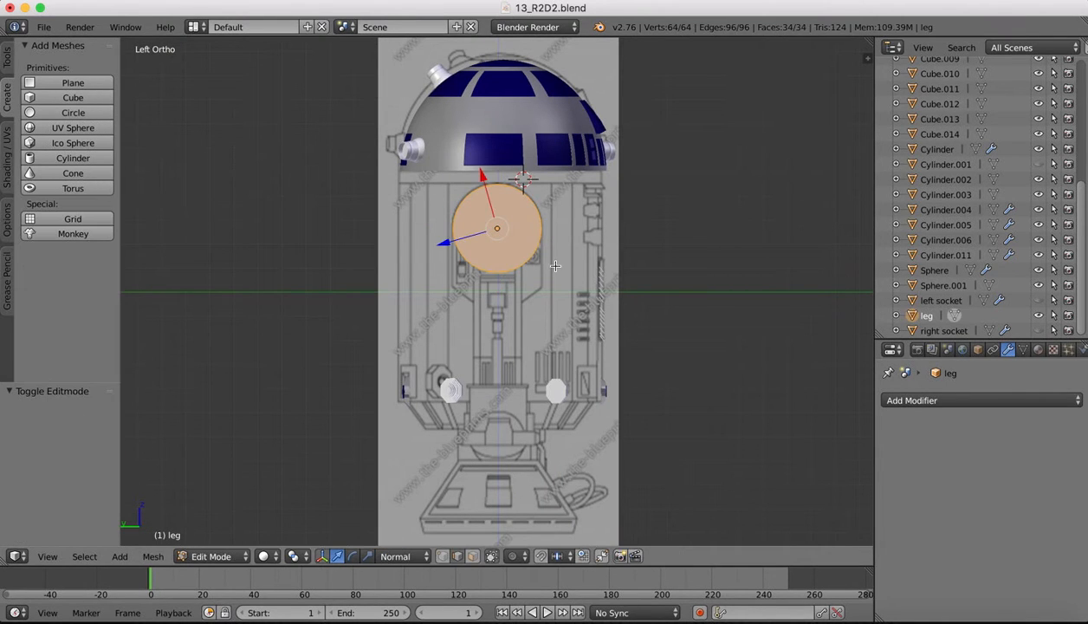
key("z")
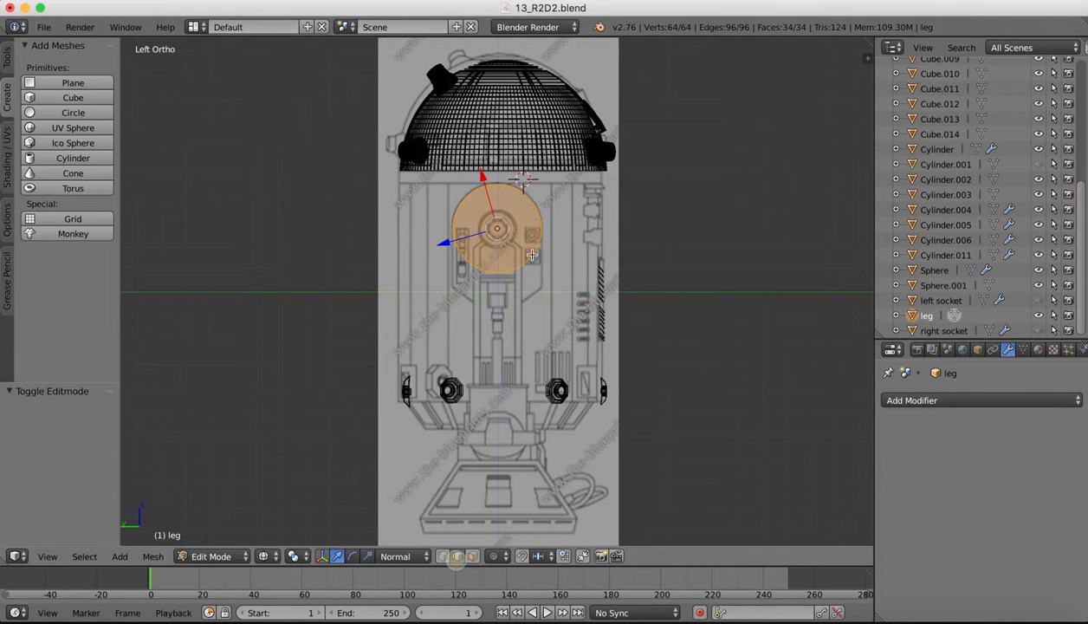
middle_click_drag(525, 236, 504, 186)
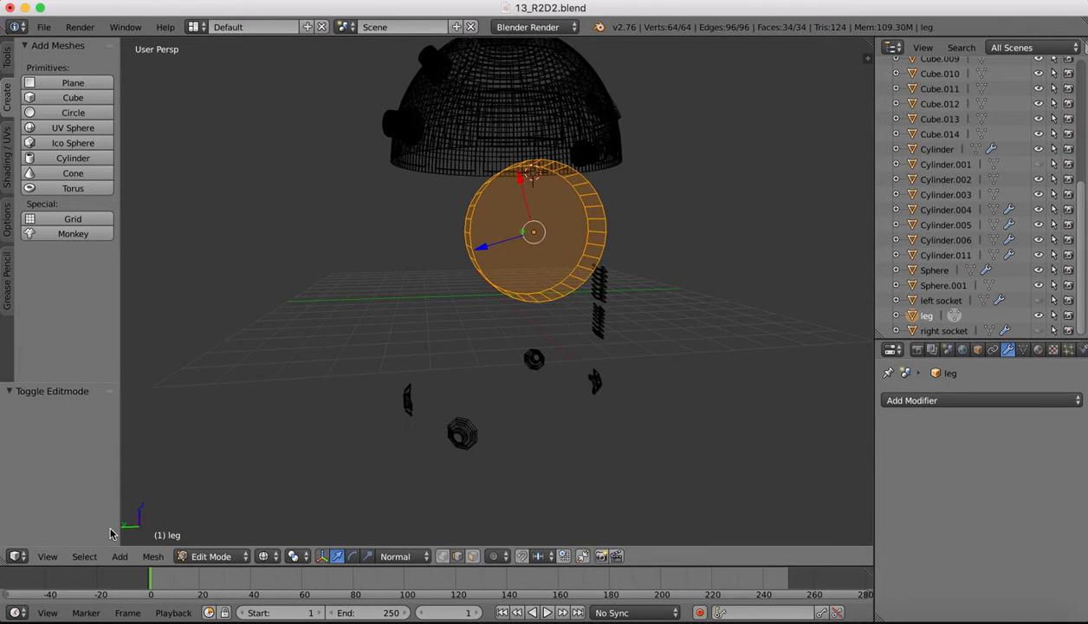
left_click(46, 556)
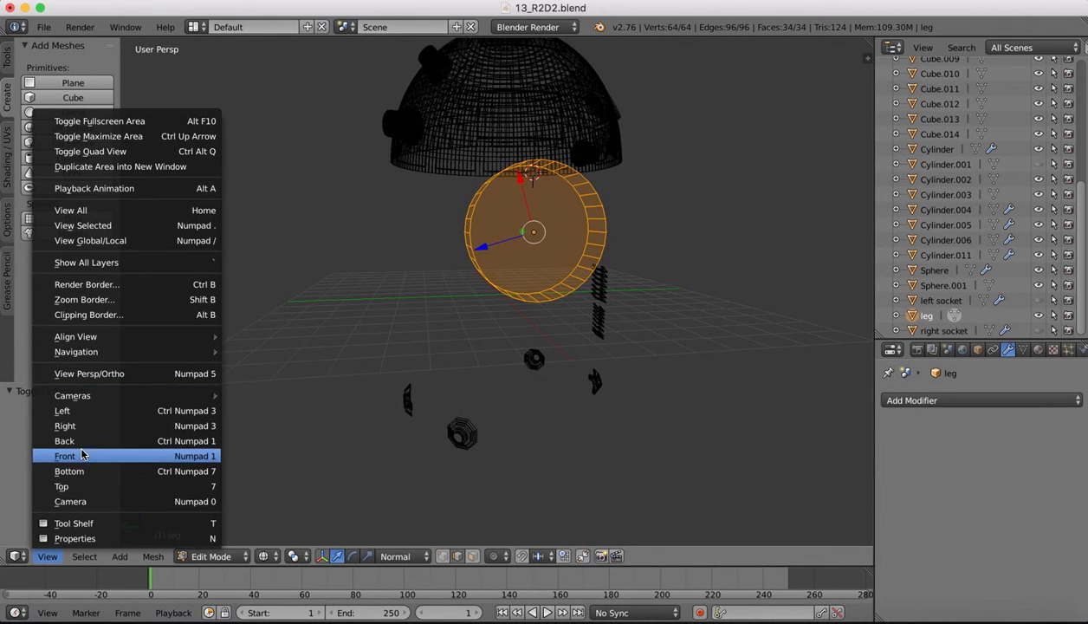
left_click(73, 411)
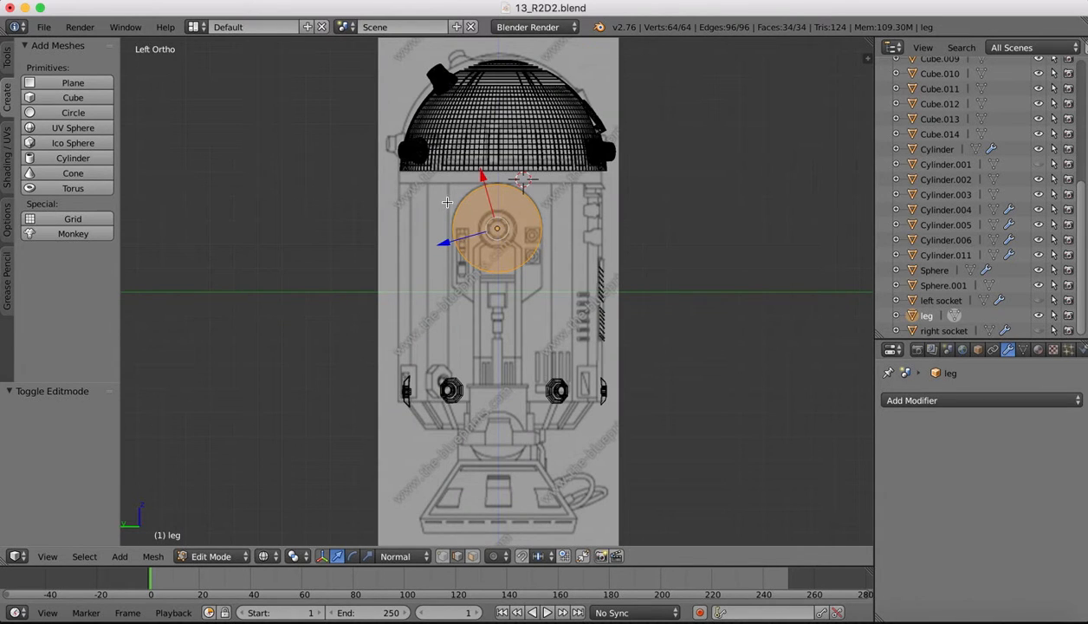
Box-select the lower half of the leg cylinder's mesh in the left orthographic view.
middle_click_drag(446, 201, 444, 202)
right_click(544, 256)
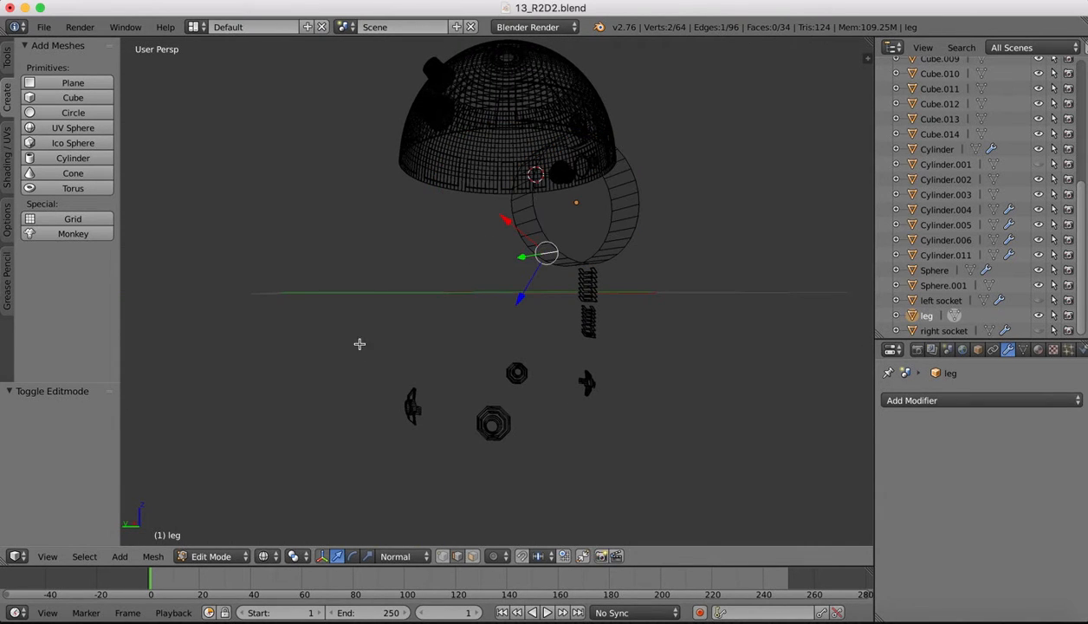
left_click(48, 556)
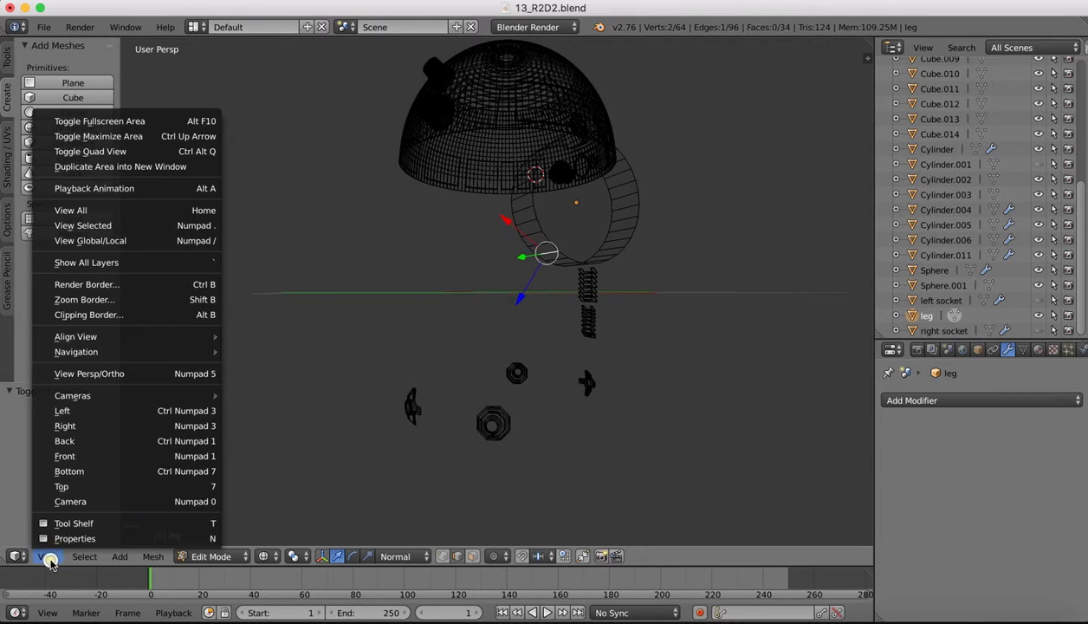
left_click(66, 412)
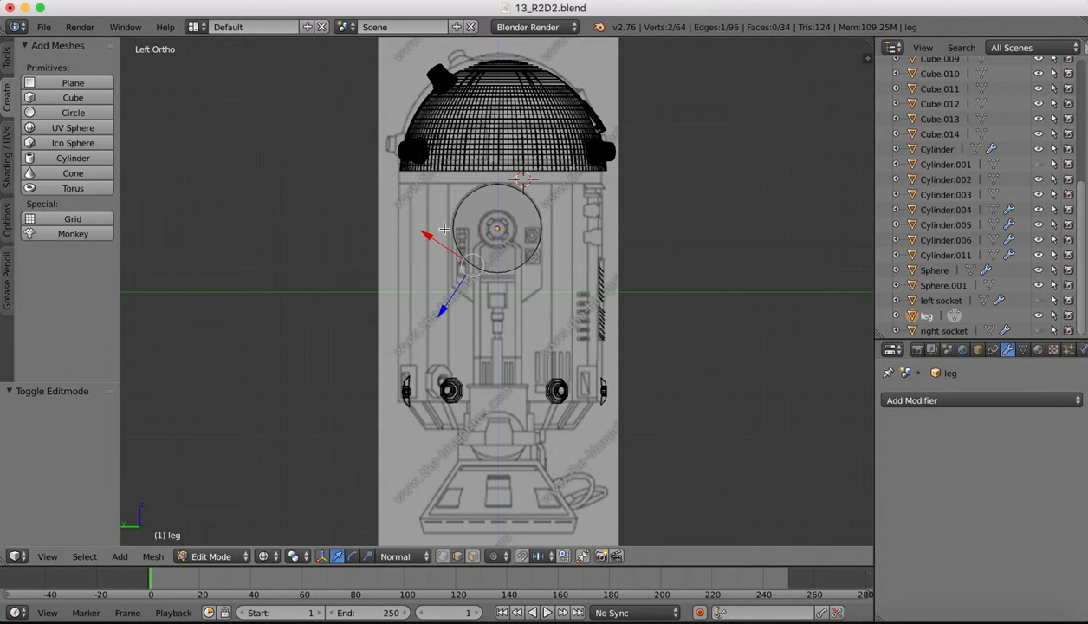
key("b")
left_click_drag(444, 228, 571, 307)
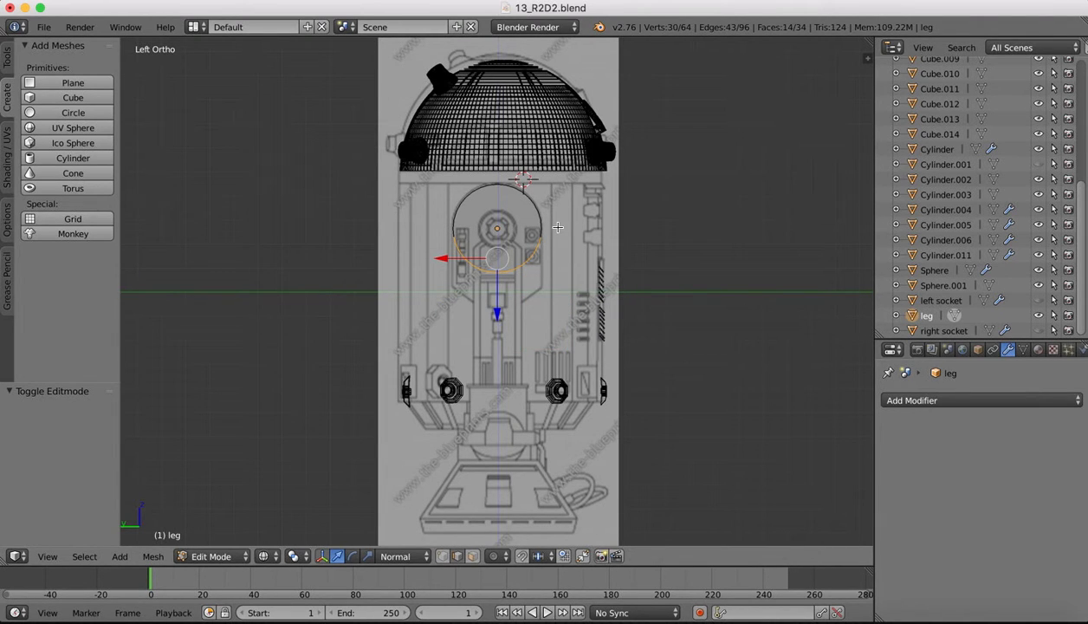
In the left orthographic view, box-select the leg cylinder's lower half again, including the vertices at its horizontal midline.
middle_click_drag(537, 238, 546, 243)
left_click(47, 556)
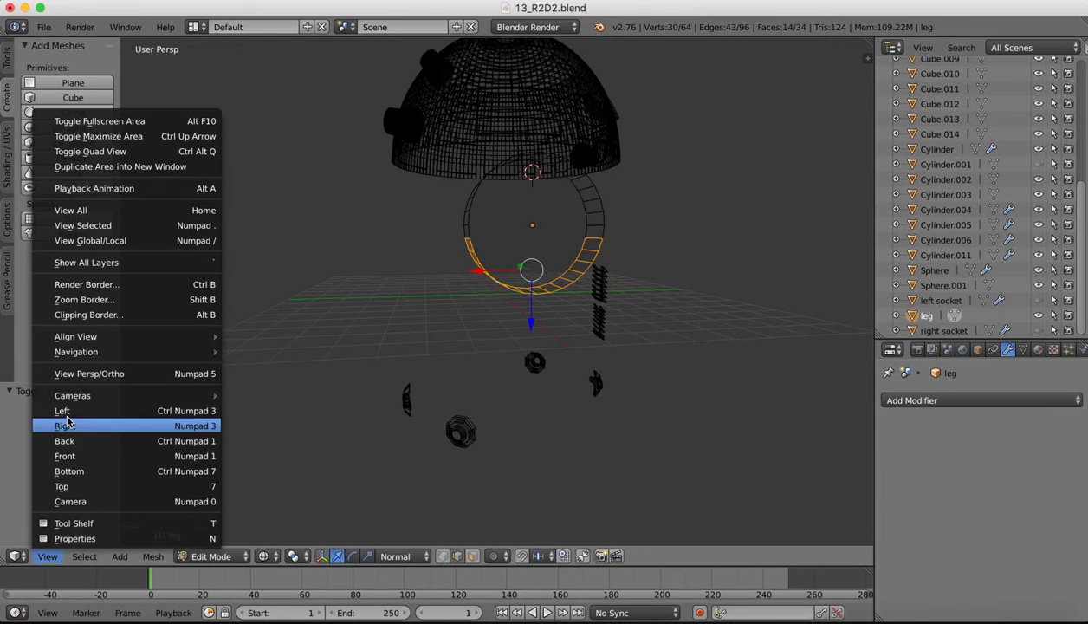
left_click(67, 422)
left_click(47, 556)
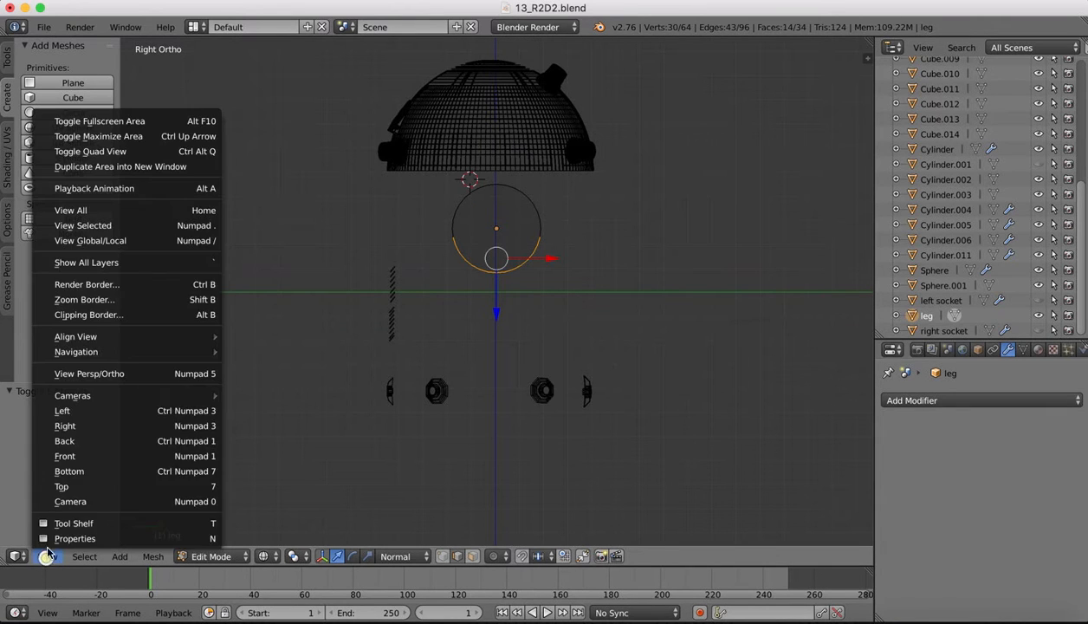
left_click(67, 413)
scroll(470, 212, "up", 2)
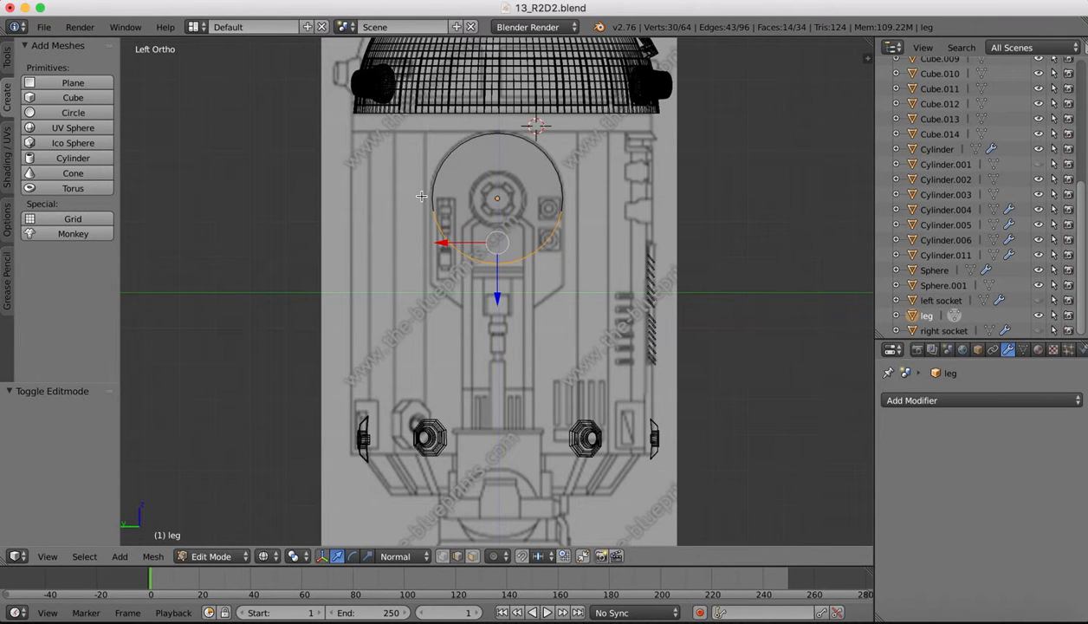
key("b")
left_click_drag(414, 189, 589, 291)
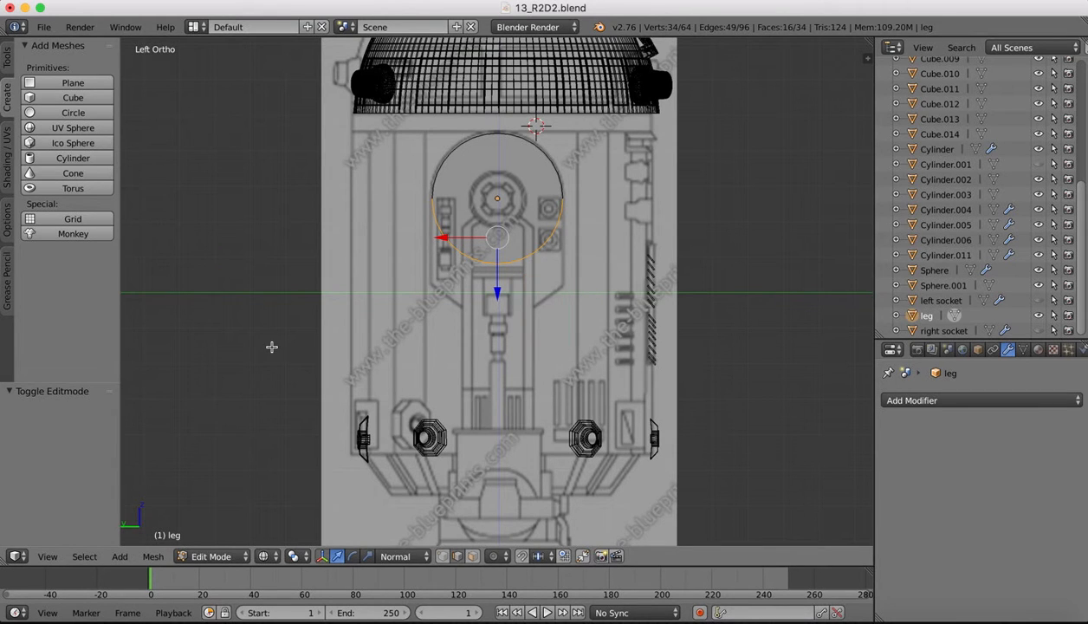
Knife-cut the leg cylinder's outer cap along a straight horizontal line between its two midline vertices.
left_click(9, 68)
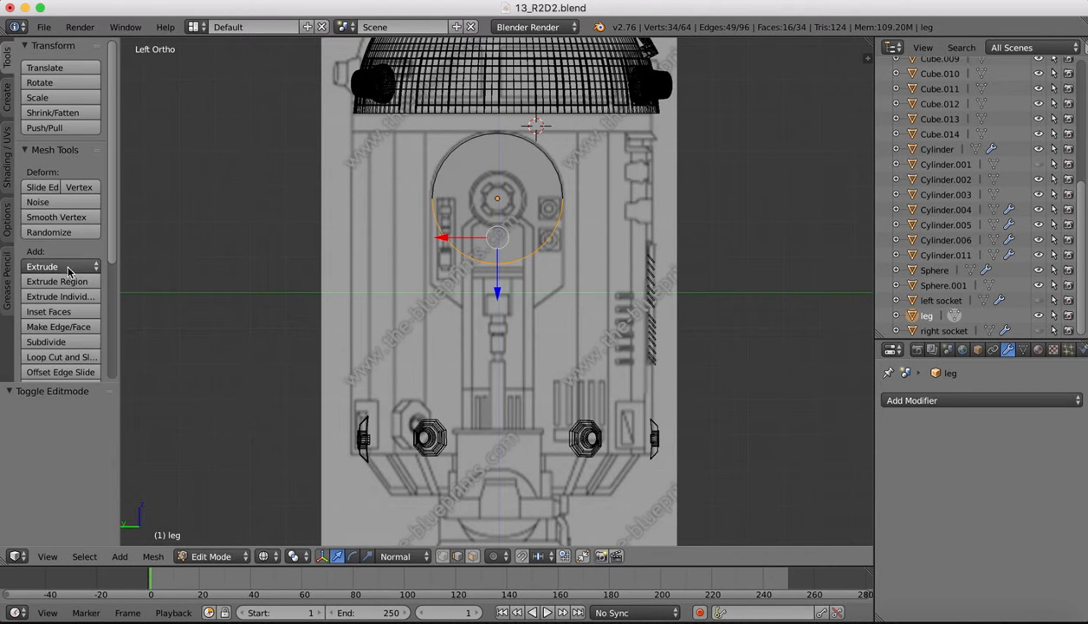
scroll(58, 298, "down", 5)
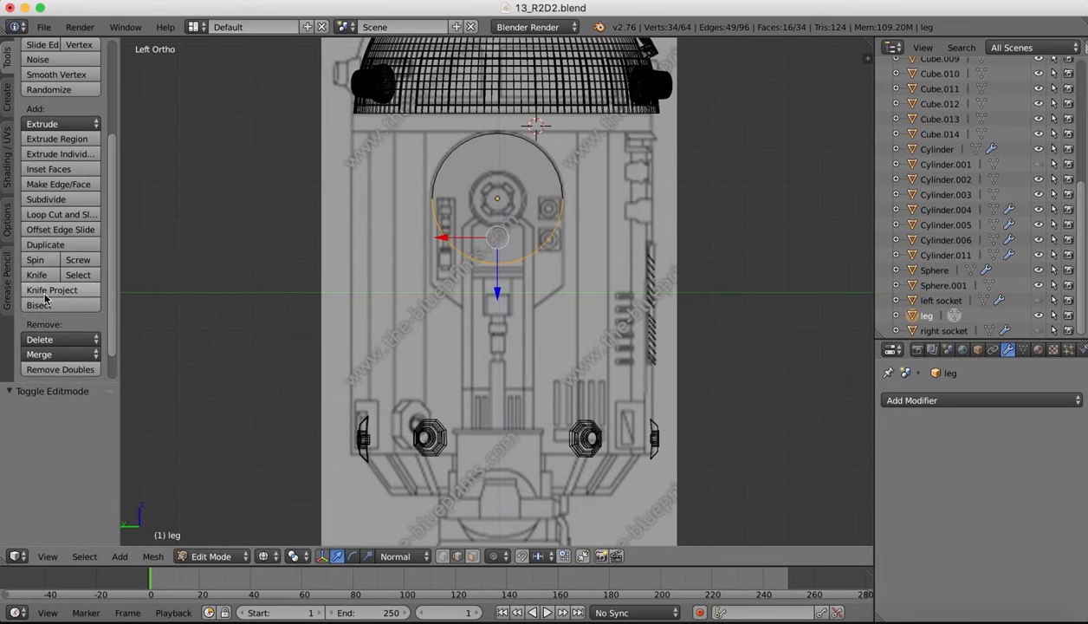
left_click(36, 274)
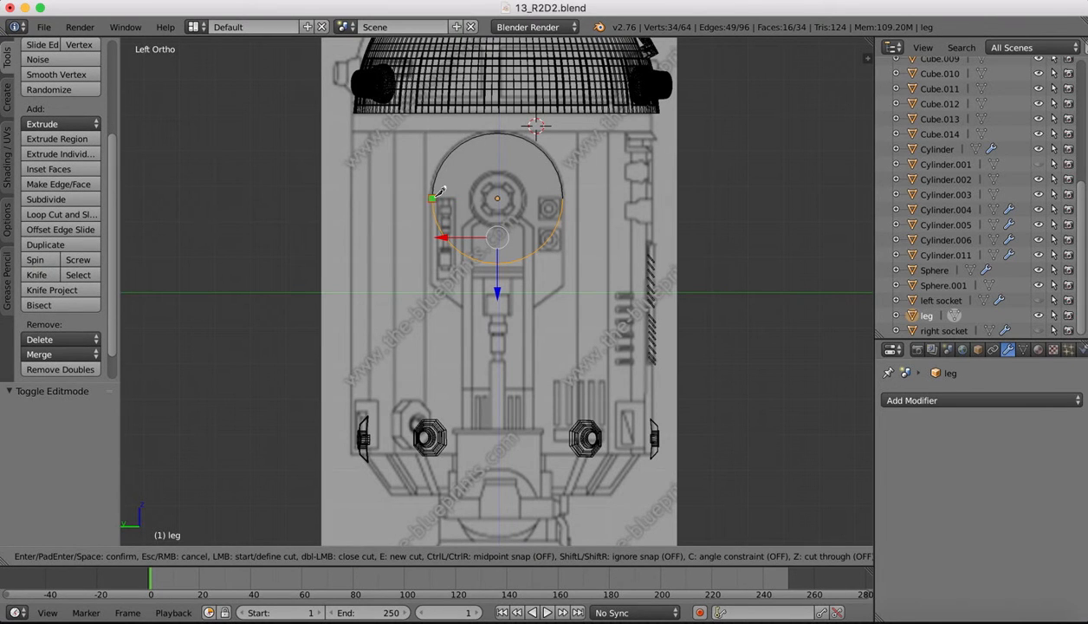
left_click(432, 198)
left_click(563, 196)
key("Return")
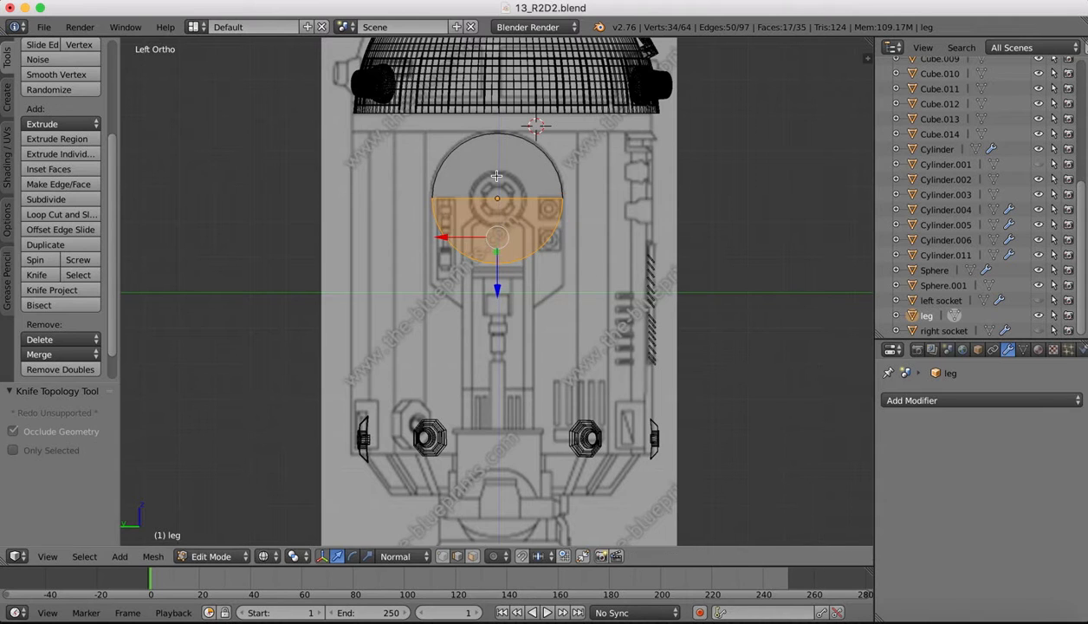
Try to knife-cut the leg cylinder's inner cap horizontally between its midline vertices while in wireframe display.
middle_click_drag(497, 176, 495, 175)
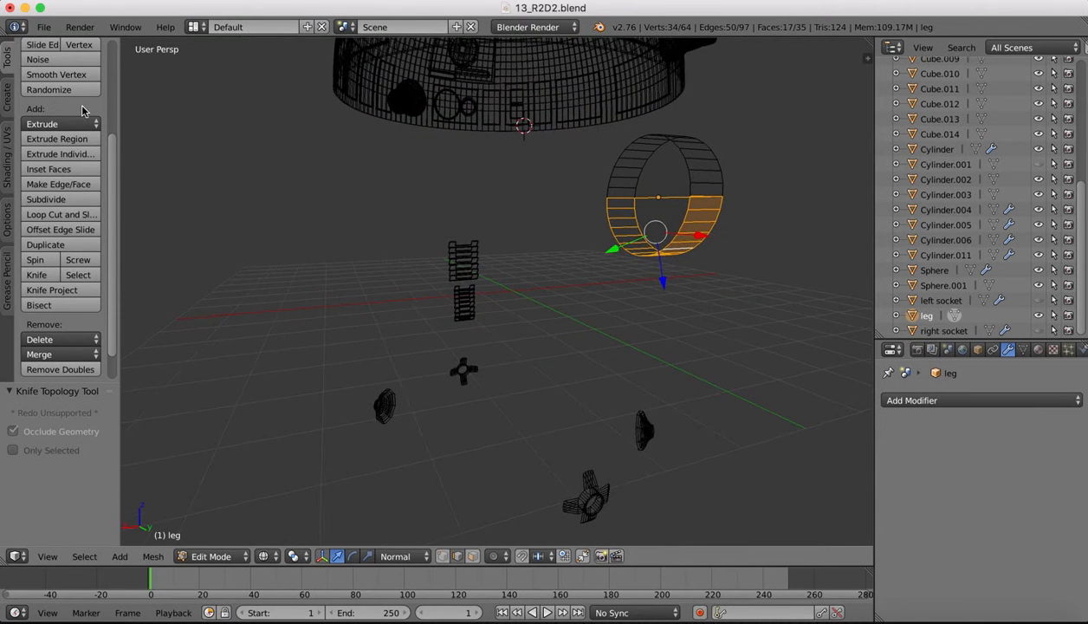
left_click(43, 277)
left_click(690, 196)
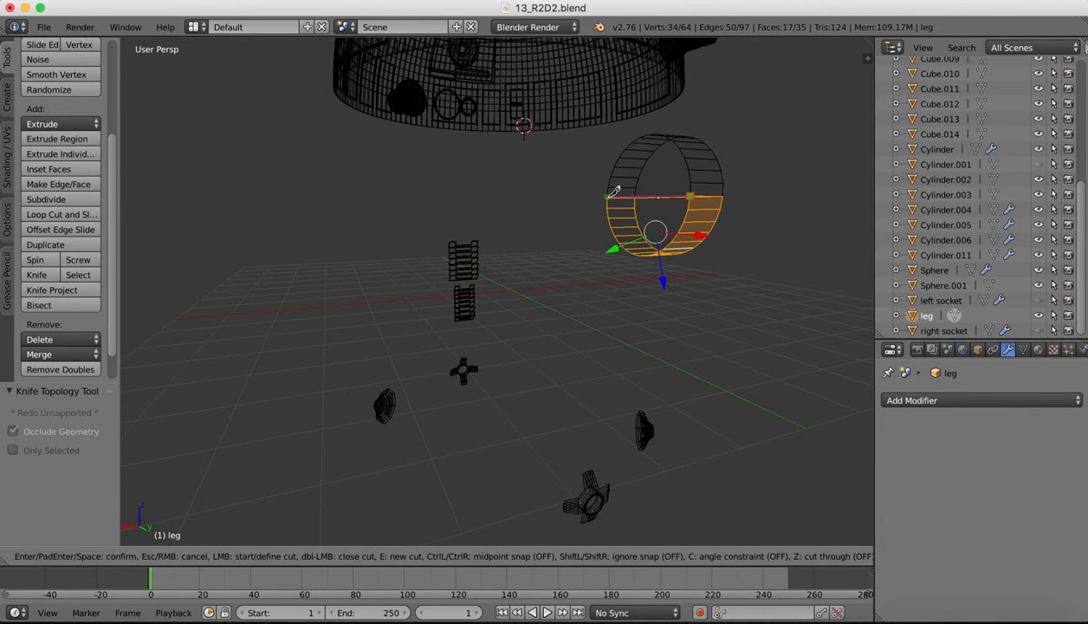
left_click(607, 195)
key("Return")
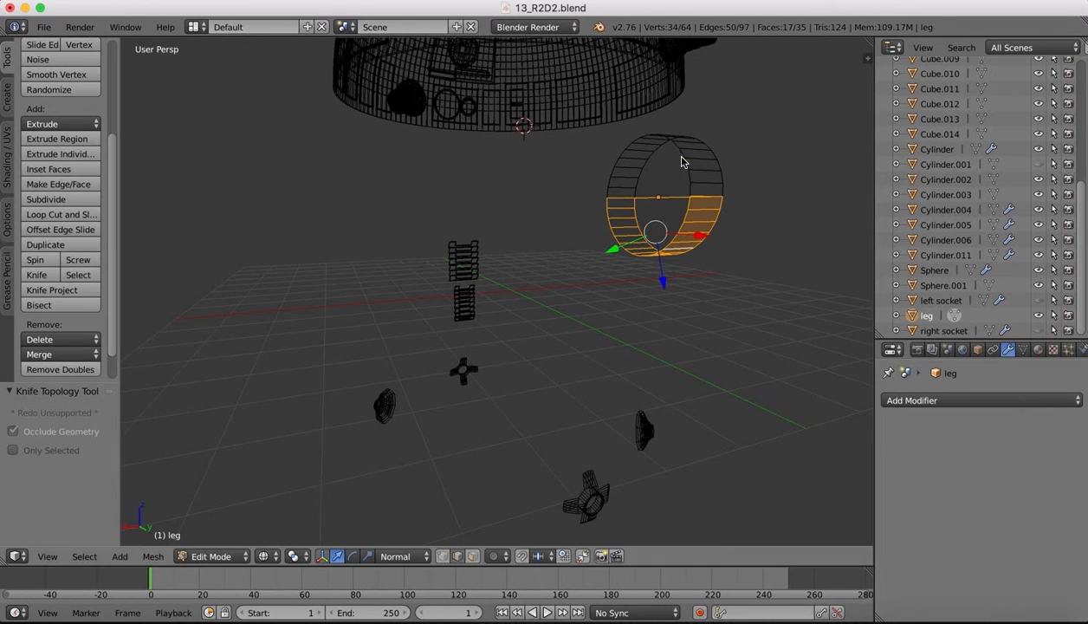
Switch to face selection and delete the selected faces of the leg cylinder's lower half.
middle_click_drag(622, 168, 644, 153)
scroll(643, 152, "right", 5)
scroll(644, 153, "down", 3)
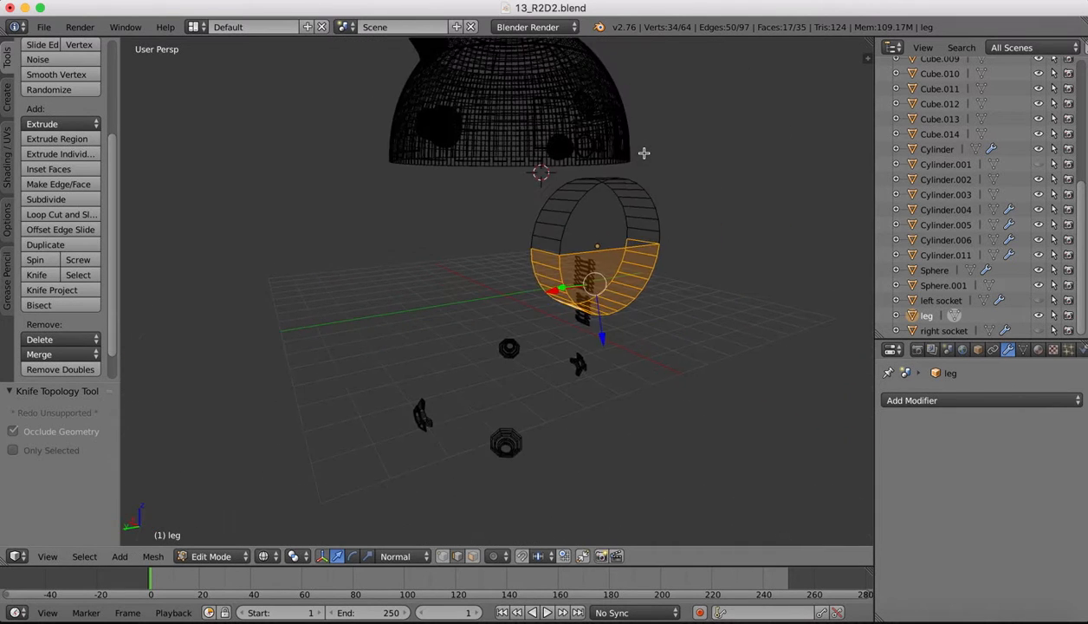
scroll(644, 152, "left", 5)
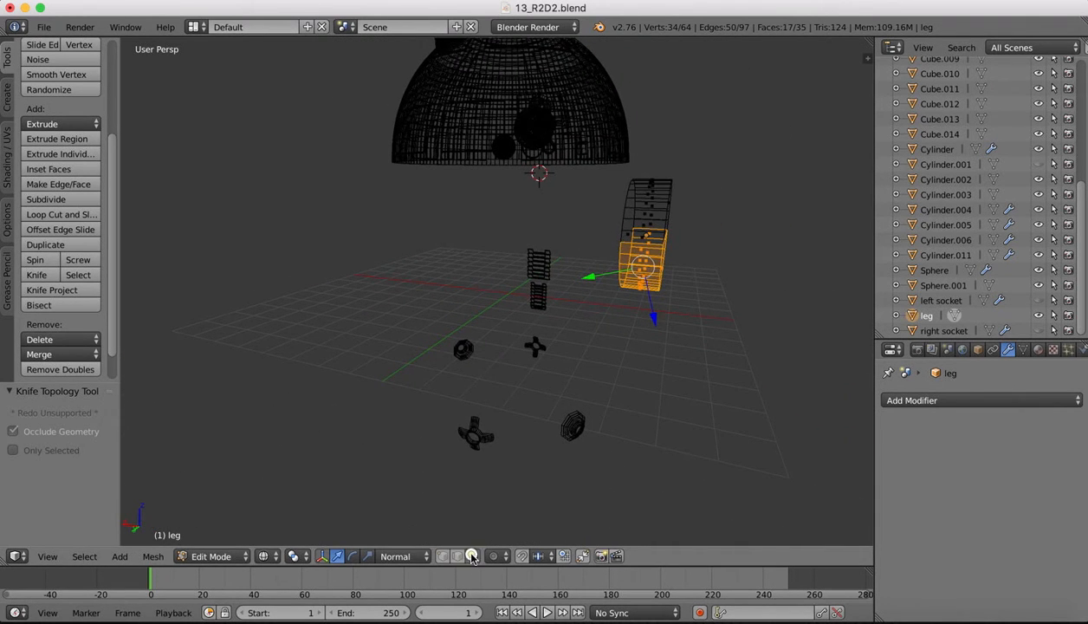
middle_click_drag(644, 182, 601, 243)
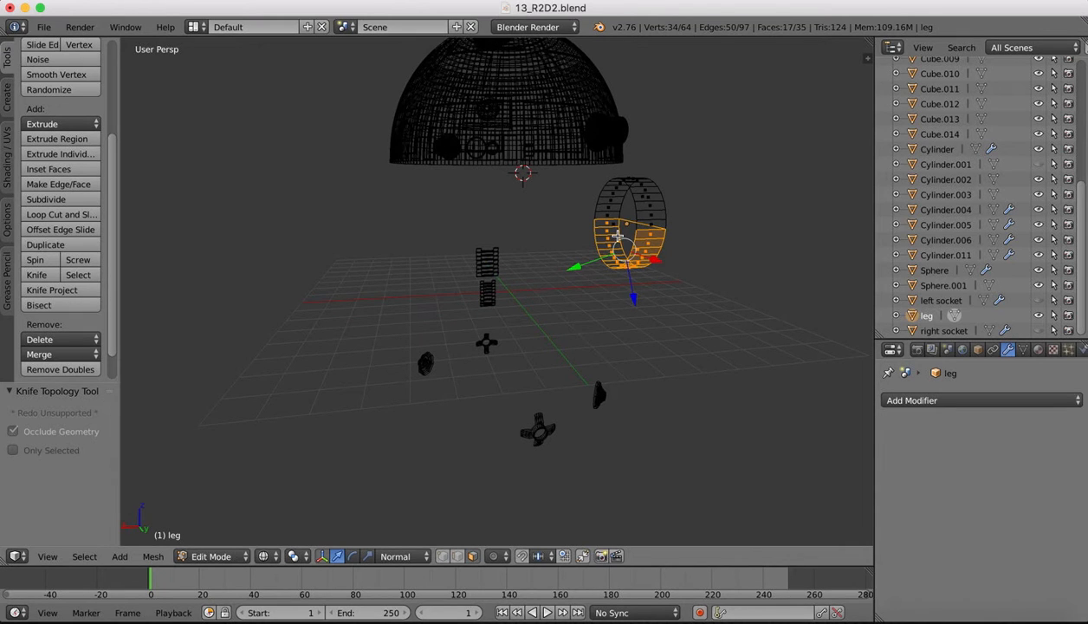
scroll(607, 238, "left", 5)
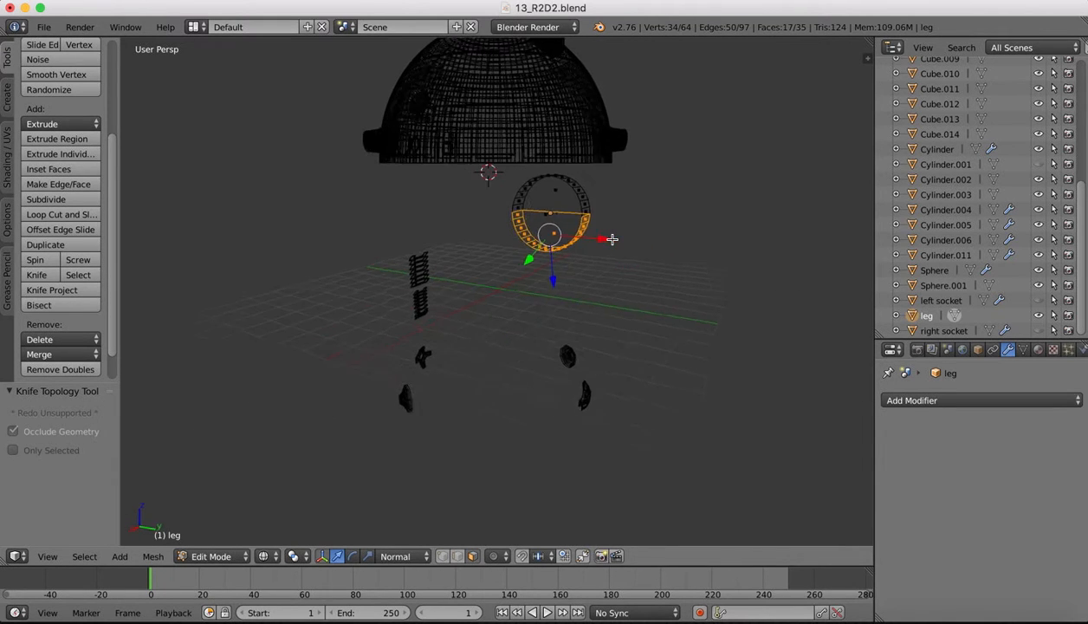
scroll(611, 239, "left", 3)
middle_click_drag(563, 204, 585, 209)
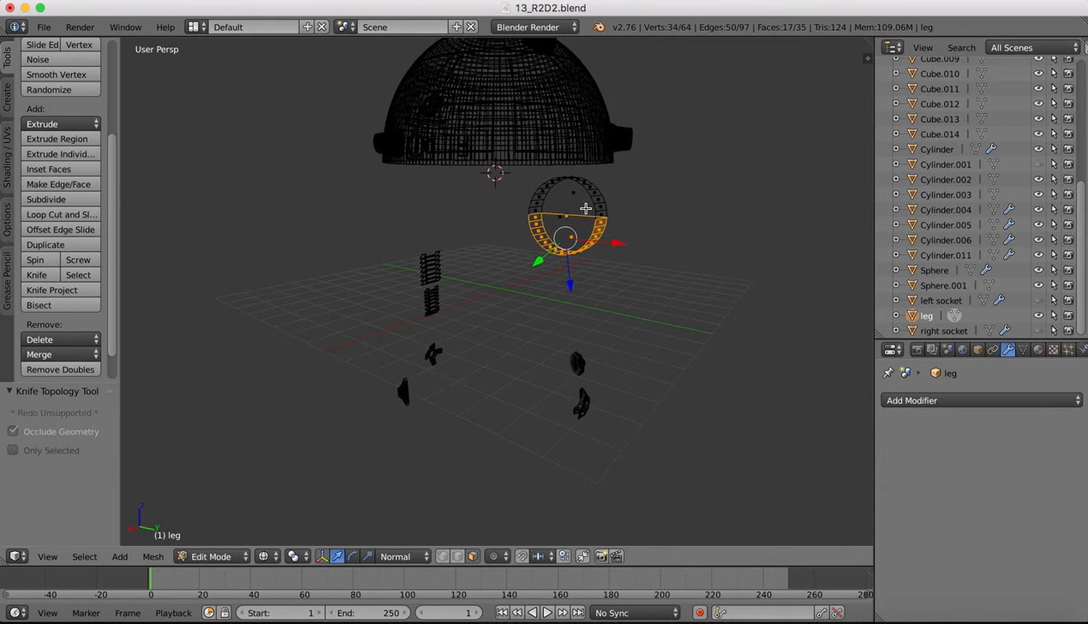
scroll(586, 208, "up", 3)
scroll(585, 207, "left", 8)
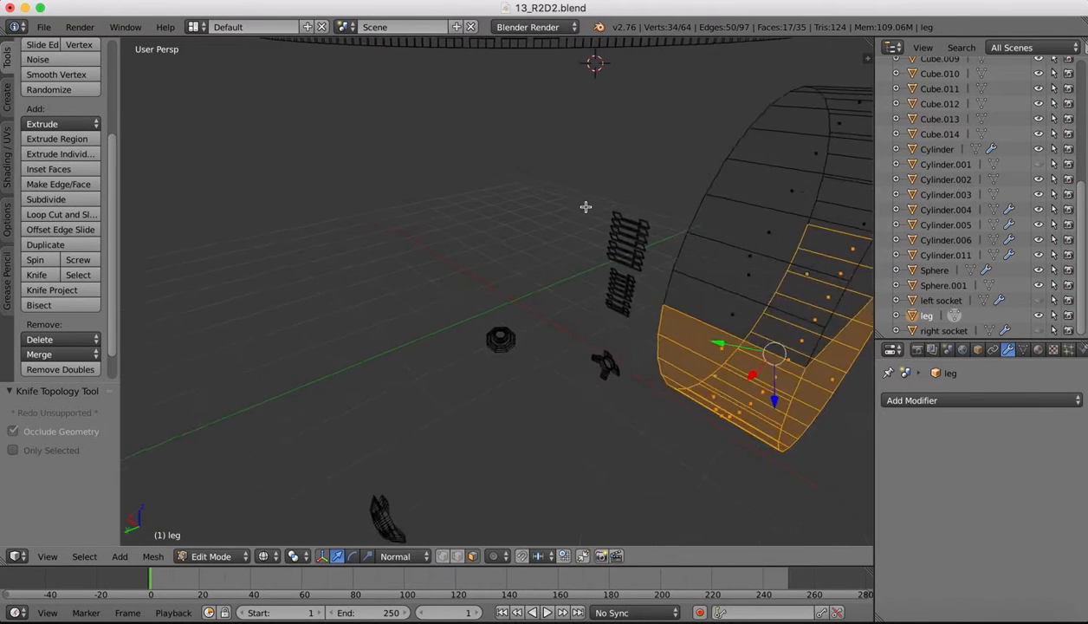
scroll(586, 207, "down", 3)
scroll(585, 207, "left", 3)
key("x")
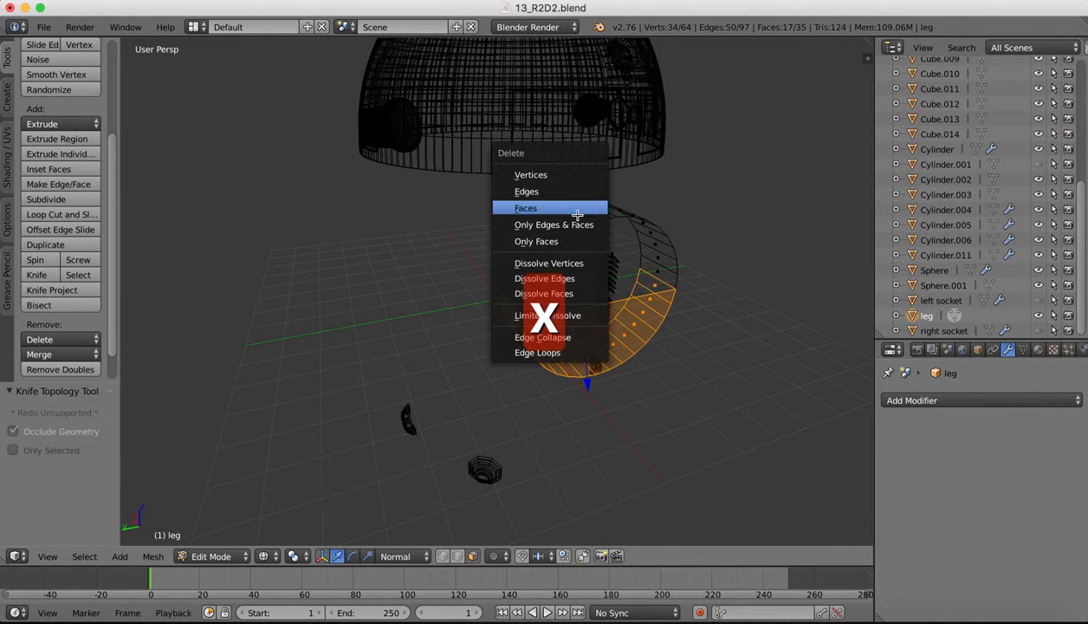
left_click(539, 208)
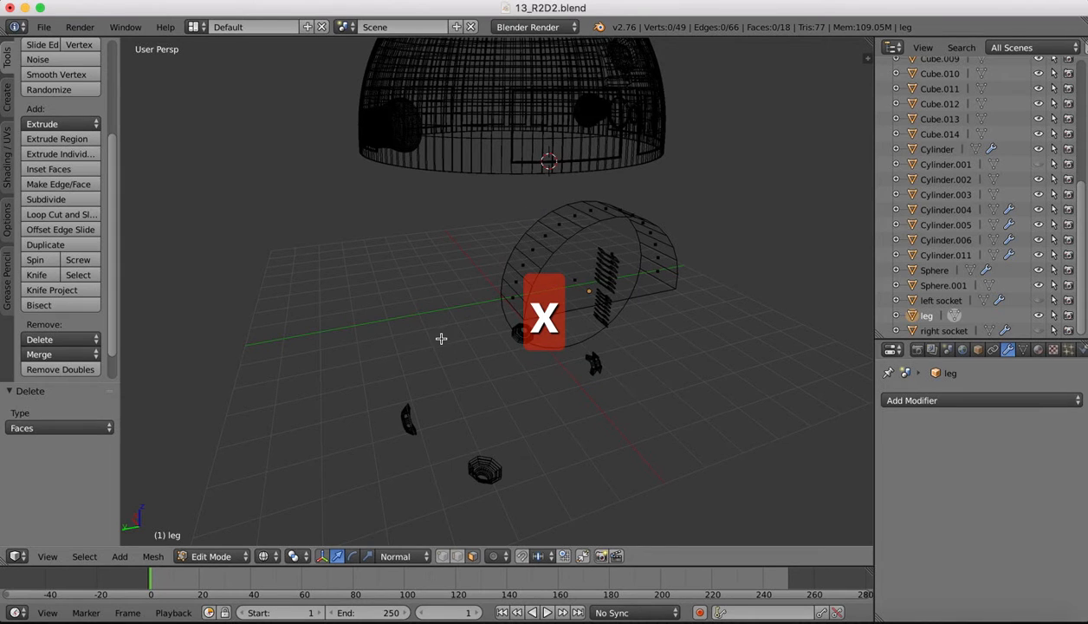
Change the viewport shading to Solid while staying in Edit Mode.
left_click(212, 556)
left_click(212, 558)
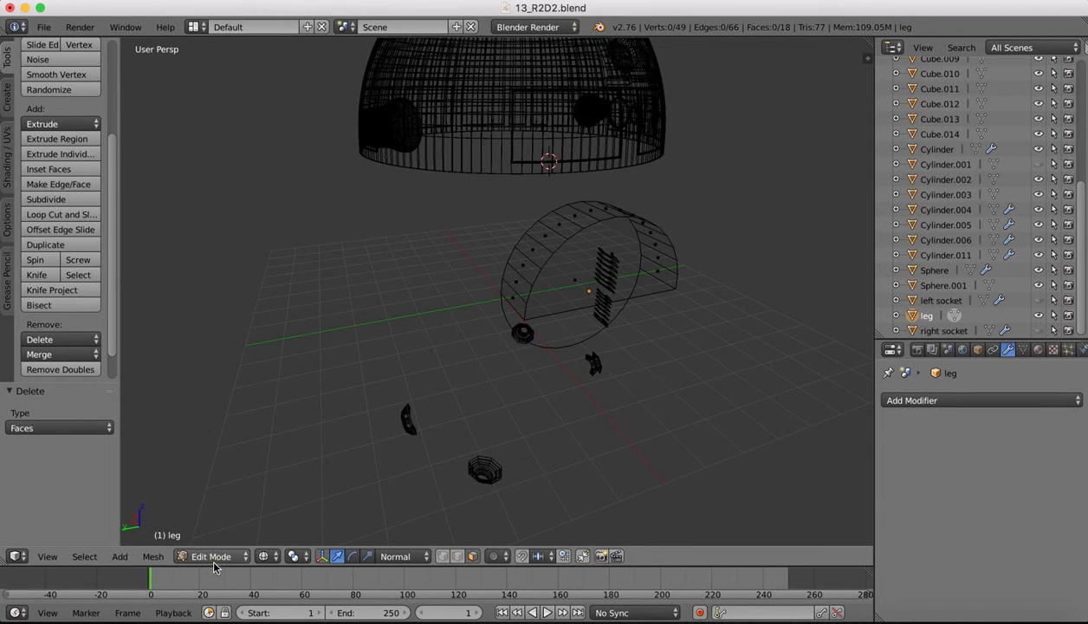
left_click(262, 556)
left_click(286, 502)
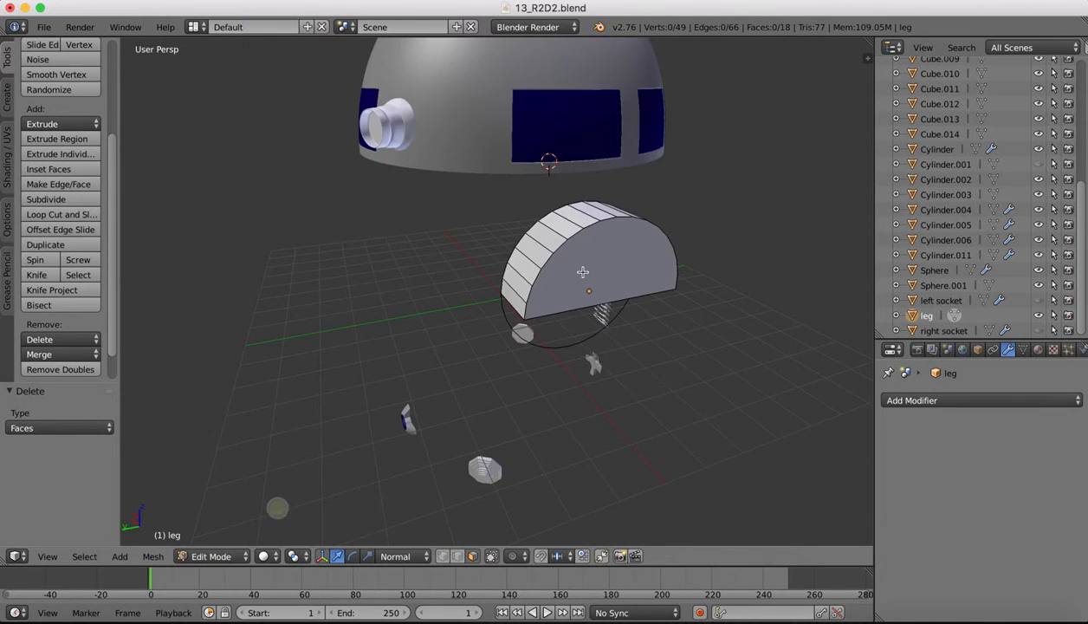
Knife-cut the leg's still-circular inner cap horizontally through its middle, from one midline vertex to the other.
middle_click_drag(571, 267, 582, 272)
scroll(583, 272, "right", 10)
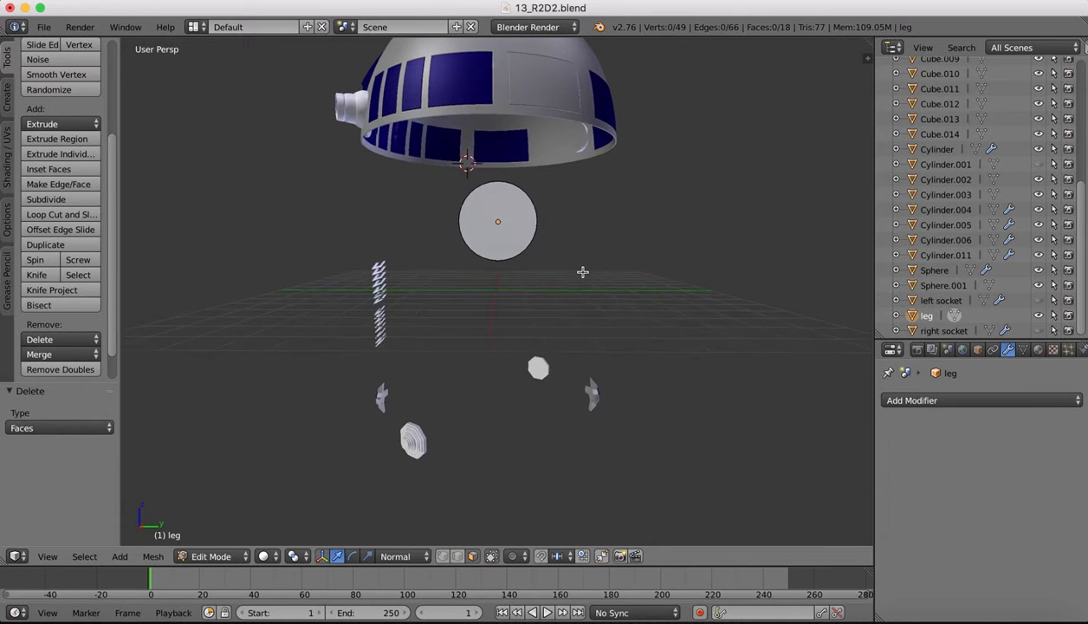
left_click(36, 275)
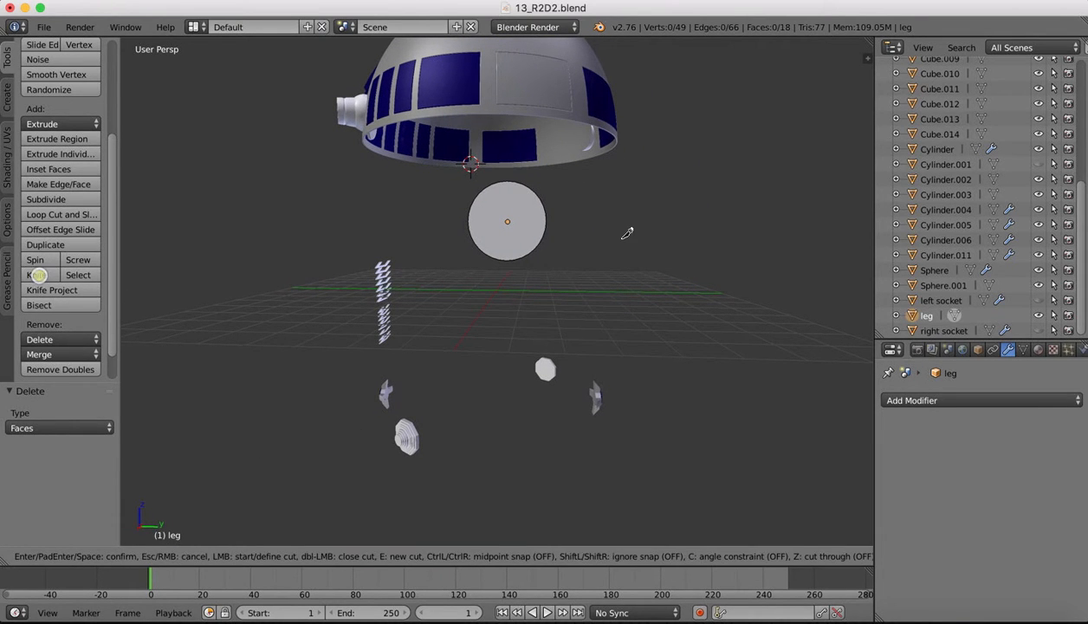
left_click(545, 220)
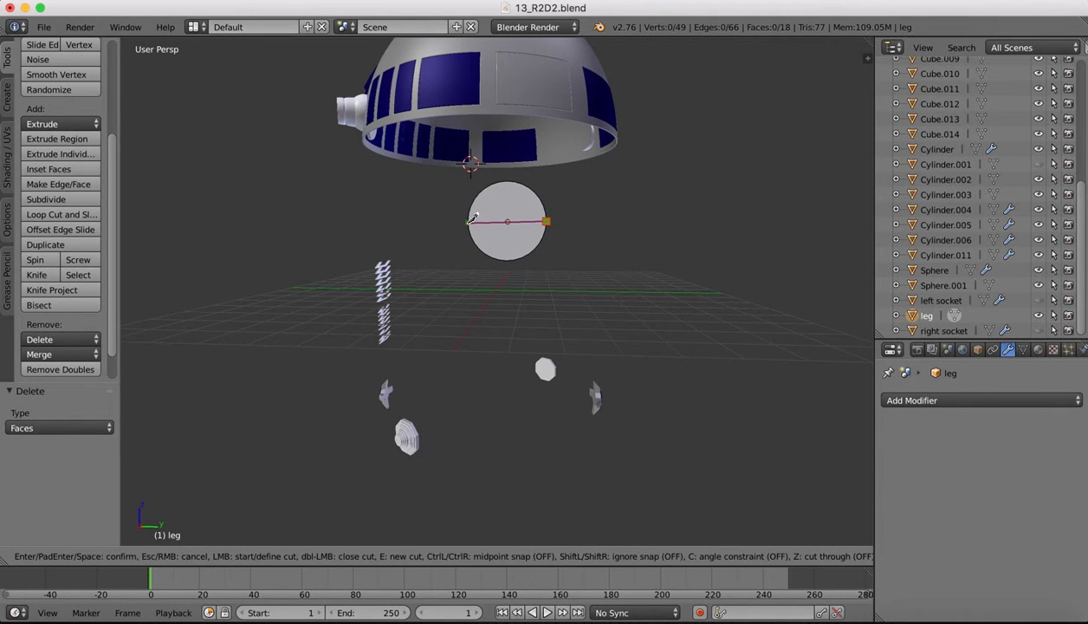
left_click(468, 220)
key("Return")
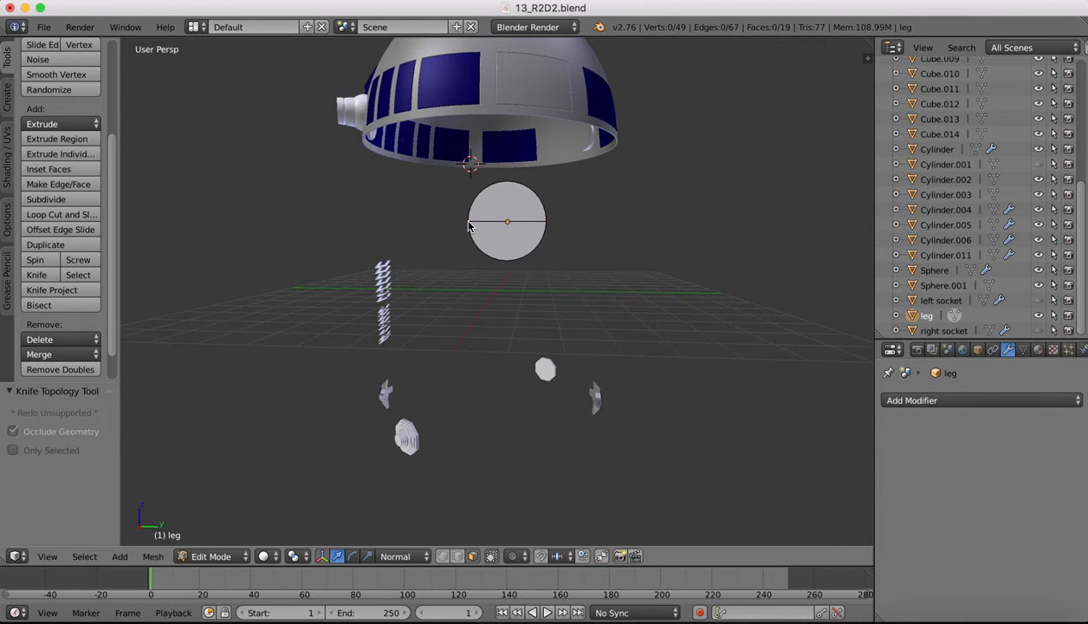
Delete the lower semicircular face of the leg's inner cap and check the half-cylinder from all sides.
right_click(498, 241)
key("x")
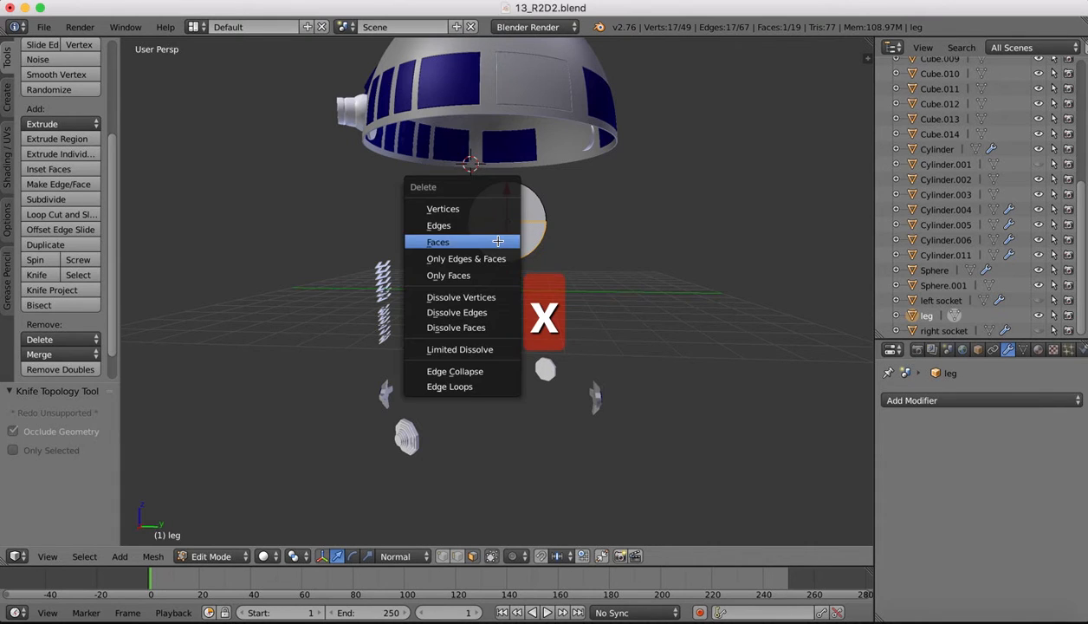
left_click(497, 239)
scroll(567, 195, "left", 10)
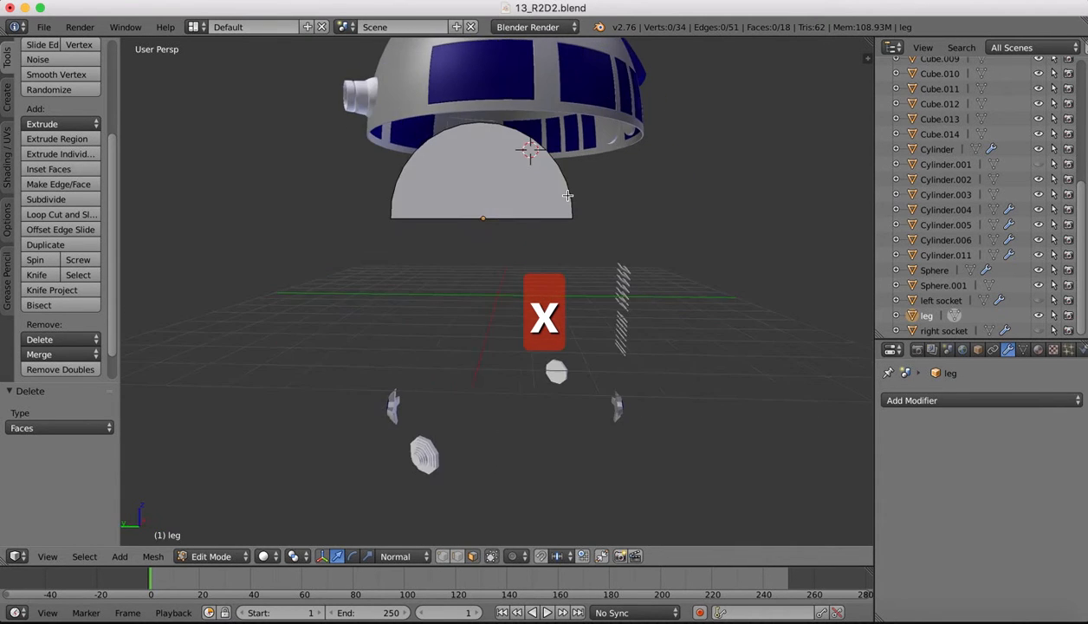
scroll(568, 196, "left", 10)
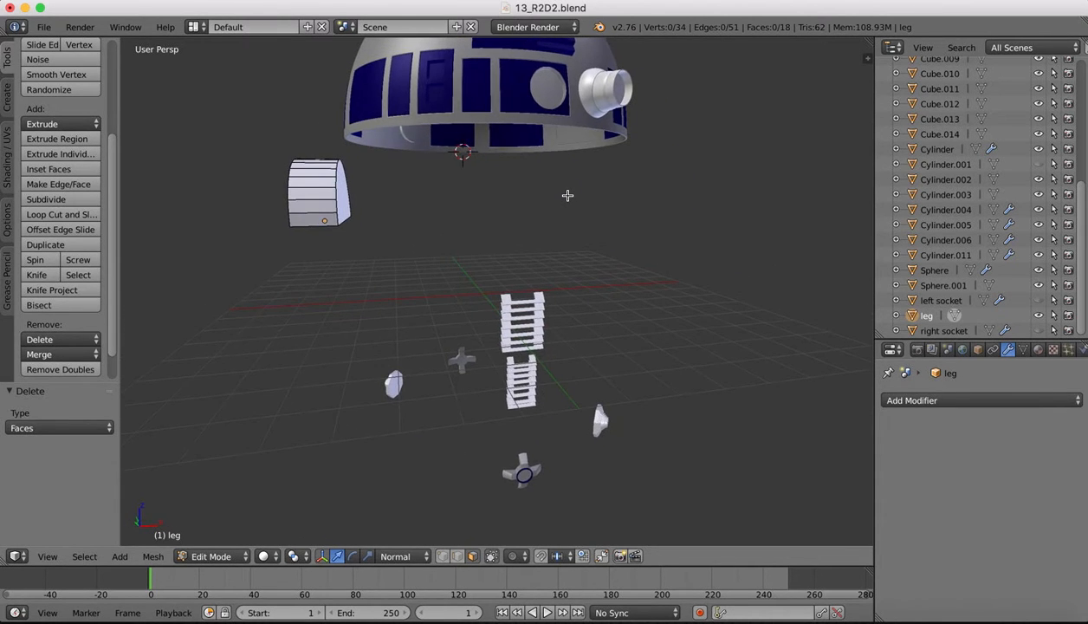
scroll(567, 195, "left", 10)
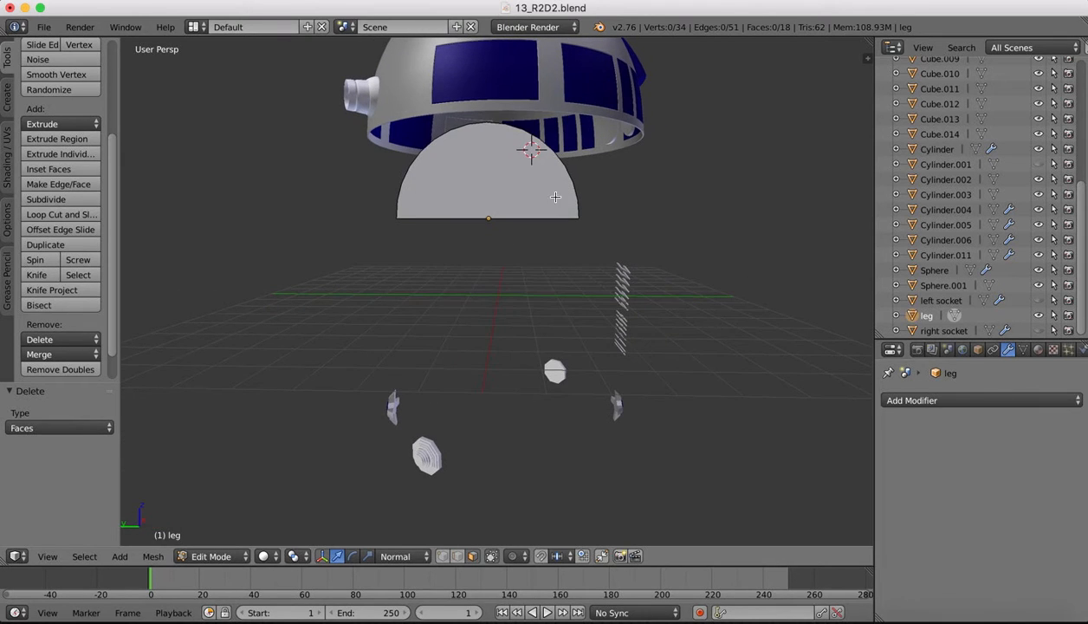
Compare the half-cylinder with the side blueprint in the left orthographic view, and examine the leg shape in the R2-D2 reference images.
left_click(43, 555)
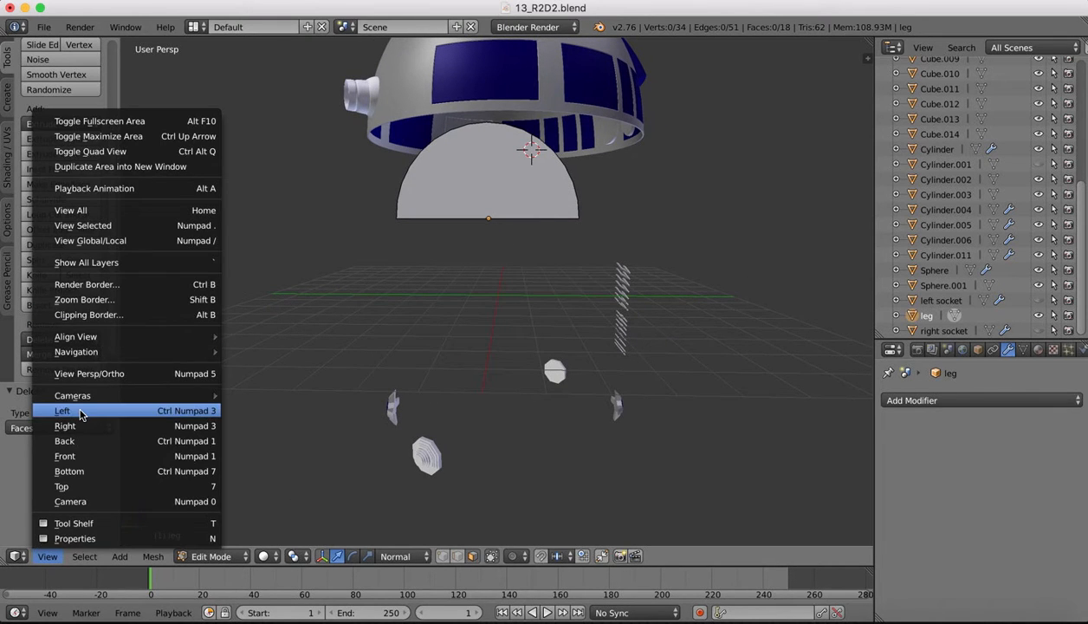
left_click(79, 412)
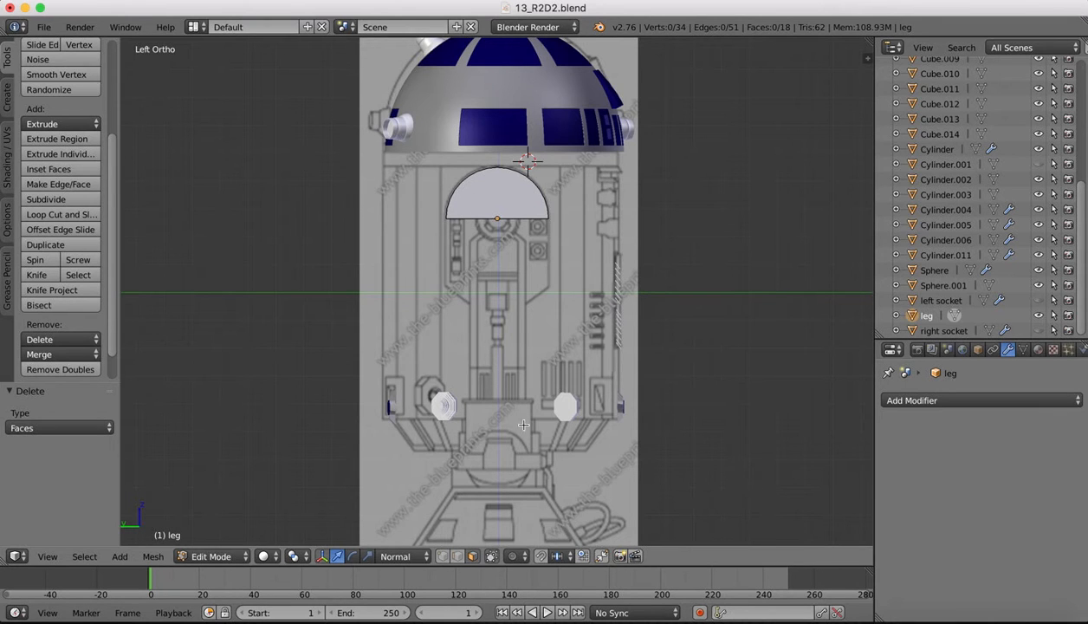
left_click(907, 617)
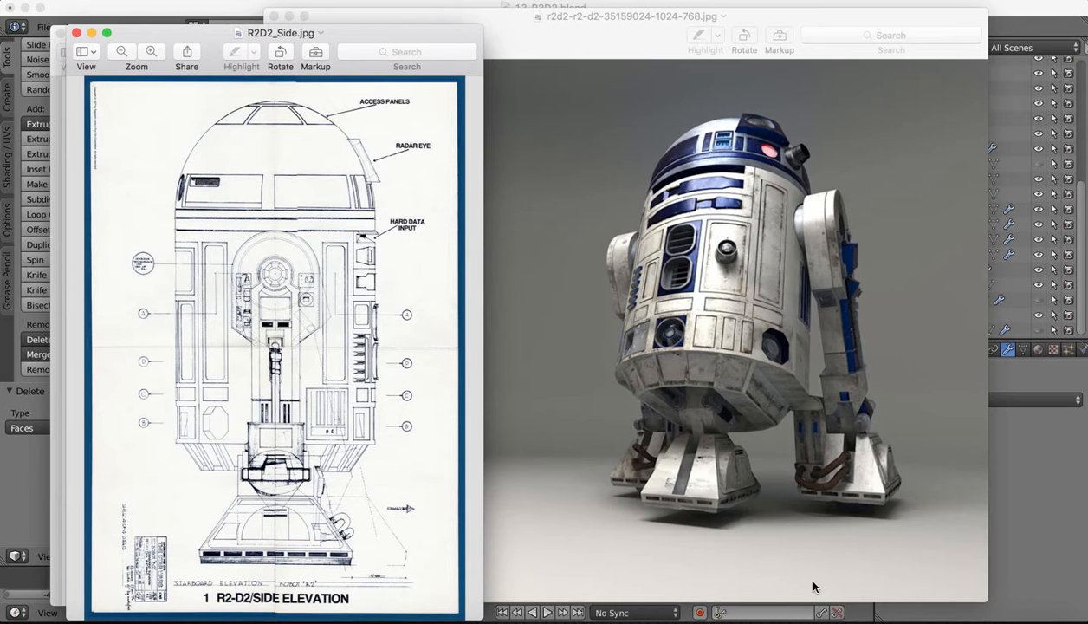
left_click(870, 617)
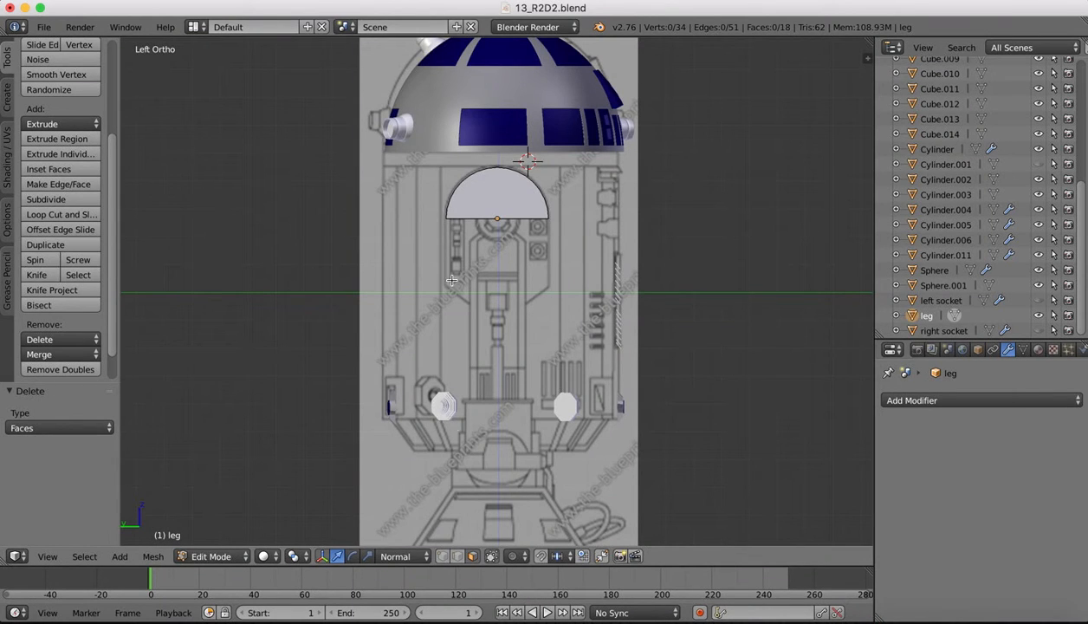
Extrude the four edges around the half-cylinder's open underside straight down along Z by about 1.02.
scroll(504, 264, "down", 5)
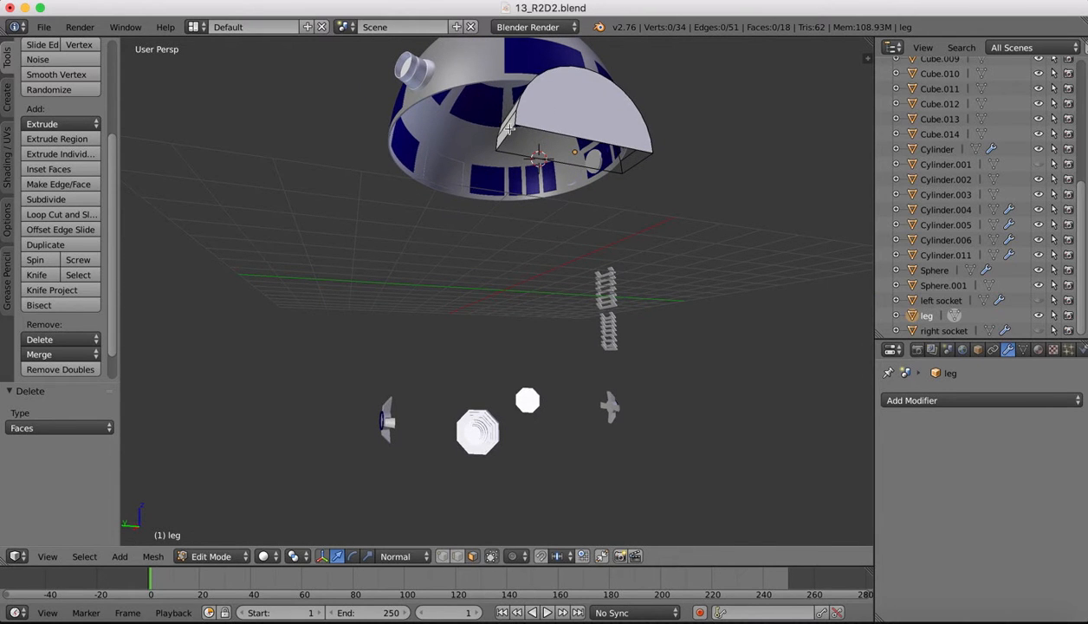
left_click(457, 556)
right_click(544, 131)
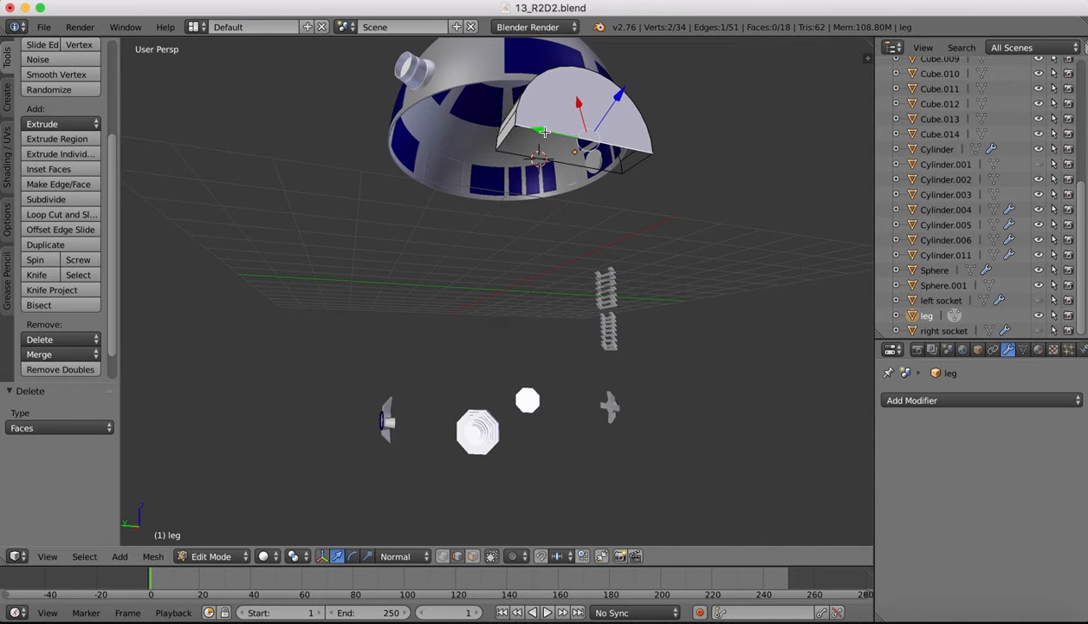
right_click(598, 149, "shift")
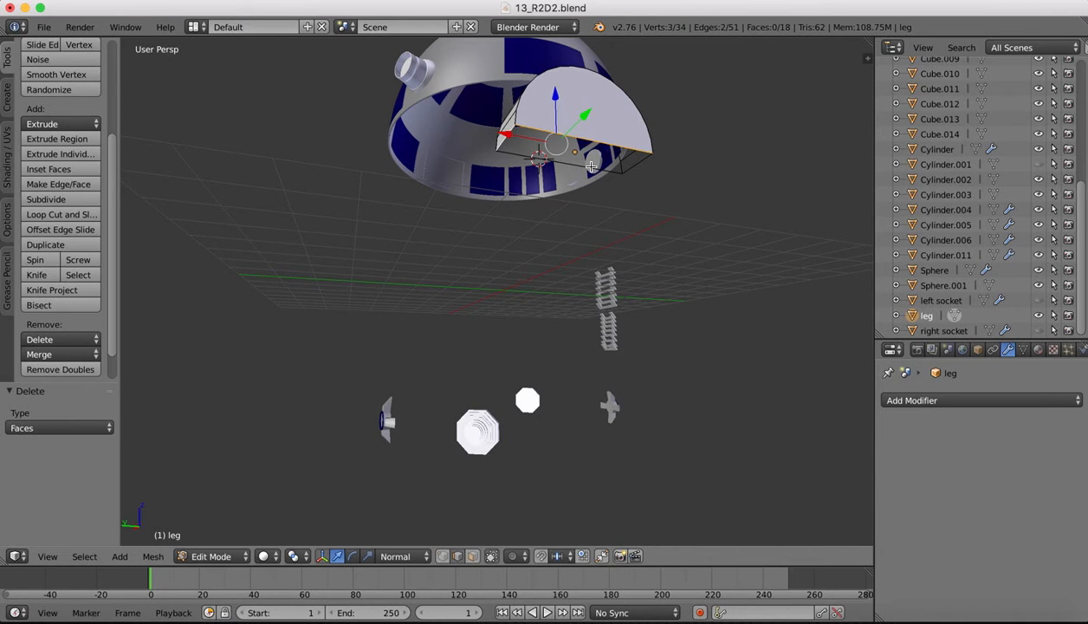
right_click(580, 166, "shift")
right_click(633, 158, "shift")
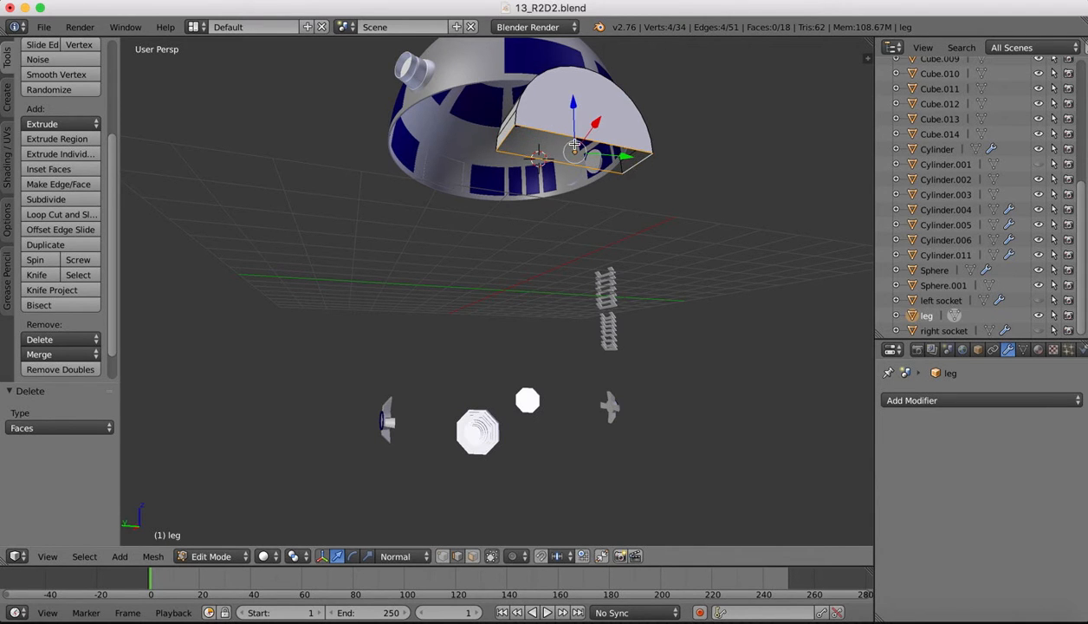
middle_click_drag(574, 144, 574, 144)
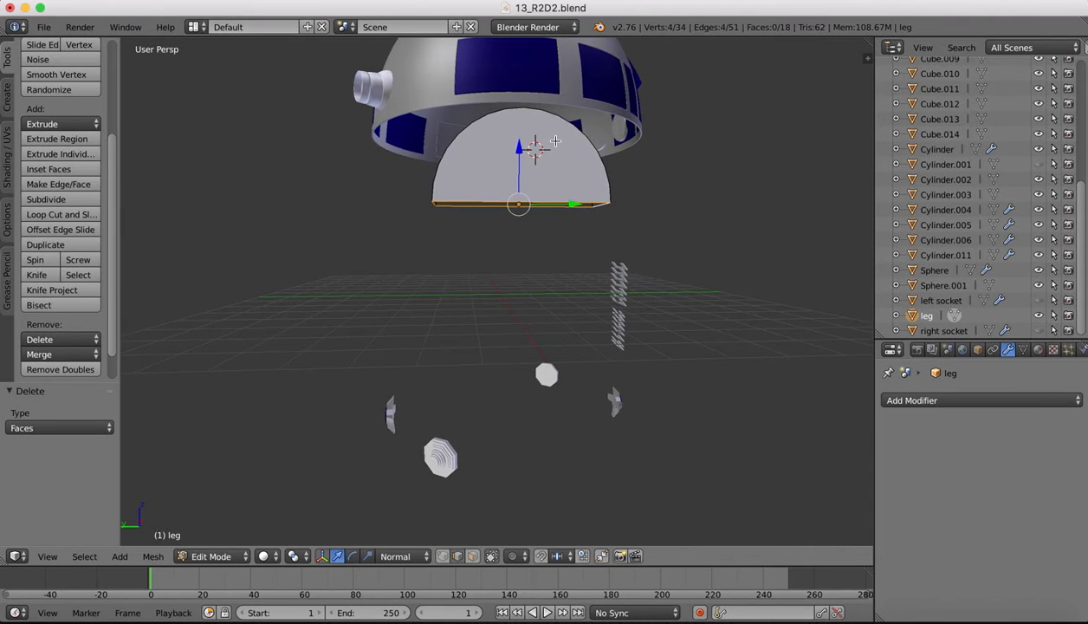
key("e")
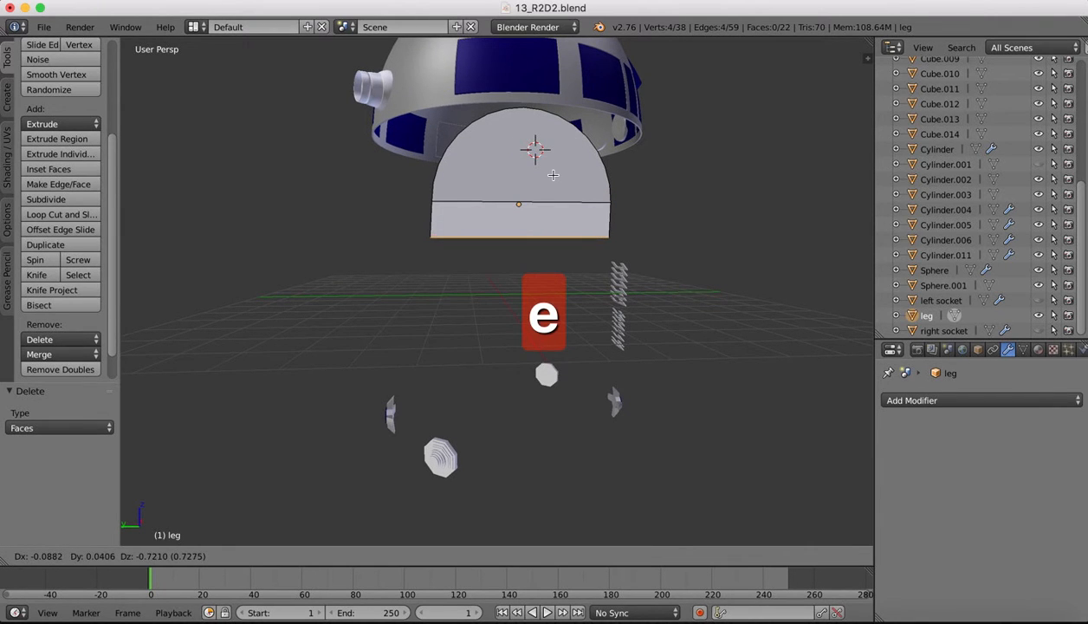
key("z")
left_click(543, 180)
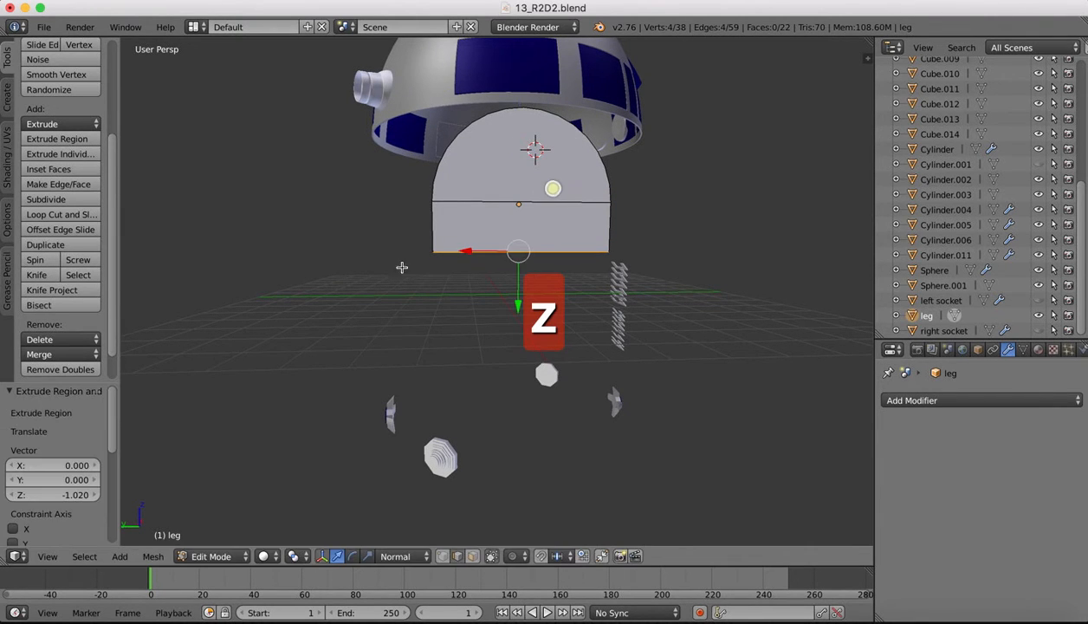
In the left orthographic view, lower the extruded bottom edges by about 1.303 to where the blueprint's shoulder begins to taper.
left_click(54, 557)
left_click(67, 415)
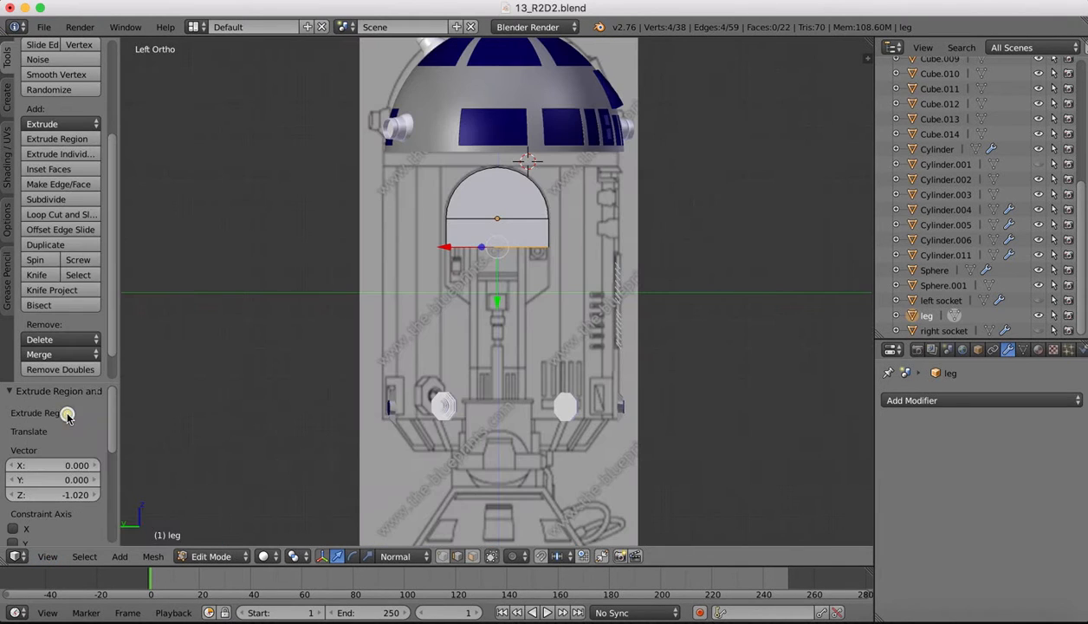
key("e")
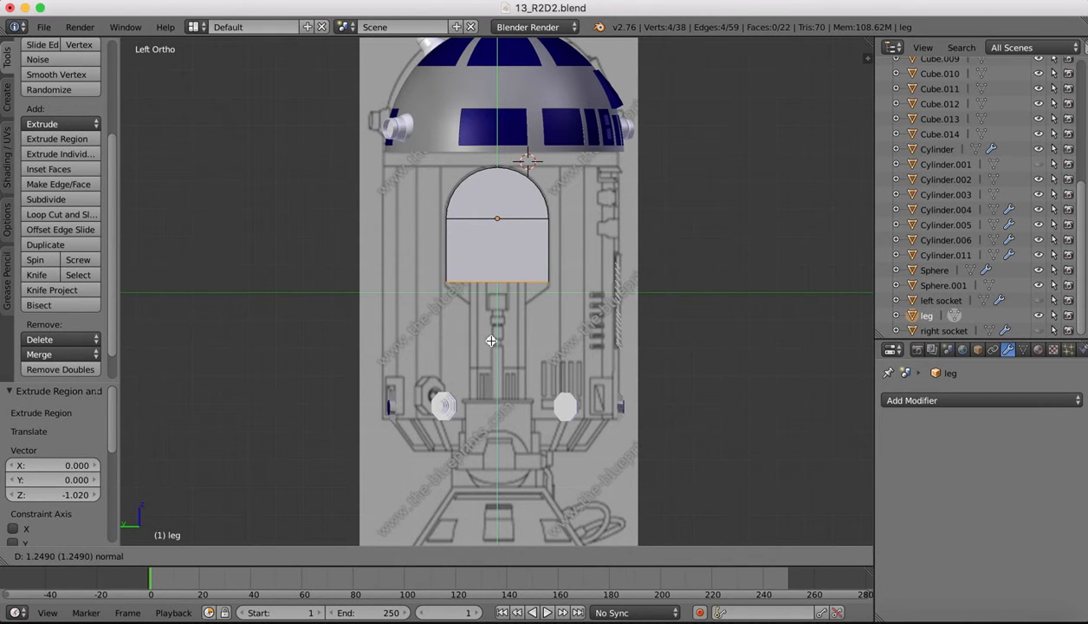
left_click(487, 340)
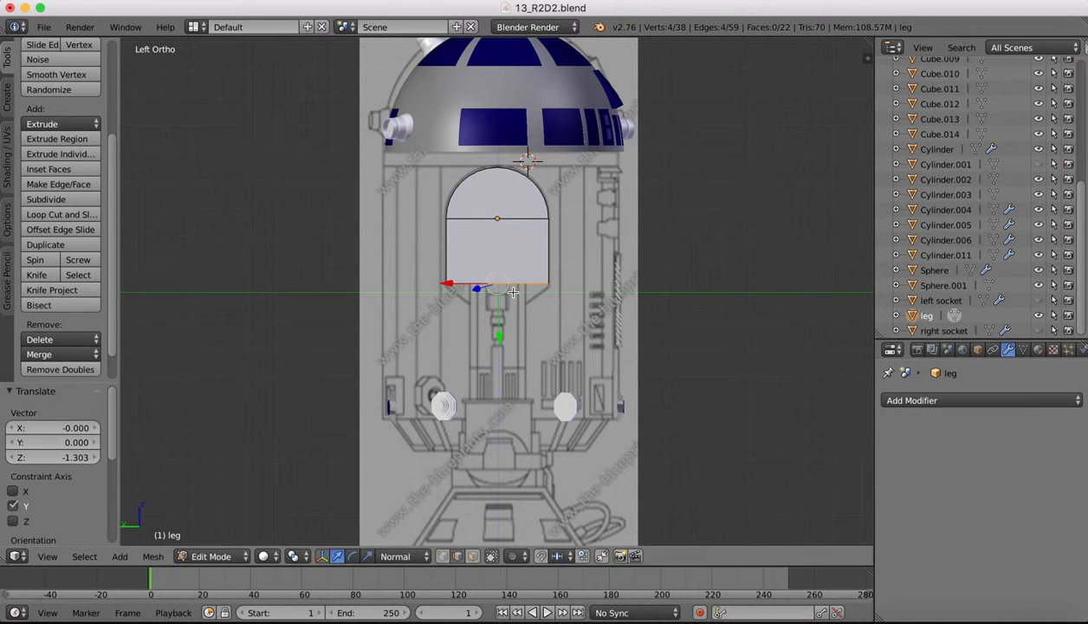
Extrude the shoulder's bottom edges down along Z by about 0.733 to add the section for the taper.
key("e")
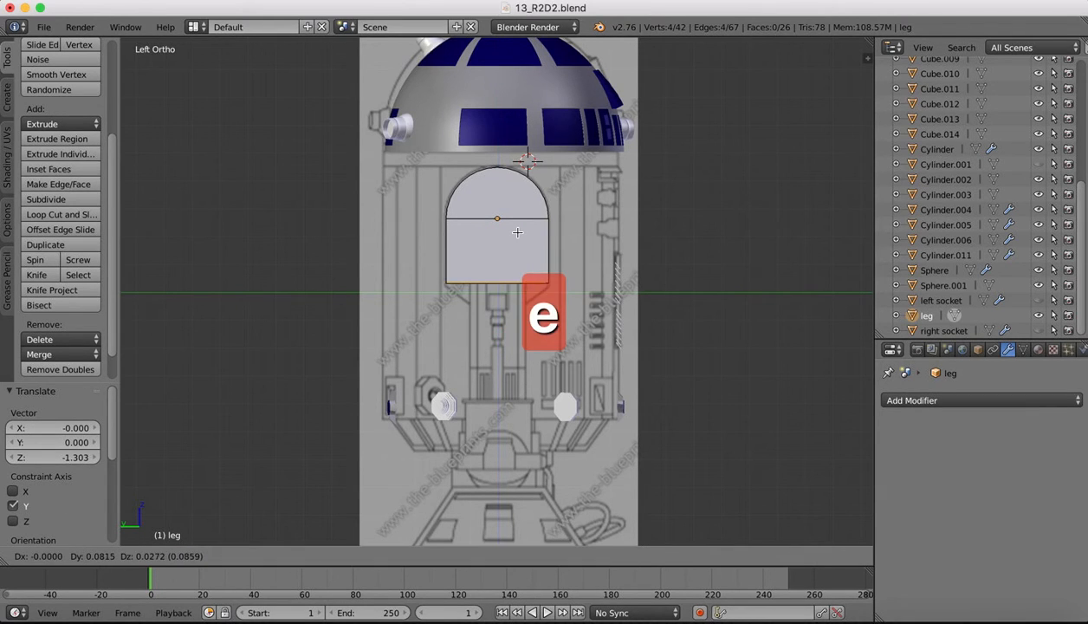
key("z")
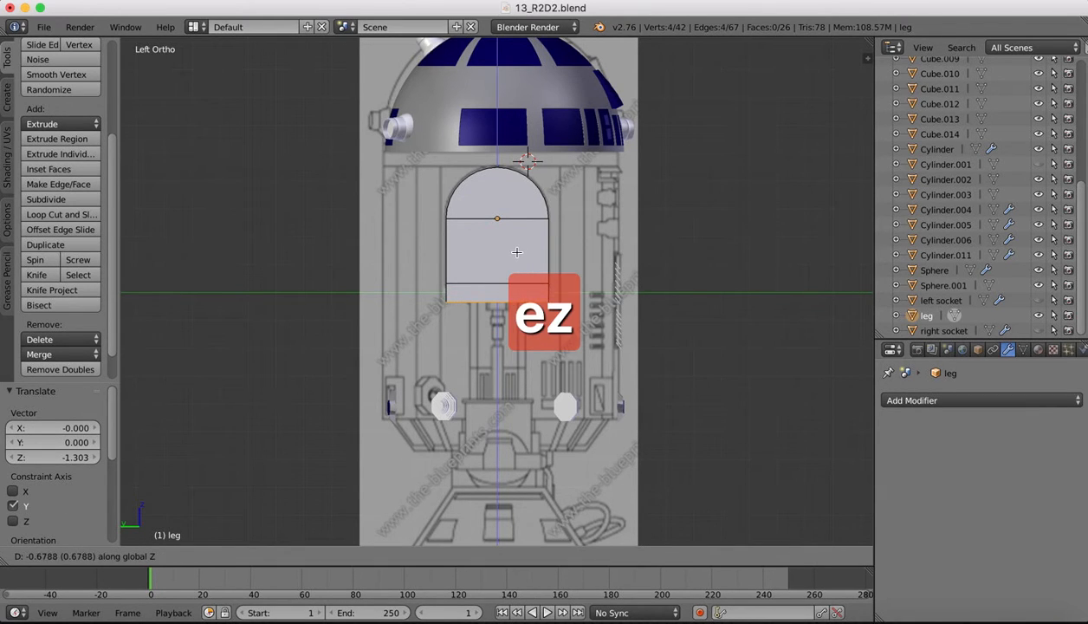
left_click(516, 253)
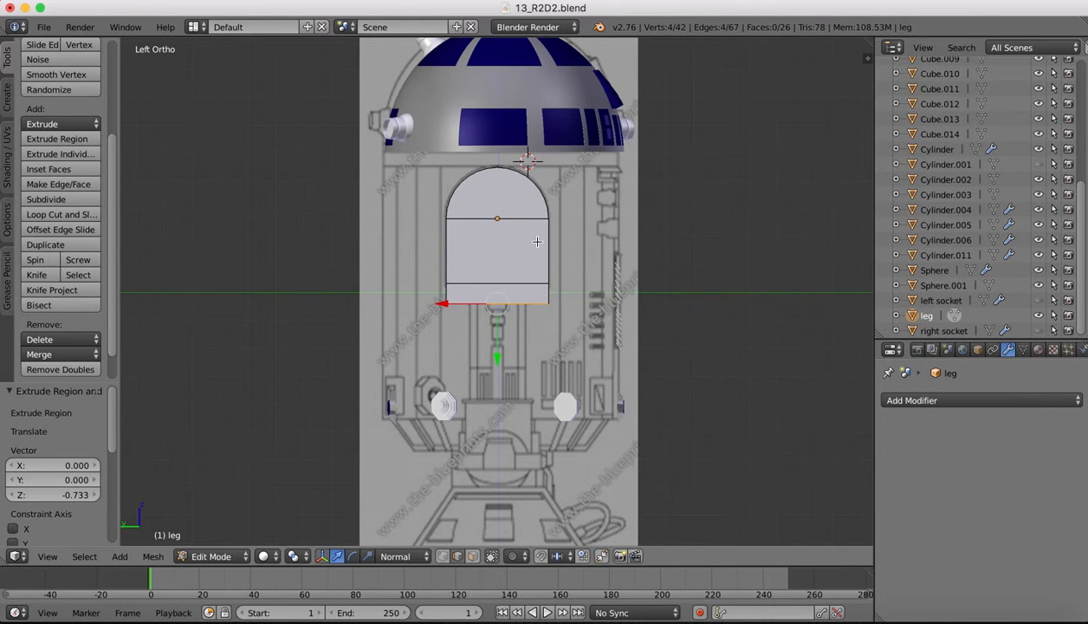
Move the shoulder's bottom edge on the negative Y side inward by about 0.950, following the blueprint's slanted corner.
middle_click_drag(537, 242, 570, 253)
right_click(584, 241)
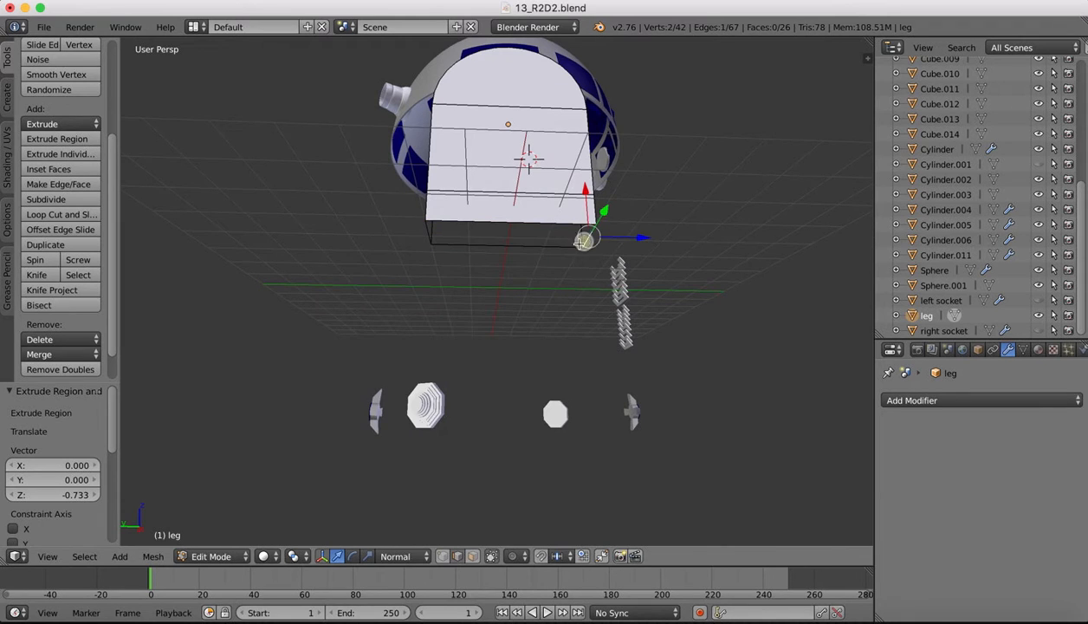
left_click(54, 553)
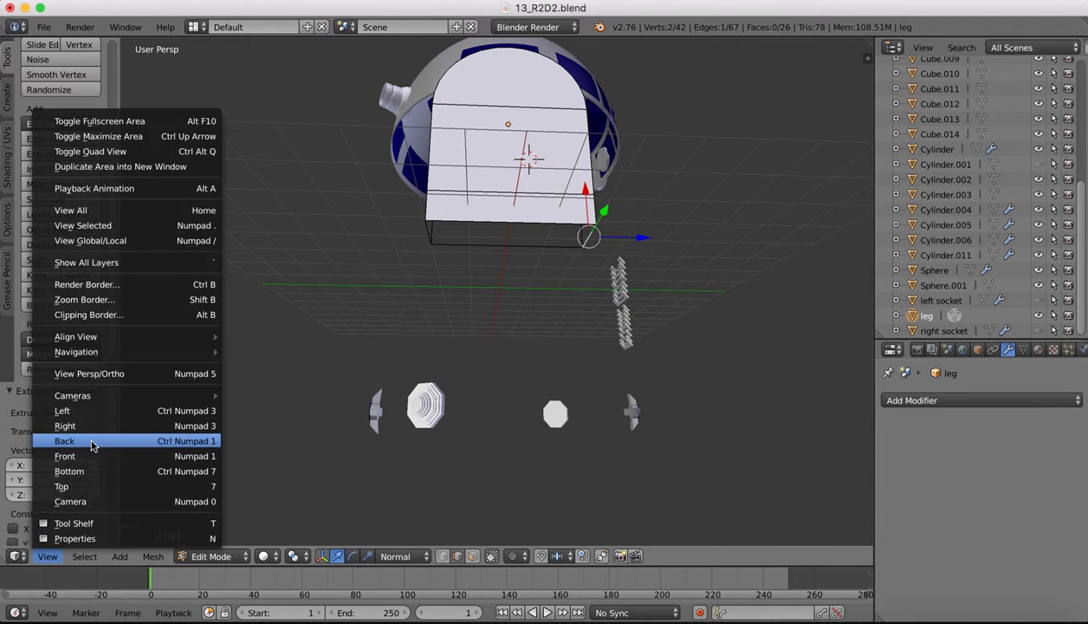
left_click(69, 409)
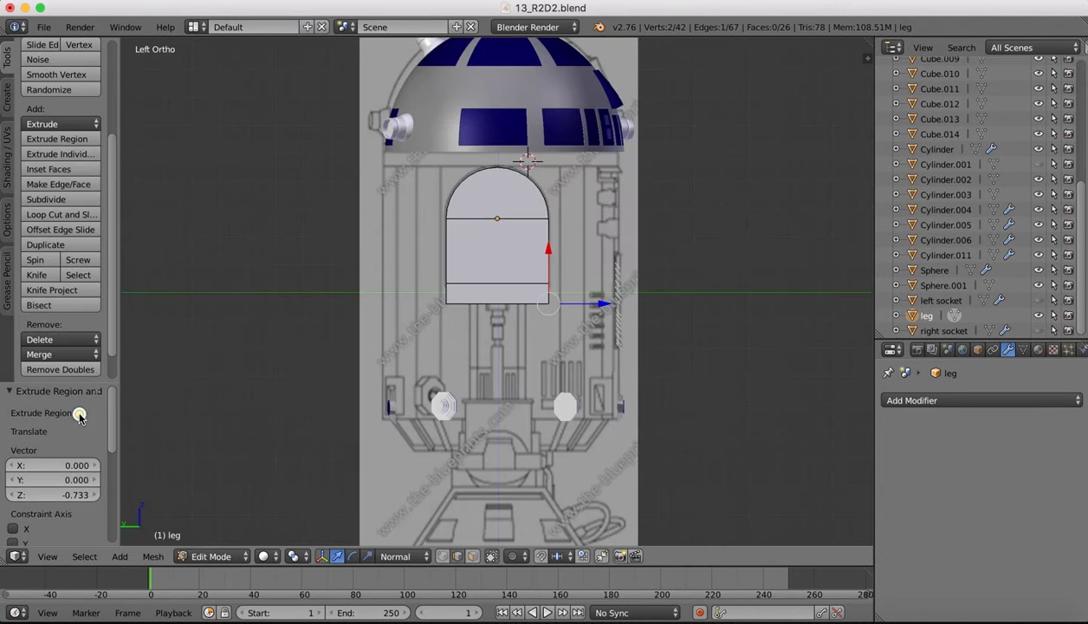
left_click_drag(603, 302, 578, 304)
Move the opposite bottom edge of the shoulder inward by about 0.896 along Y to match the blueprint's other slanted corner.
middle_click_drag(463, 276, 472, 269)
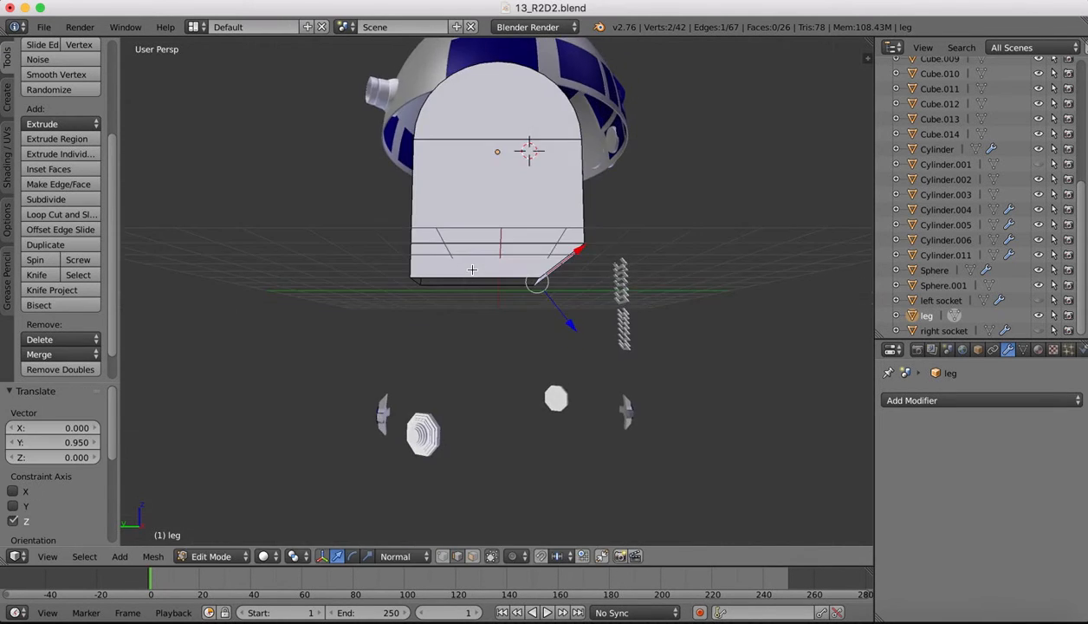
right_click(415, 281)
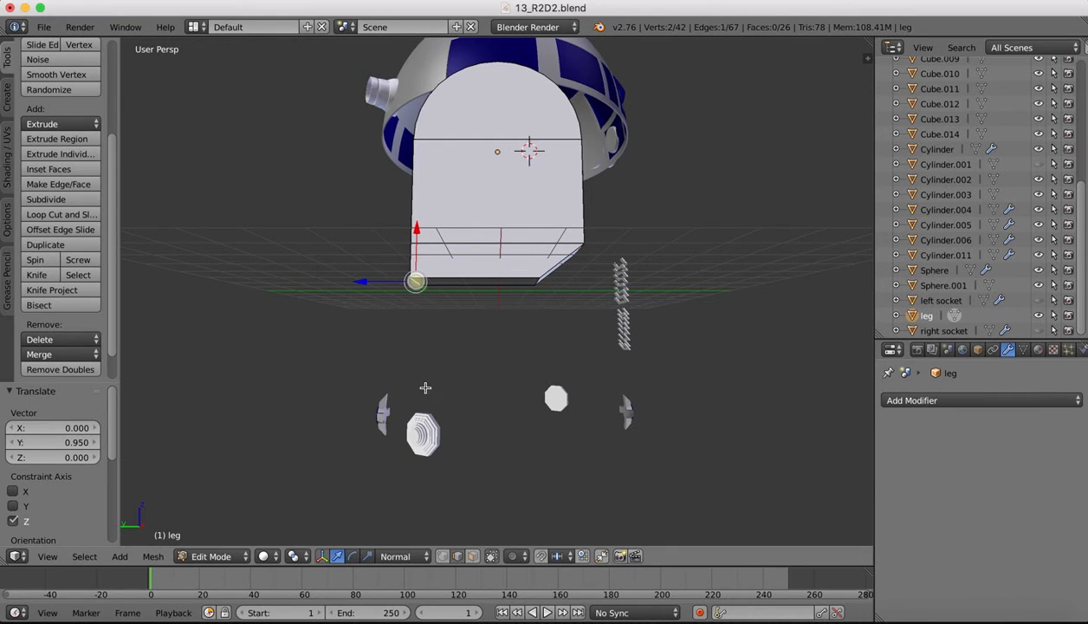
left_click(47, 556)
left_click(64, 412)
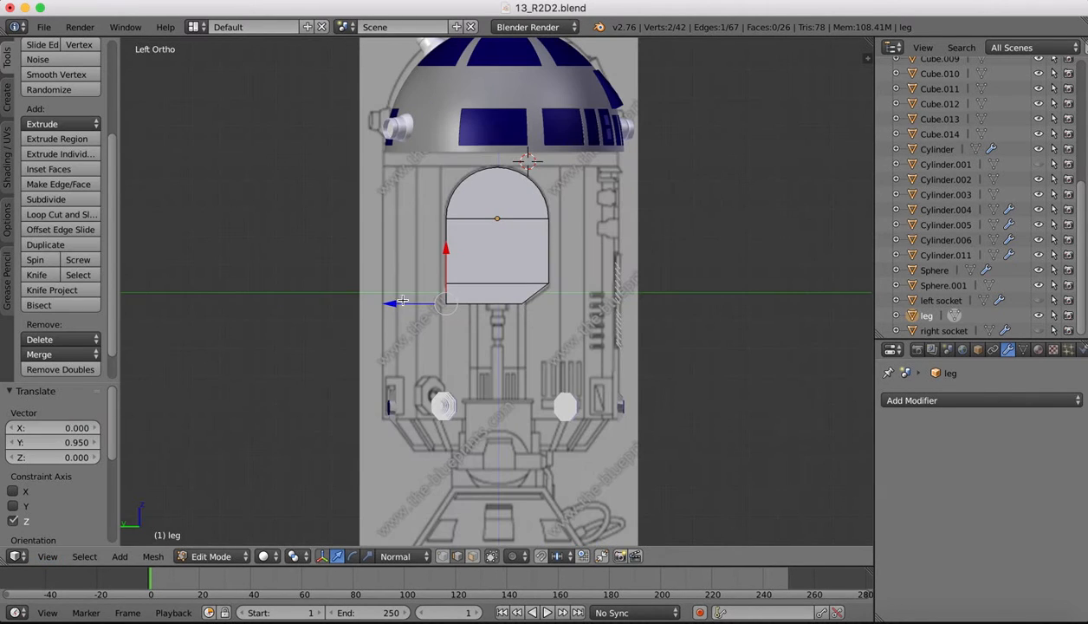
left_click_drag(392, 299, 415, 304)
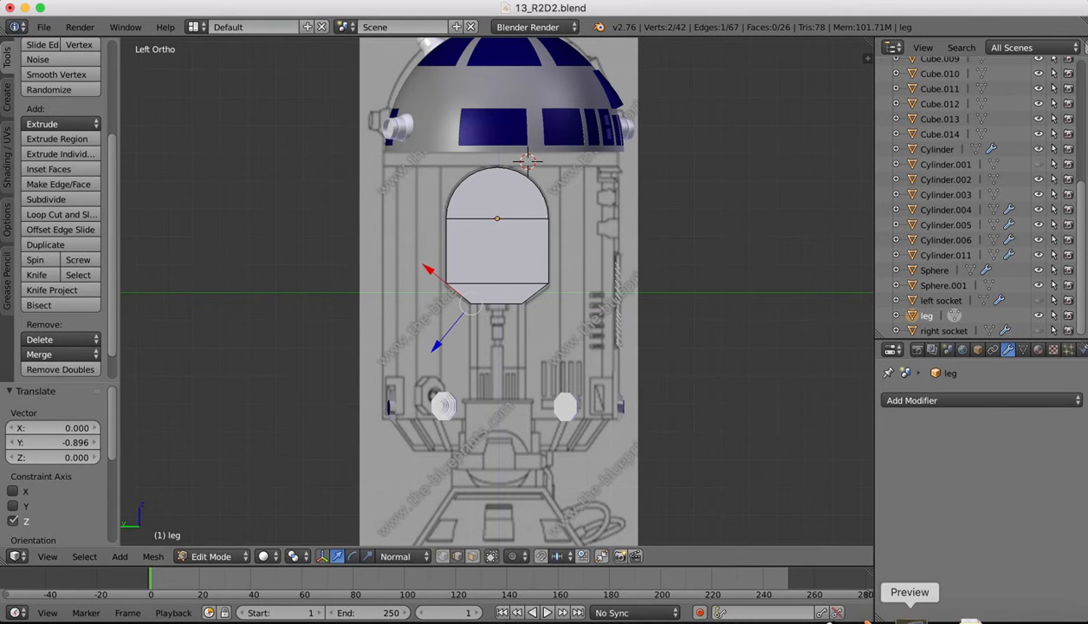
Check the R2-D2 reference images, and extrude the four edges around the tapered bottom opening down along Z by about 3.394.
left_click(910, 612)
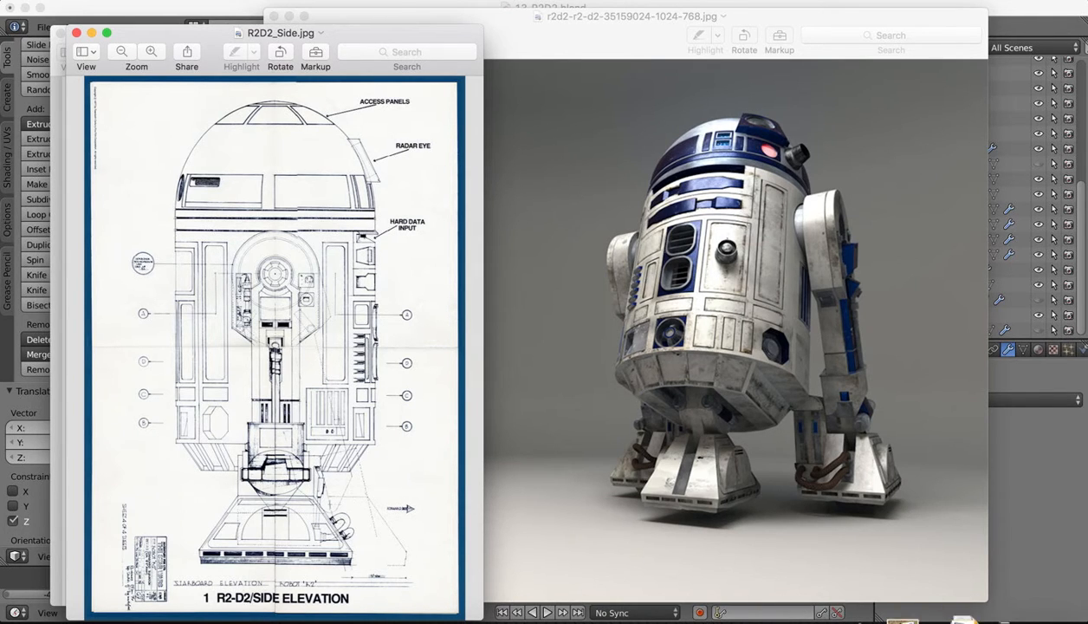
left_click(874, 611)
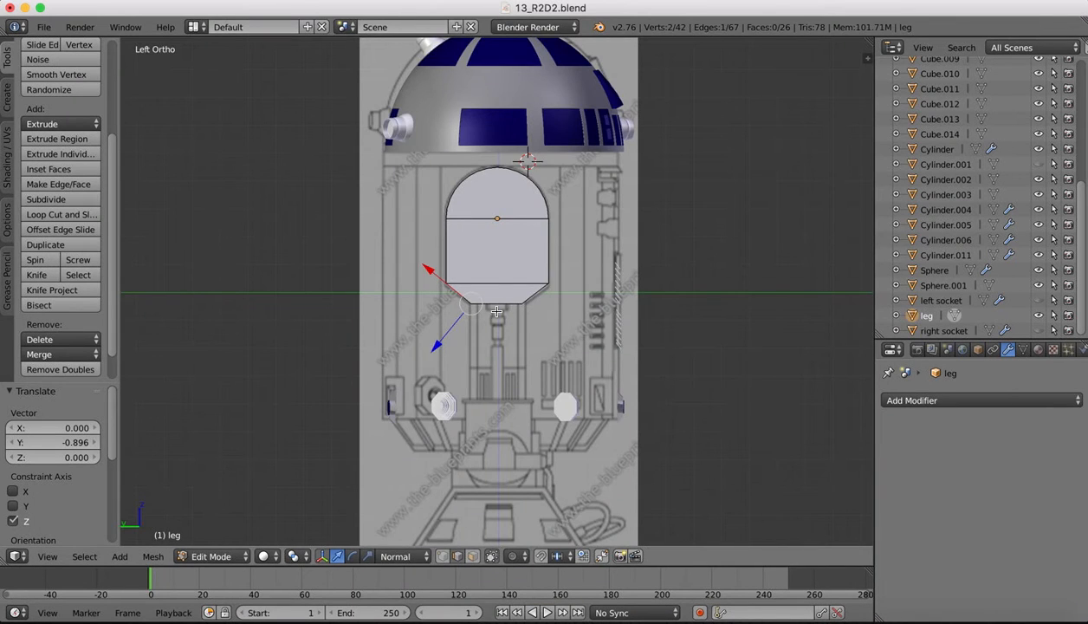
middle_click_drag(497, 311, 495, 176)
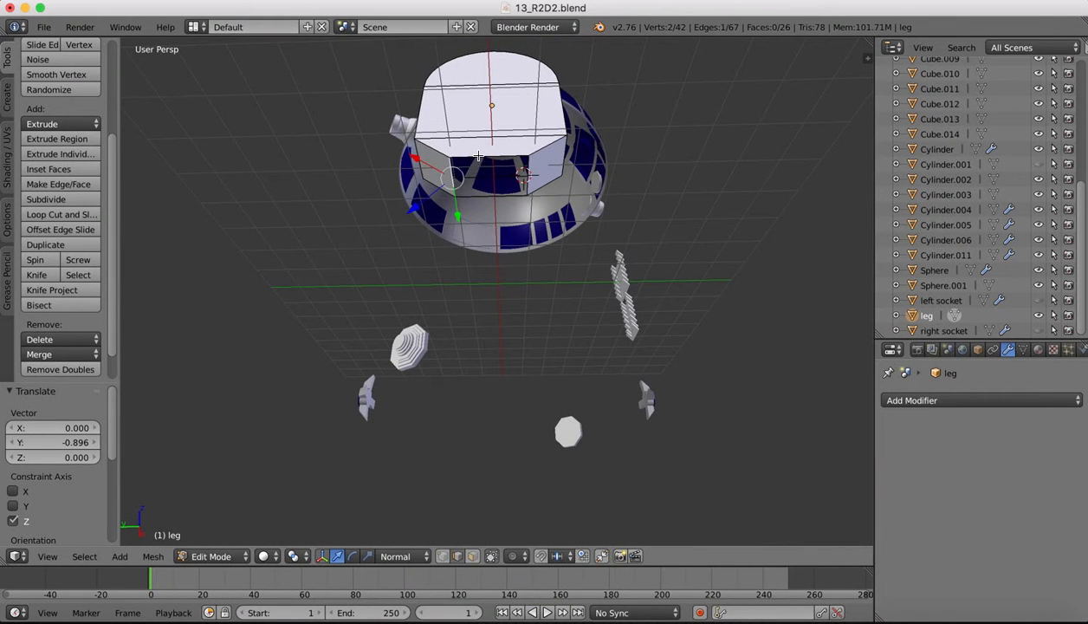
right_click(478, 155, "shift")
right_click(523, 192, "shift")
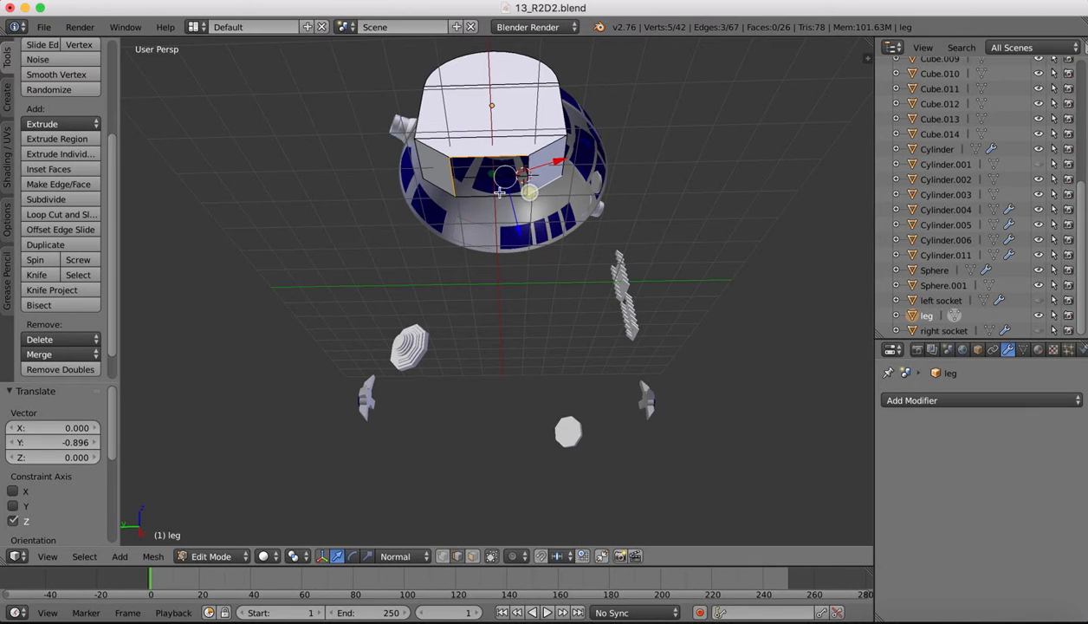
right_click(487, 196, "shift")
right_click(538, 184, "shift")
right_click(526, 170, "shift")
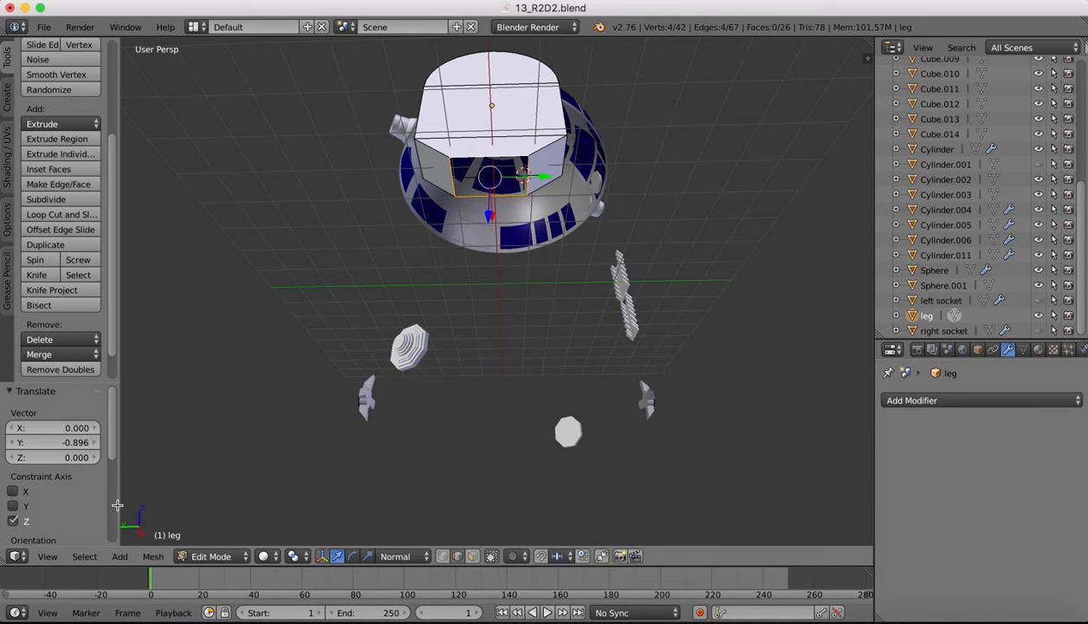
left_click(52, 554)
left_click(78, 401)
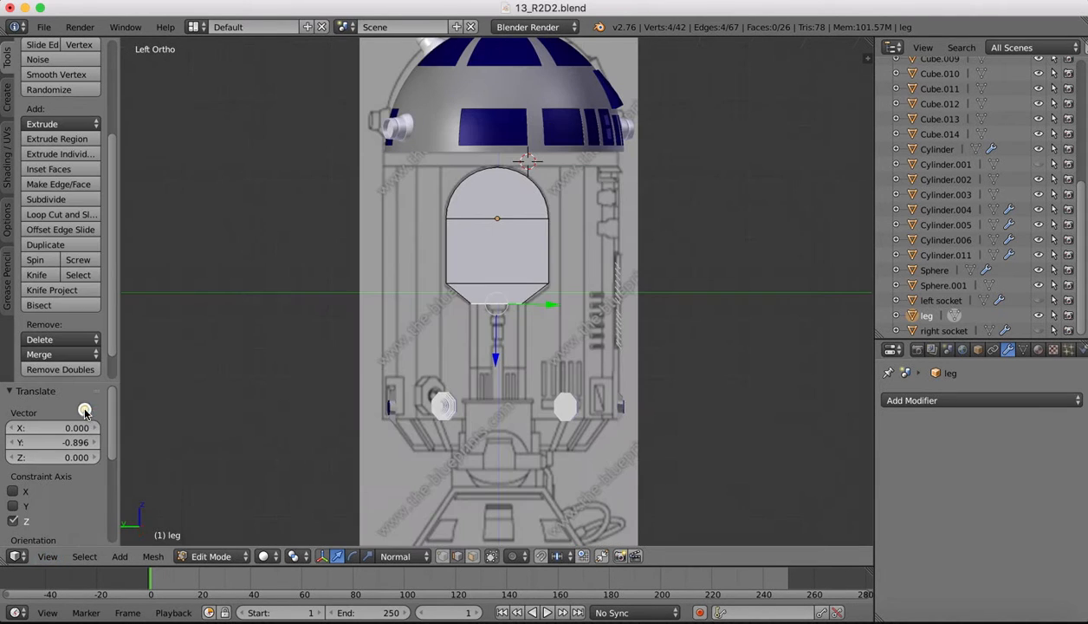
key("e")
key("z")
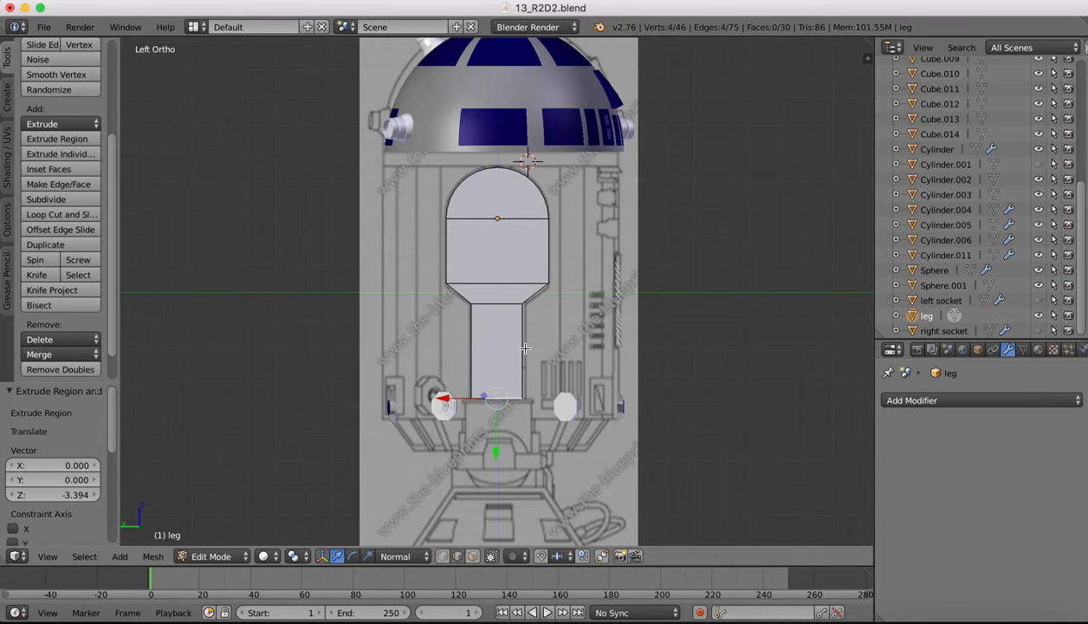
Check the reference images, and add a lip at the leg's lower end by extruding its edges, scaling them to 1.325 and extruding down 0.136.
left_click(905, 617)
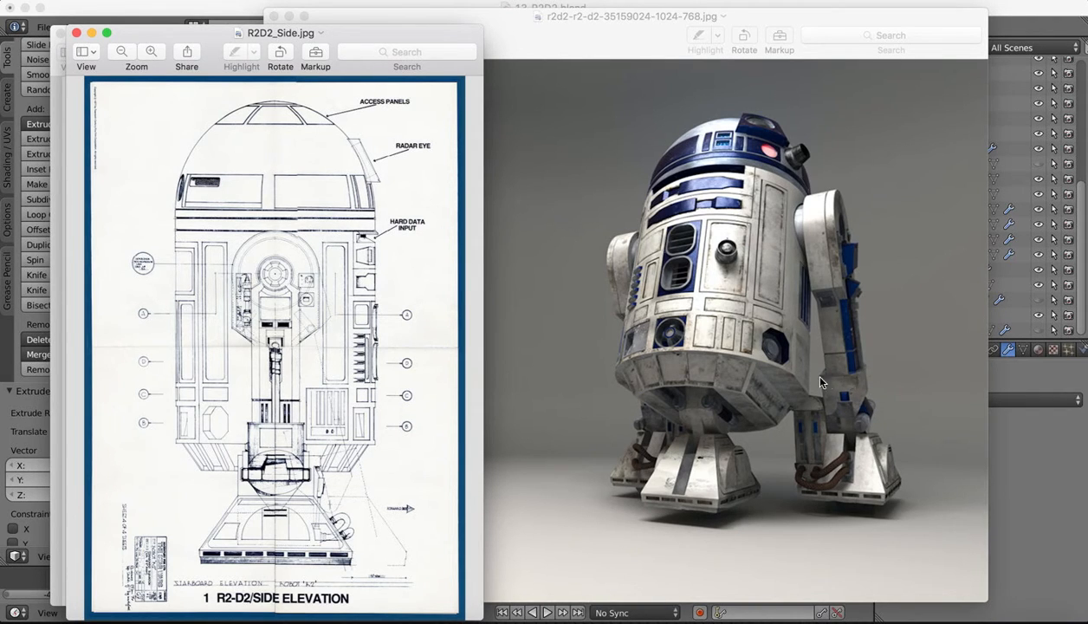
left_click(878, 617)
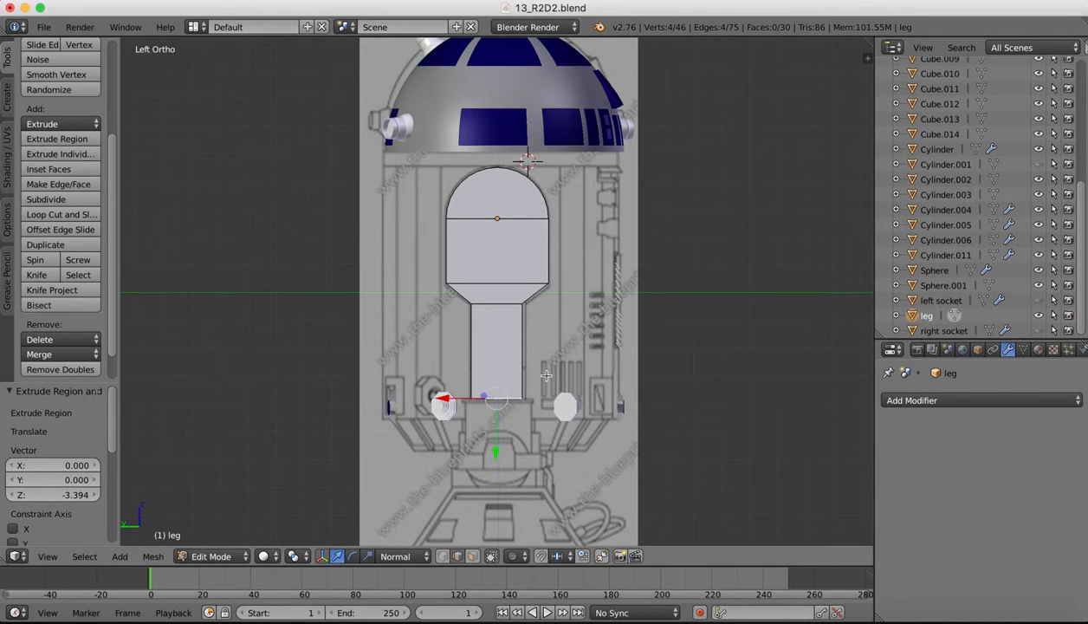
key("e")
key("s")
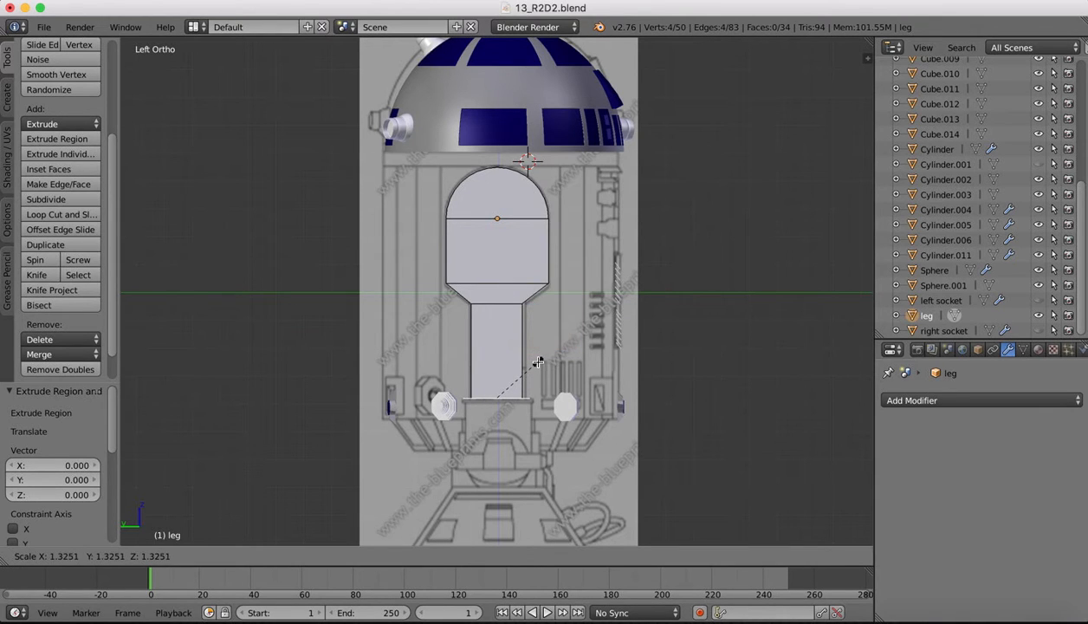
left_click(537, 361)
key("e")
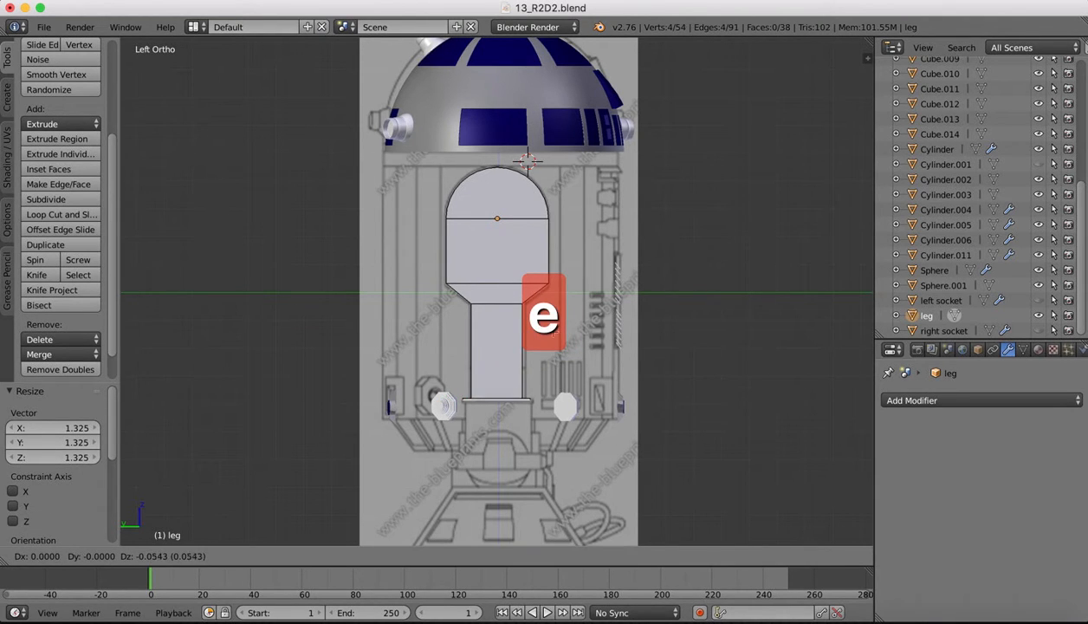
left_click(553, 333)
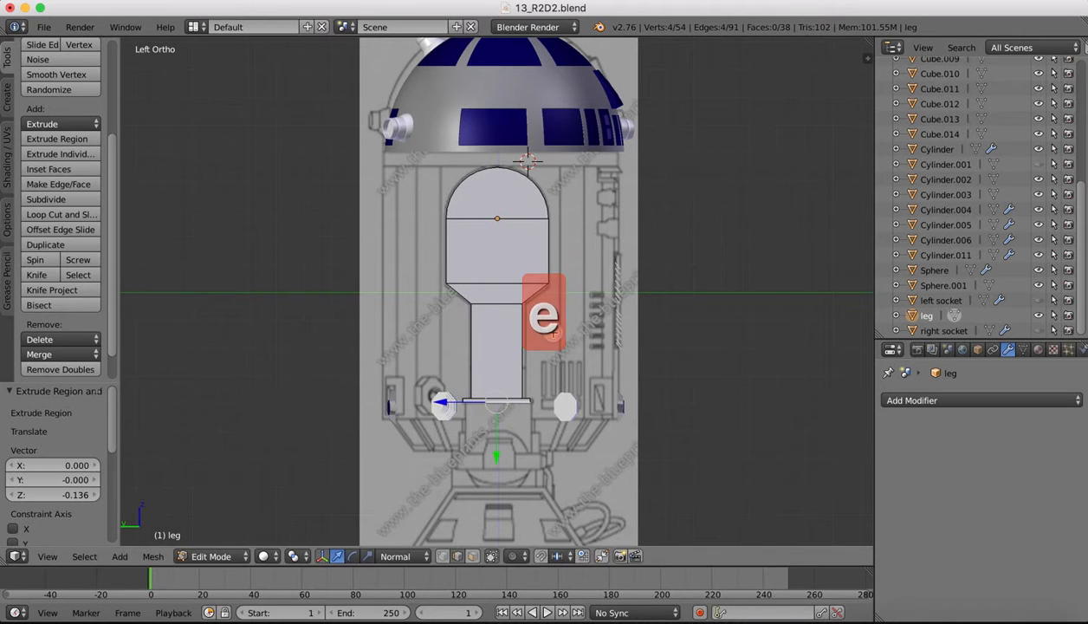
Extrude the lip's bottom edges inward at a scale of 0.972, and extrude them down along Z by 2.471.
key("e")
right_click(552, 334)
key("s")
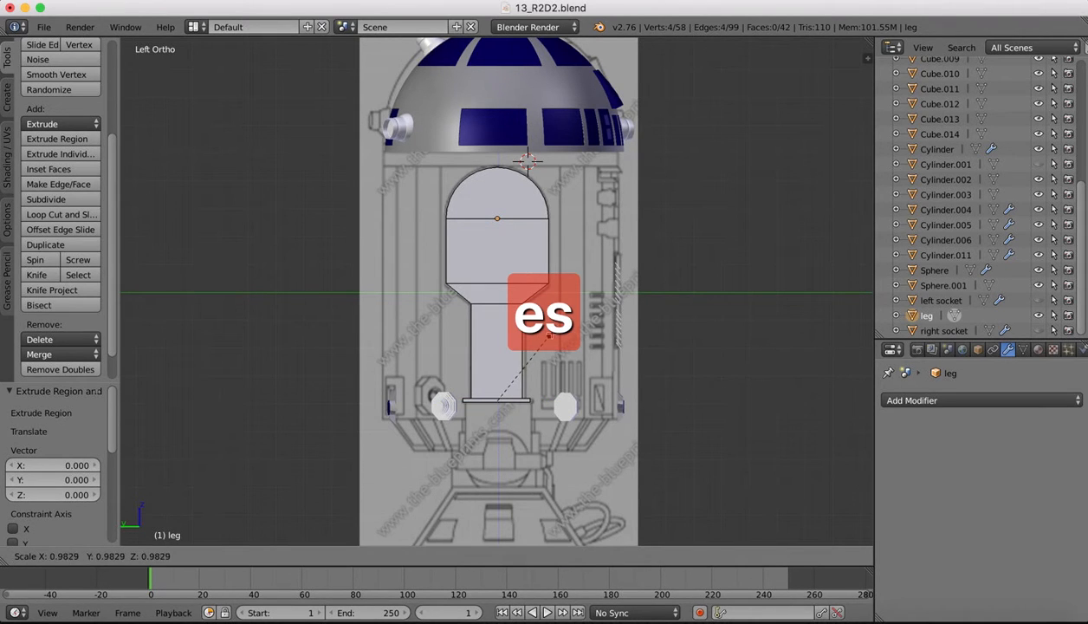
left_click(548, 335)
key("e")
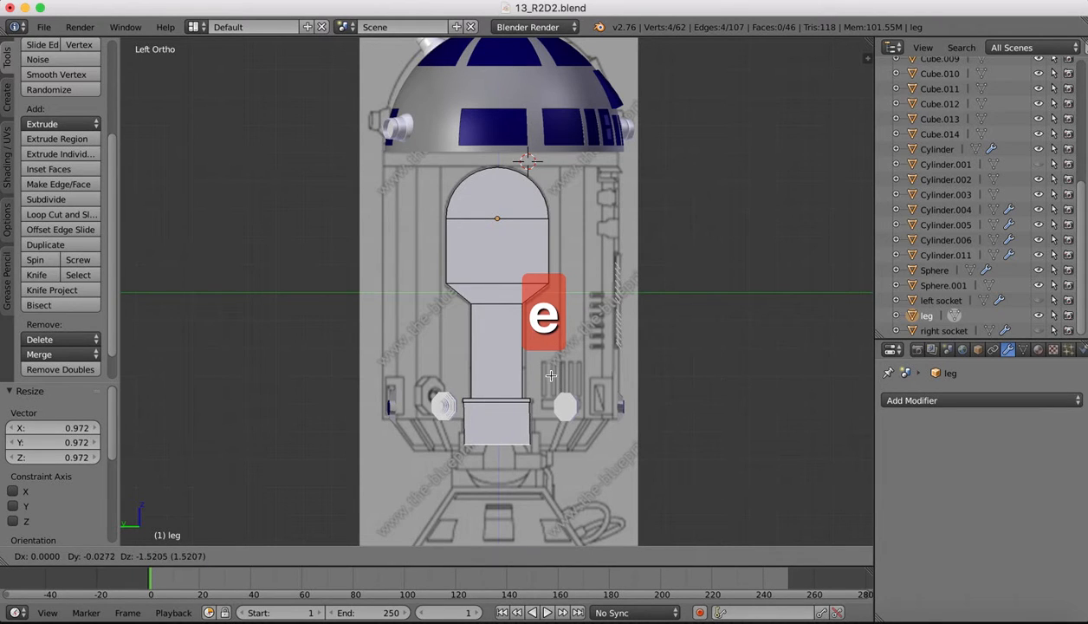
key("z")
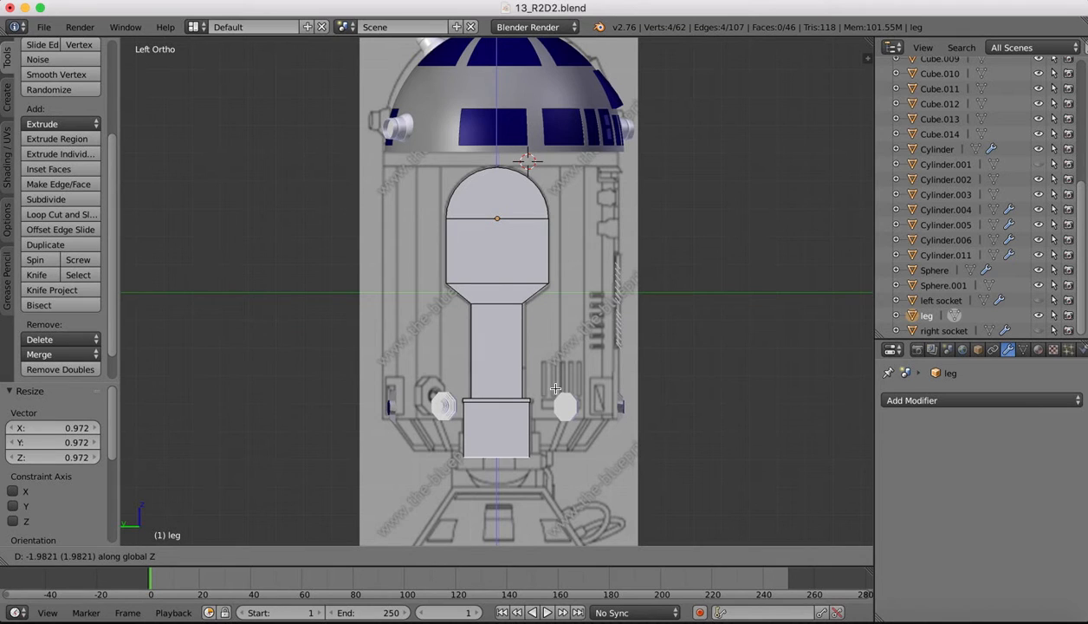
left_click(552, 401)
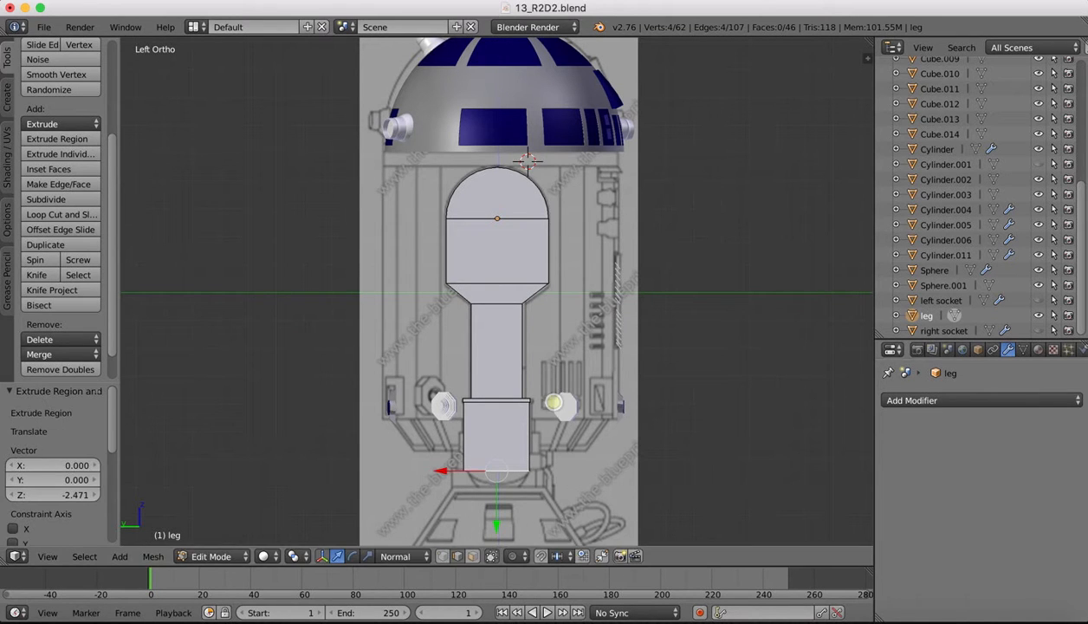
Check the reference images, and add a wider block at the leg's lower end by scaling extruded edges to 1.409 and extruding down 0.570.
left_click(887, 613)
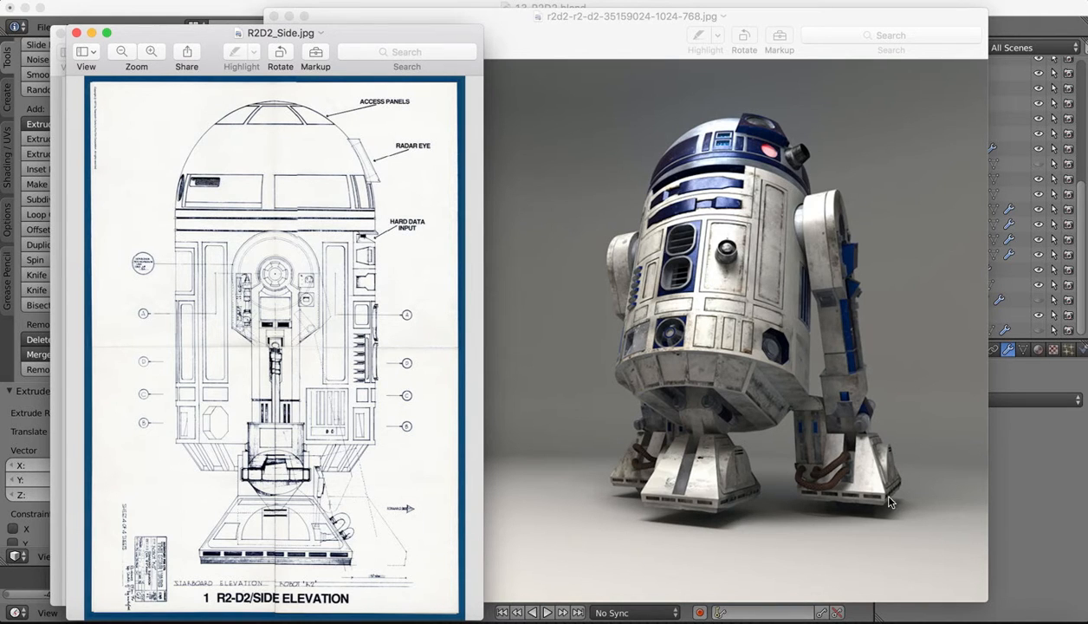
left_click(898, 616)
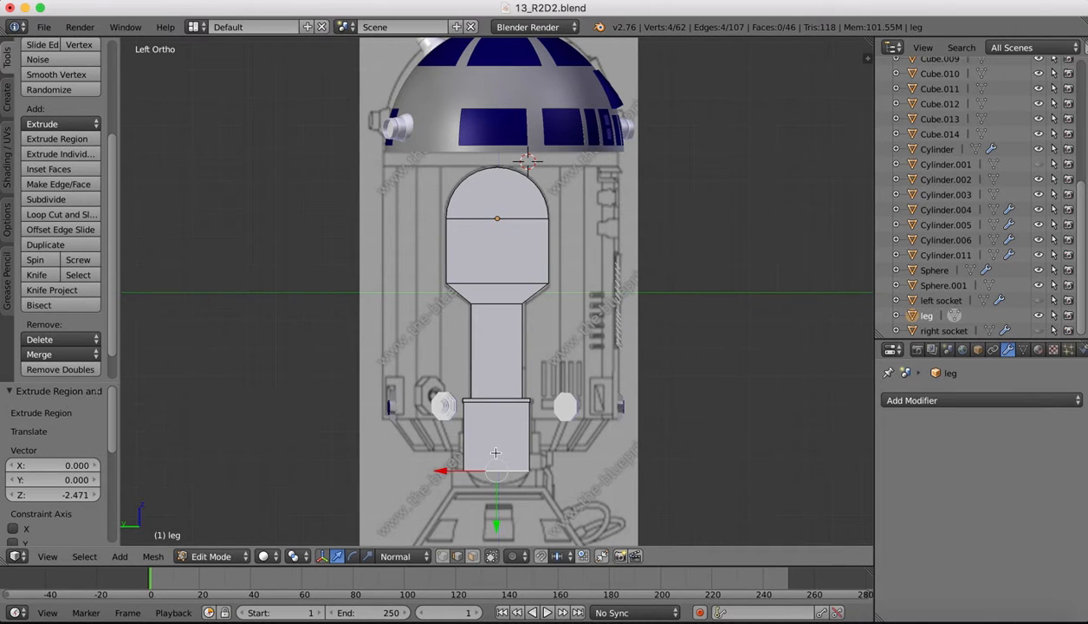
key("e")
key("s")
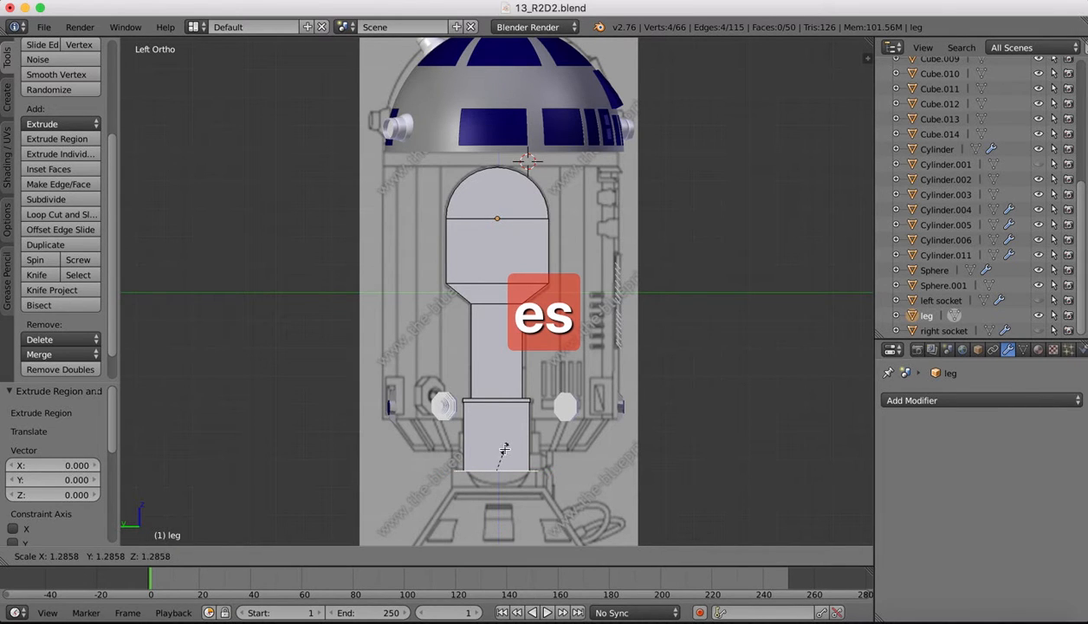
left_click(506, 446)
key("e")
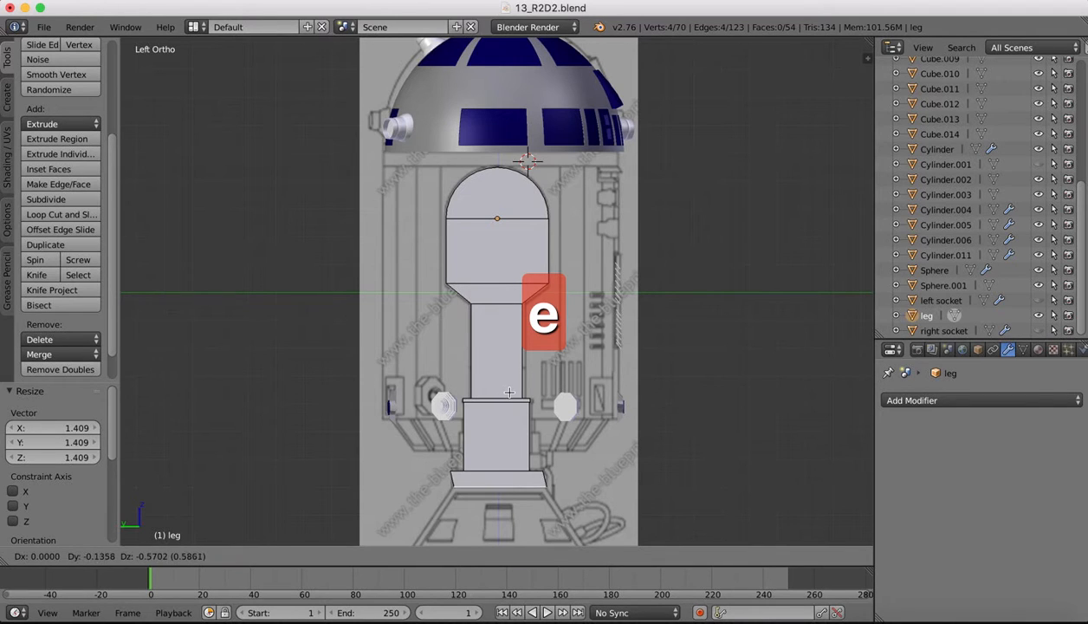
key("z")
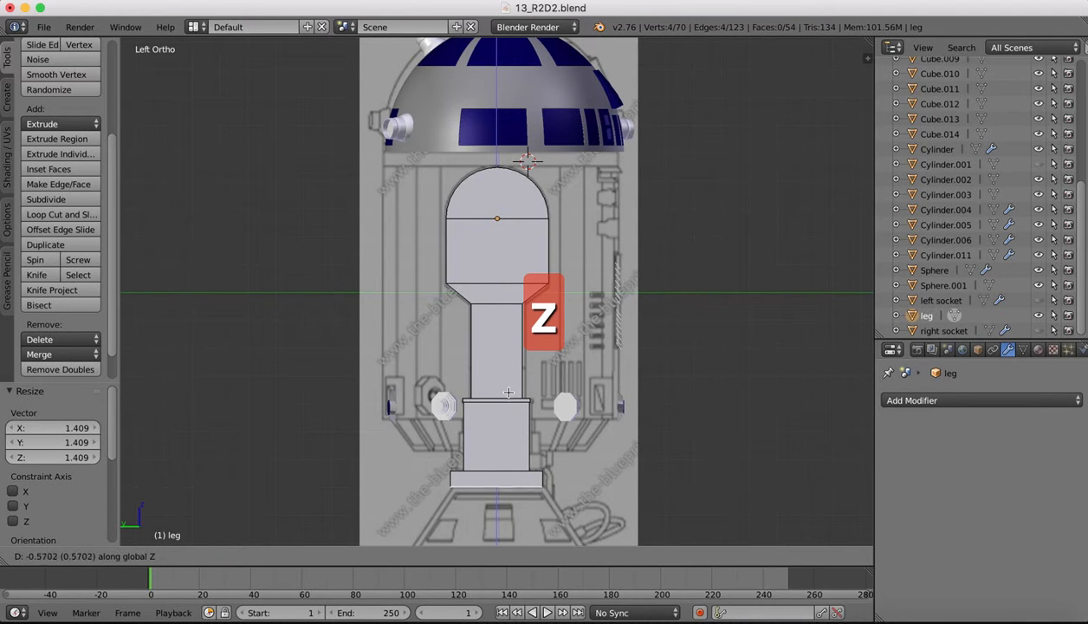
left_click(508, 392)
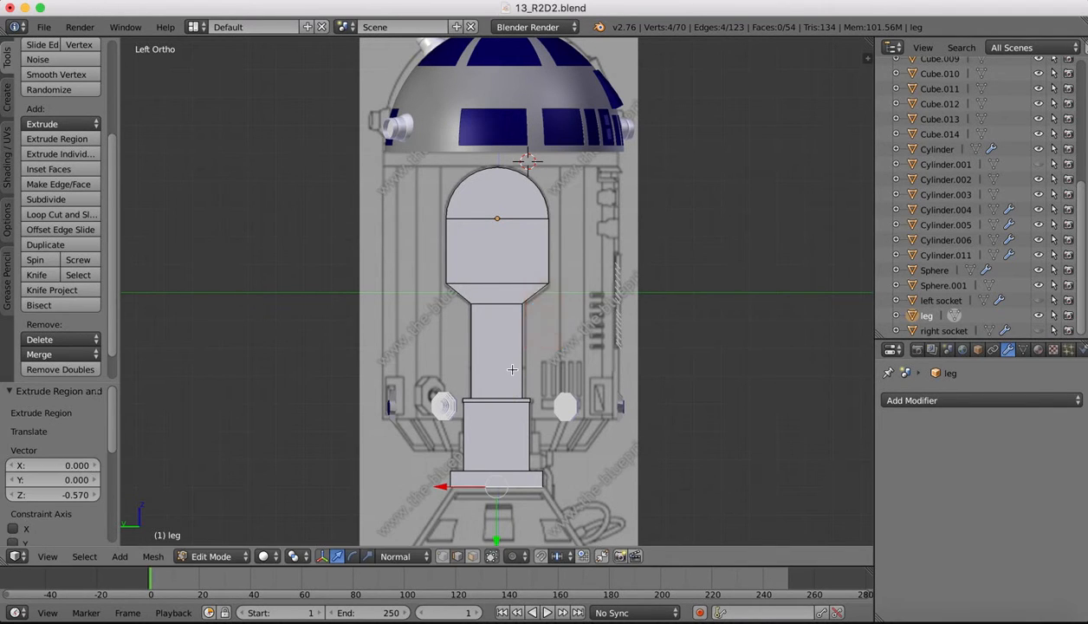
Extrude the block's bottom edges down along Z by 2.362 to form the foot section above the blueprint's base strip.
scroll(512, 369, "down", 4, "shift")
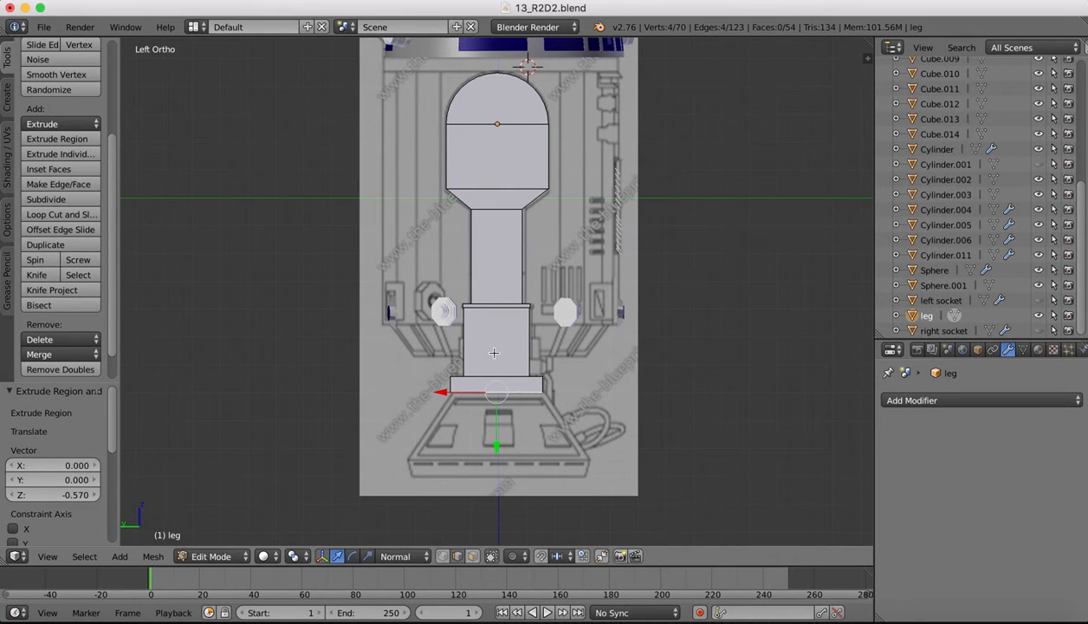
key("e")
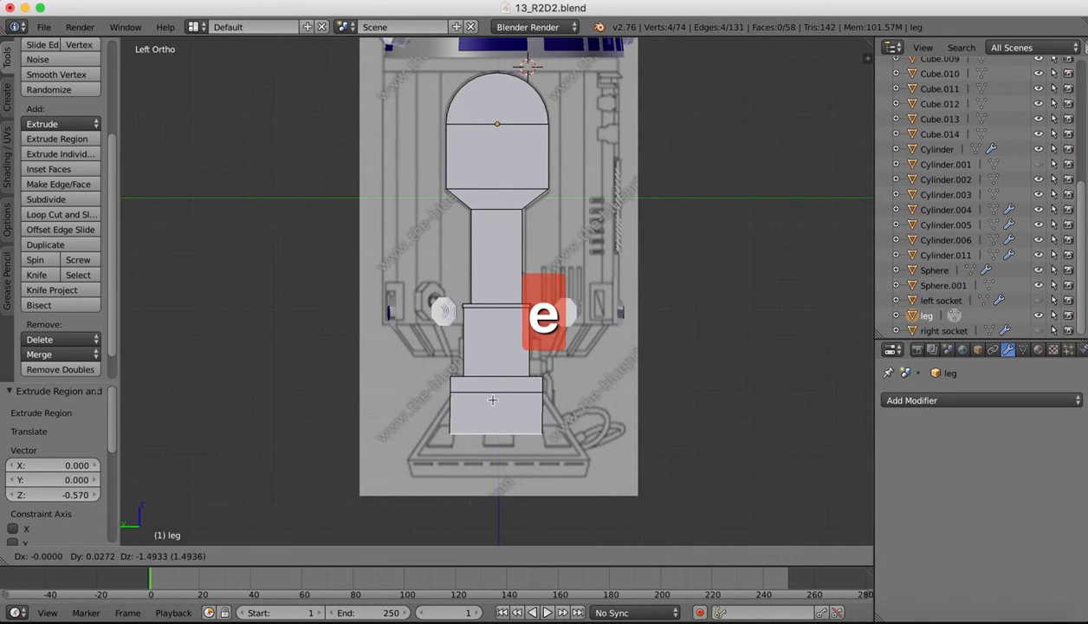
key("z")
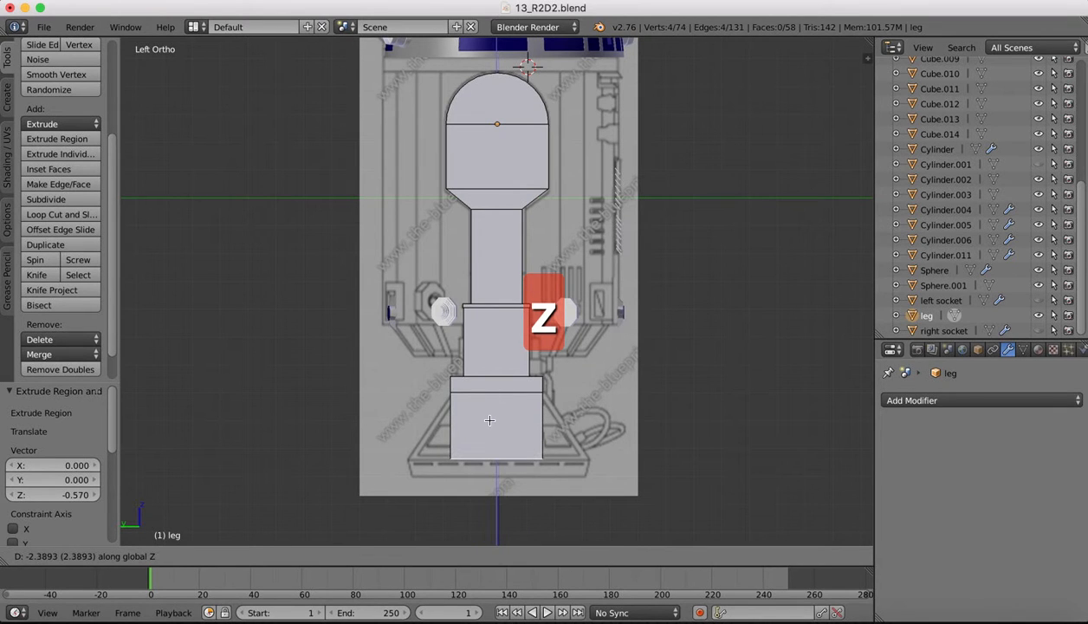
left_click(488, 419)
Move the foot's bottom edge on the positive Y side outward by 1.548 to match the blueprint's slanted side.
middle_click_drag(487, 419, 508, 408)
right_click(391, 400)
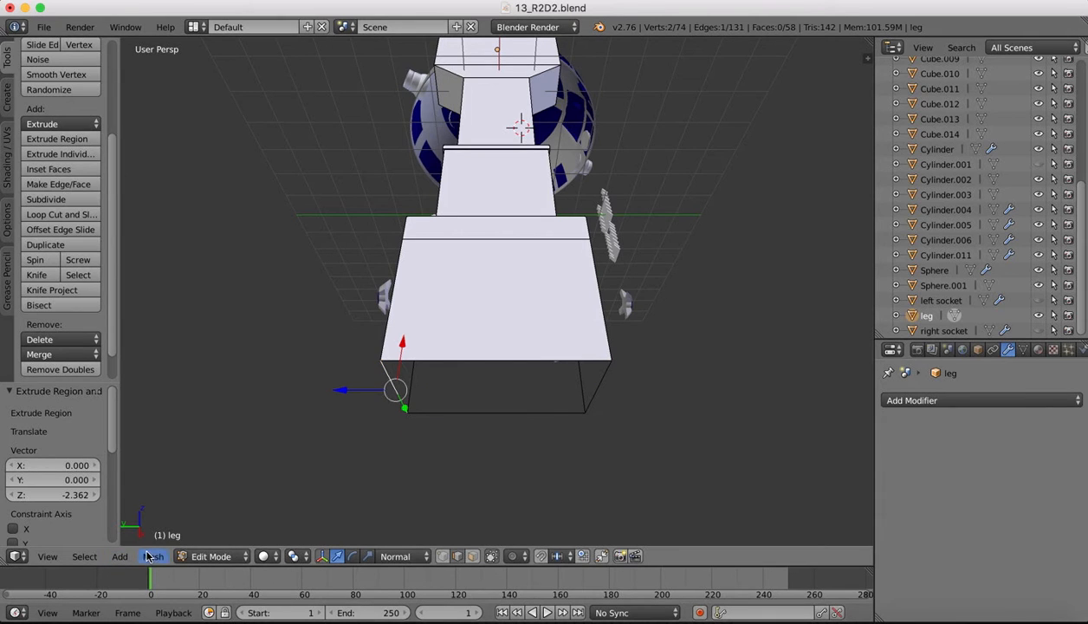
left_click(55, 558)
left_click(66, 405)
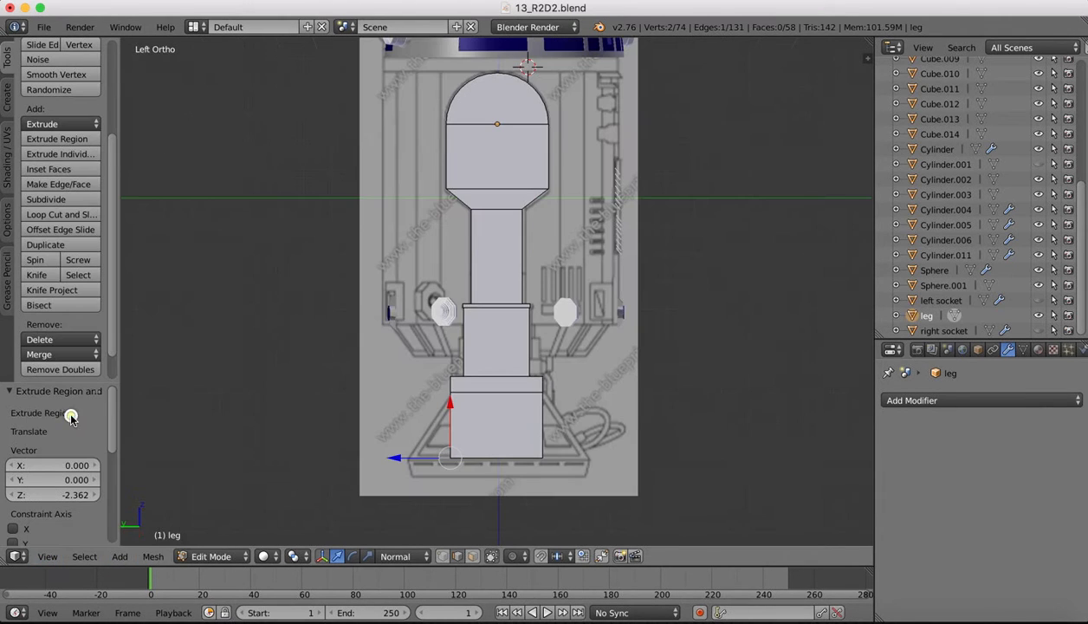
left_click_drag(395, 458, 353, 454)
Move the foot's opposite bottom edge outward by 1.584 along negative Y to match the blueprint's other slanted side.
scroll(431, 414, "down", 5)
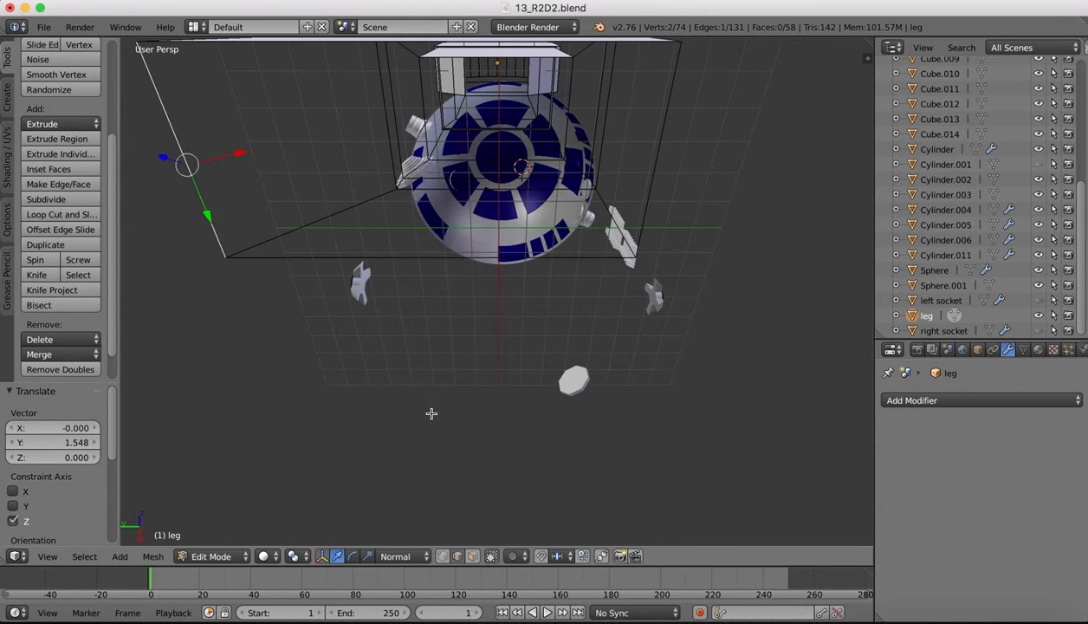
right_click(648, 175)
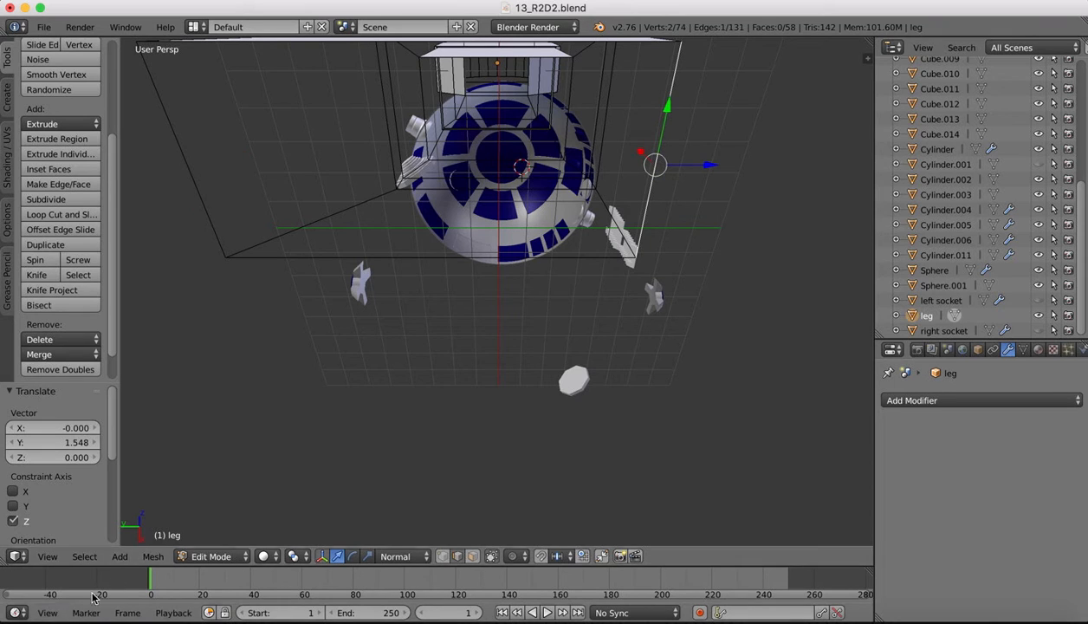
left_click(48, 612)
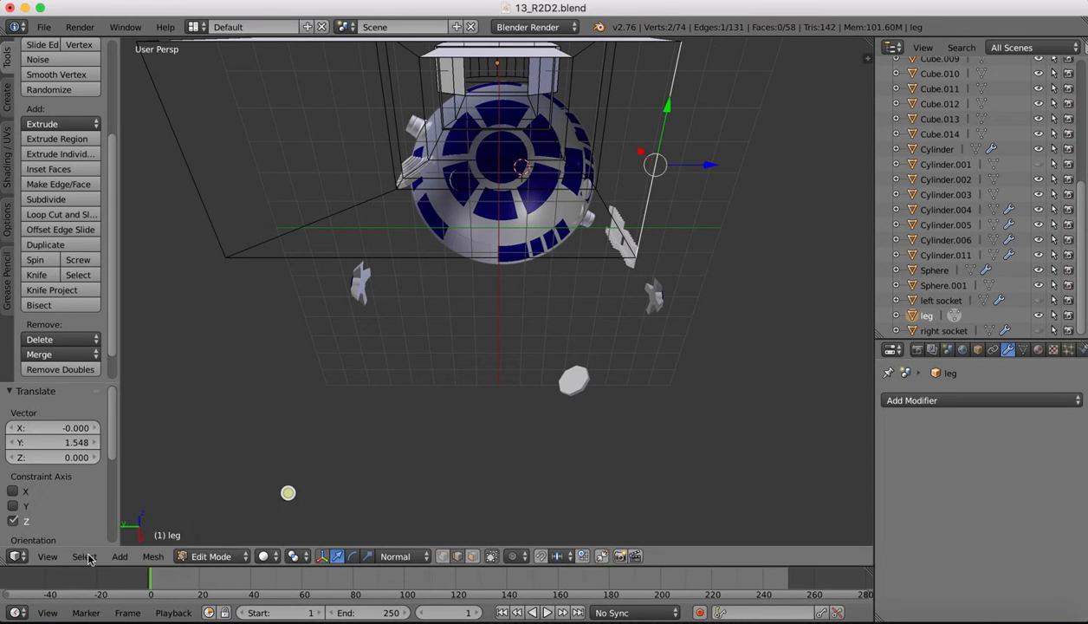
left_click(47, 556)
left_click(63, 411)
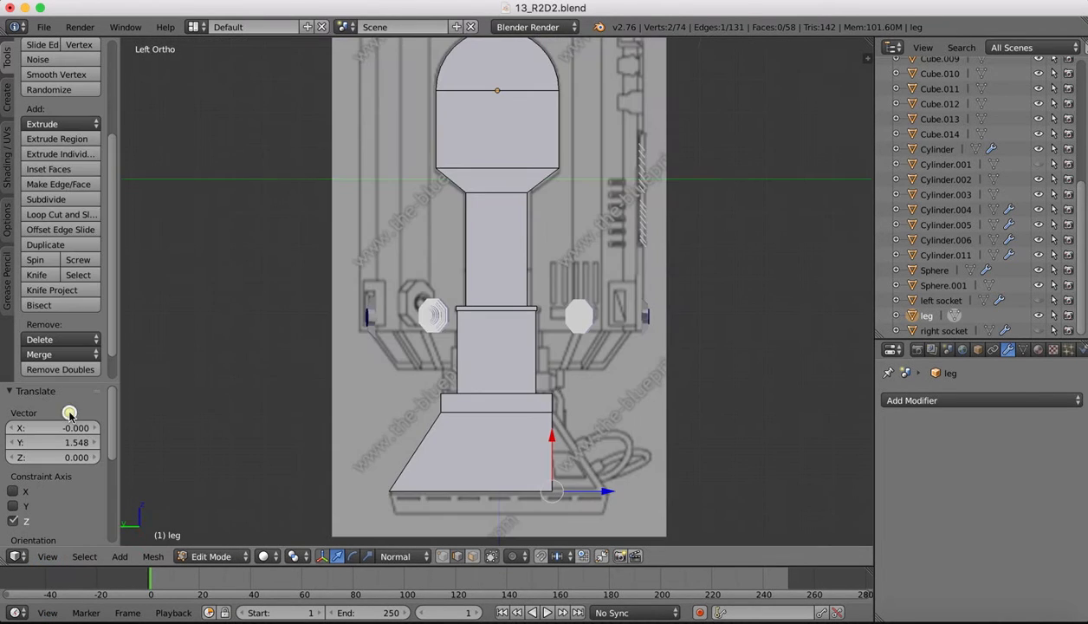
left_click_drag(606, 490, 661, 486)
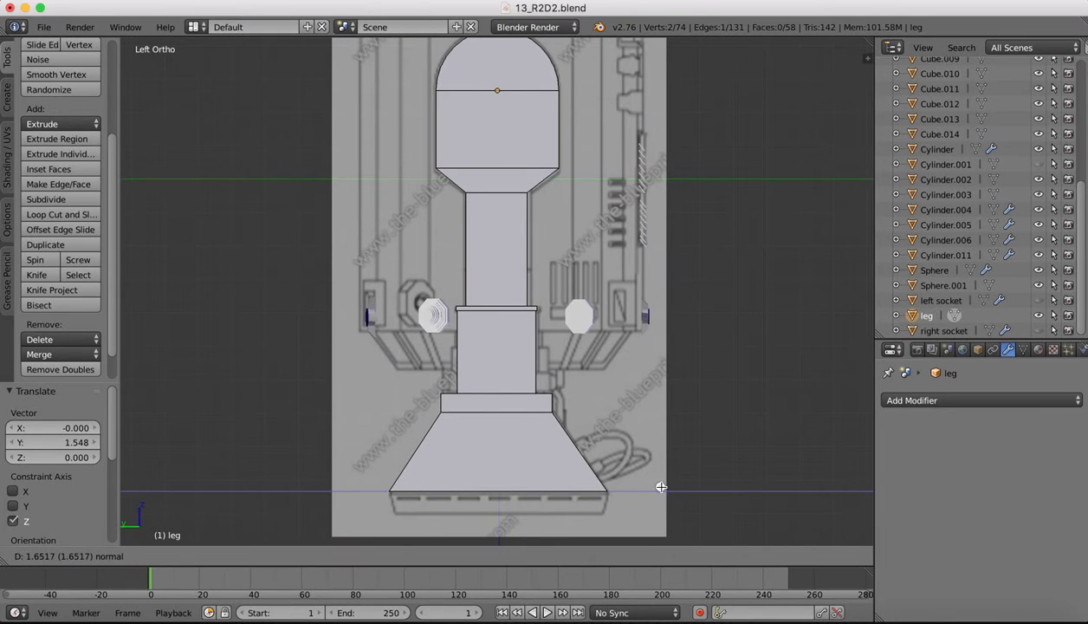
left_click(661, 486)
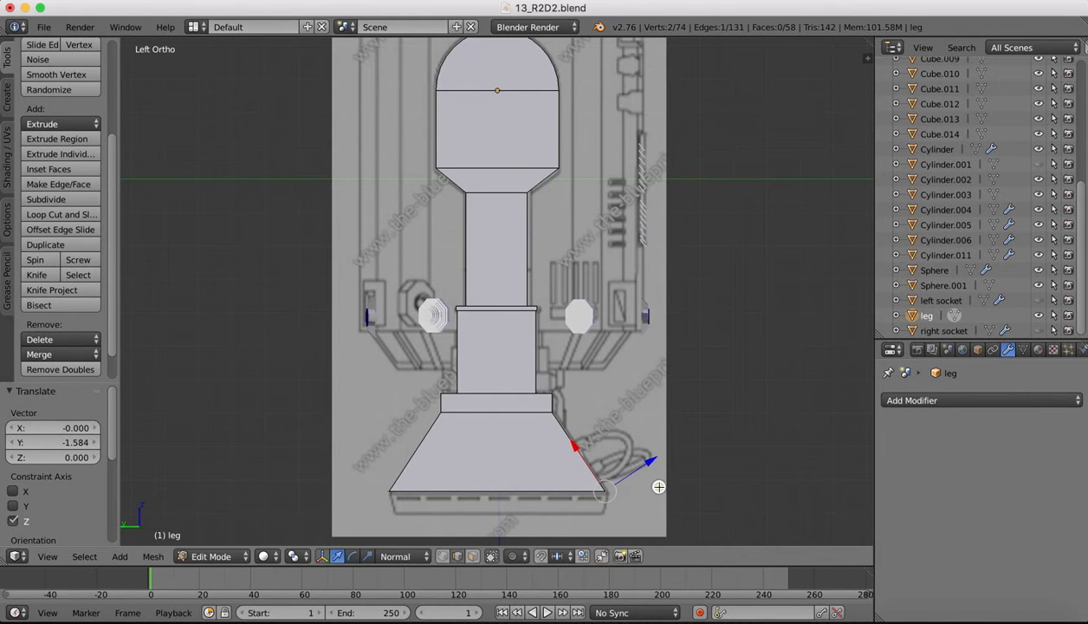
Check the reference images, extrude the foot's four bottom edges down along Z by 0.679, and scale them to 0.944 for the base strip.
scroll(520, 397, "down", 3, "shift")
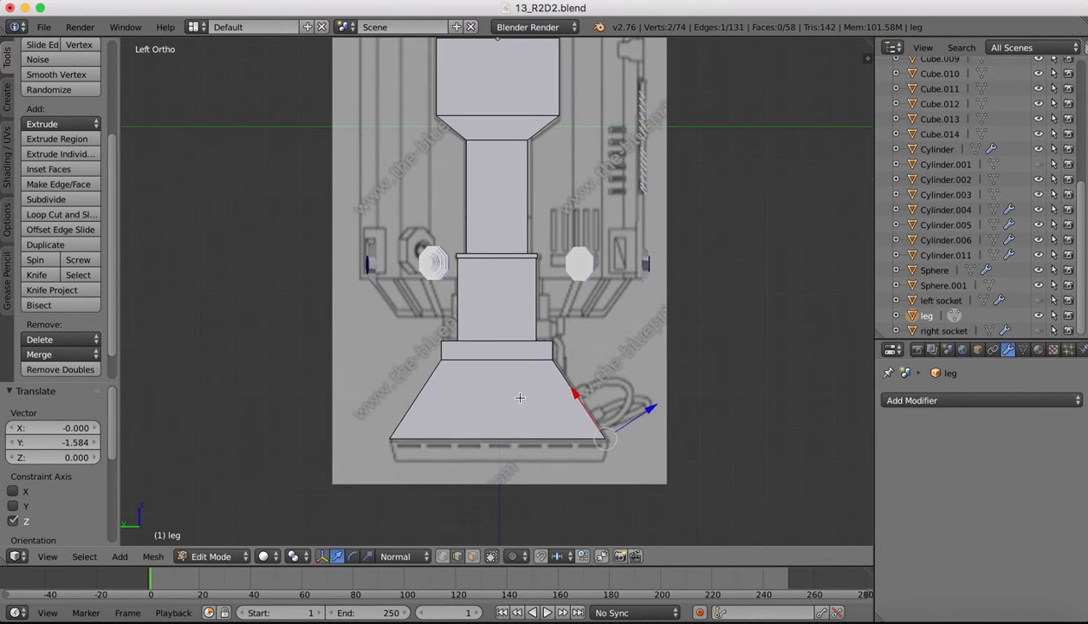
left_click(904, 608)
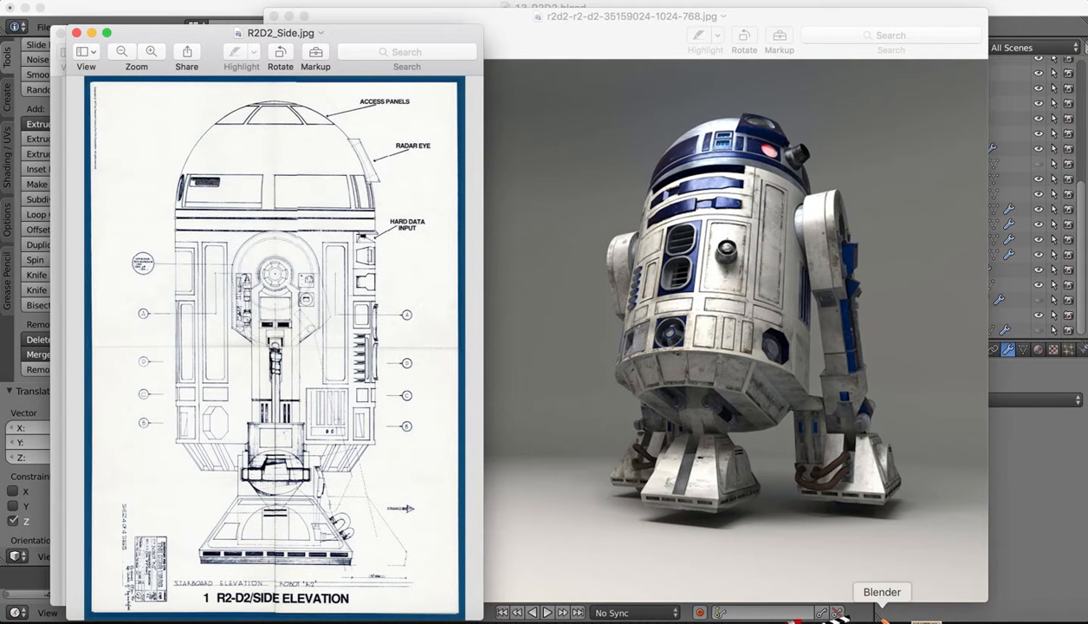
left_click(878, 611)
middle_click_drag(456, 312, 465, 338)
left_click(440, 224, "shift")
left_click(230, 263, "shift")
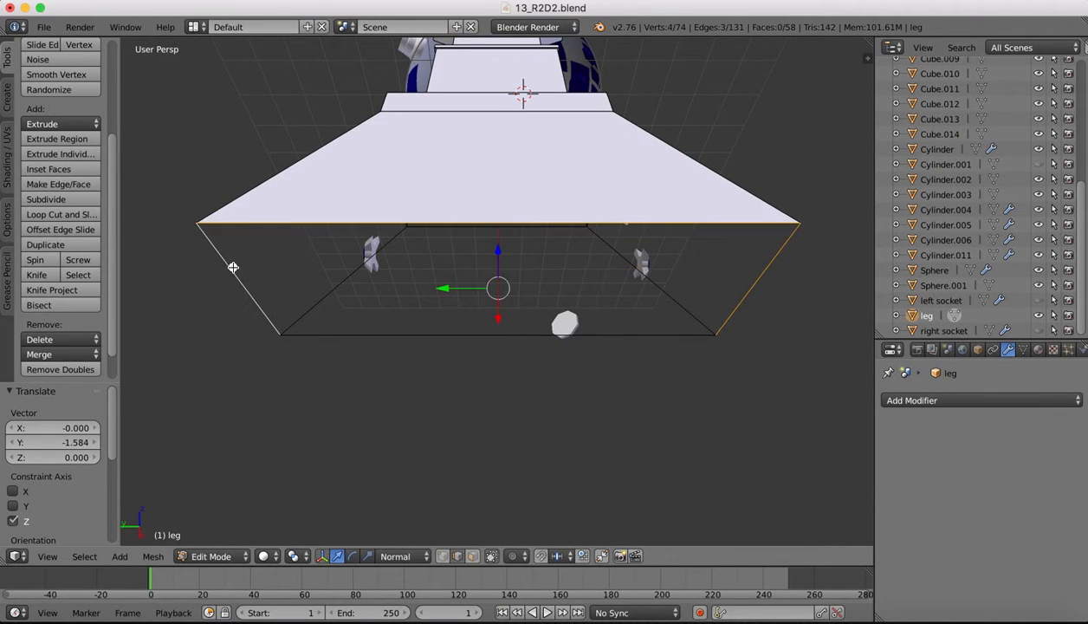
left_click(417, 336, "shift")
left_click(48, 556)
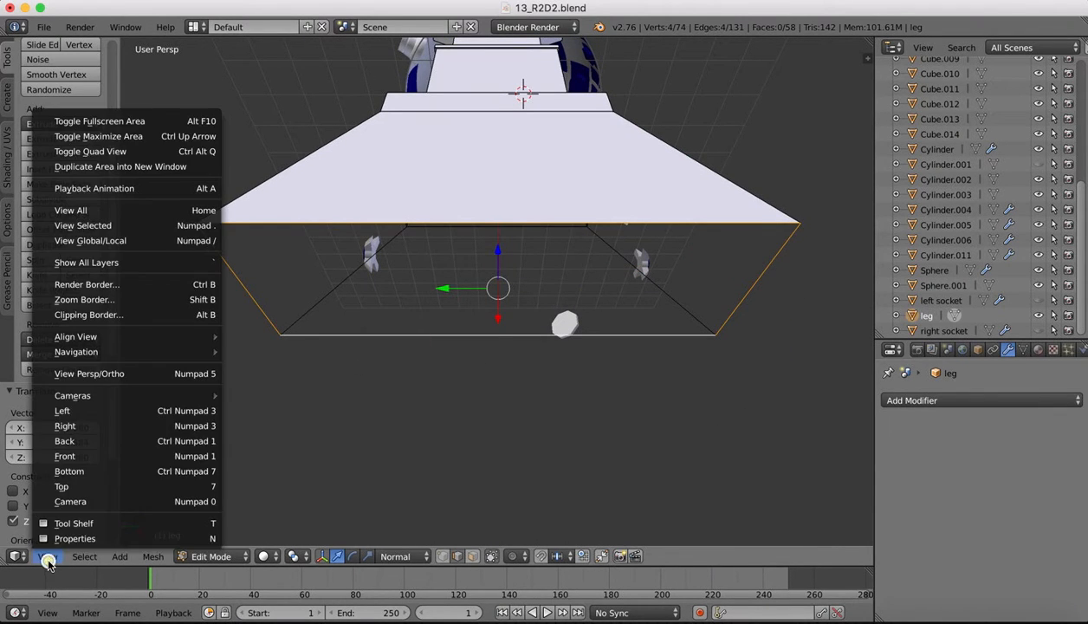
left_click(65, 412)
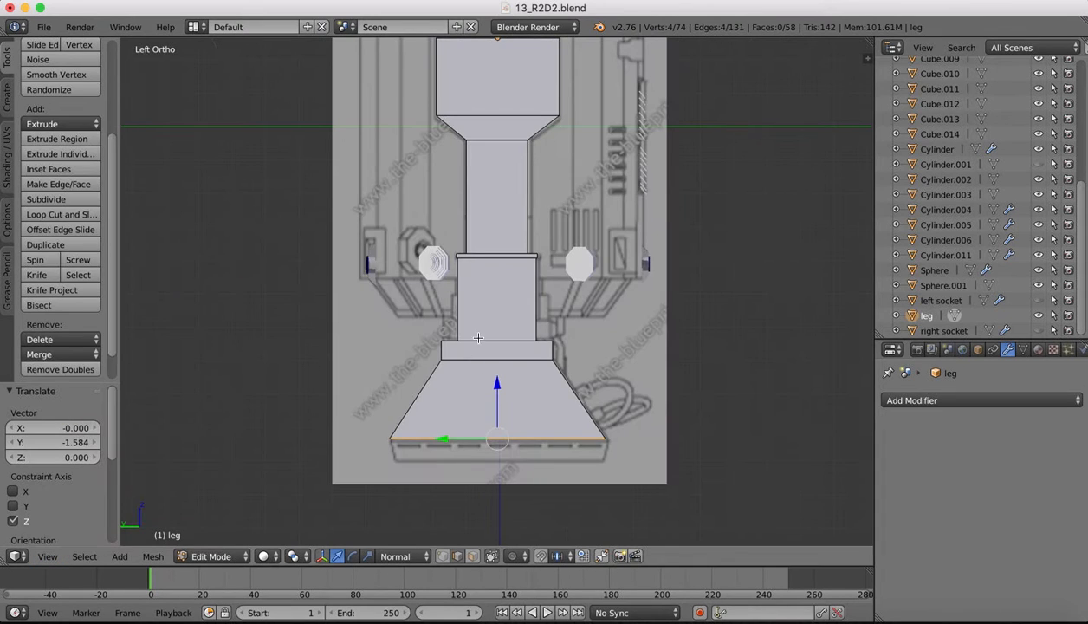
key("e")
key("z")
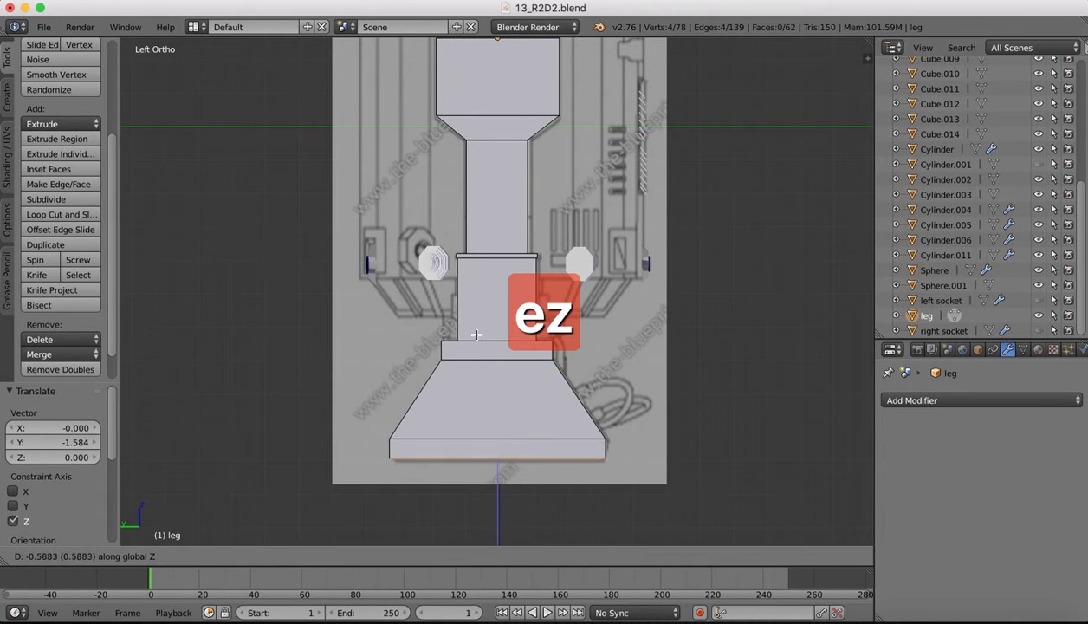
left_click(476, 338)
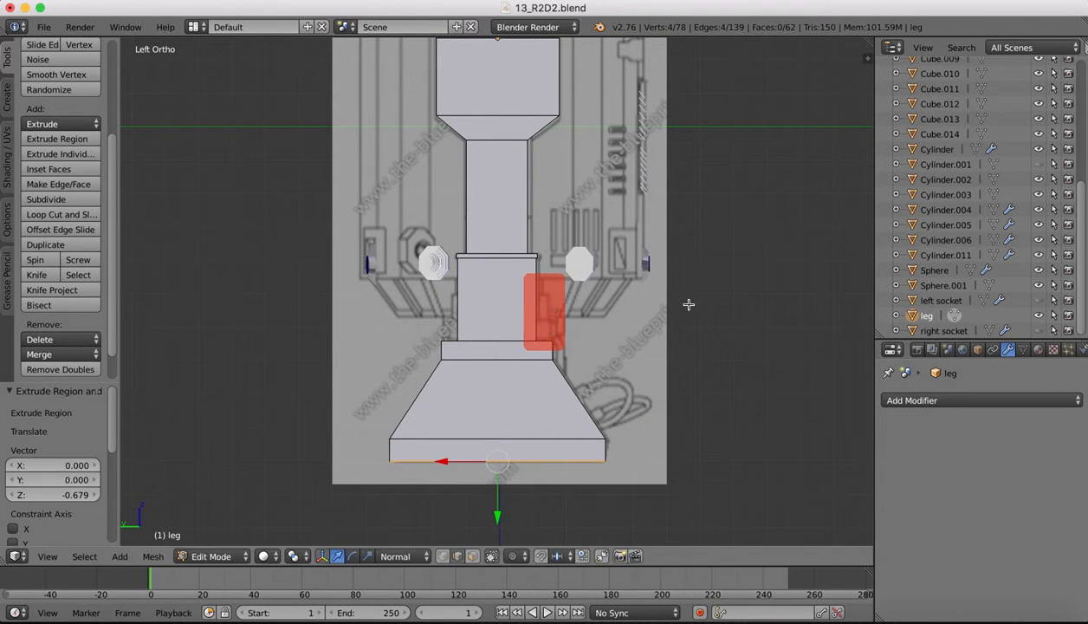
key("s")
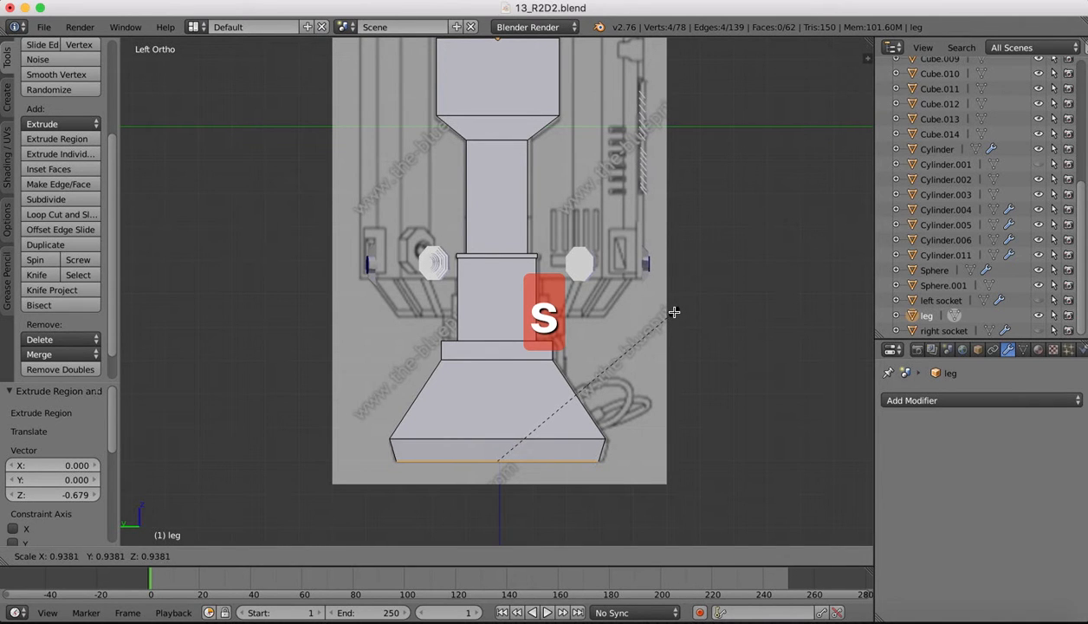
left_click(674, 311)
Make the hidden Body object visible to view the leg beside it, leaving Circle hidden.
middle_click_drag(673, 308, 585, 264)
scroll(587, 261, "down", 3)
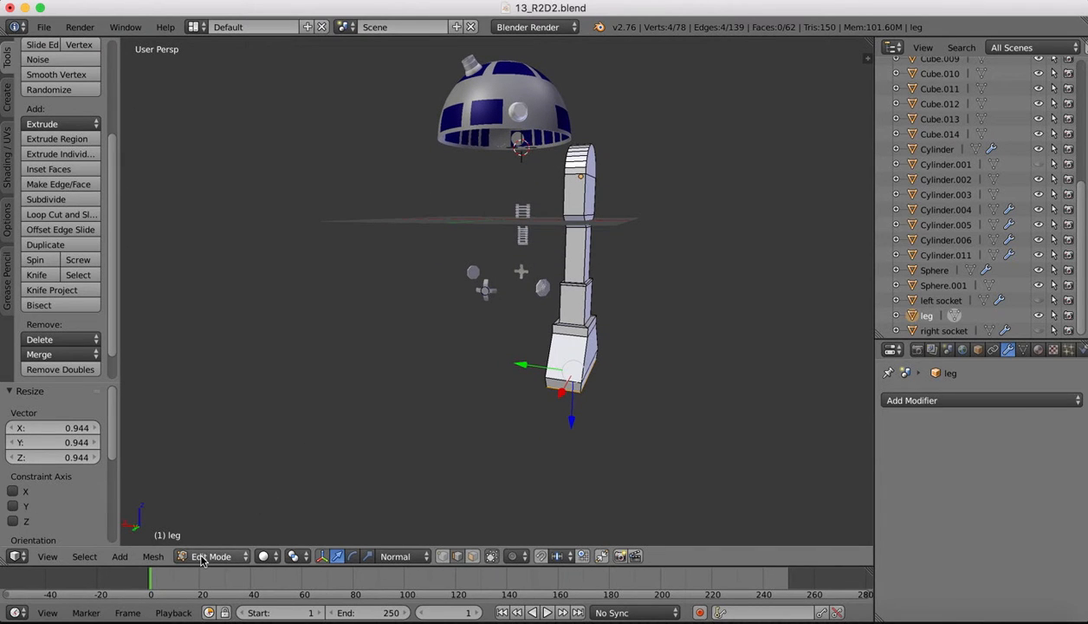
scroll(946, 213, "up", 3)
scroll(951, 206, "down", 3)
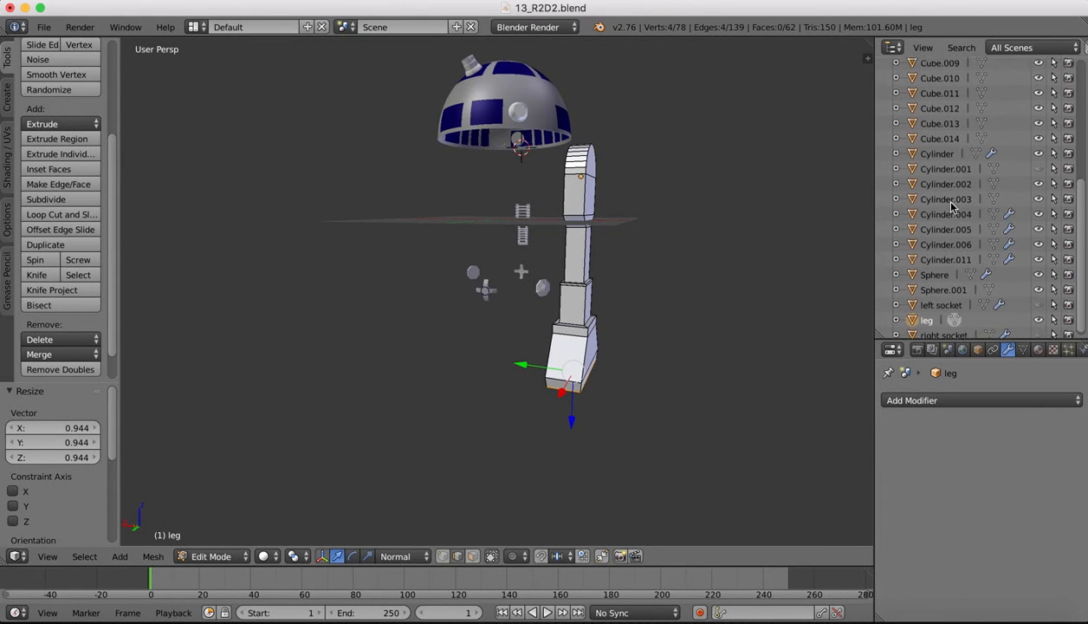
scroll(951, 206, "up", 5)
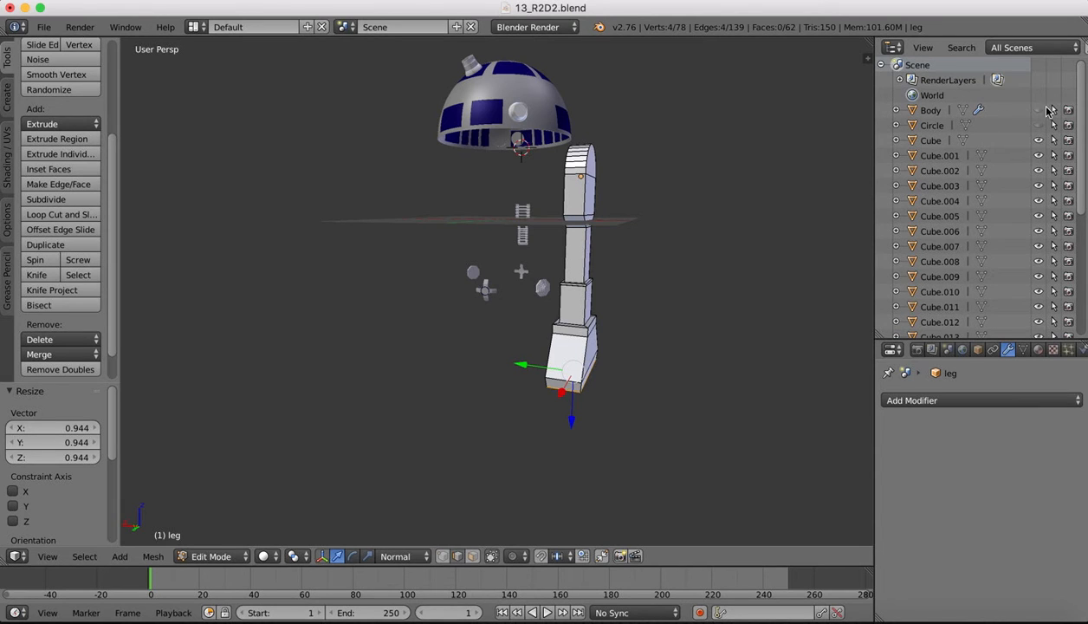
left_click(1038, 110)
left_click(1039, 125)
left_click(1039, 124)
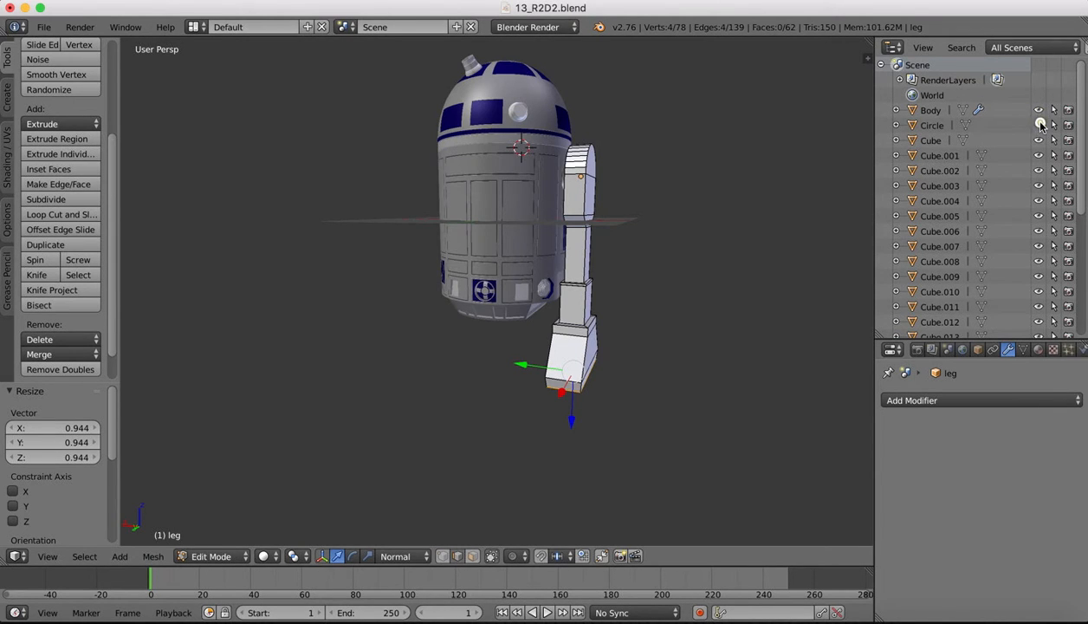
Compare the leg and foot with the body and the front blueprint, in perspective and front views.
scroll(522, 172, "left", 3)
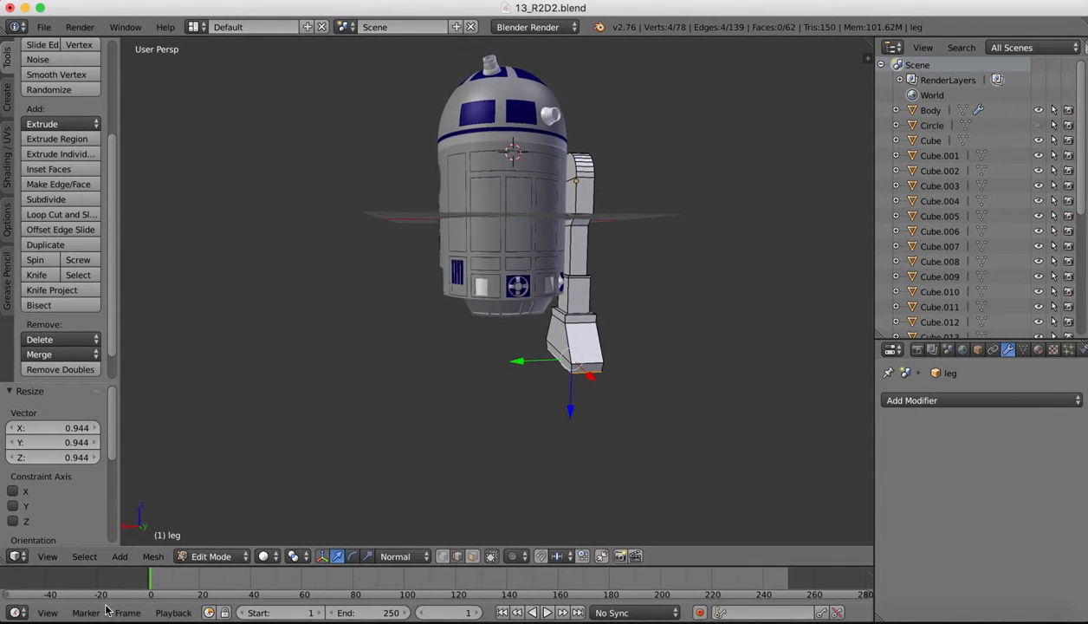
left_click(48, 553)
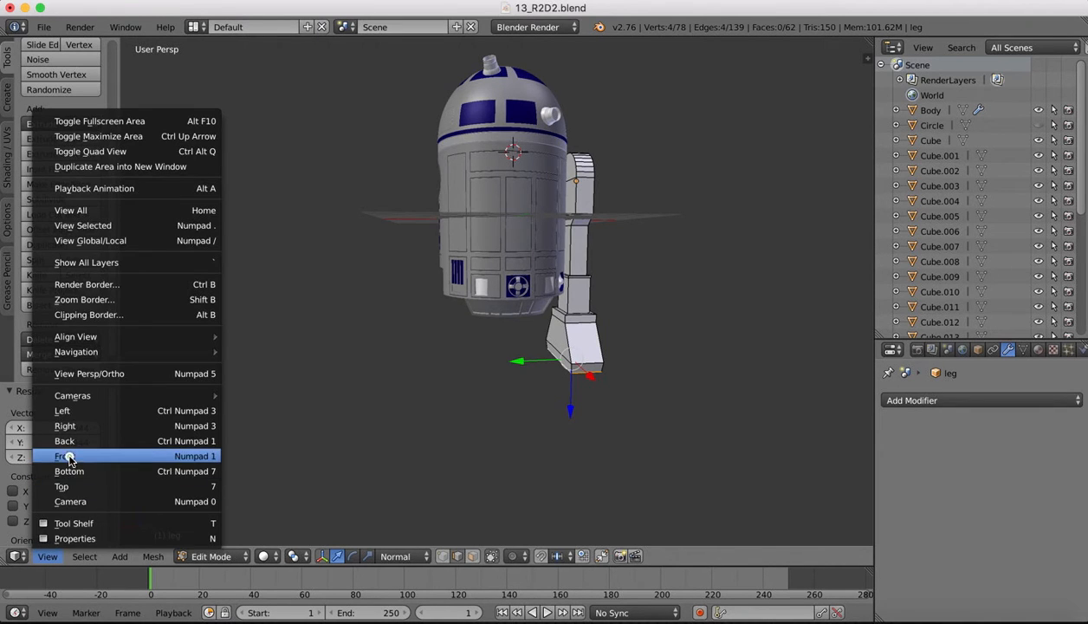
left_click(70, 451)
scroll(482, 192, "up", 3)
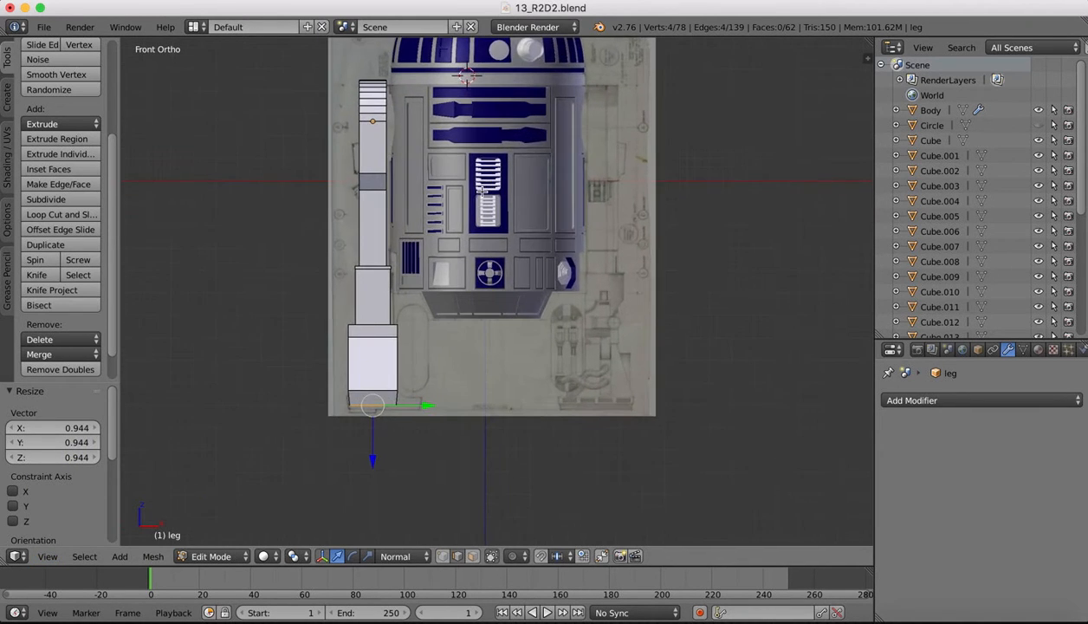
scroll(481, 191, "down", 3)
left_click(47, 556)
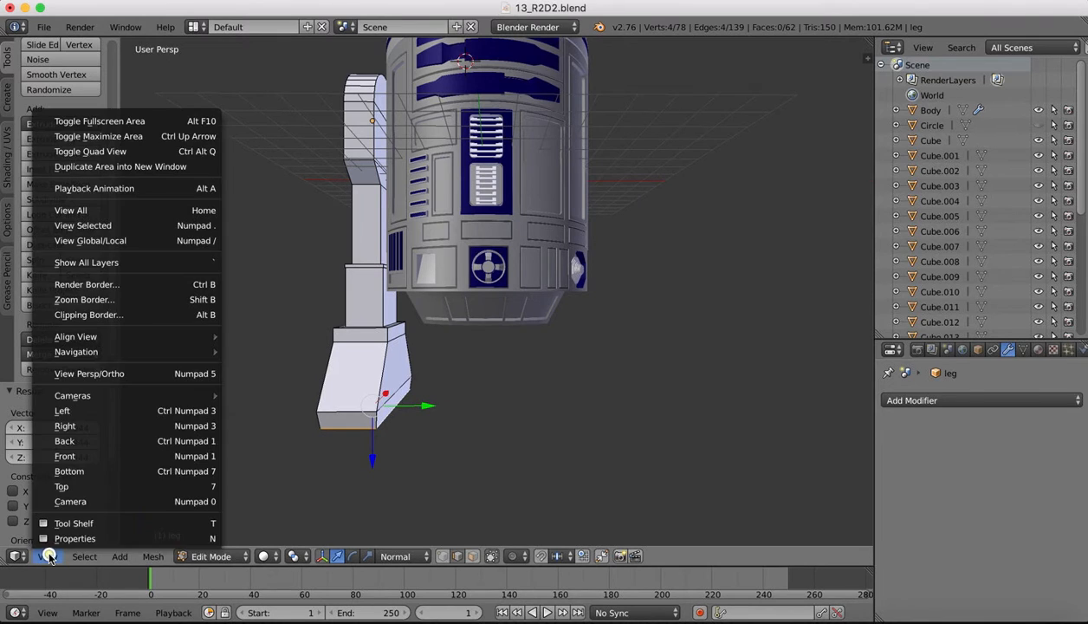
left_click(72, 451)
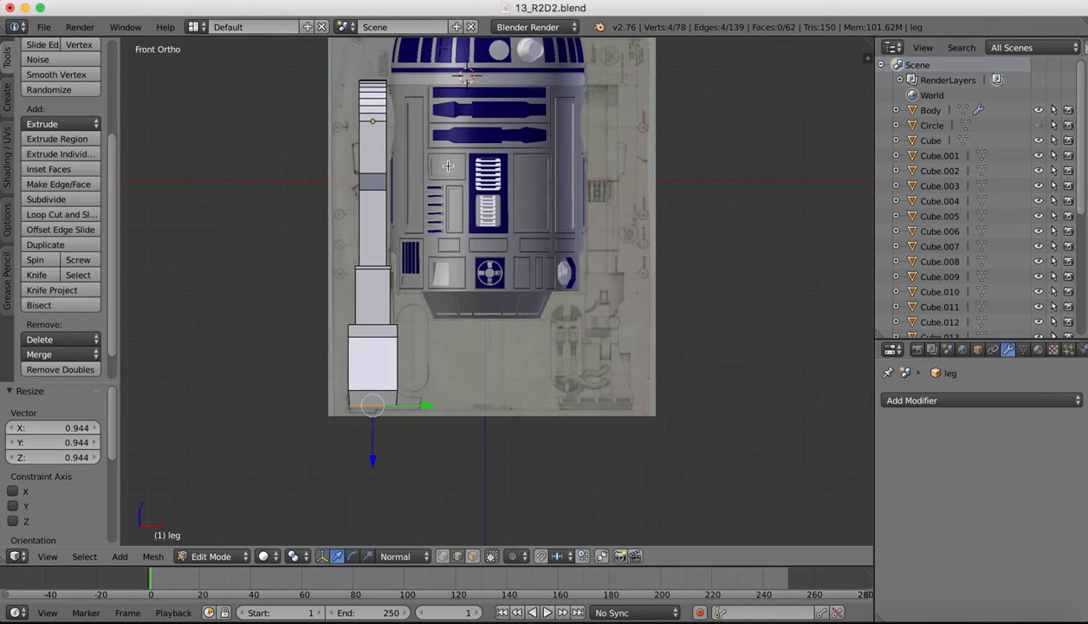
middle_click_drag(447, 86, 447, 165, "shift")
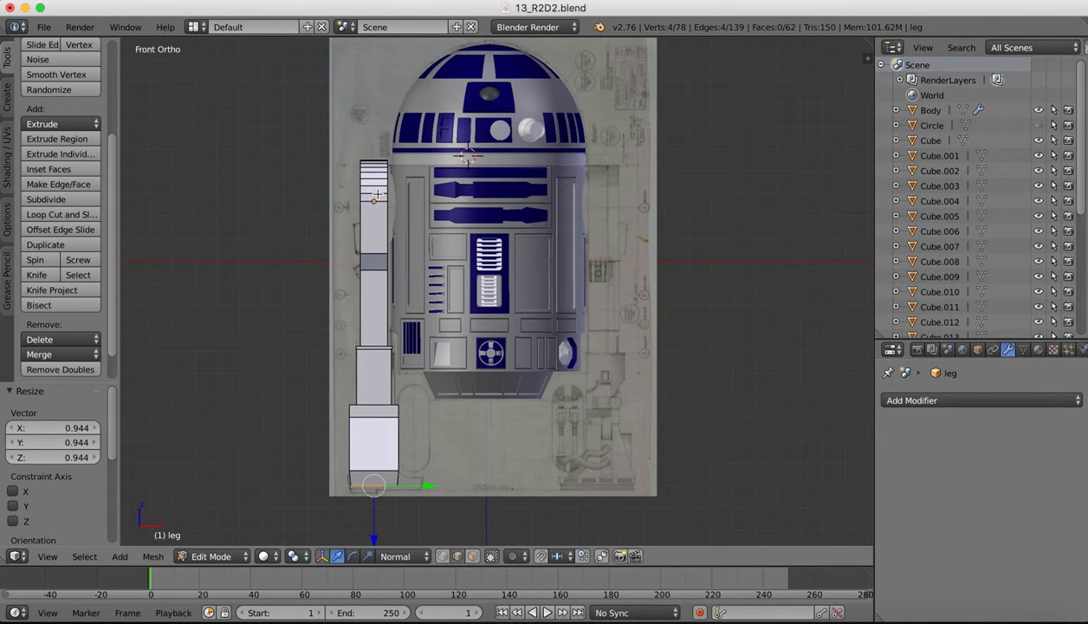
Leave Edit Mode and add a Mirror modifier to the leg object.
left_click(210, 556)
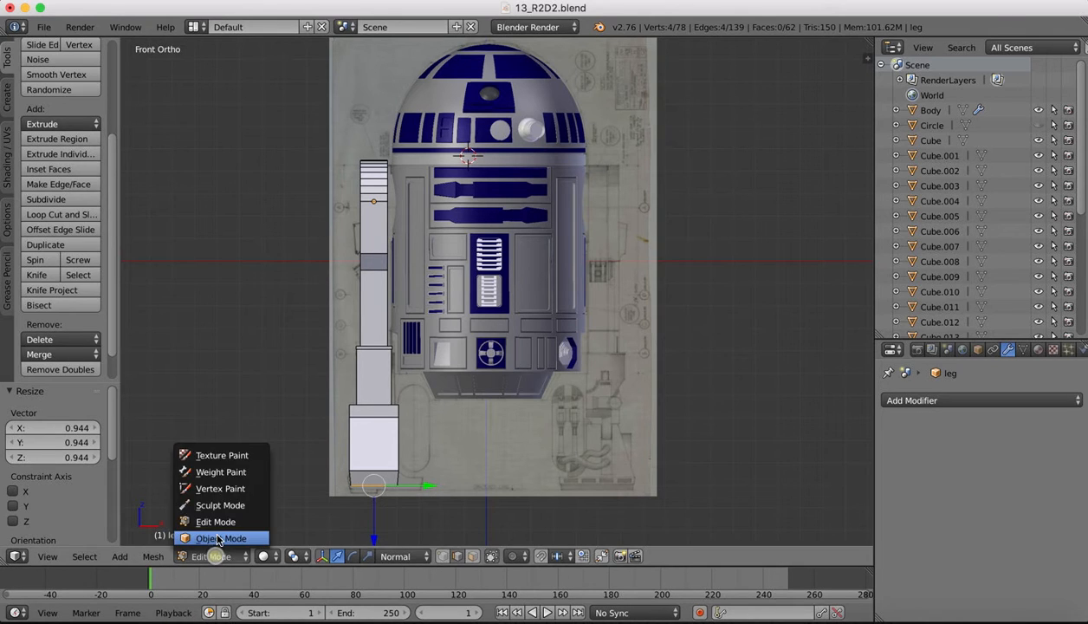
left_click(216, 534)
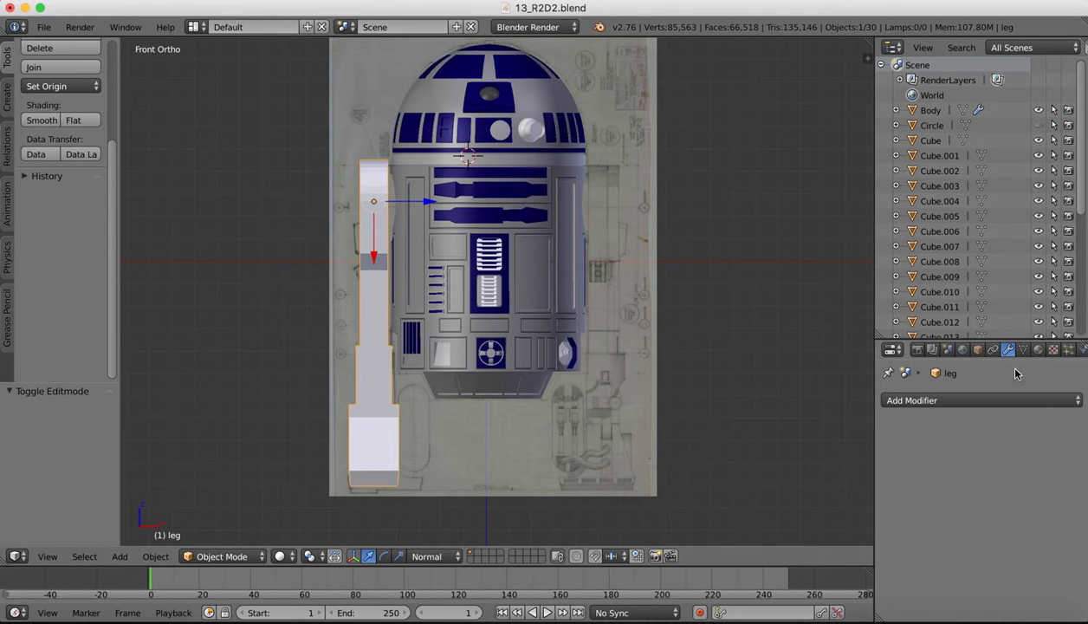
left_click(952, 401)
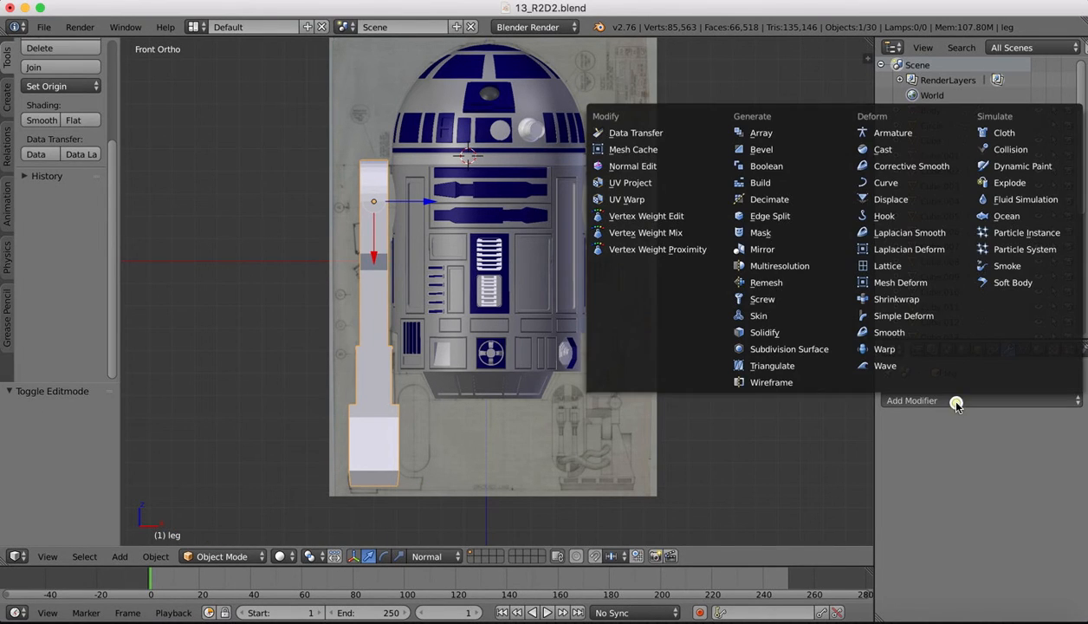
left_click(762, 250)
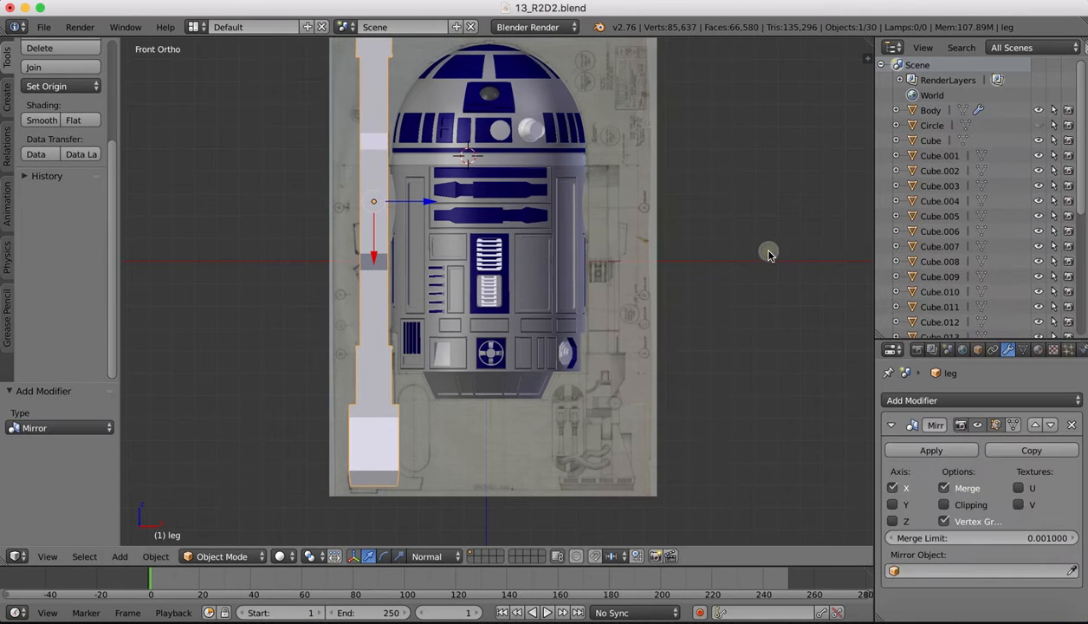
Set Body as the leg's mirror object and try the Z axis before mirroring along X only.
left_click(892, 487)
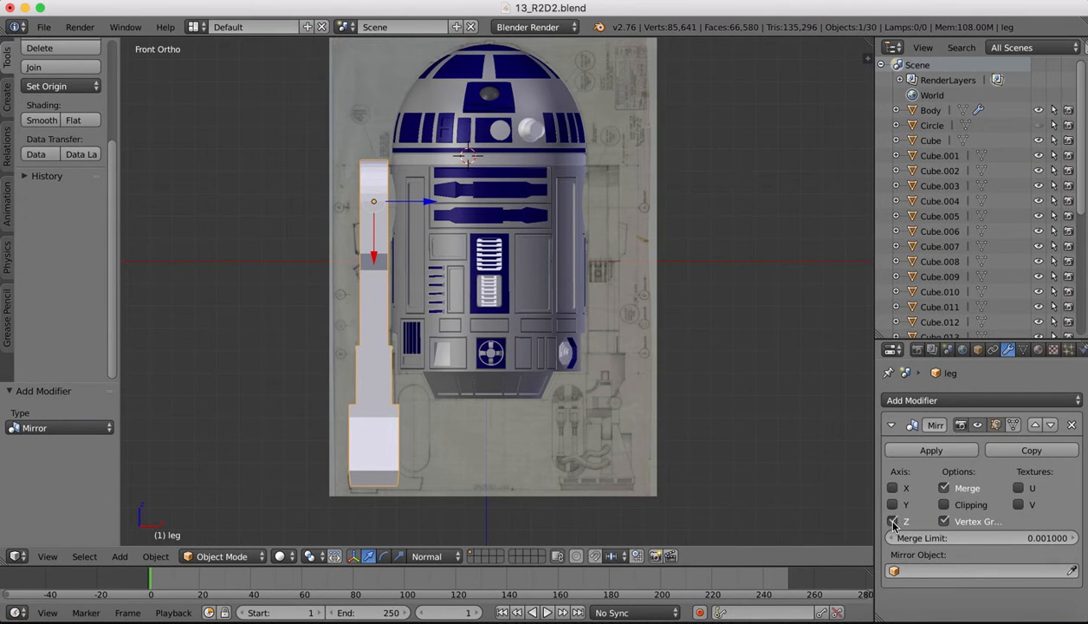
left_click(893, 521)
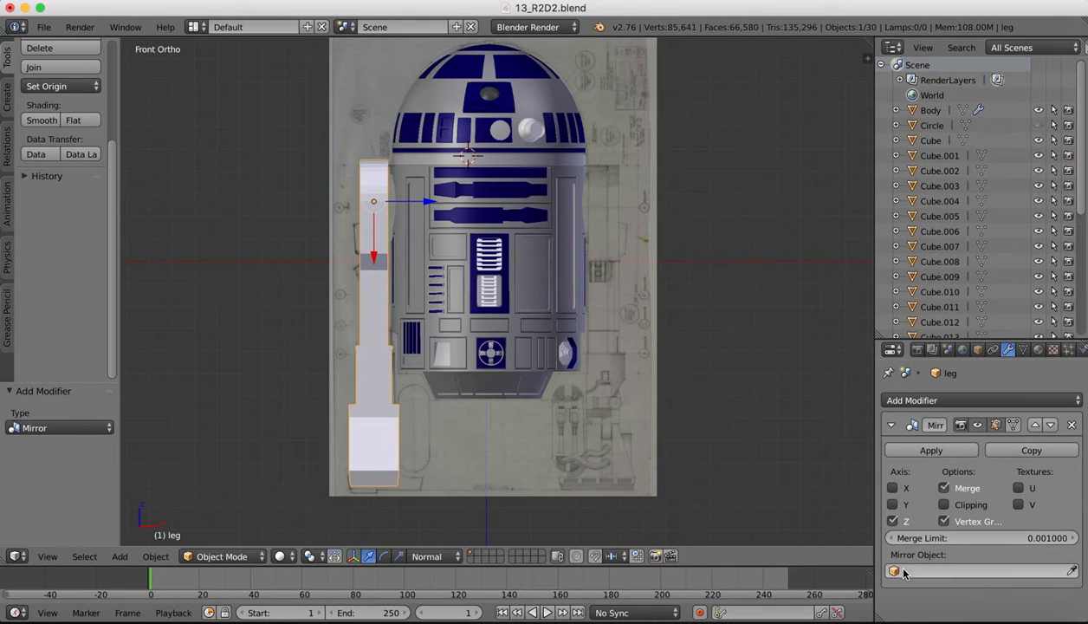
left_click(1071, 570)
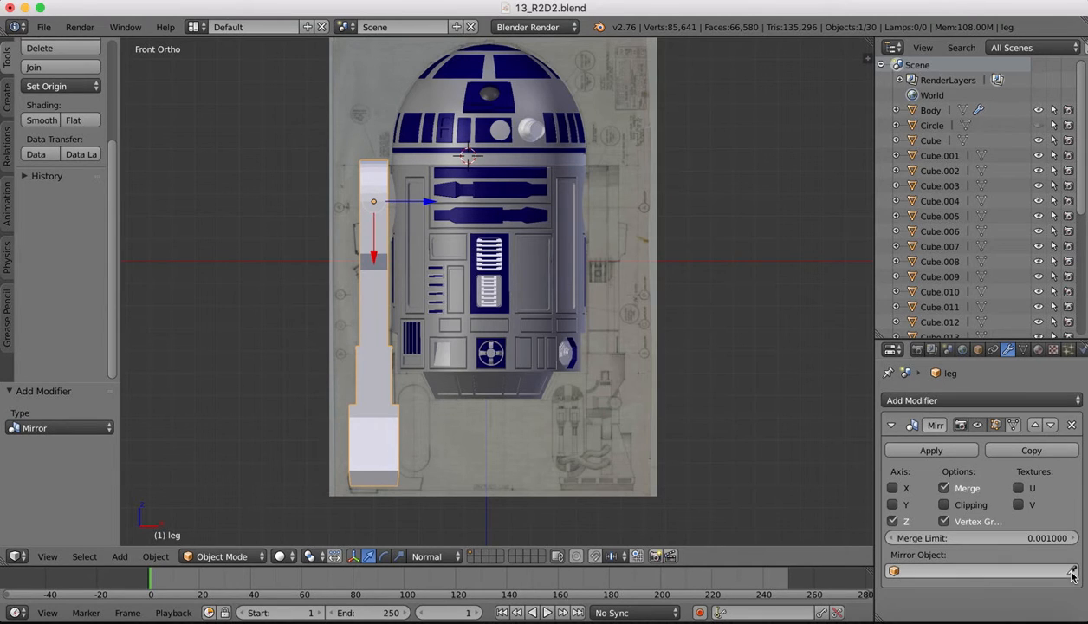
left_click(524, 260)
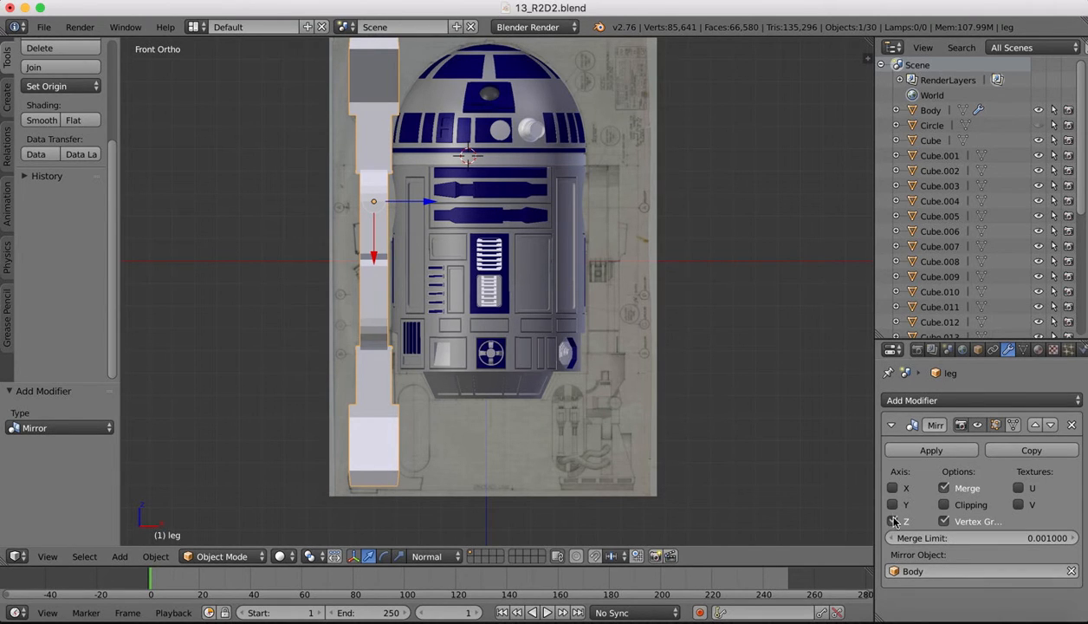
left_click(893, 518)
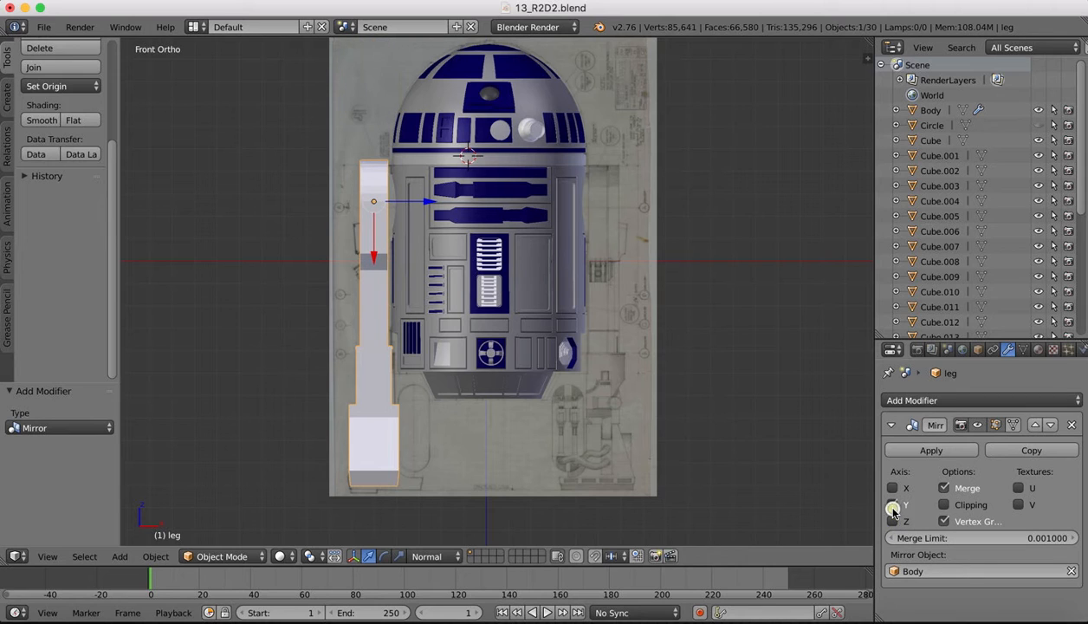
left_click(892, 487)
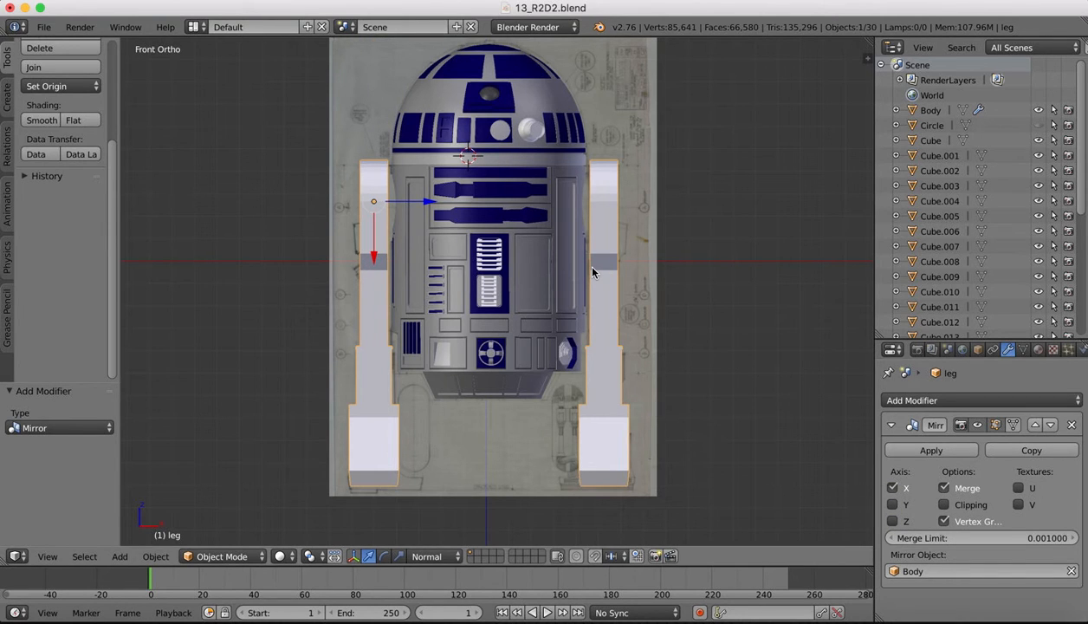
Unhide the left and right shoulder sockets and view the mirrored legs around the body.
middle_click_drag(465, 177, 475, 187)
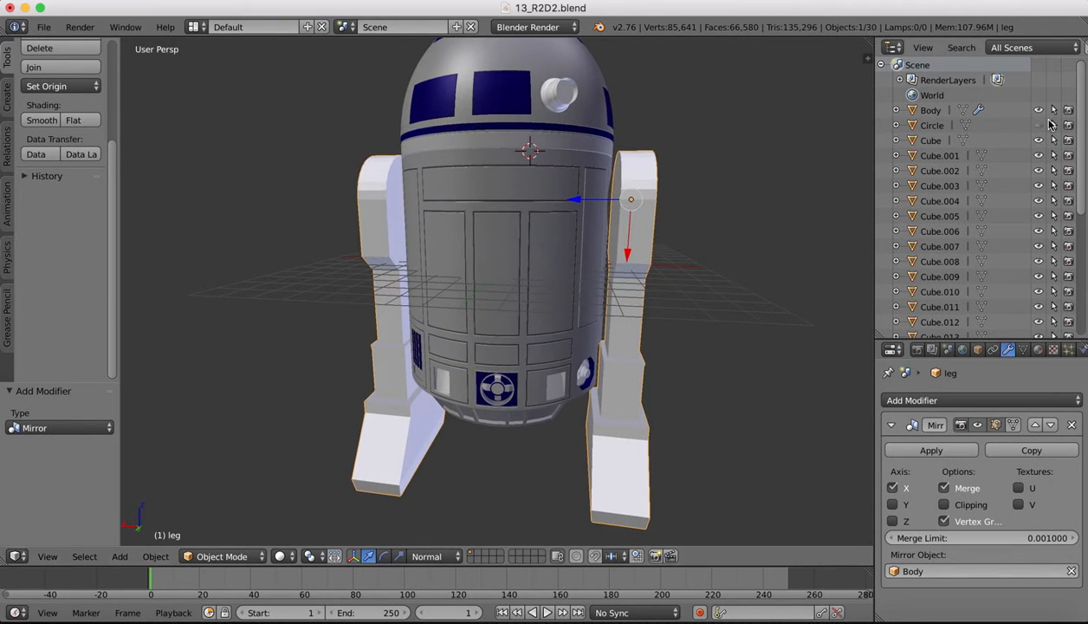
scroll(1048, 124, "down", 6)
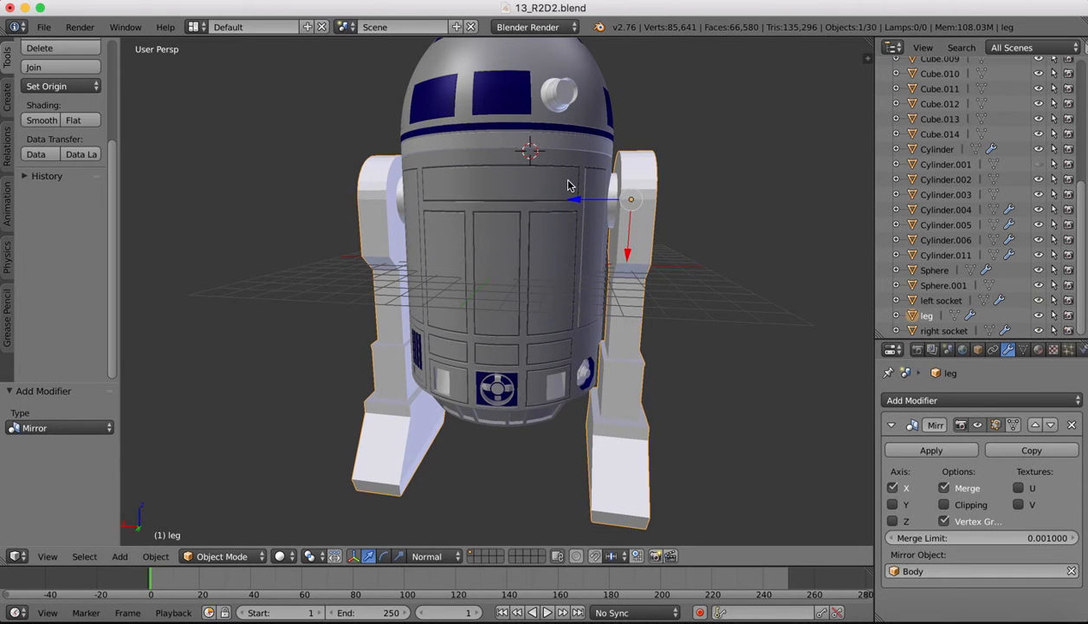
middle_click_drag(568, 184, 629, 154)
scroll(578, 243, "up", 2)
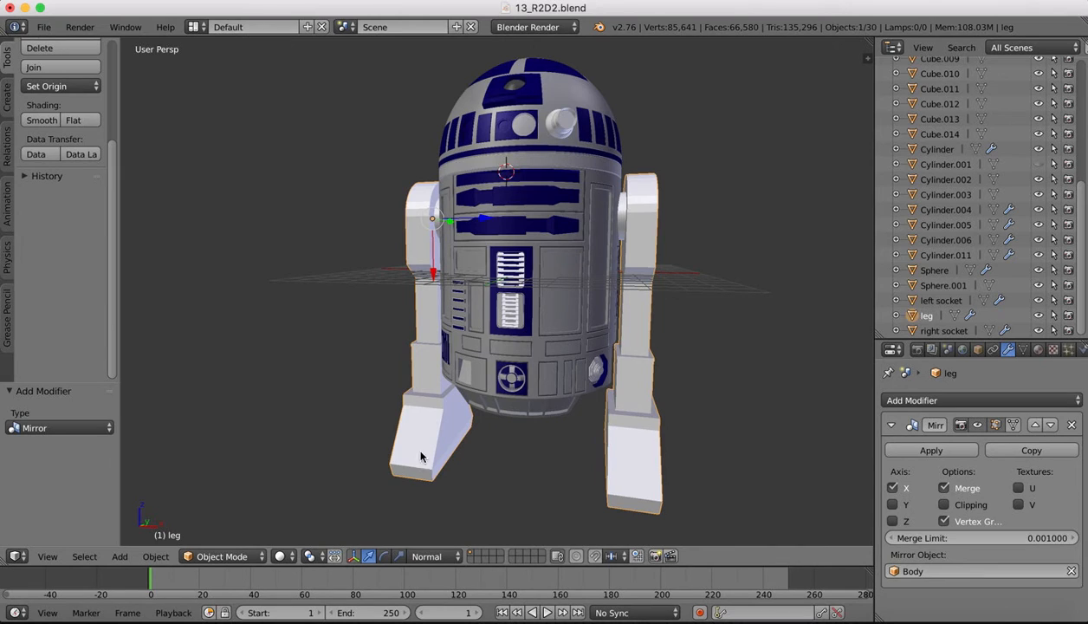
Show the model from the front in wireframe so the blueprint can be seen behind the legs.
left_click(222, 556)
left_click(227, 537)
left_click(48, 556)
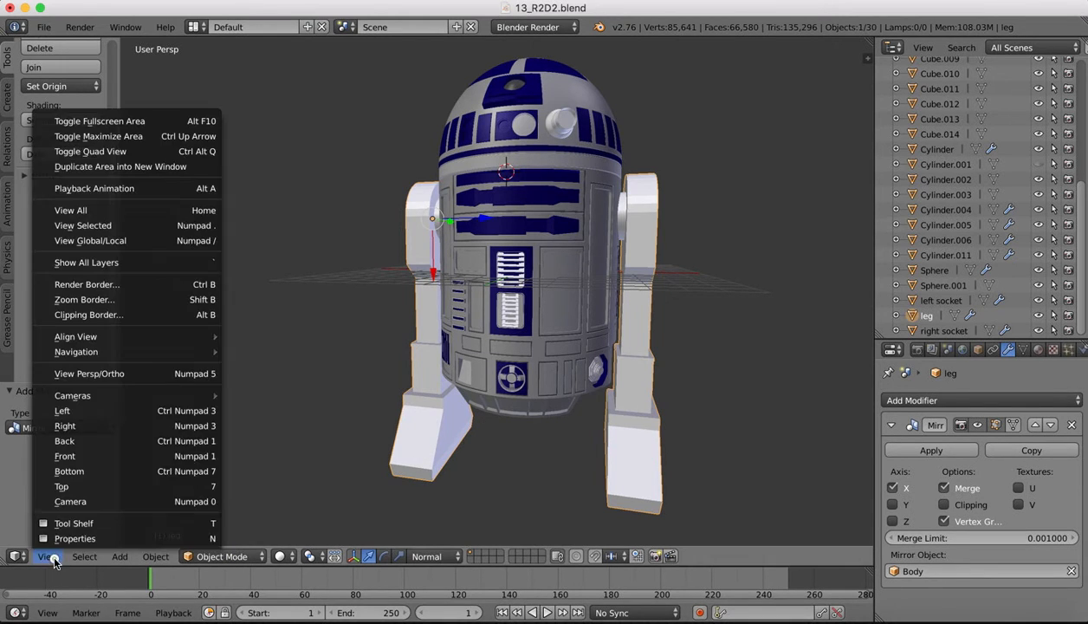
left_click(67, 455)
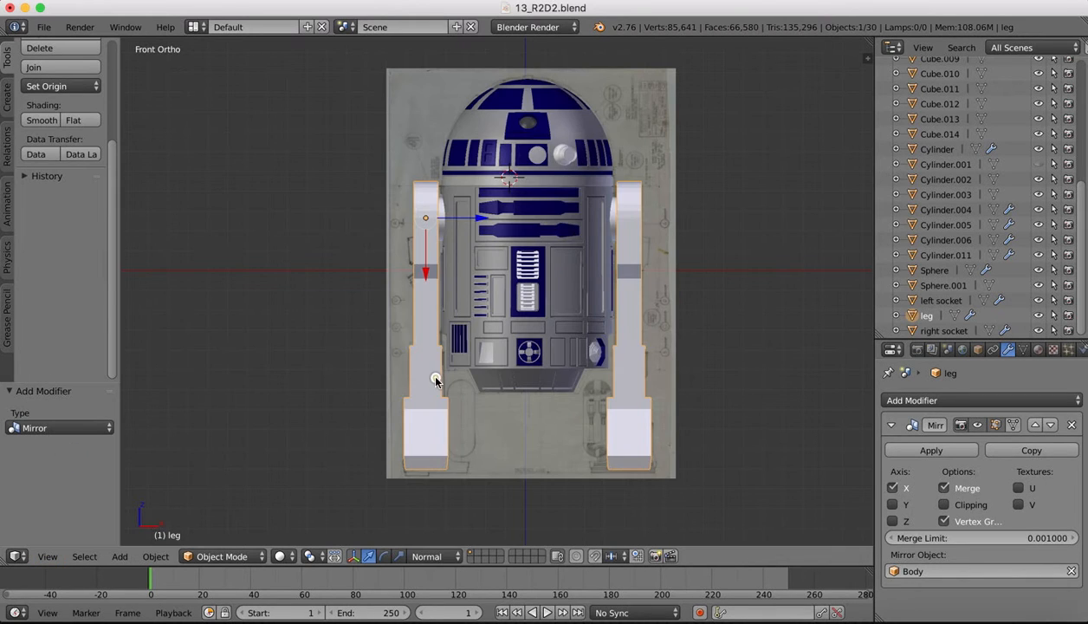
key("z")
scroll(398, 402, "up", 1)
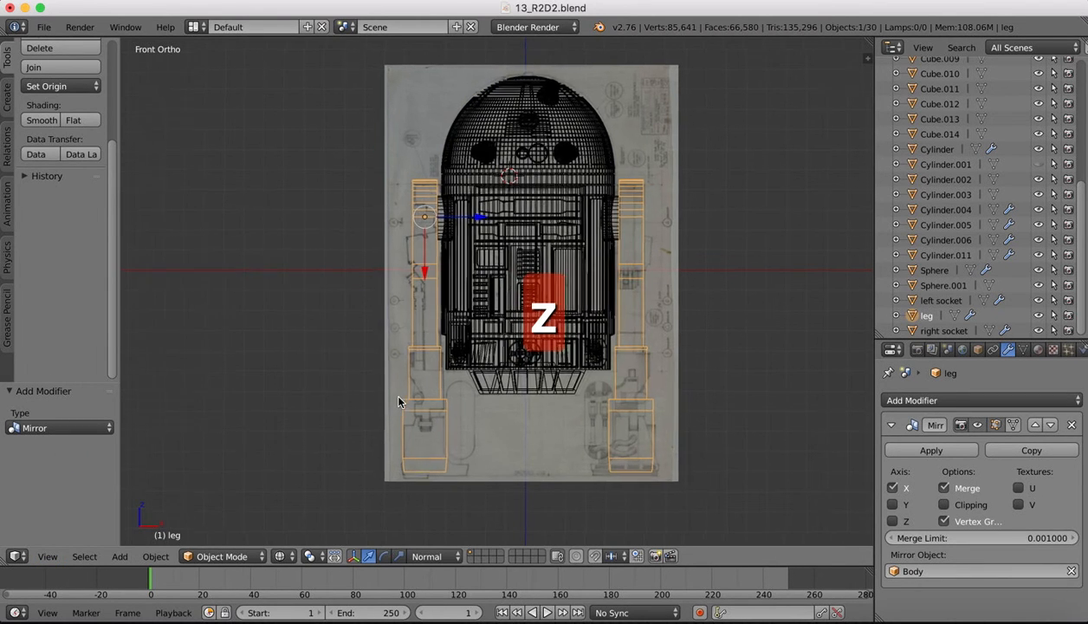
Examine the lower leg and foot outlines against the front blueprint, in perspective and front views.
middle_click_drag(398, 401, 400, 403)
middle_click_drag(398, 455, 381, 485)
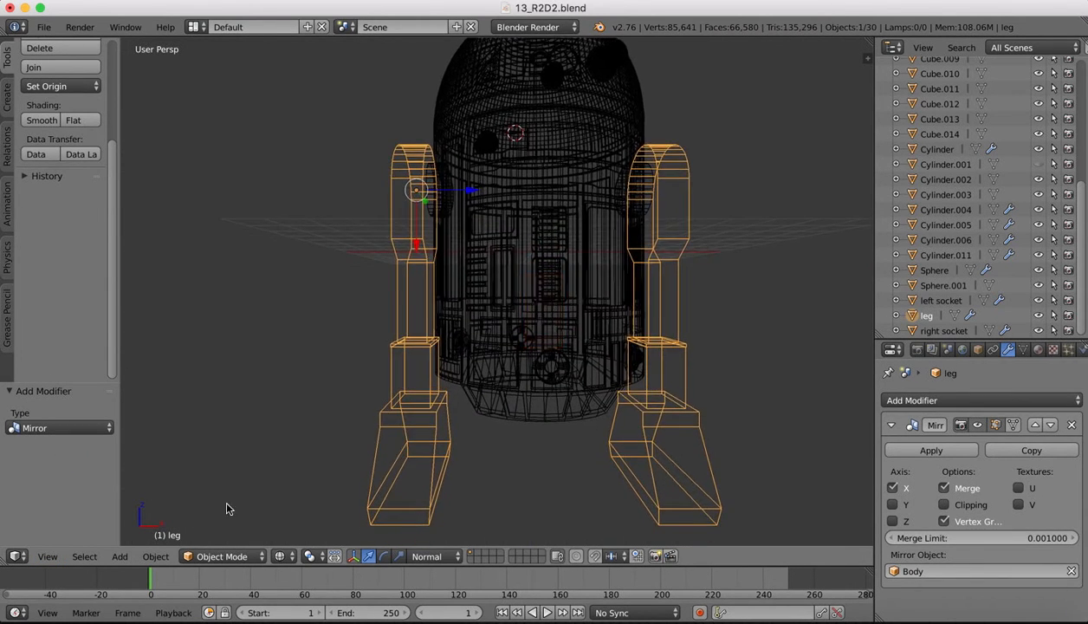
left_click(48, 556)
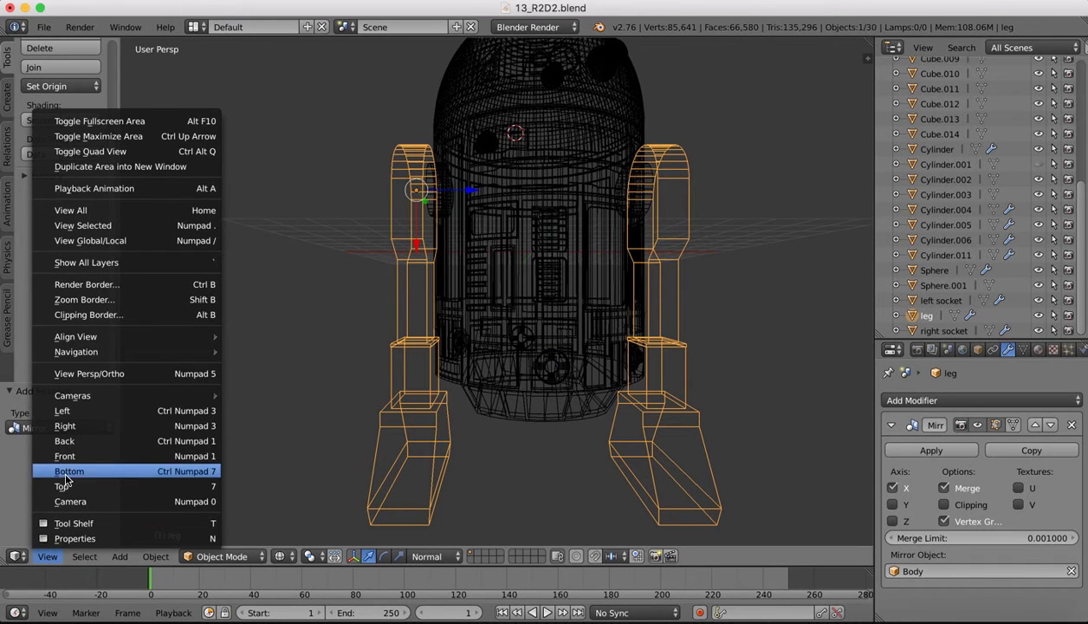
left_click(70, 457)
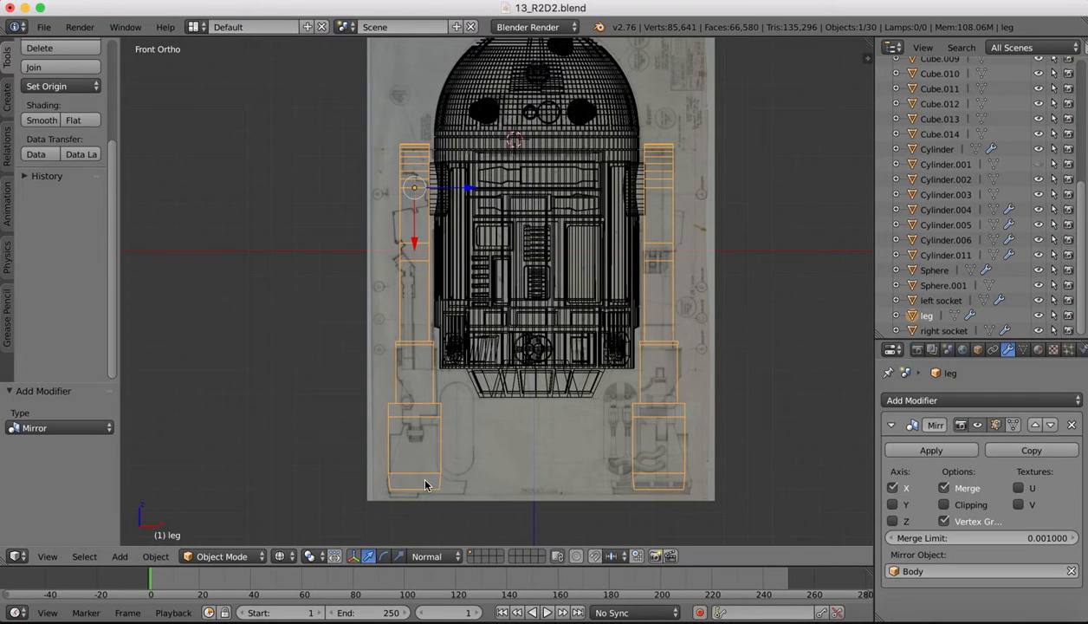
scroll(403, 466, "down", 1, "shift")
scroll(398, 371, "up", 2)
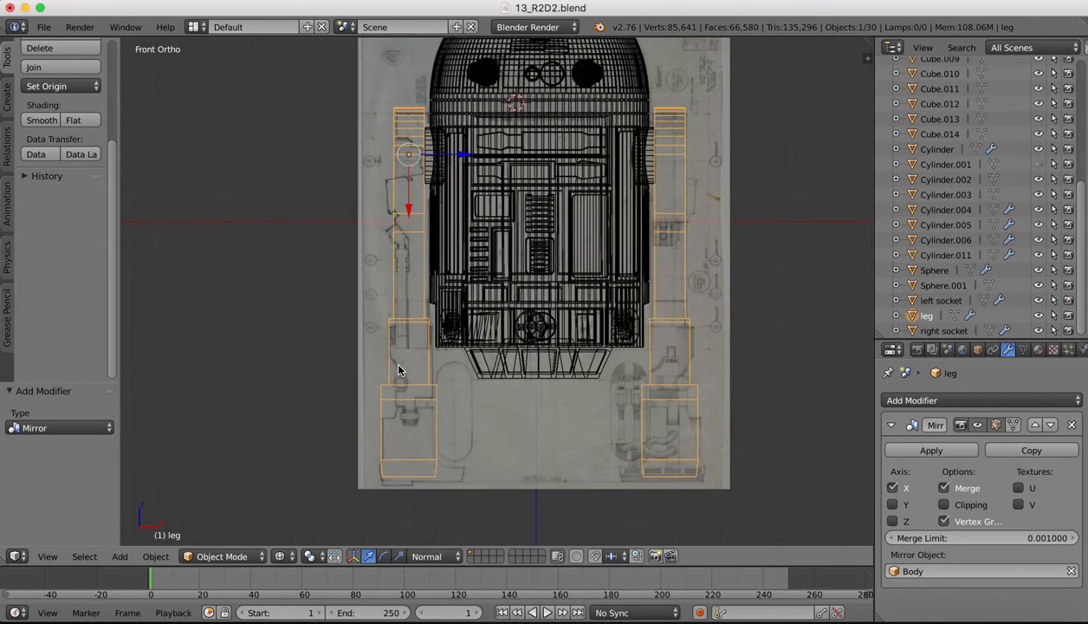
middle_click_drag(398, 369, 333, 430)
left_click(48, 556)
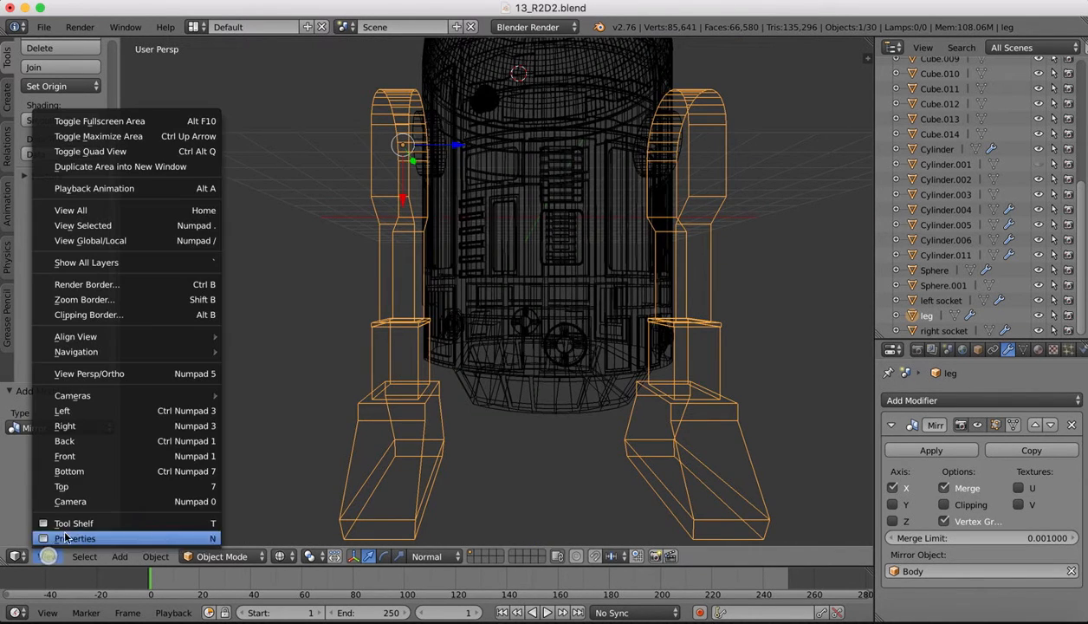
left_click(71, 459)
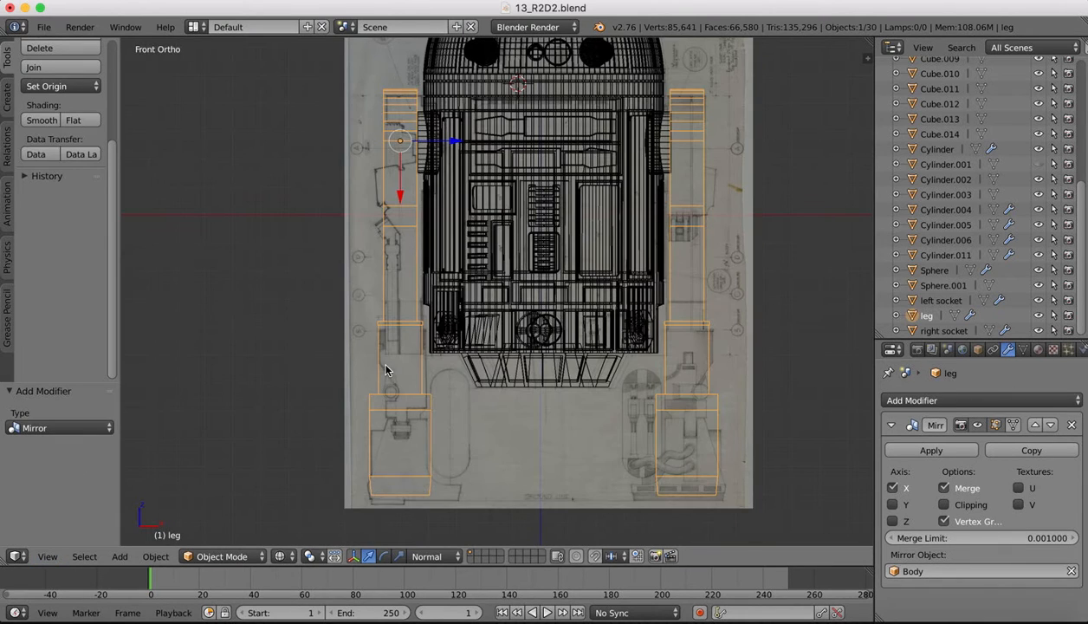
In Edit Mode, add one horizontal loop cut around the lower leg block above the foot, at about mid-height.
left_click(8, 103)
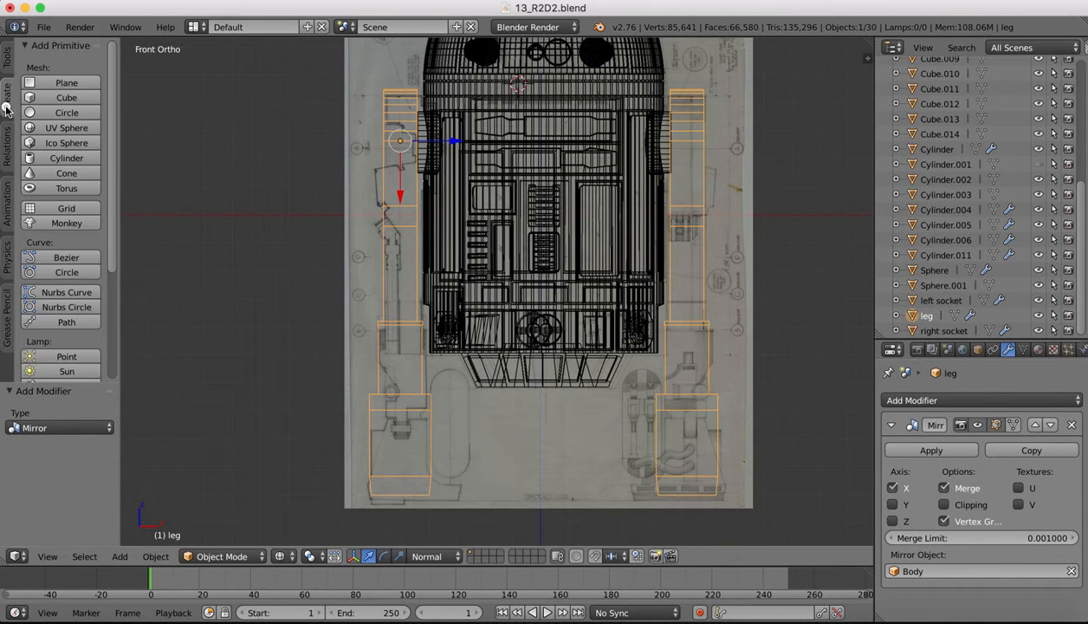
left_click(7, 53)
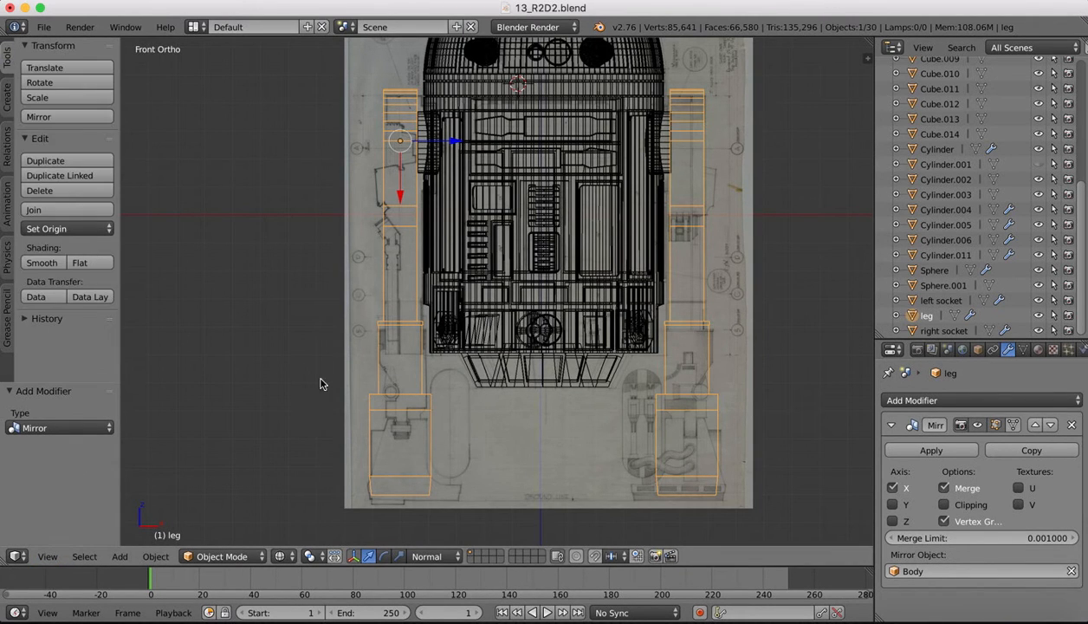
key("Tab")
left_click(93, 355)
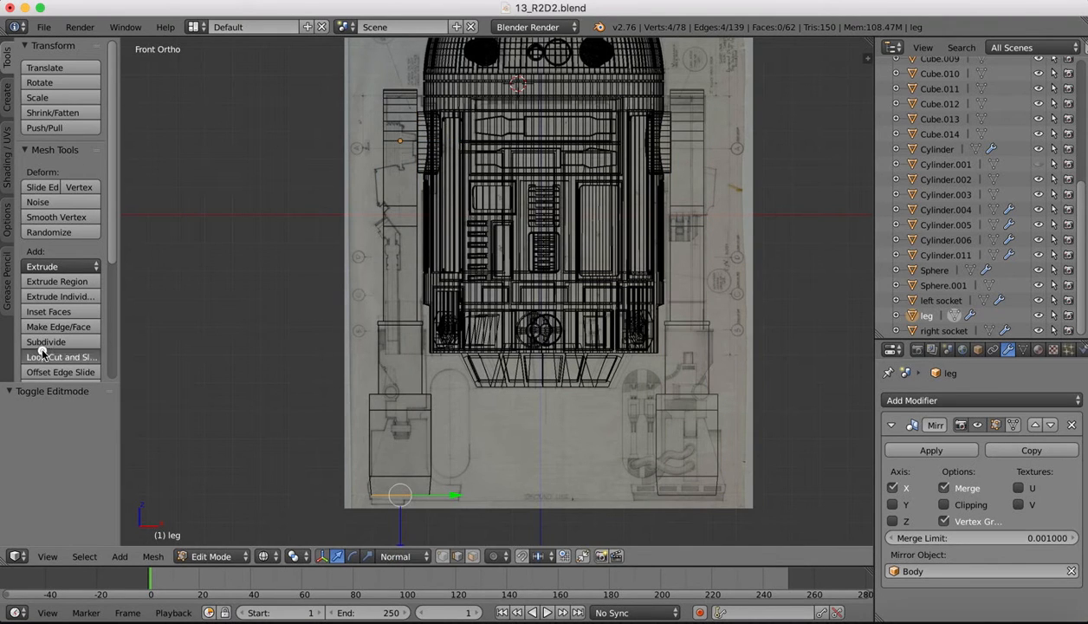
left_click(394, 365)
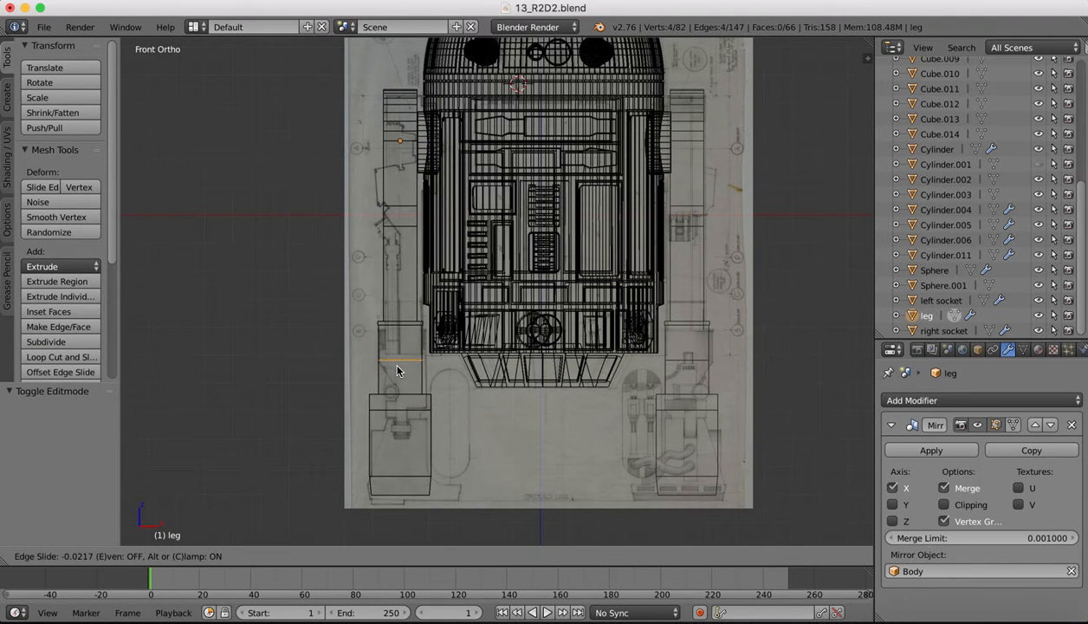
left_click(398, 371)
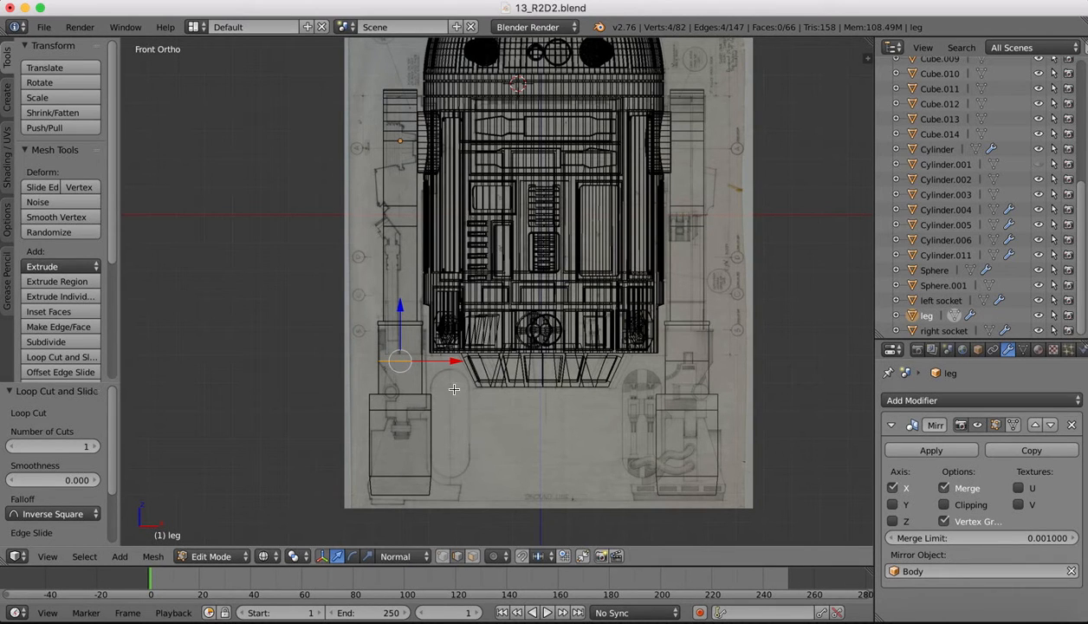
Select the outer bottom edge of the leg block just above the foot and show it in front view against the blueprint.
middle_click_drag(412, 377, 411, 378)
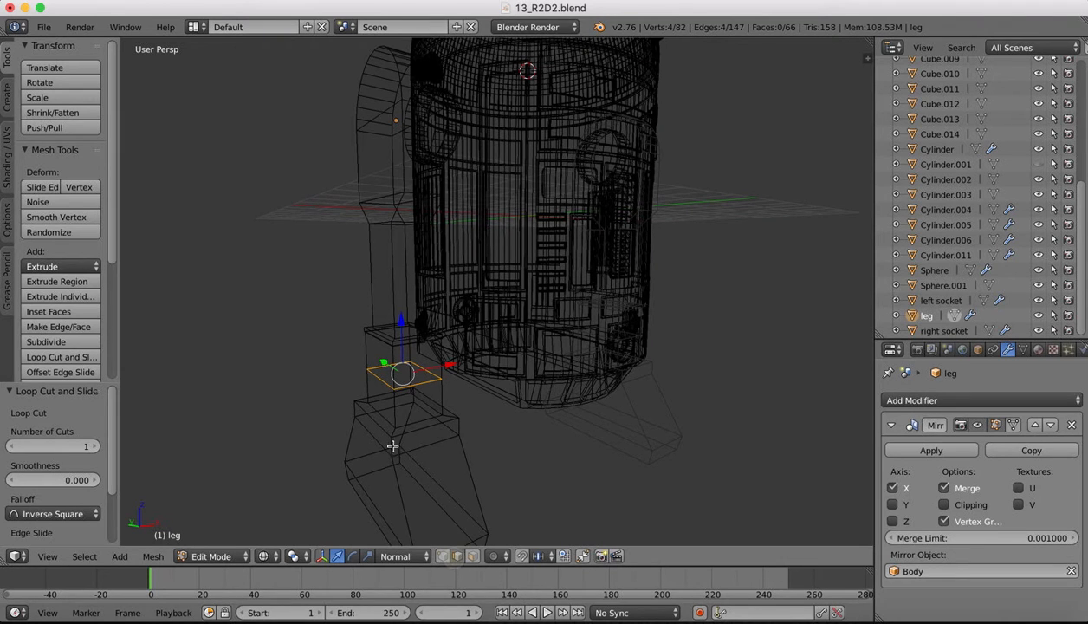
right_click(381, 415)
left_click(48, 556)
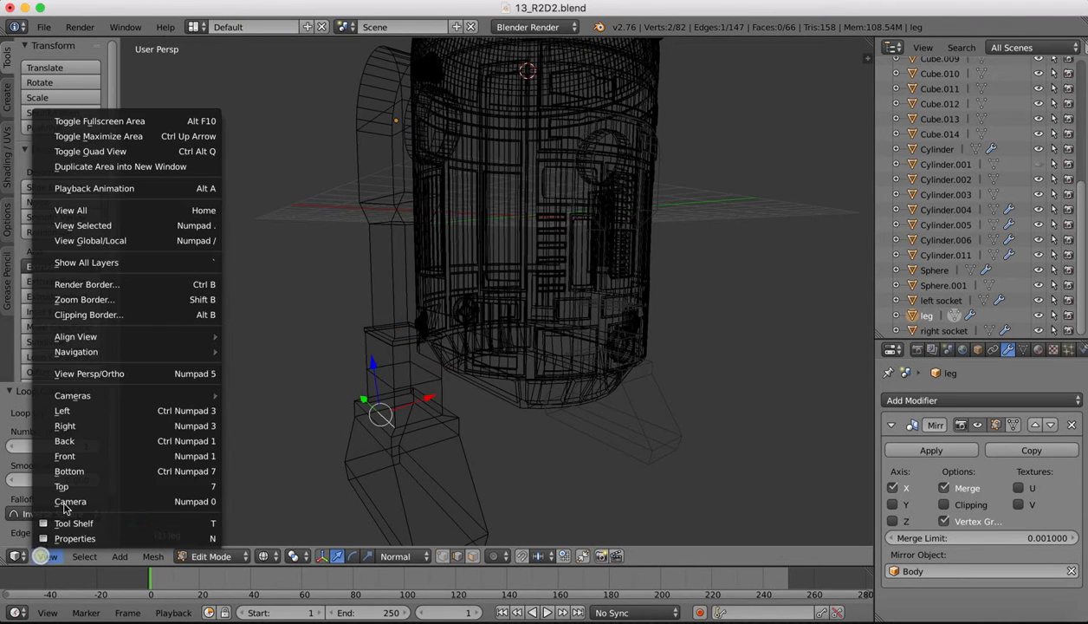
left_click(67, 454)
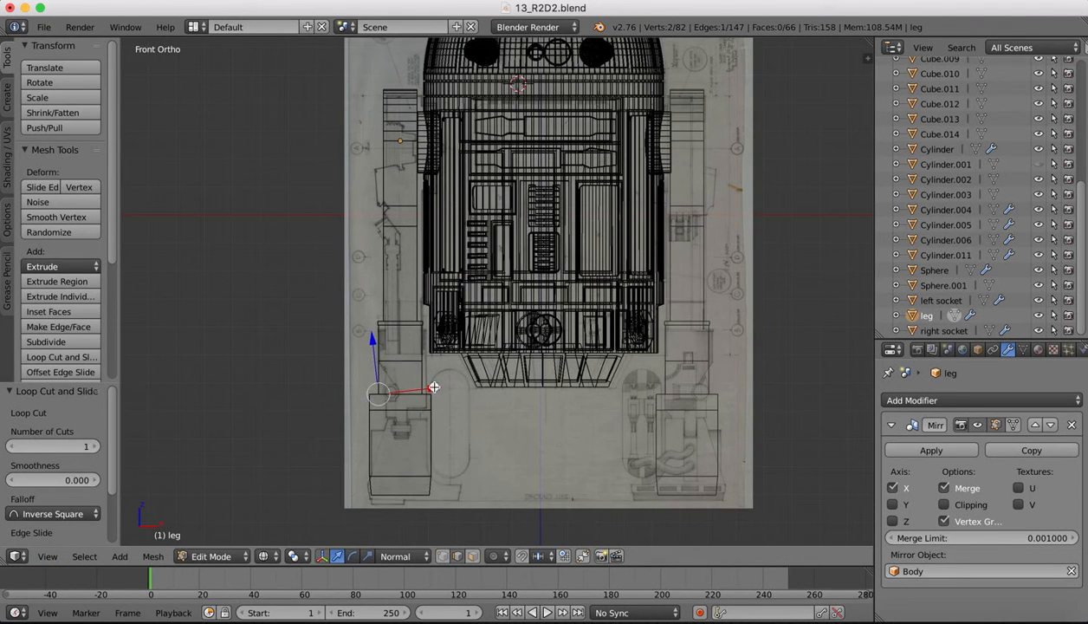
Try to move the selected outer edge about 0.73 inward along X in the Normal orientation, then undo the move.
mouse_move(433, 387)
left_mouse_down()
mouse_move(444, 393)
mouse_move(425, 393)
mouse_move(454, 391)
left_mouse_up()
middle_click_drag(435, 322, 435, 316)
left_click(48, 555)
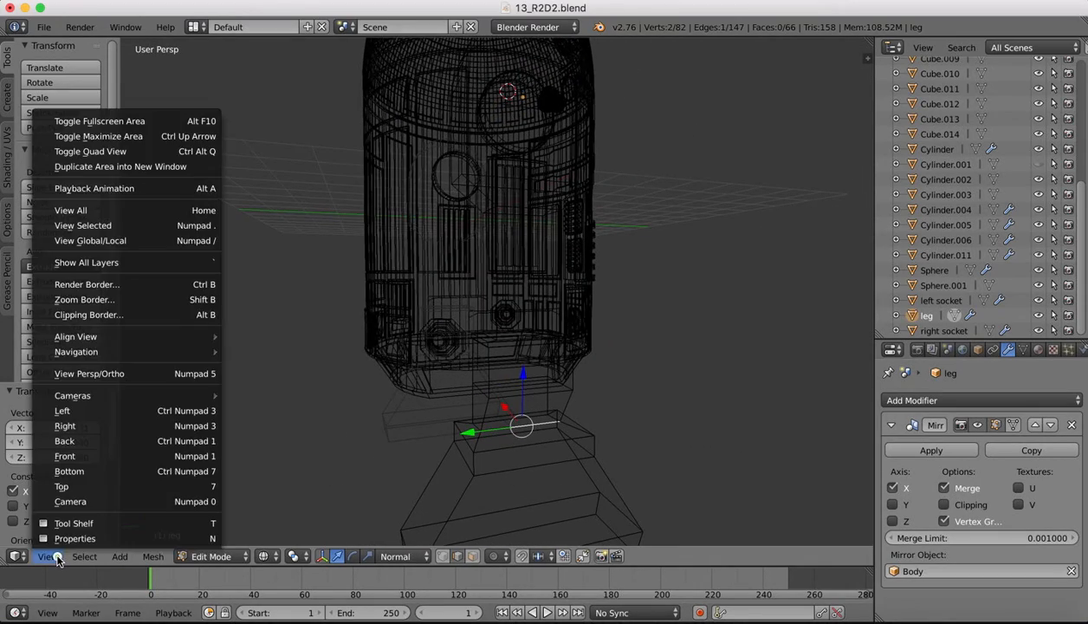
left_click(66, 456)
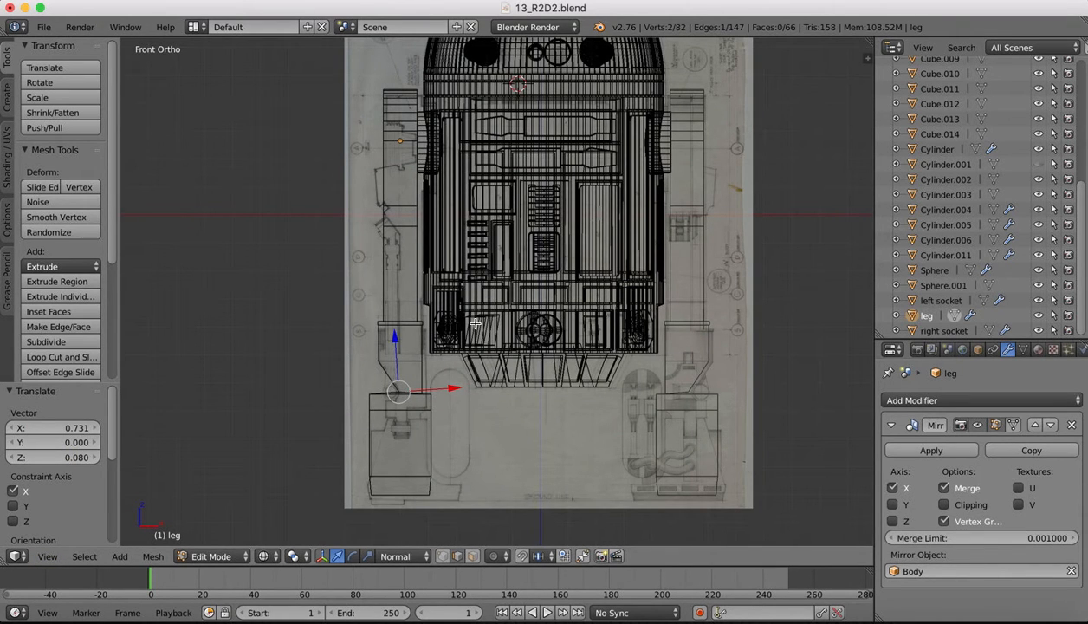
key("super+z")
Set the transform orientation to Global and move the selected outer edge about 0.81 inward along X to taper the ankle.
left_click(399, 555)
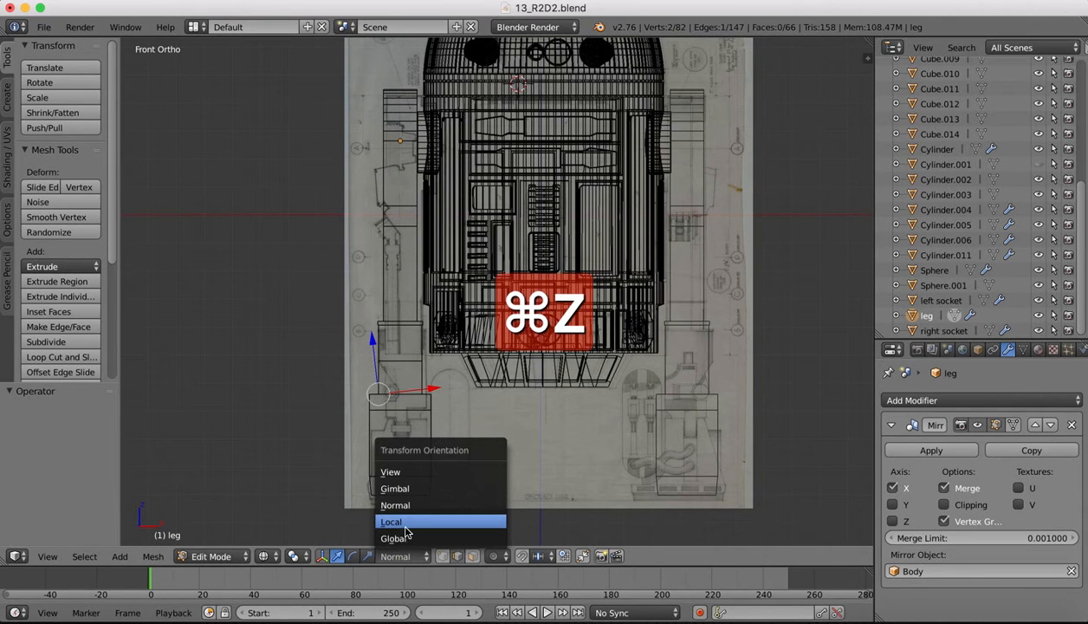
left_click(401, 538)
key("g")
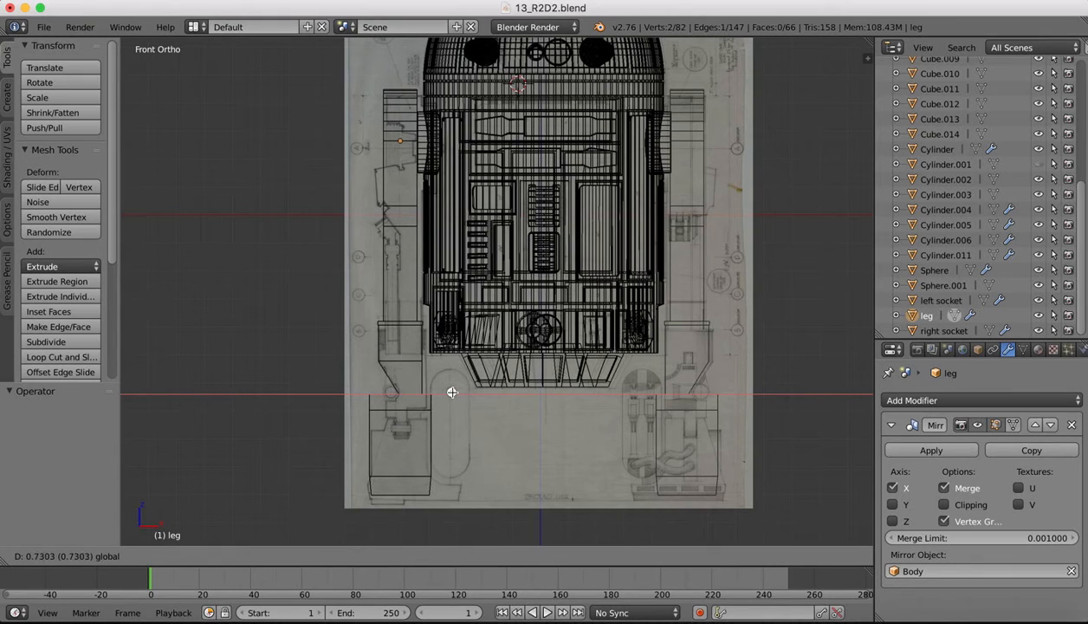
left_click(455, 391)
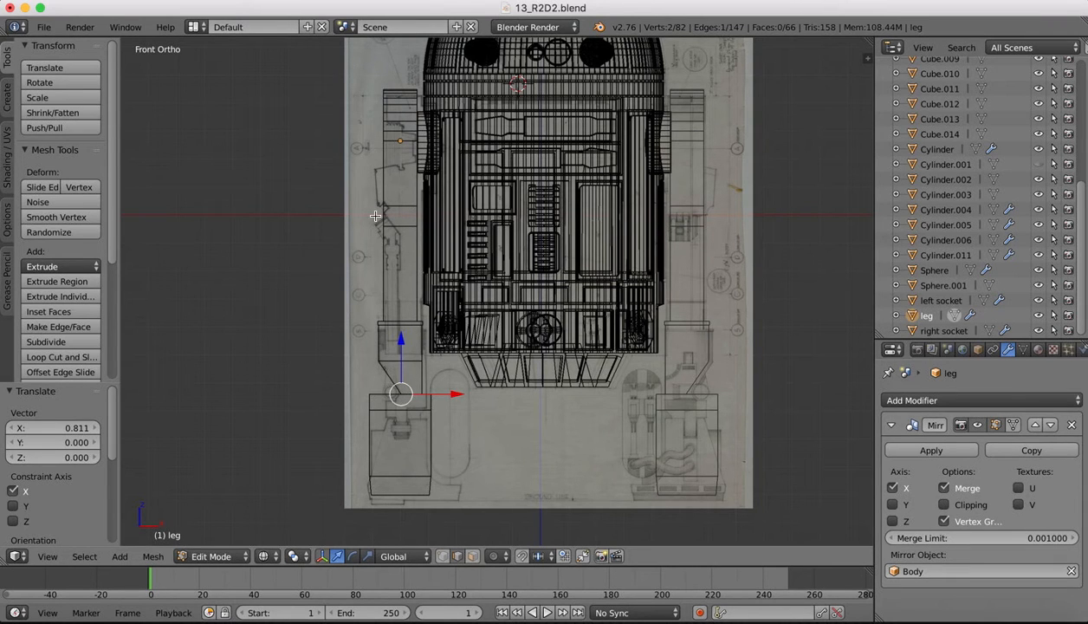
Switch to the R2D2_Side.jpg blueprint and the reference photo, examine the ankle and foot shapes, and return to Blender.
left_click(897, 616)
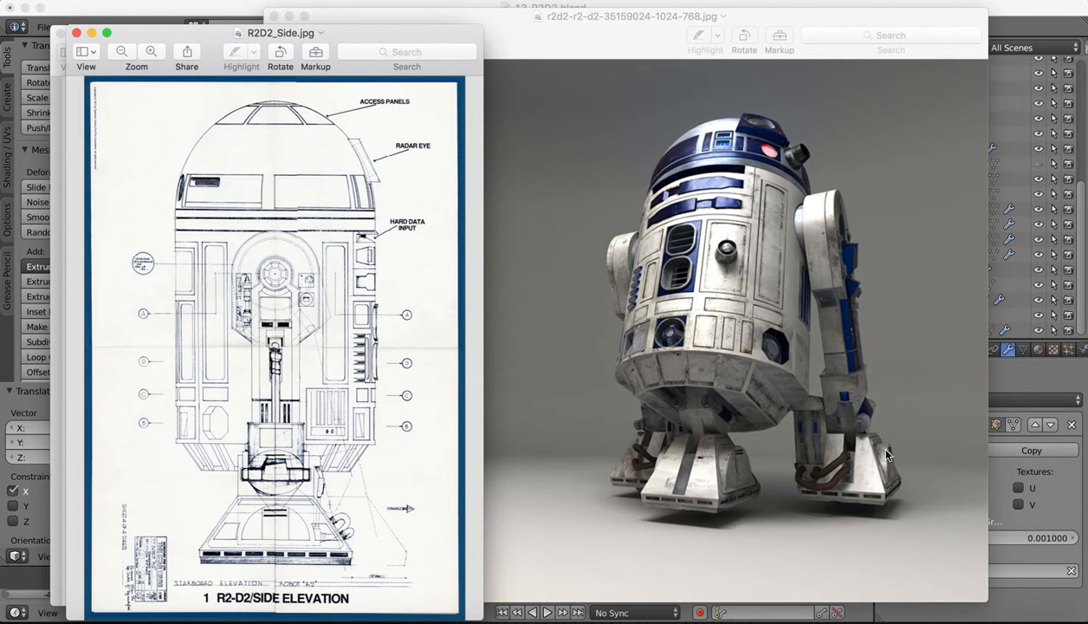
left_click(1007, 611)
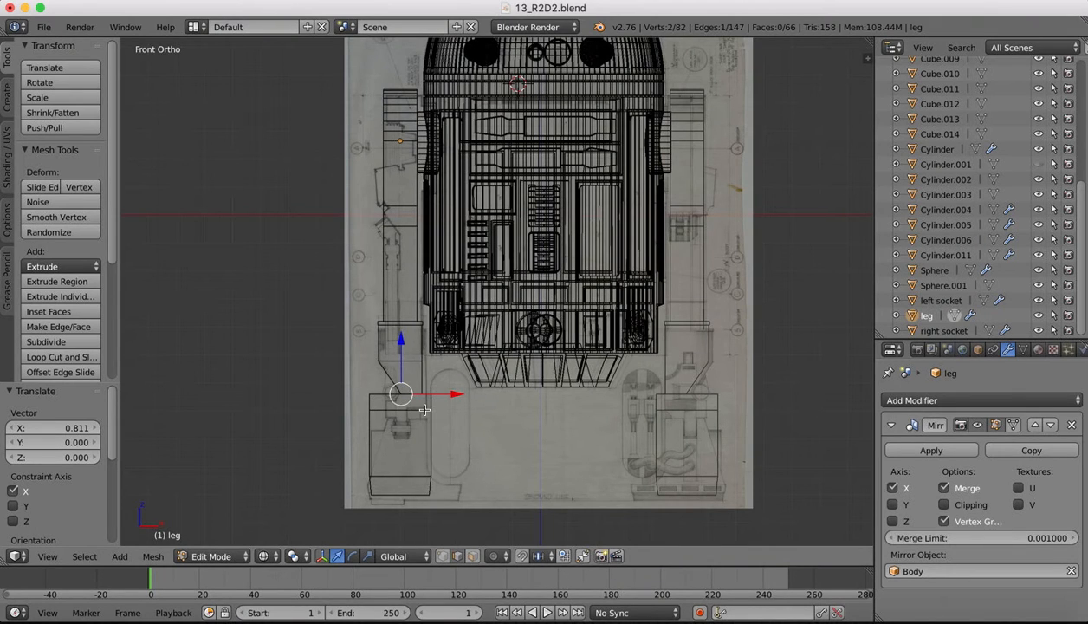
left_click(59, 357)
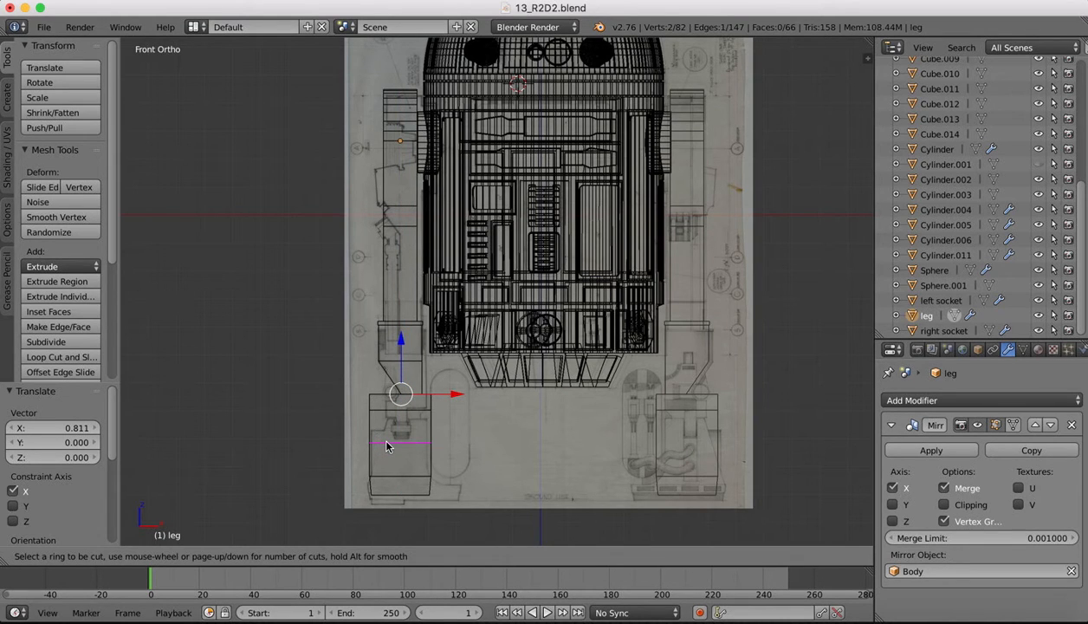
key("Escape")
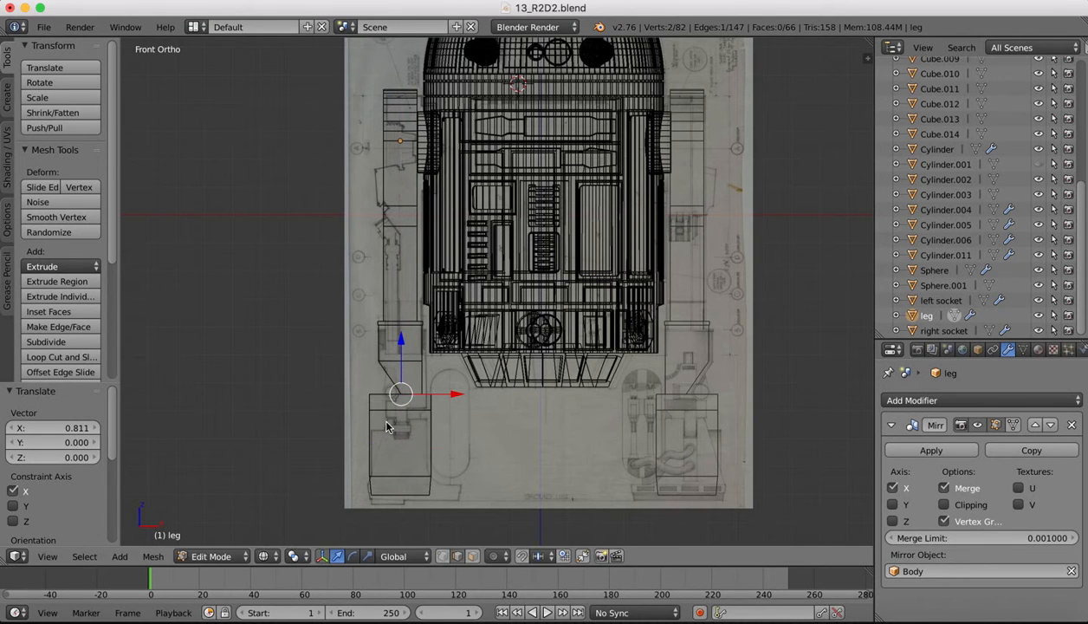
mouse_move(873, 615)
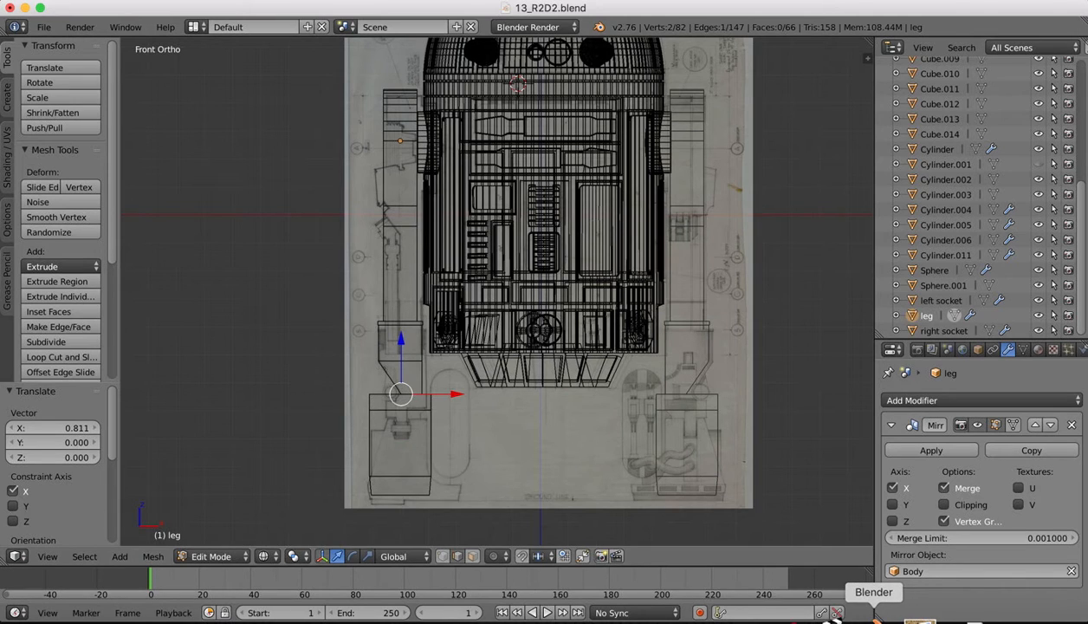
left_click(906, 615)
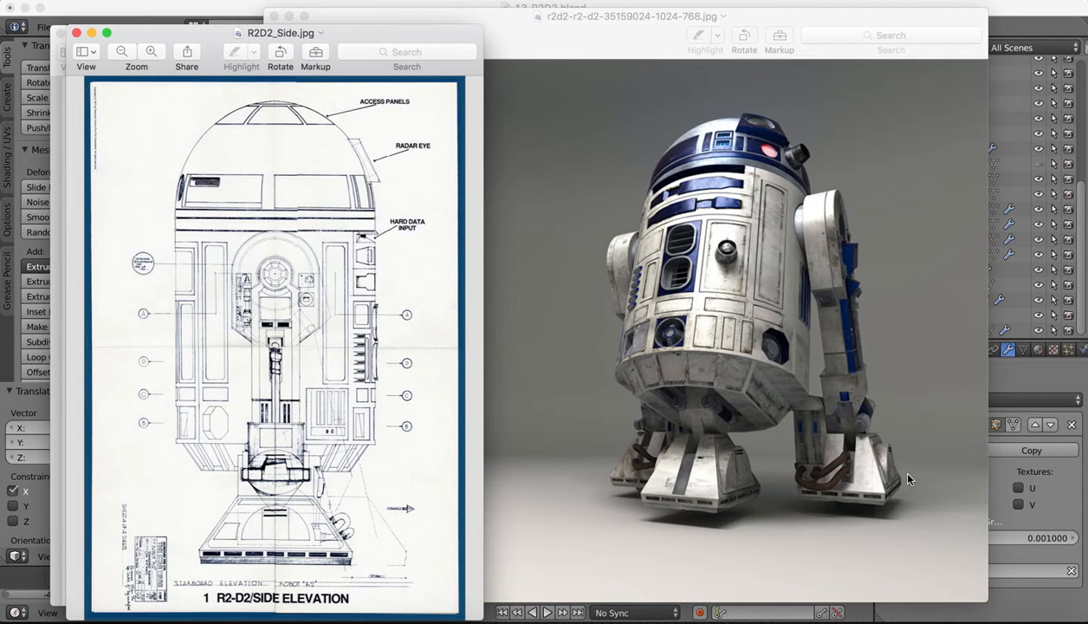
mouse_move(875, 617)
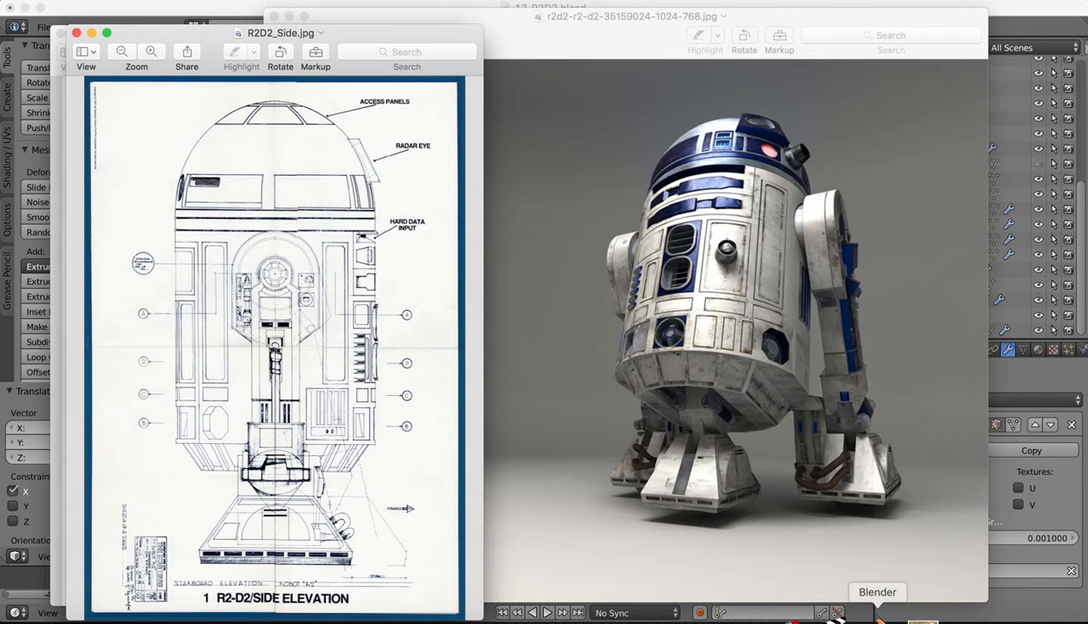
left_click(877, 616)
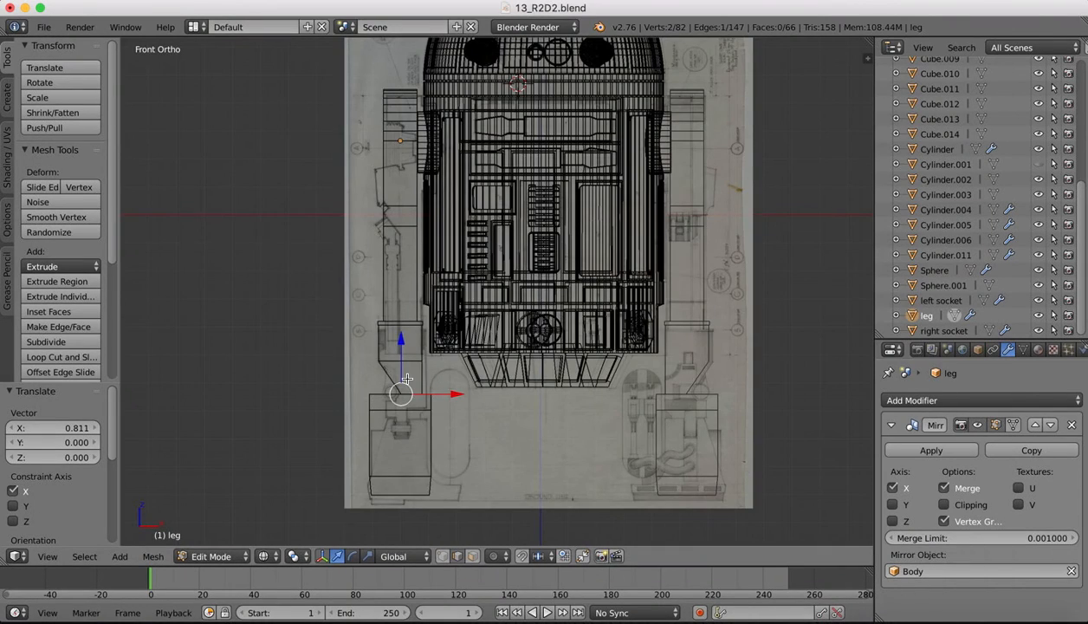
Examine the tapered ankle and the foot in perspective, then compare them with the front blueprint.
middle_click_drag(407, 378, 406, 384)
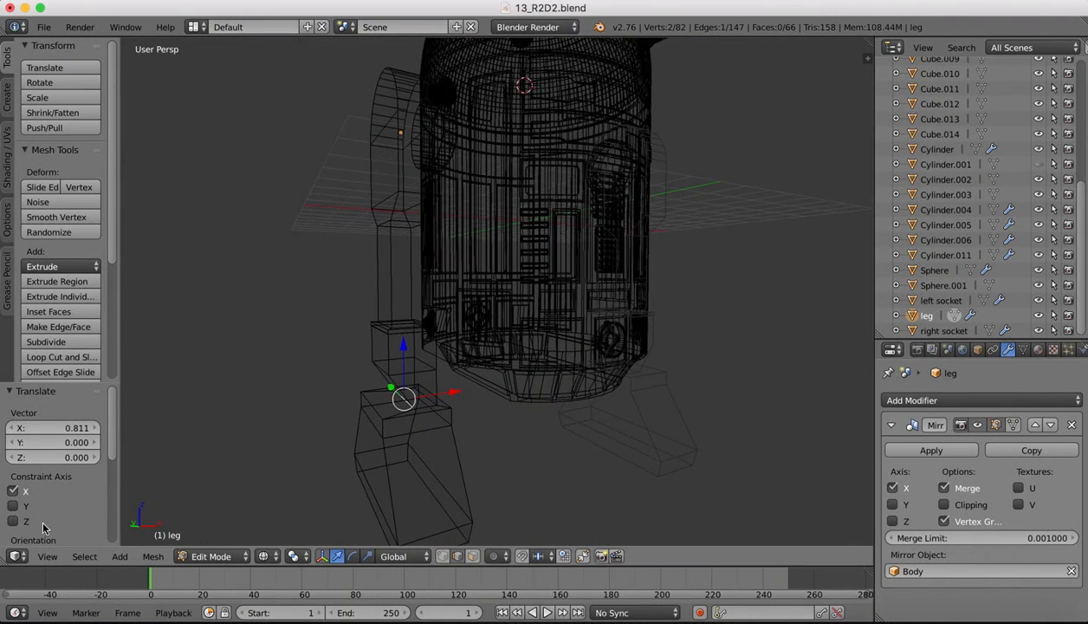
left_click(47, 556)
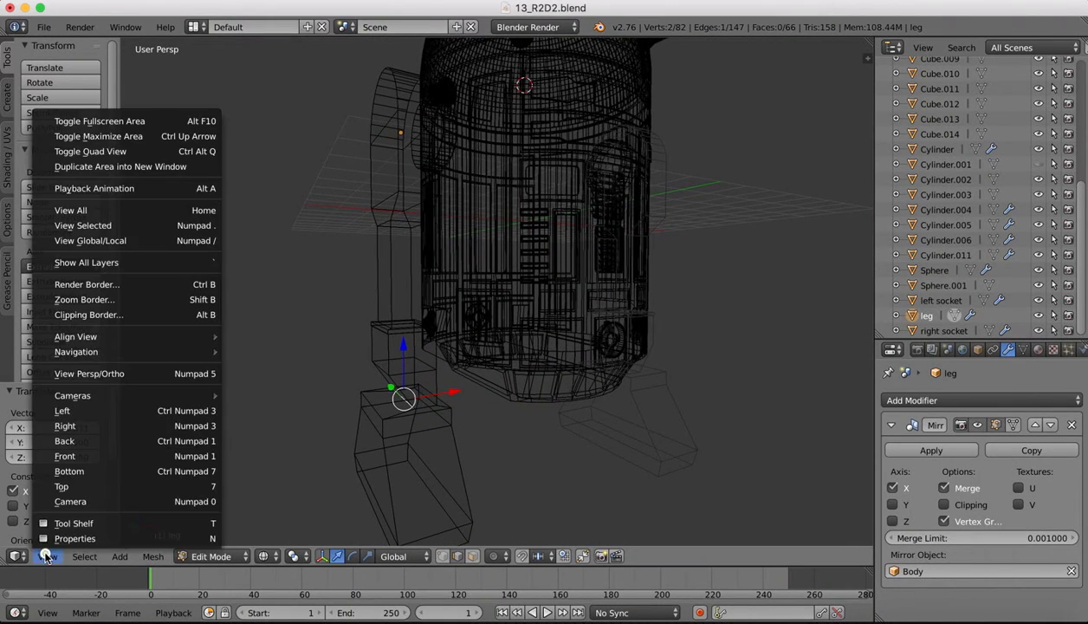
left_click(68, 455)
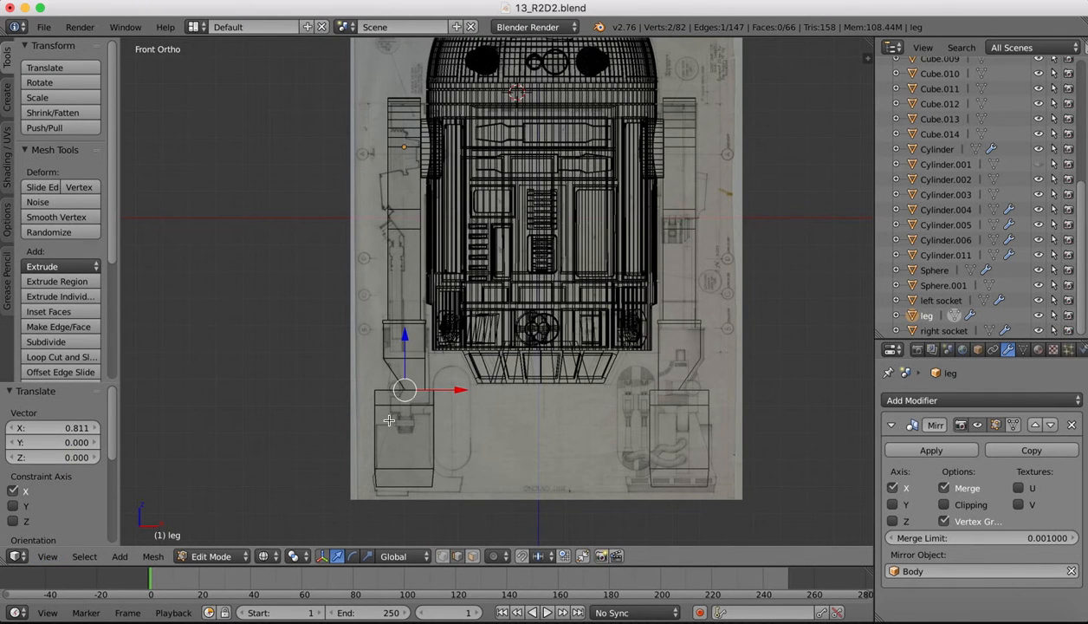
mouse_move(389, 420)
middle_mouse_down()
mouse_move(410, 400)
mouse_move(390, 439)
middle_mouse_up()
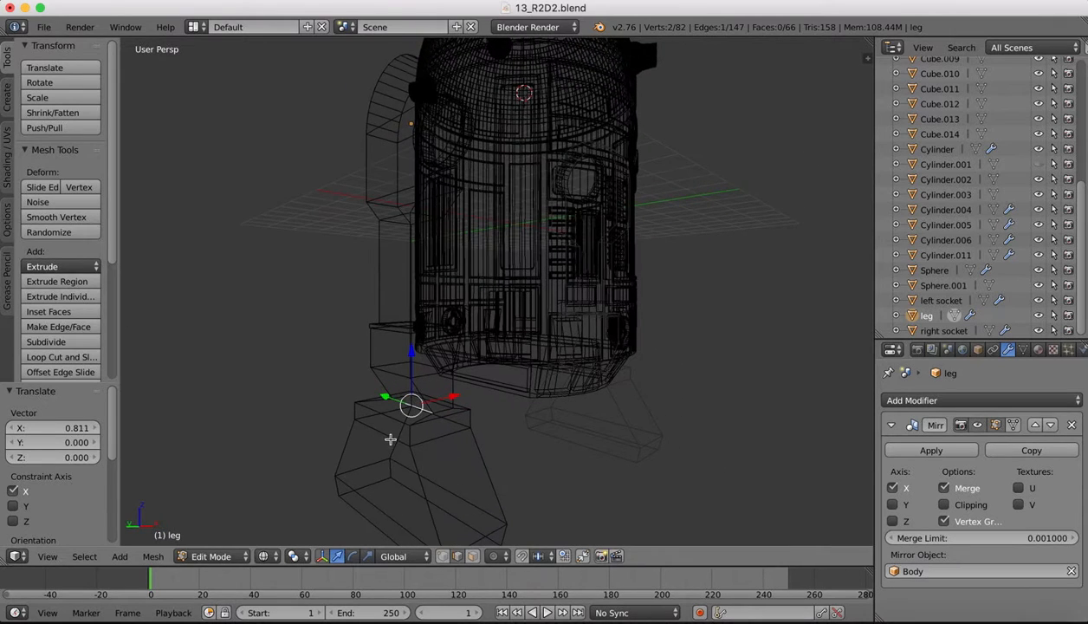
left_click(47, 556)
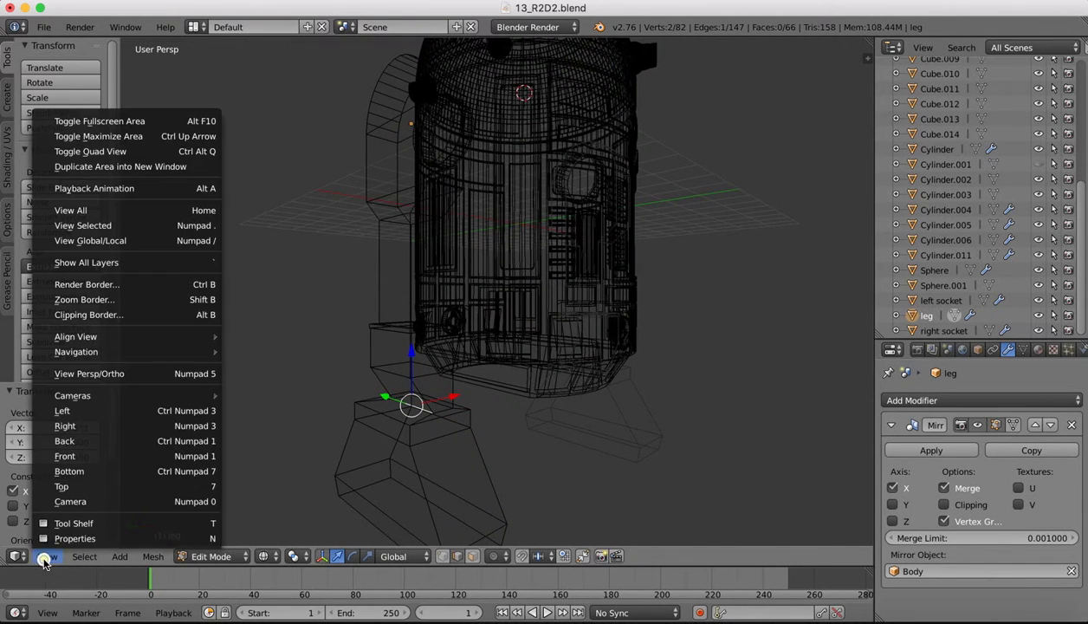
left_click(65, 449)
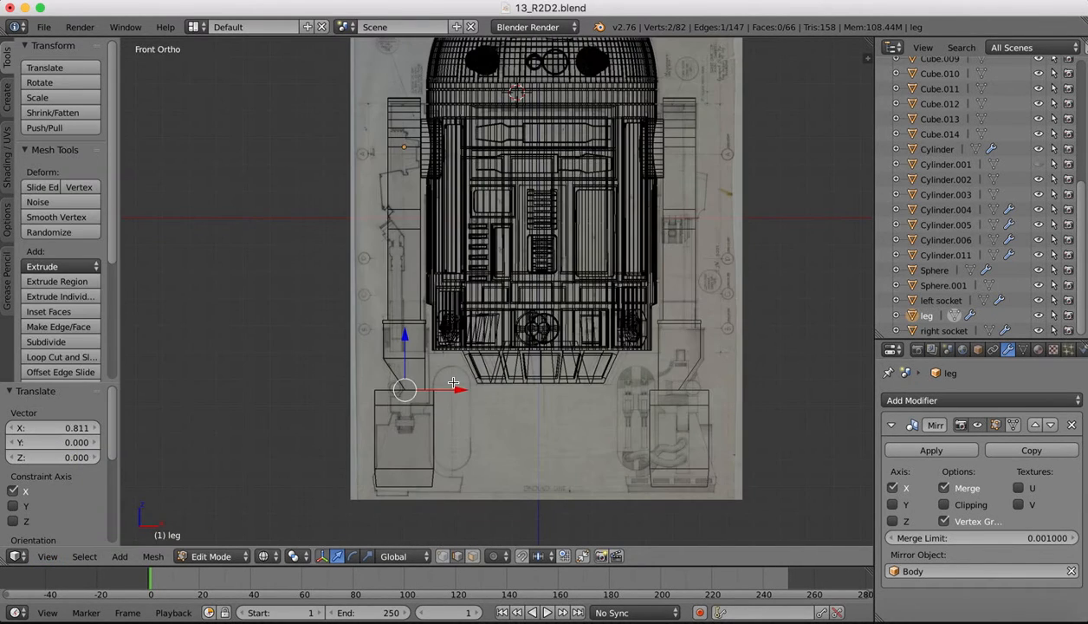
Move the outer side face of the narrow block above the foot inward by about 0.592 along X.
middle_click_drag(434, 391, 407, 398)
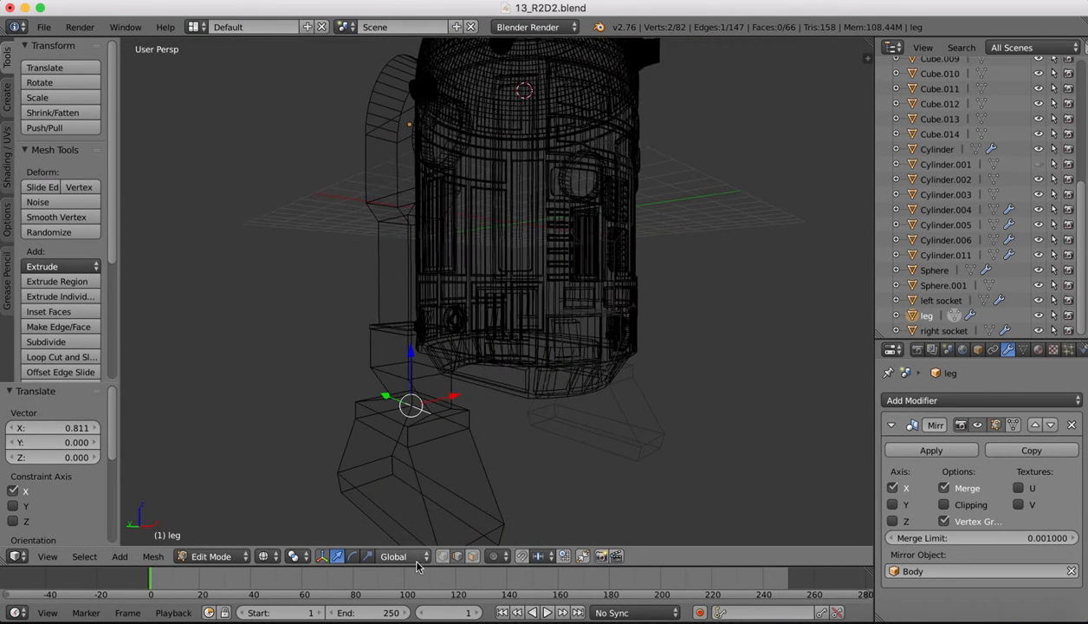
right_click(383, 450)
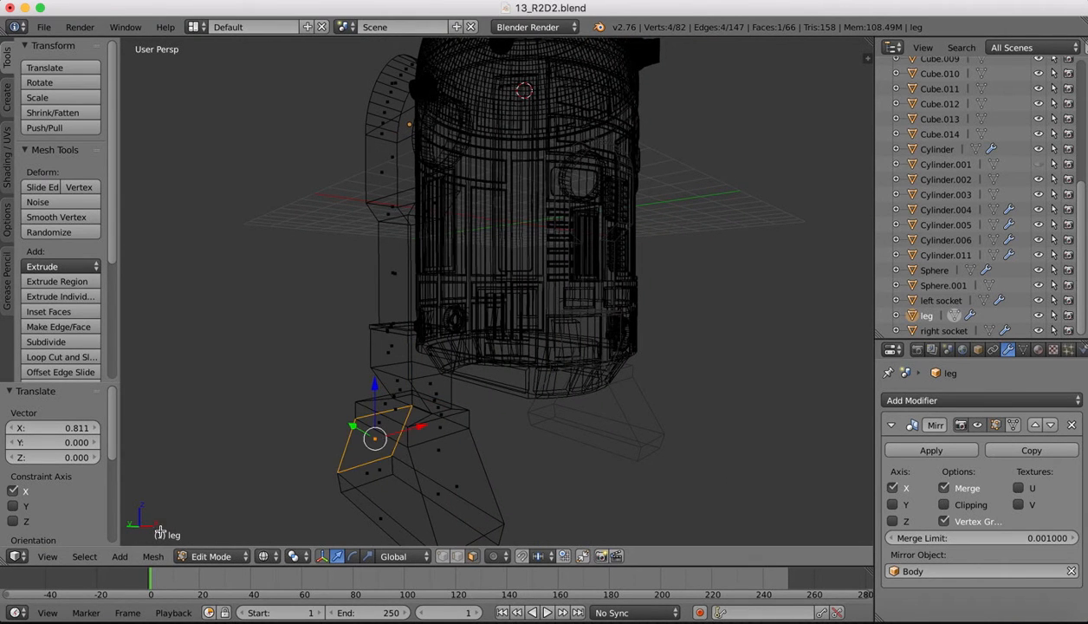
right_click(391, 418)
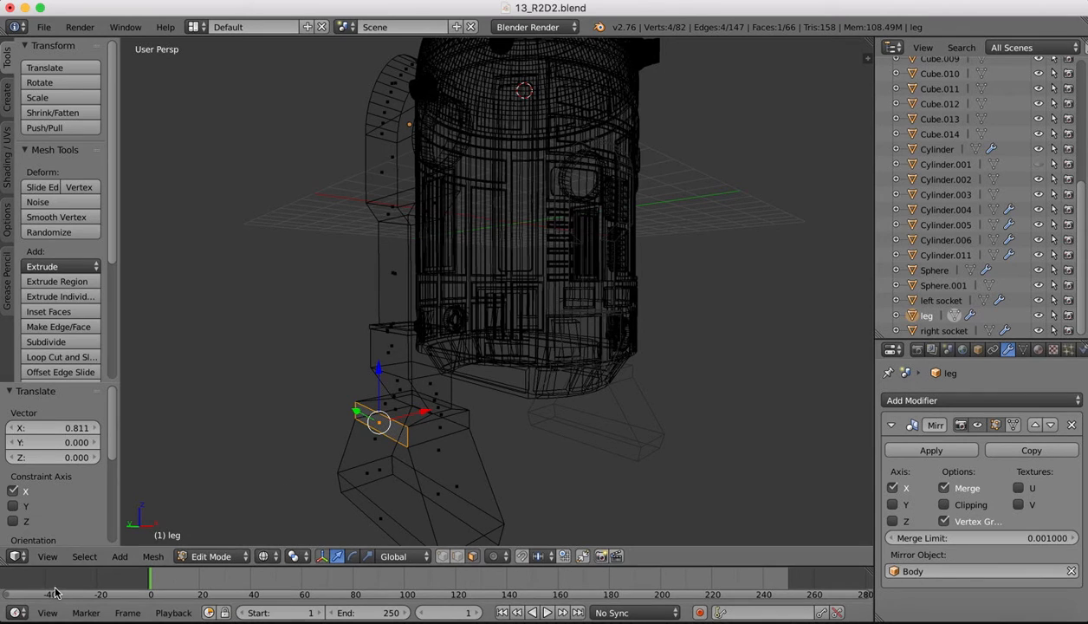
left_click(48, 556)
left_click(65, 455)
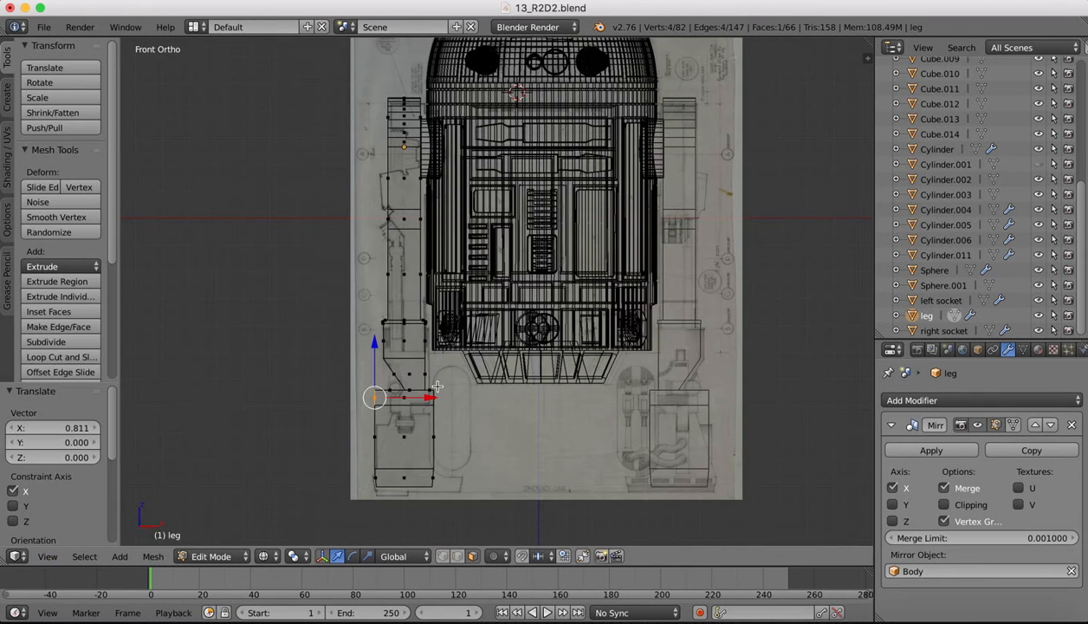
left_click_drag(430, 398, 445, 398)
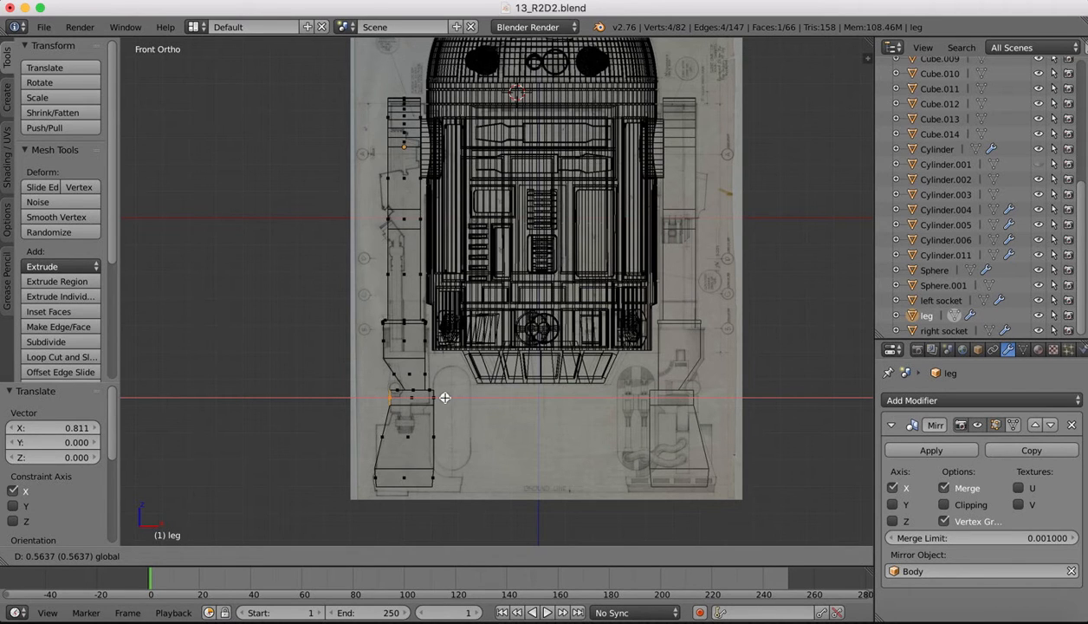
left_click_drag(444, 397, 445, 397)
middle_click_drag(444, 397, 443, 329)
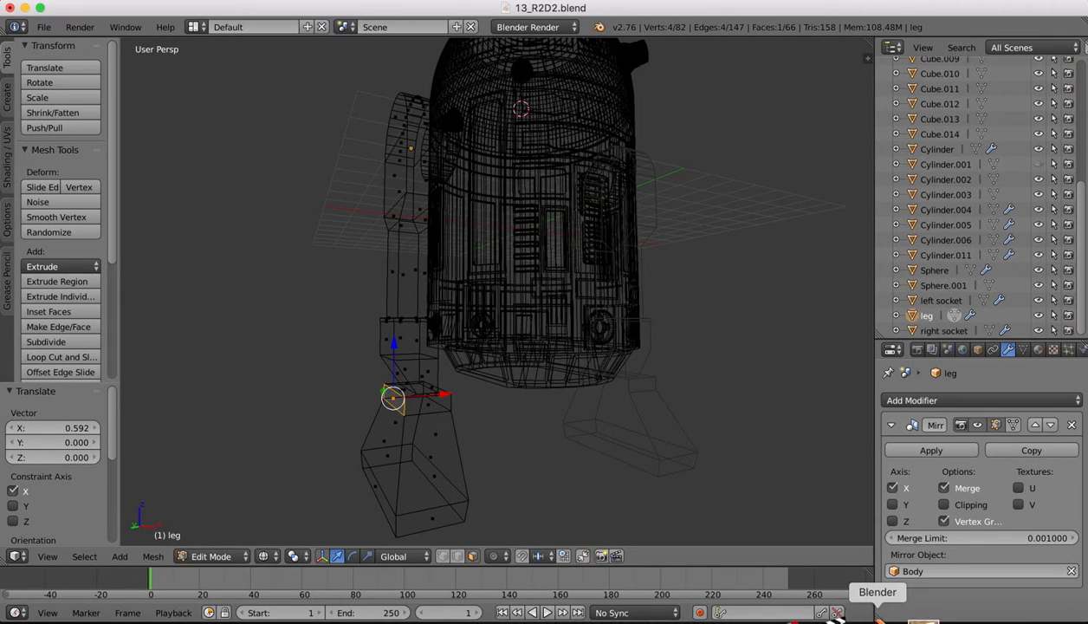
Check the foot in the R2-D2 reference images and show the model in solid shading from the left.
left_click(911, 619)
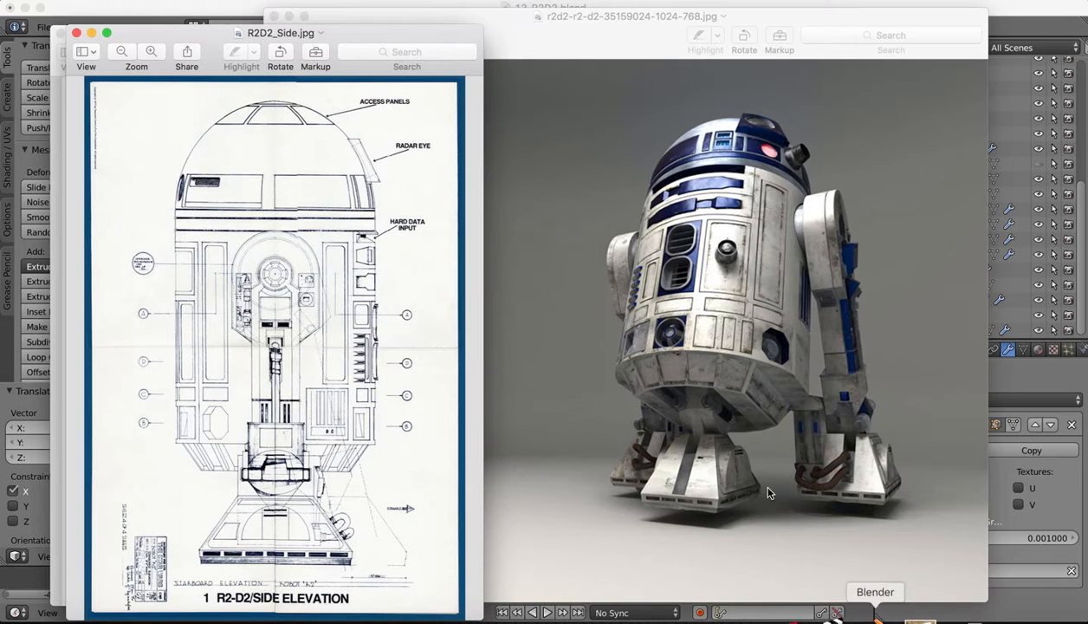
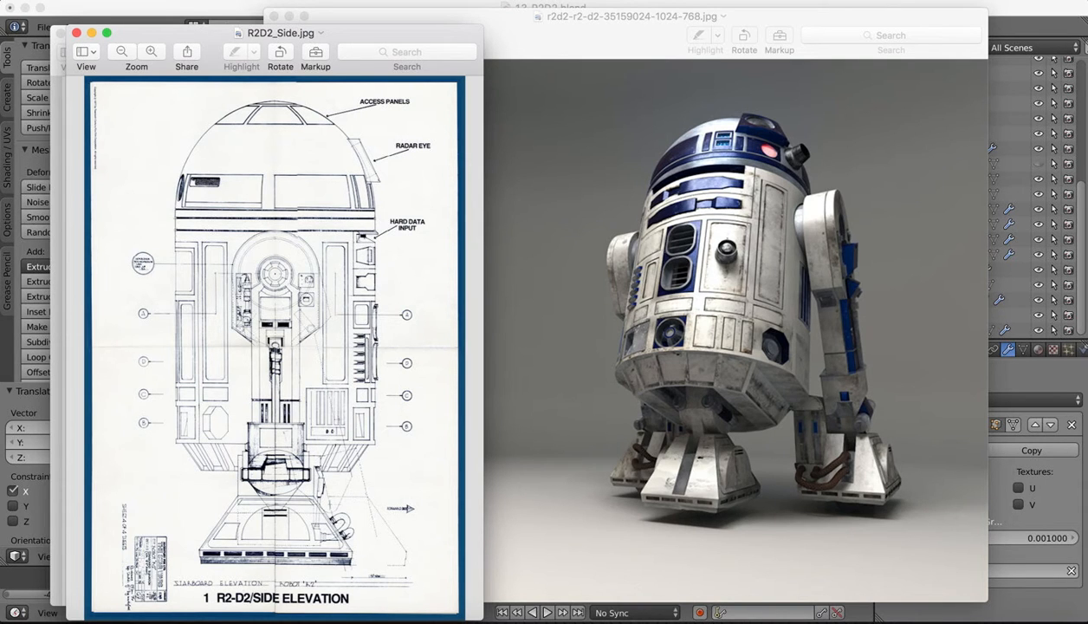
left_click(870, 618)
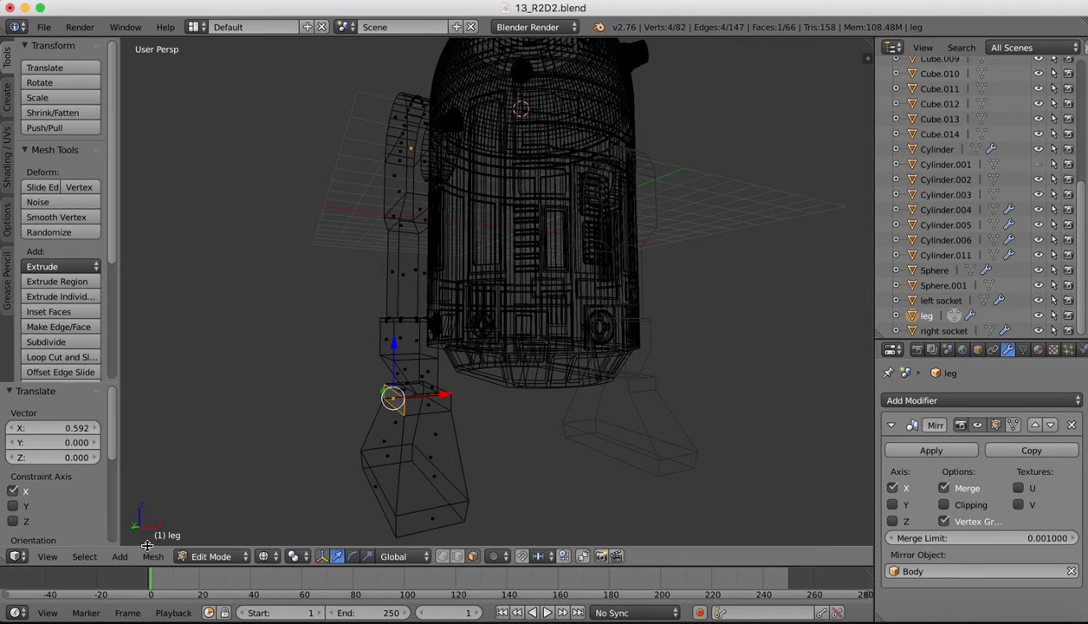
key("z")
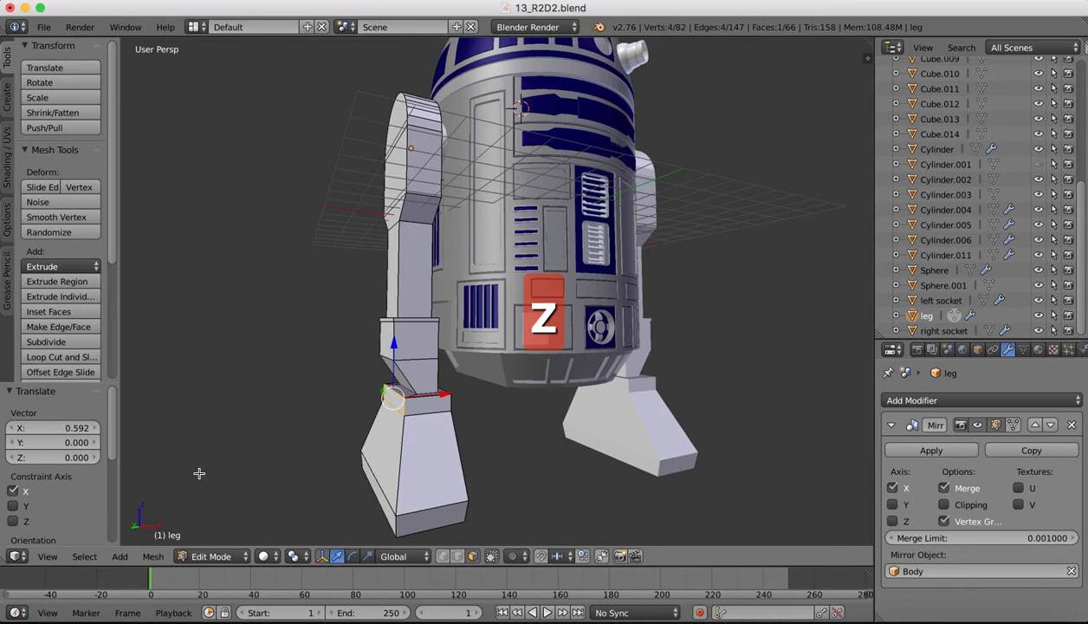
left_click(46, 556)
left_click(67, 412)
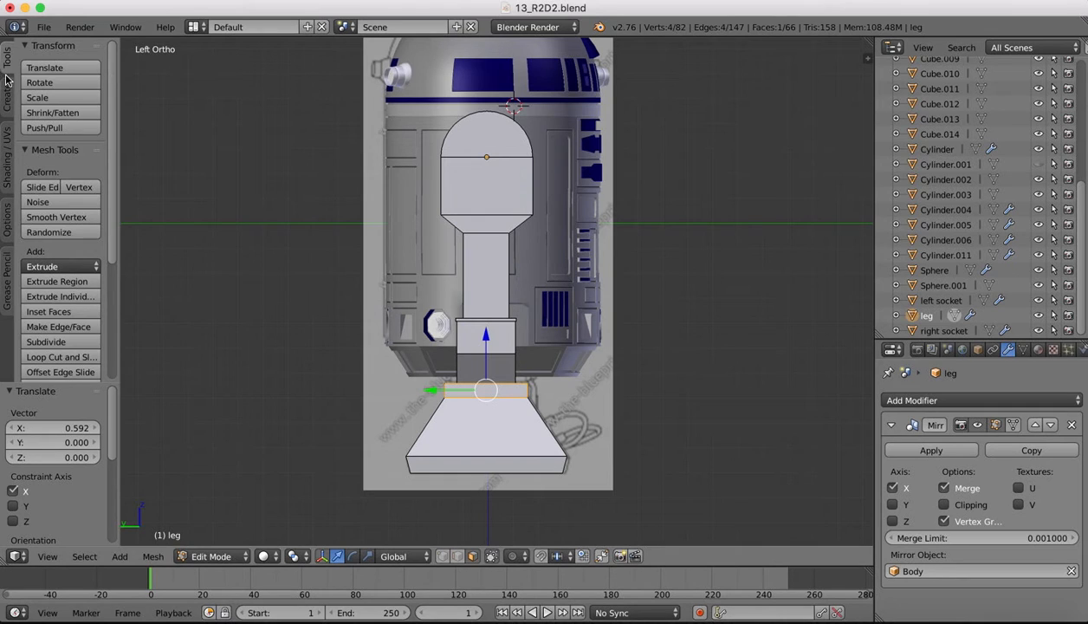
left_click(10, 103)
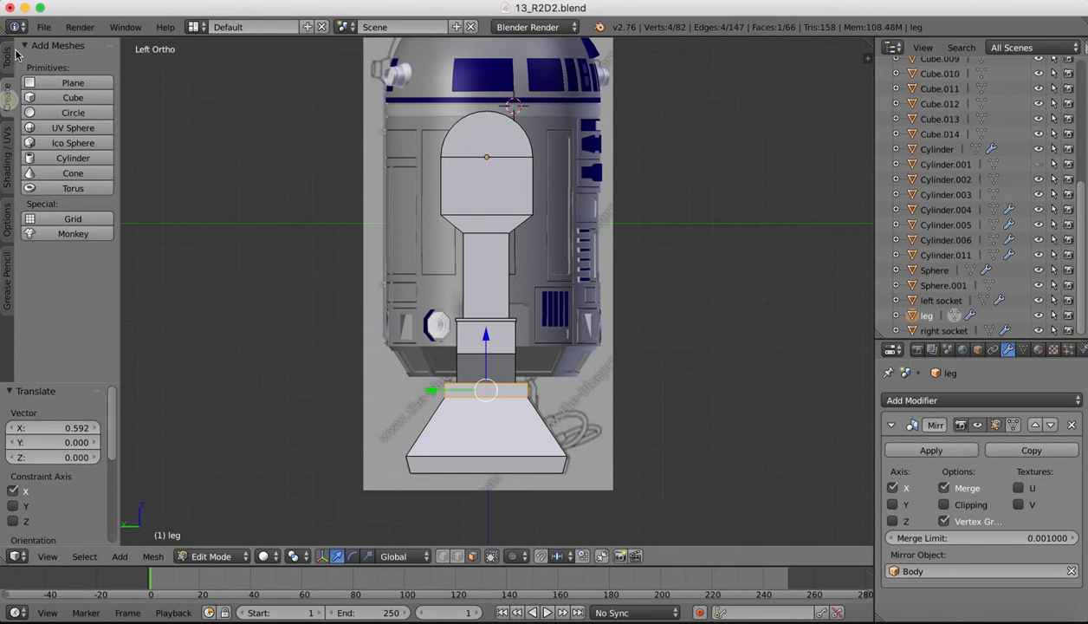
left_click(84, 112)
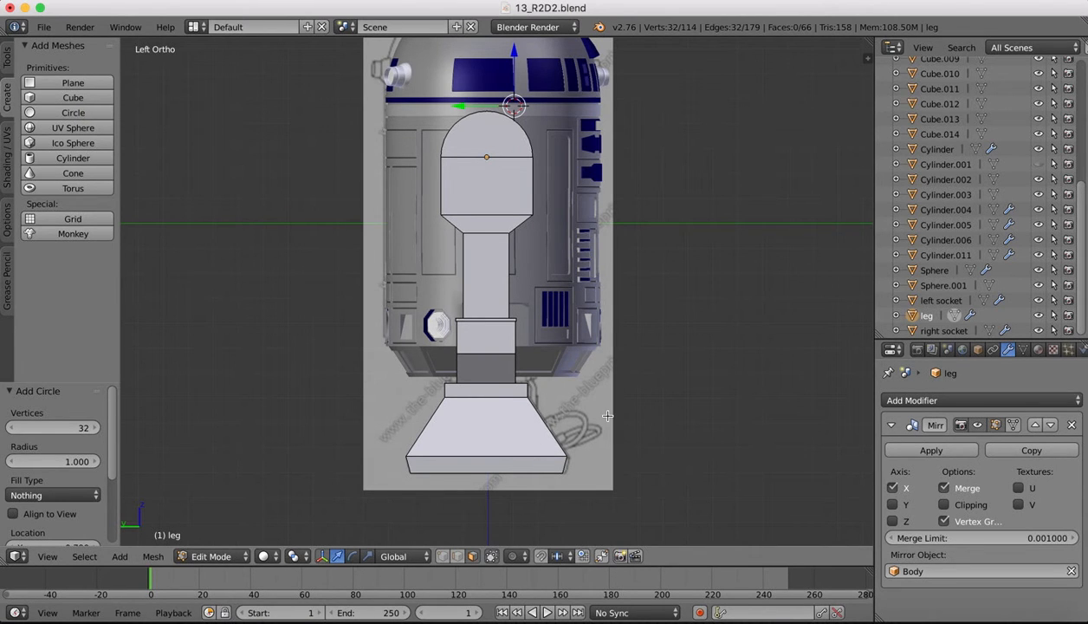
scroll(632, 303, "down", 1)
scroll(632, 303, "right", 5)
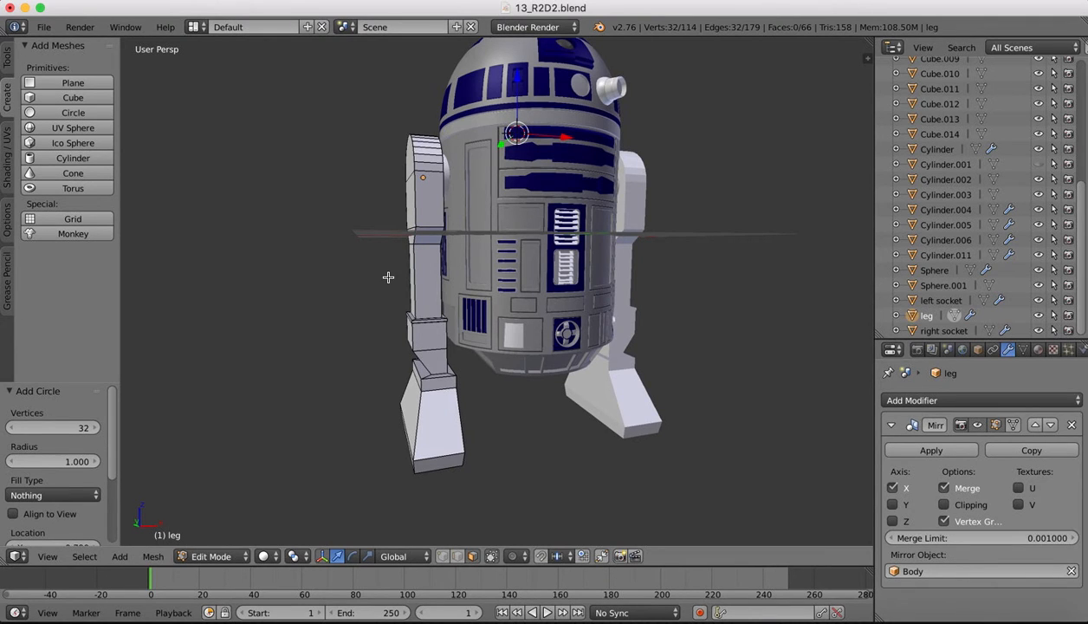
key("super+z")
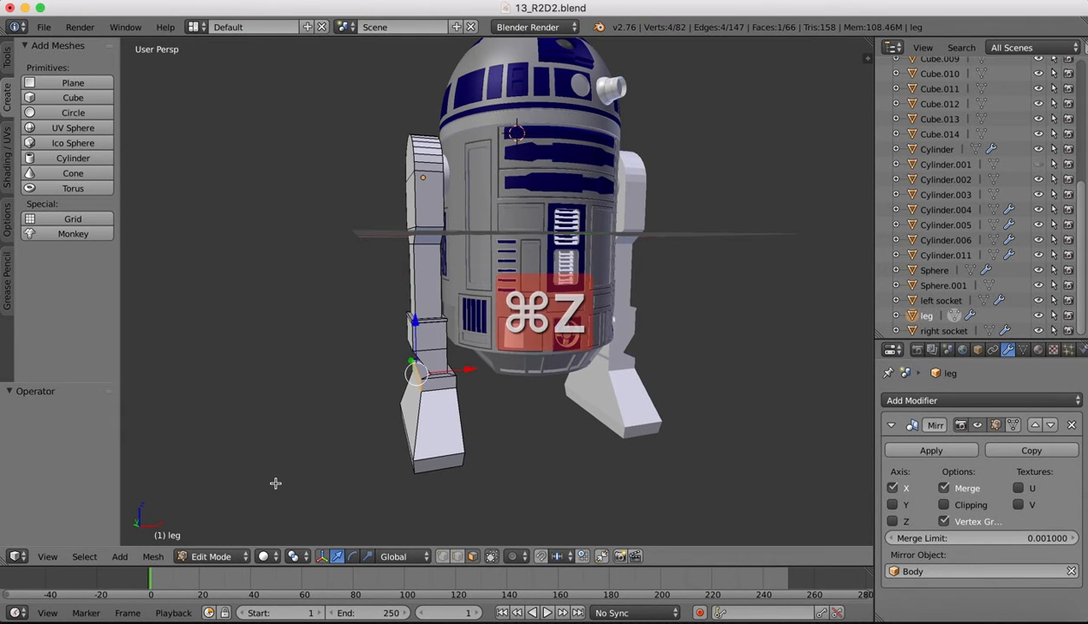
Add a 32-vertex mesh circle as a separate object in Object Mode and move it about -6.205 along X.
left_click(216, 555)
left_click(221, 539)
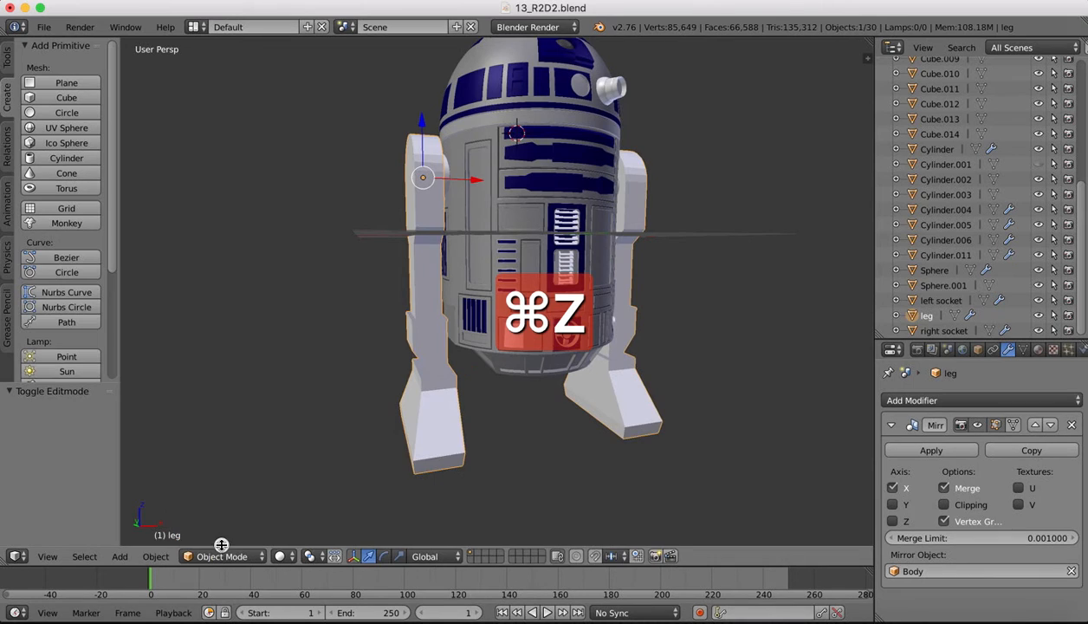
left_click(67, 112)
key("g")
key("x")
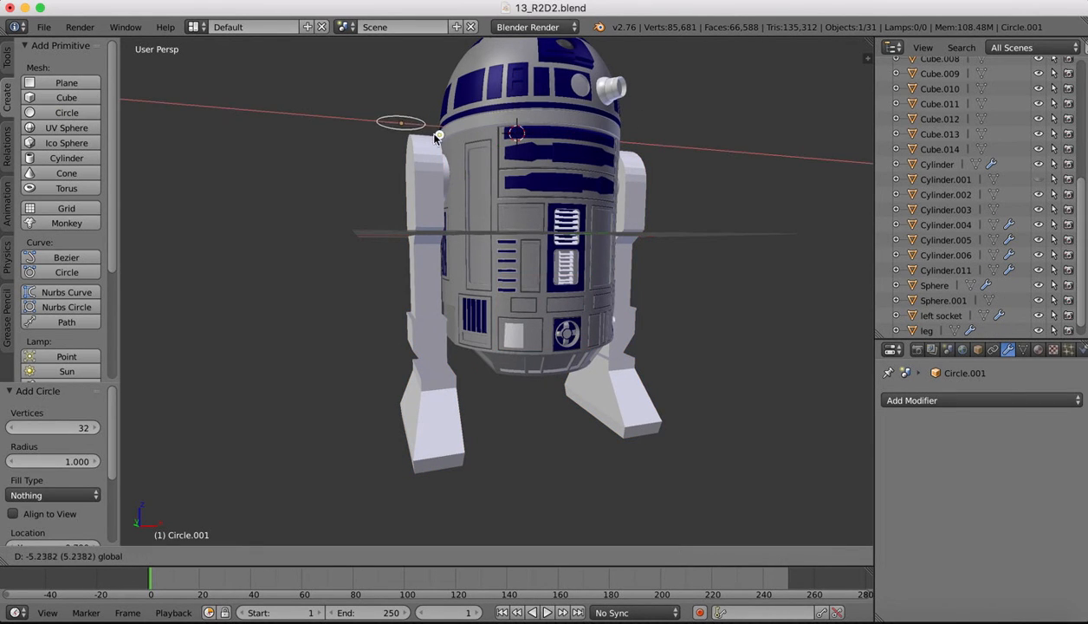
left_click(378, 134)
Lower the circle by about 12.527 along Z to the height of the foot, using the left view.
left_click(47, 558)
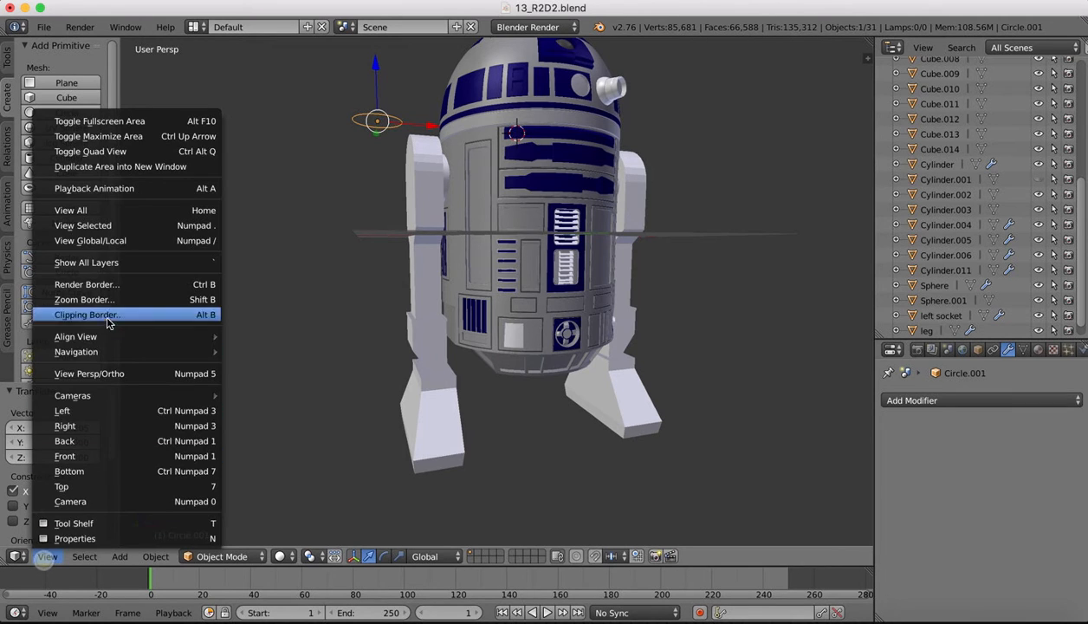
left_click(69, 411)
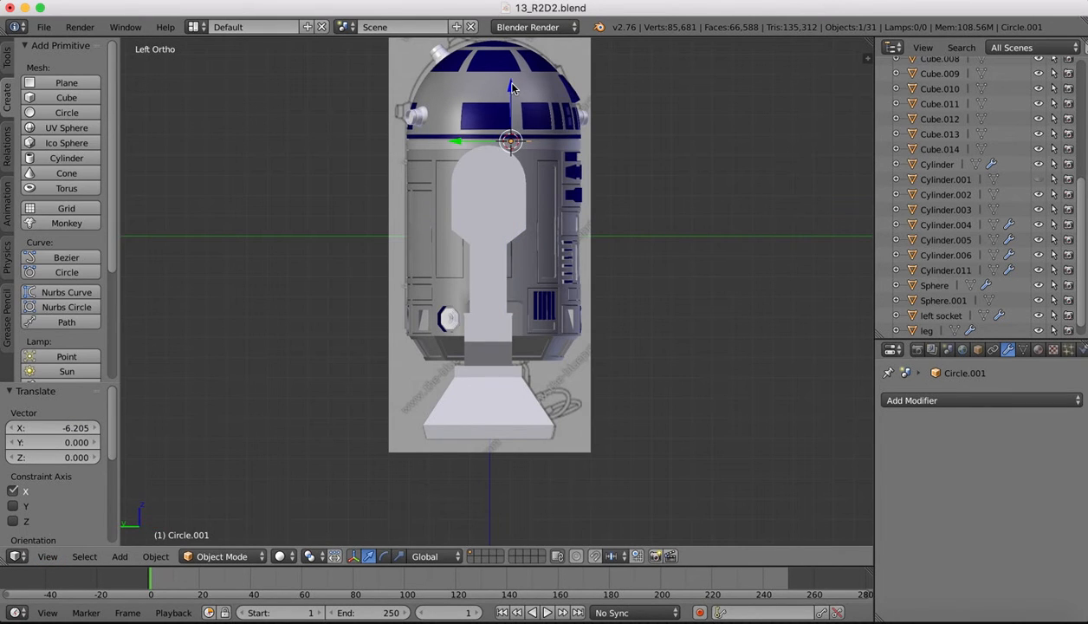
key("g")
key("z")
left_click(500, 339)
Rotate the circle 90° about the Y axis so it faces the side of the foot.
key("r")
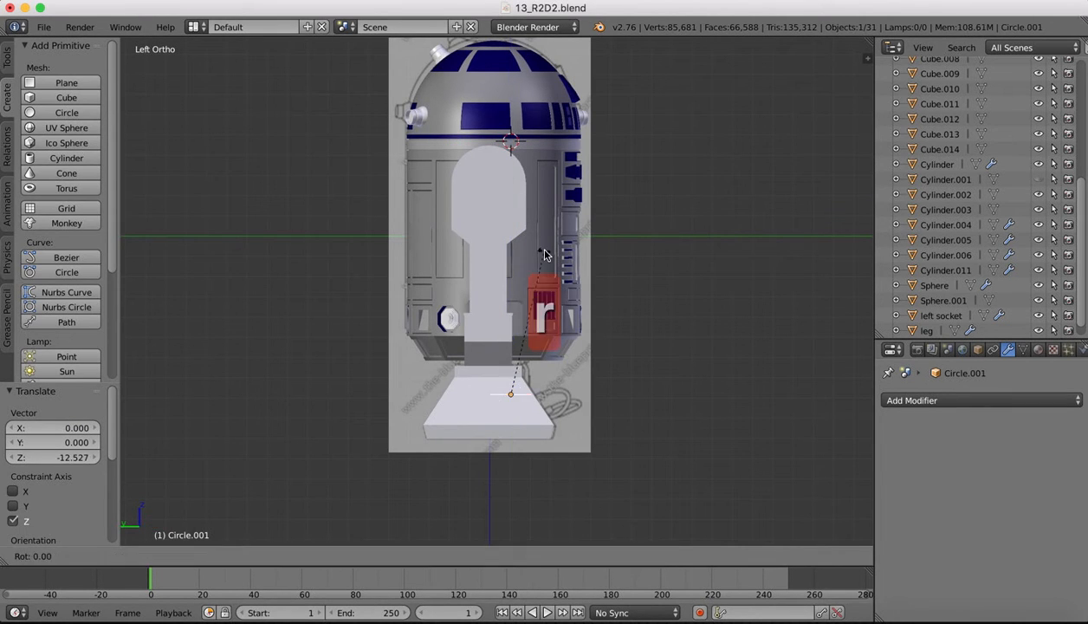
key("z")
key("x")
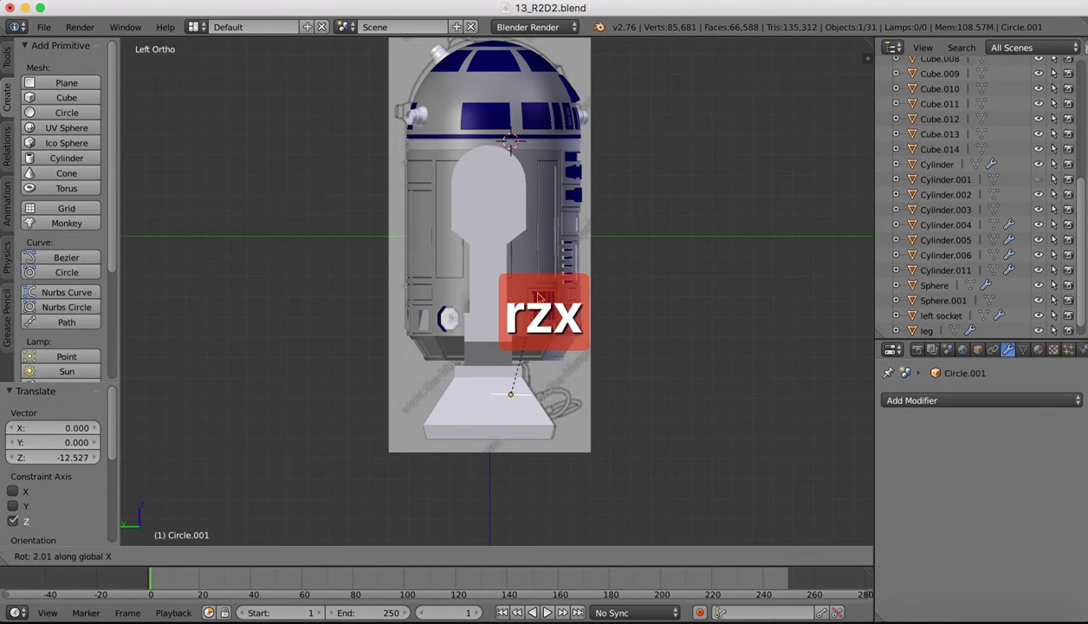
type("y90")
left_click(536, 344)
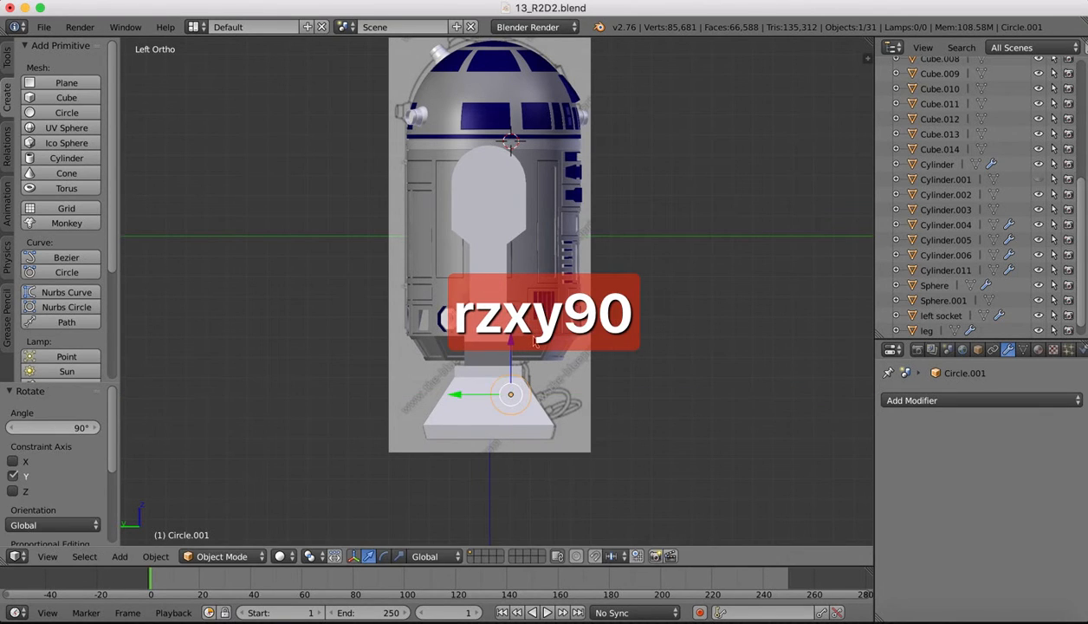
Scale the circle by about 1.57 and place it centred on the foot, about 1.084 lower in Z.
left_click_drag(460, 398, 439, 396)
key("s")
left_click(496, 370)
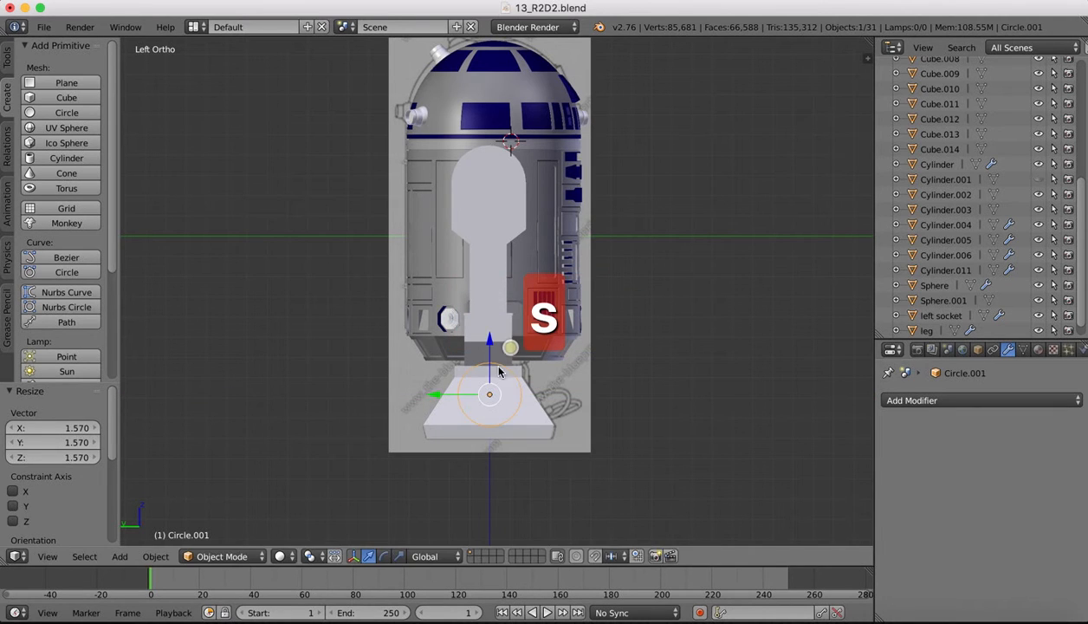
left_click_drag(486, 339, 481, 371)
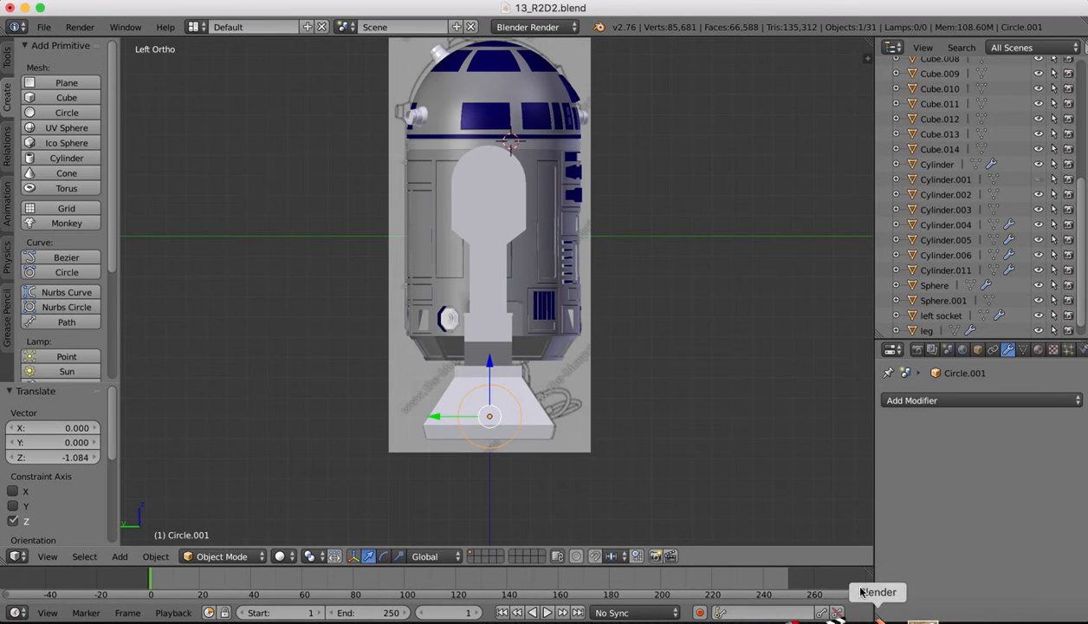
Check the foot detail in the R2-D2 reference images and open the circle in Edit Mode with vertex selection.
left_click(905, 618)
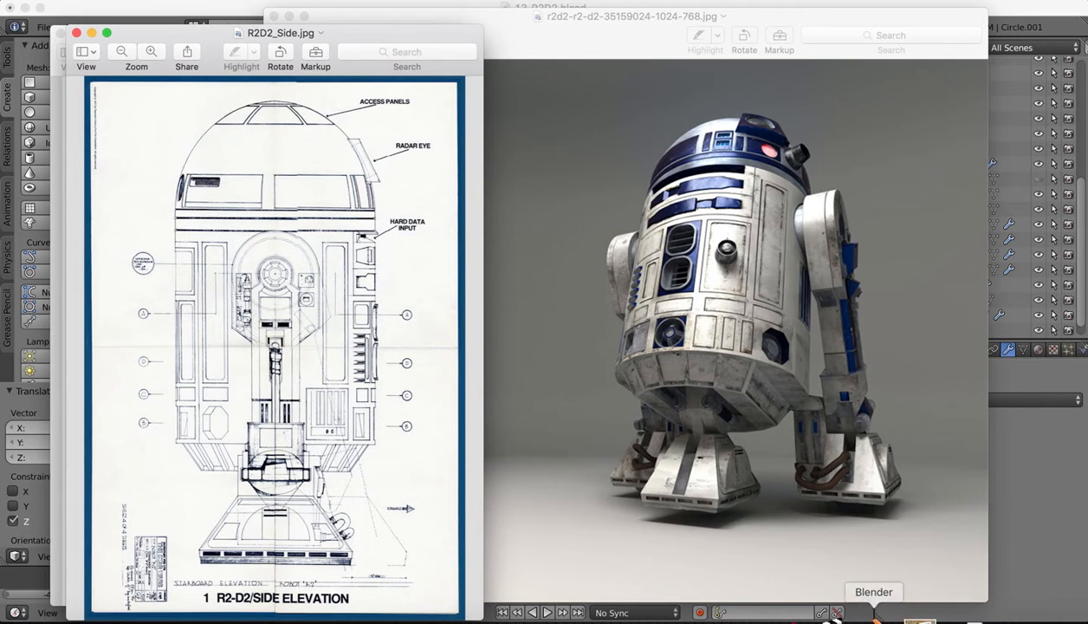
left_click(868, 618)
scroll(523, 409, "up", 1)
middle_click_drag(523, 409, 523, 410)
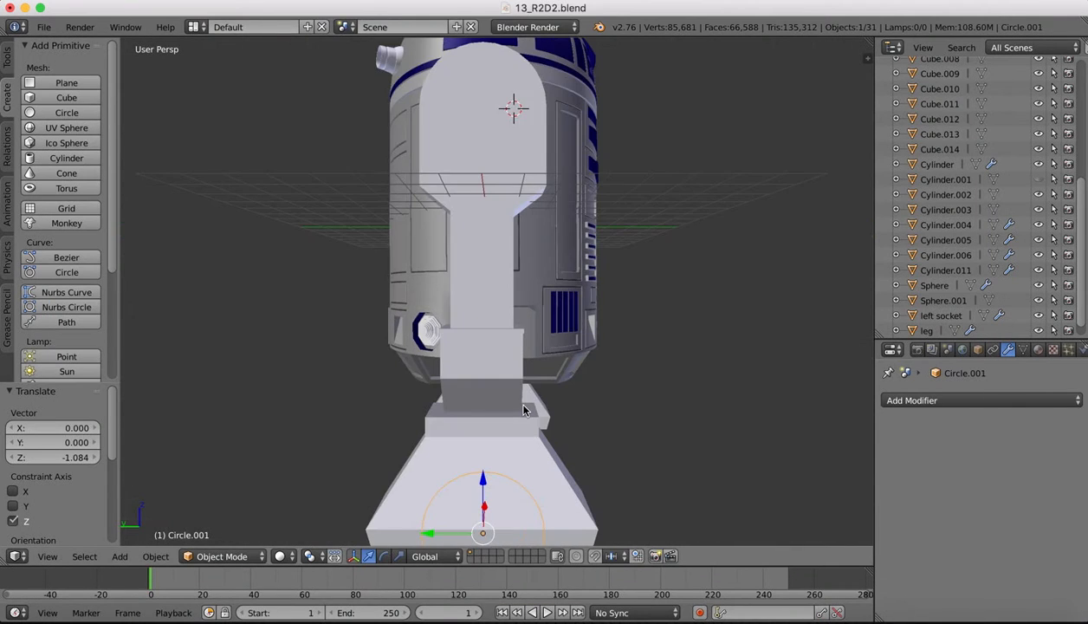
key("Tab")
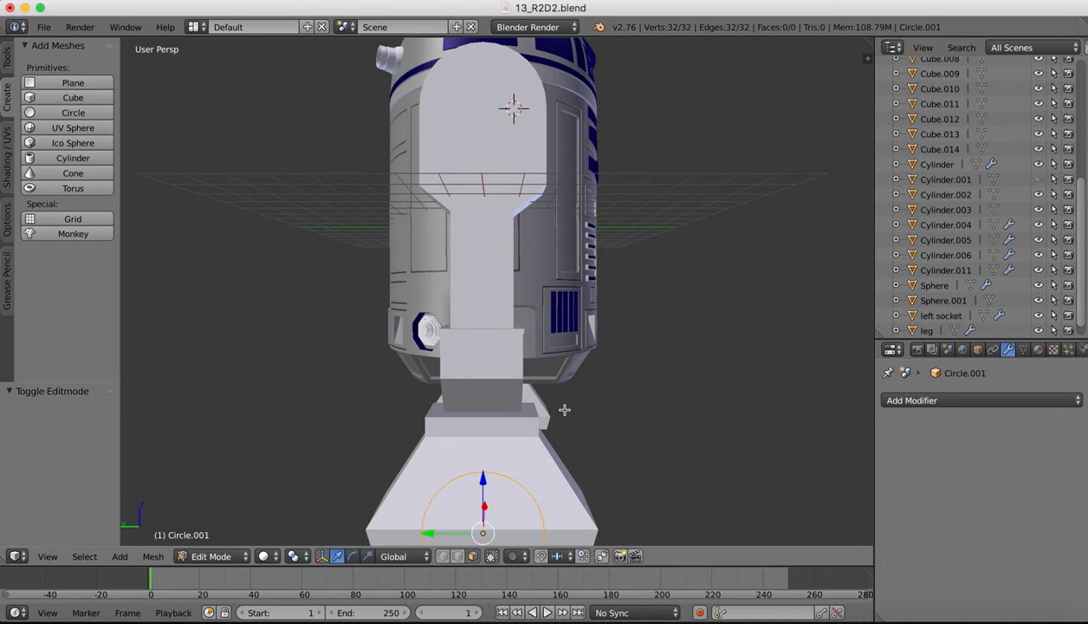
scroll(564, 409, "down", 3, "shift")
left_click(443, 555)
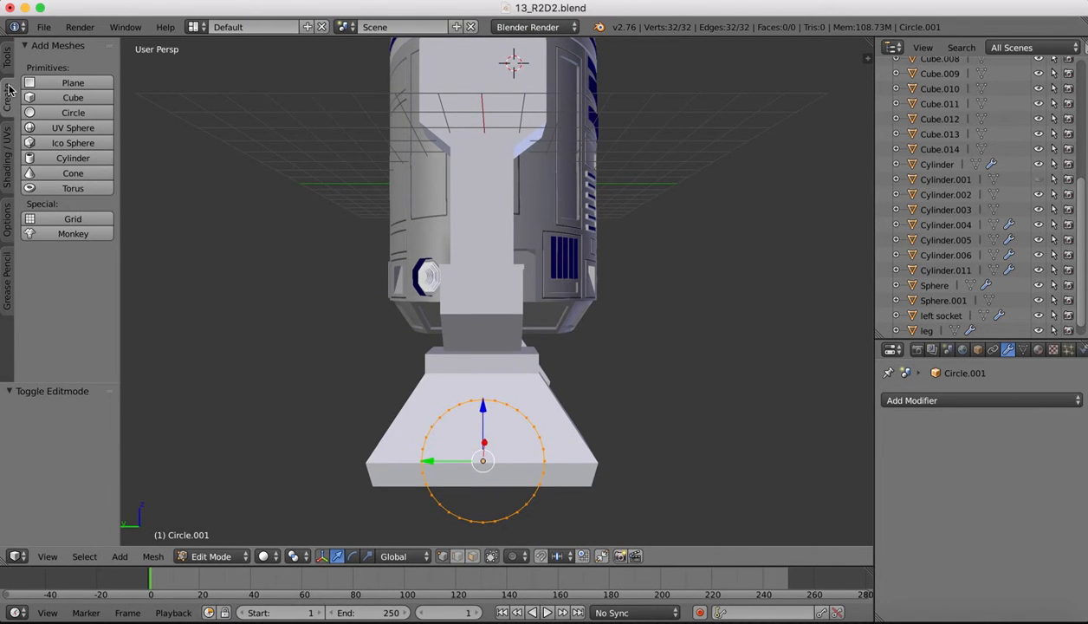
left_click(7, 59)
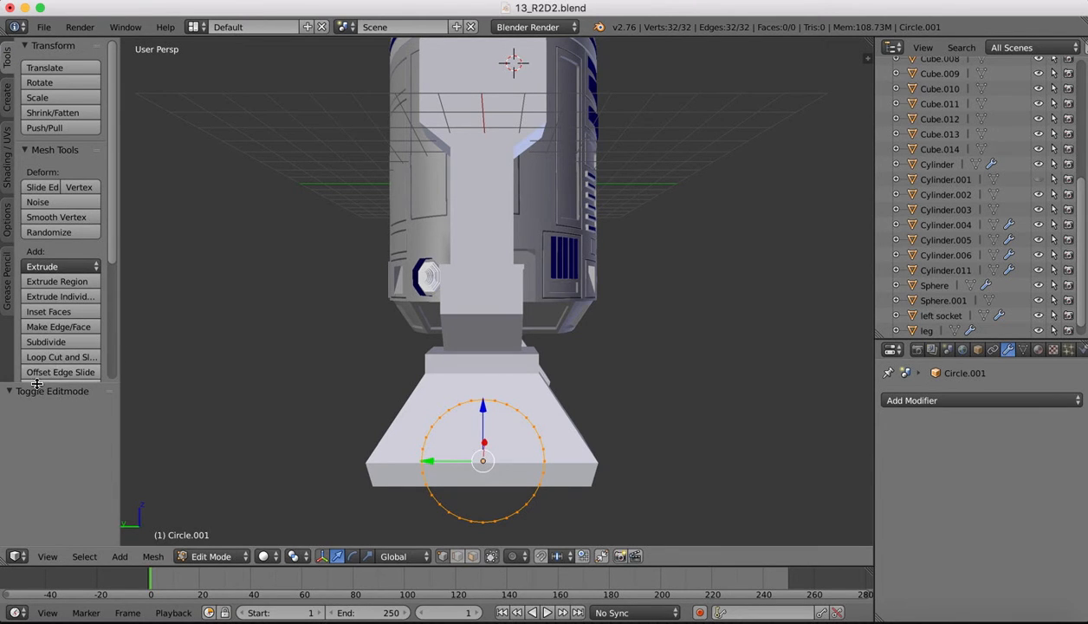
scroll(47, 369, "down", 3)
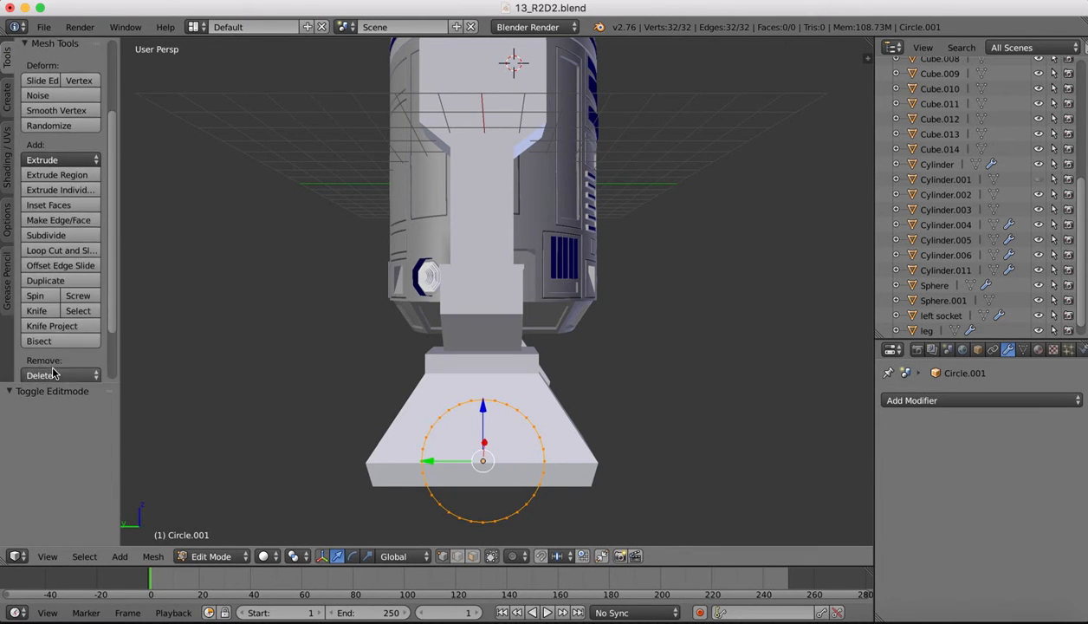
left_click(36, 310)
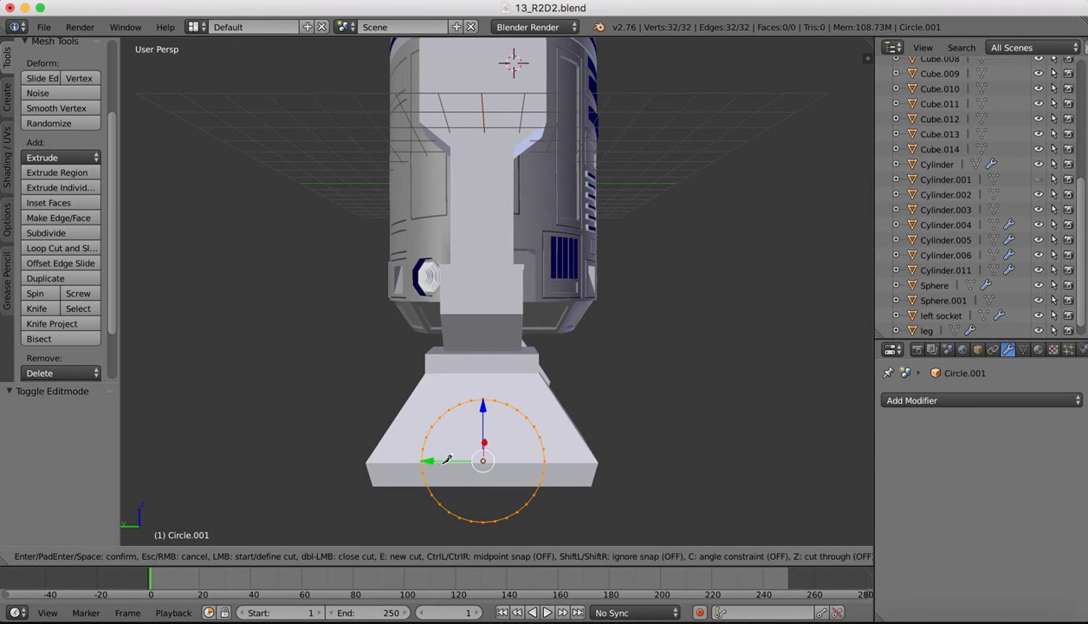
left_click(545, 460)
left_click(423, 460)
key("Escape")
Delete the vertices of the circle's lower half, including the two at mid-height, and return to Object Mode.
scroll(517, 482, "up", 2)
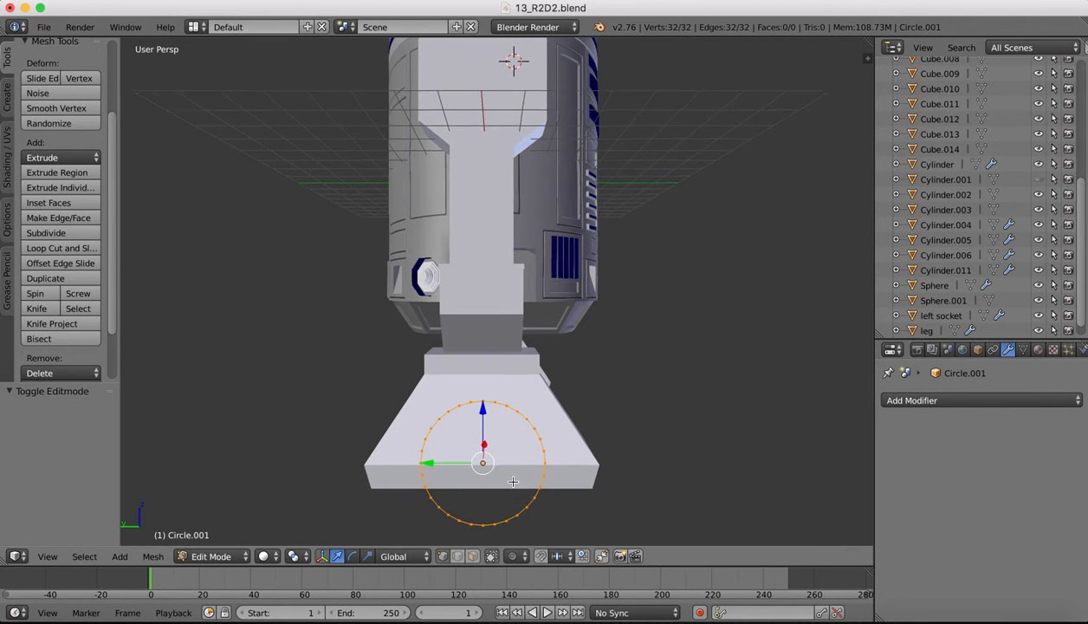
scroll(512, 481, "down", 3, "shift")
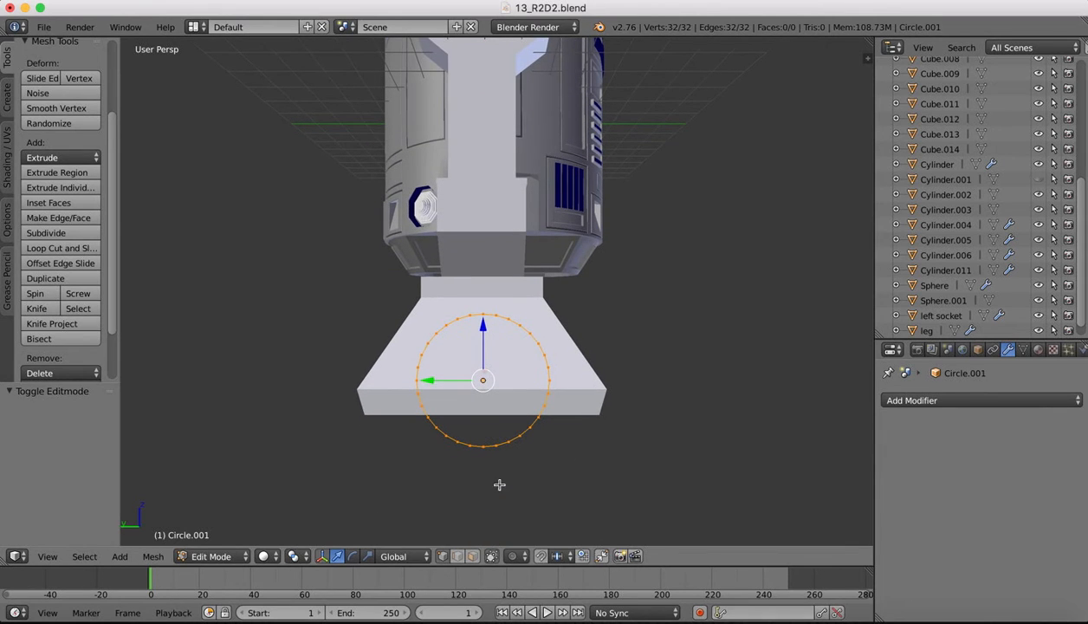
right_click(469, 445)
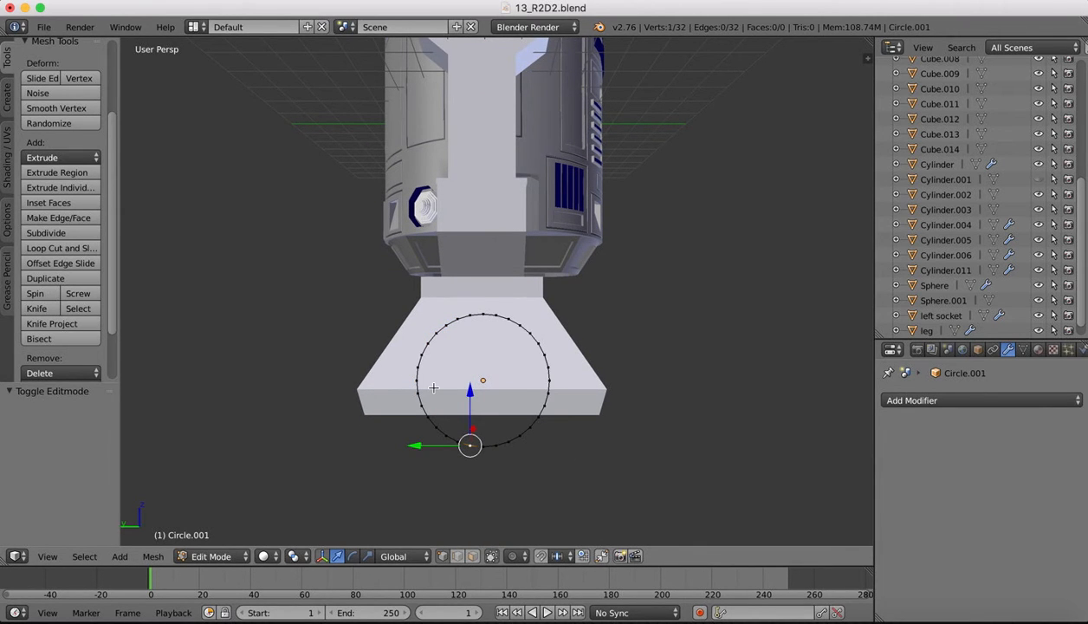
key("b")
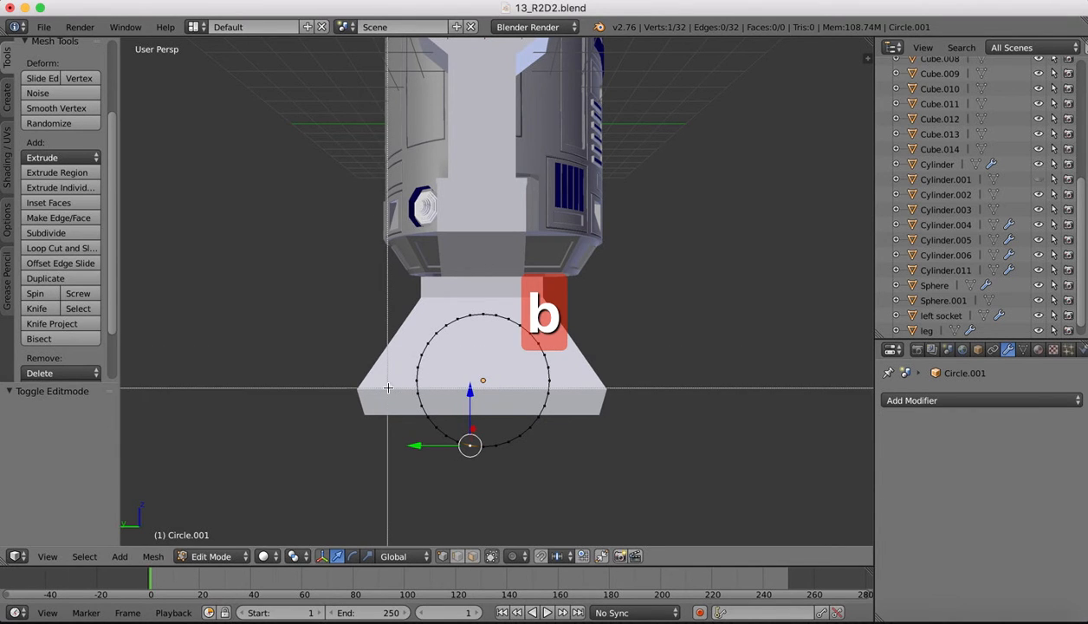
left_click_drag(387, 390, 614, 485)
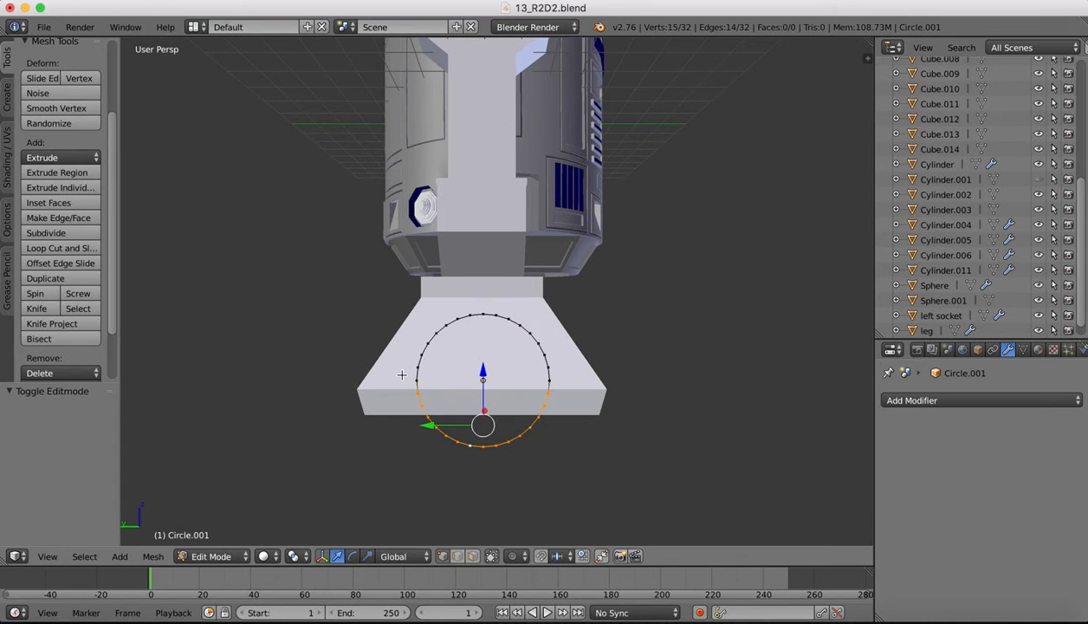
key("b")
left_click_drag(401, 410, 597, 509)
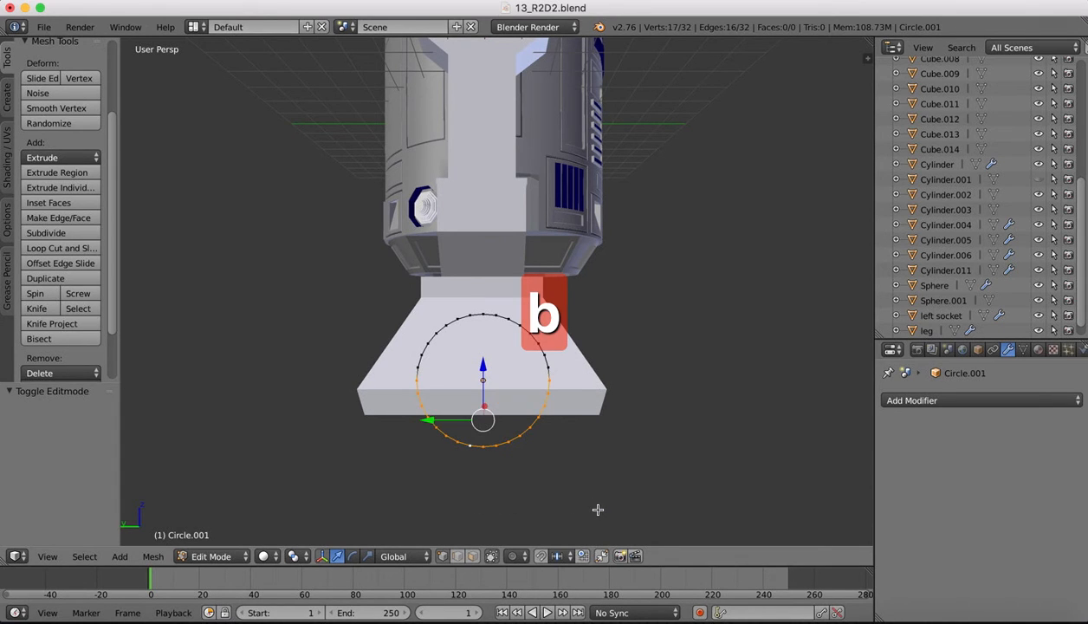
key("x")
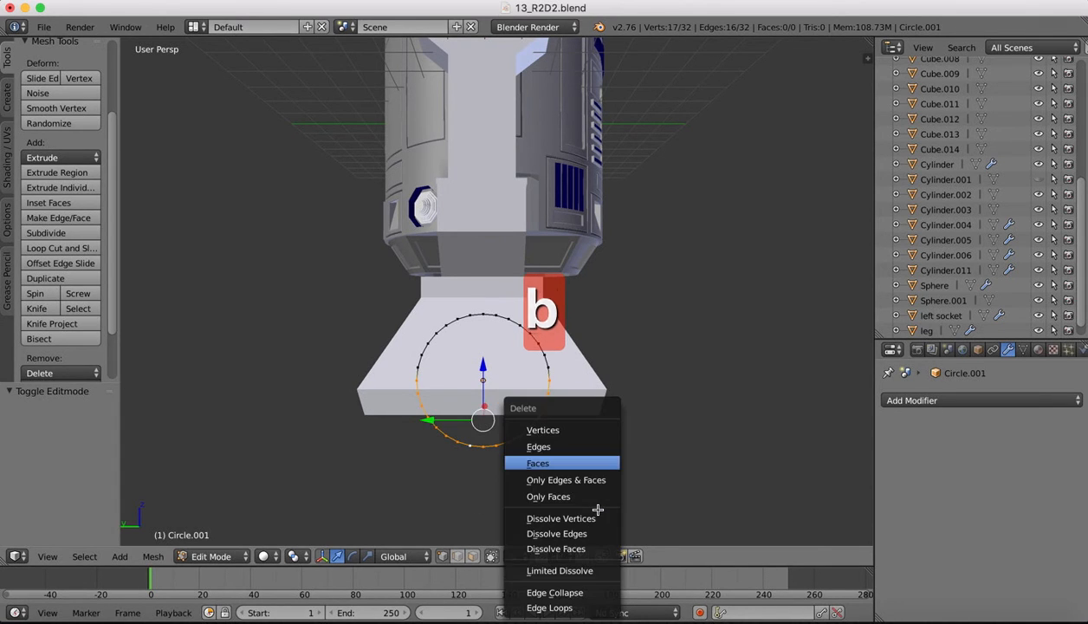
left_click(544, 431)
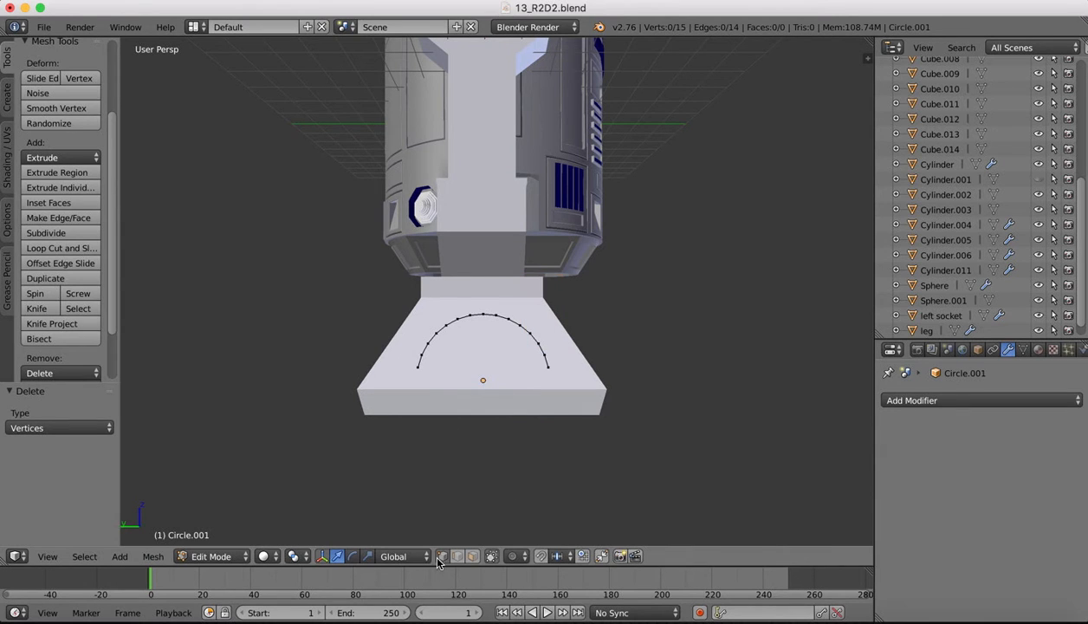
key("Tab")
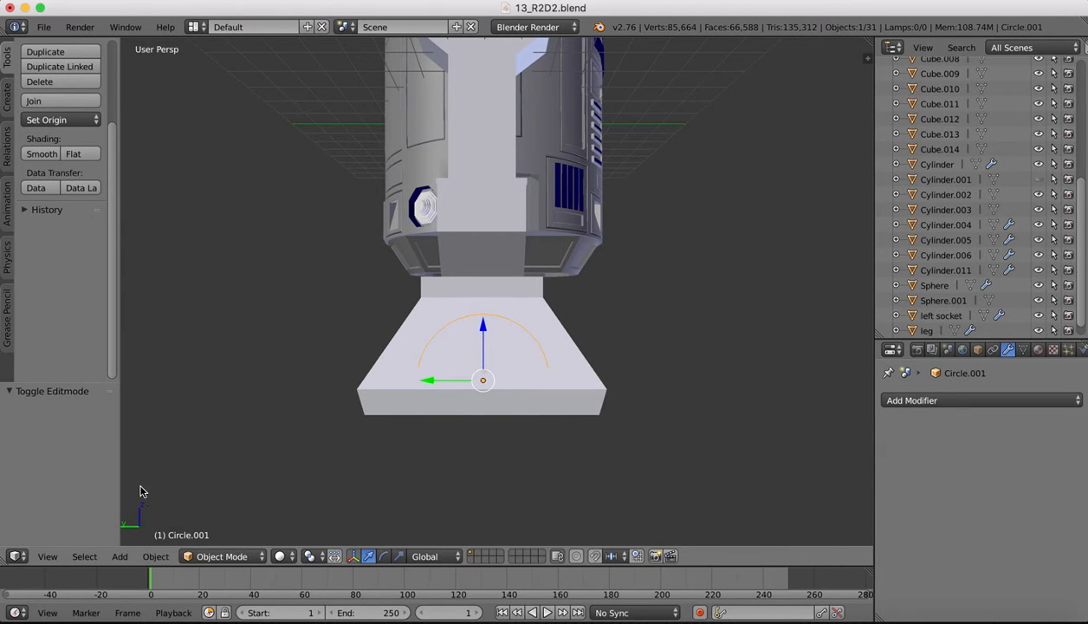
Lower the arc on the foot by about 0.577 along Z in the left view, compare it with the side blueprint, and raise it 0.130.
left_click(49, 556)
left_click(74, 417)
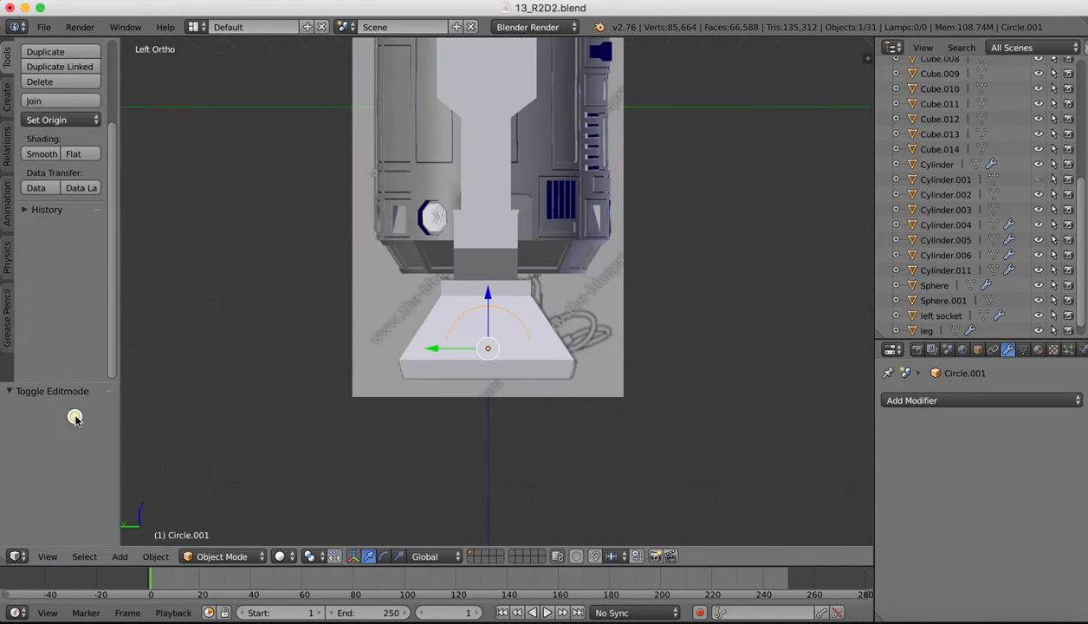
middle_click_drag(487, 287, 490, 287)
scroll(490, 287, "up", 2)
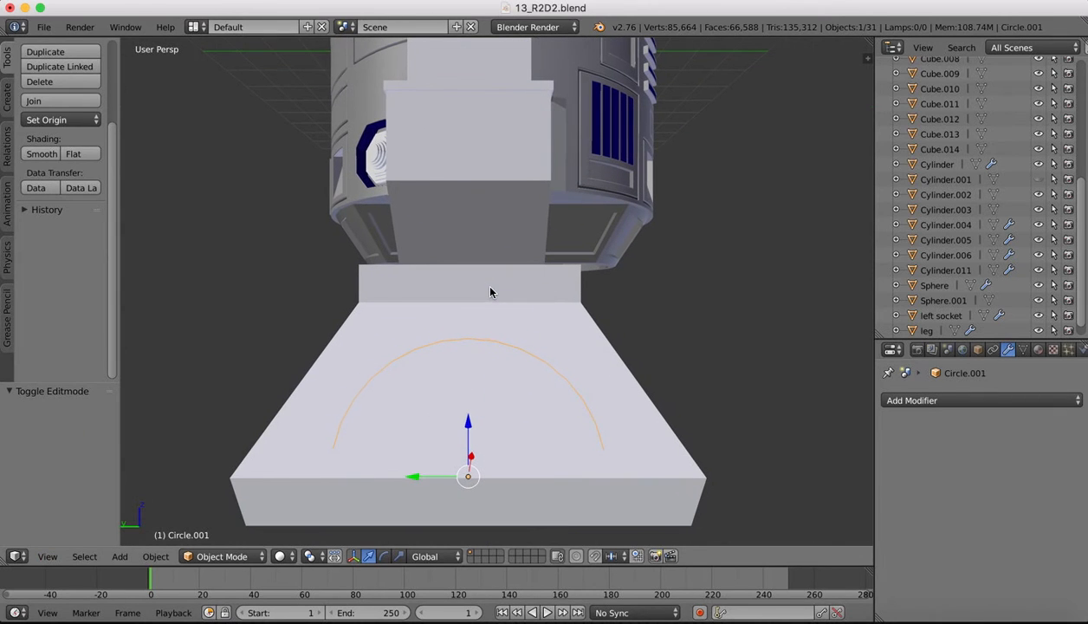
left_click(47, 555)
left_click(75, 417)
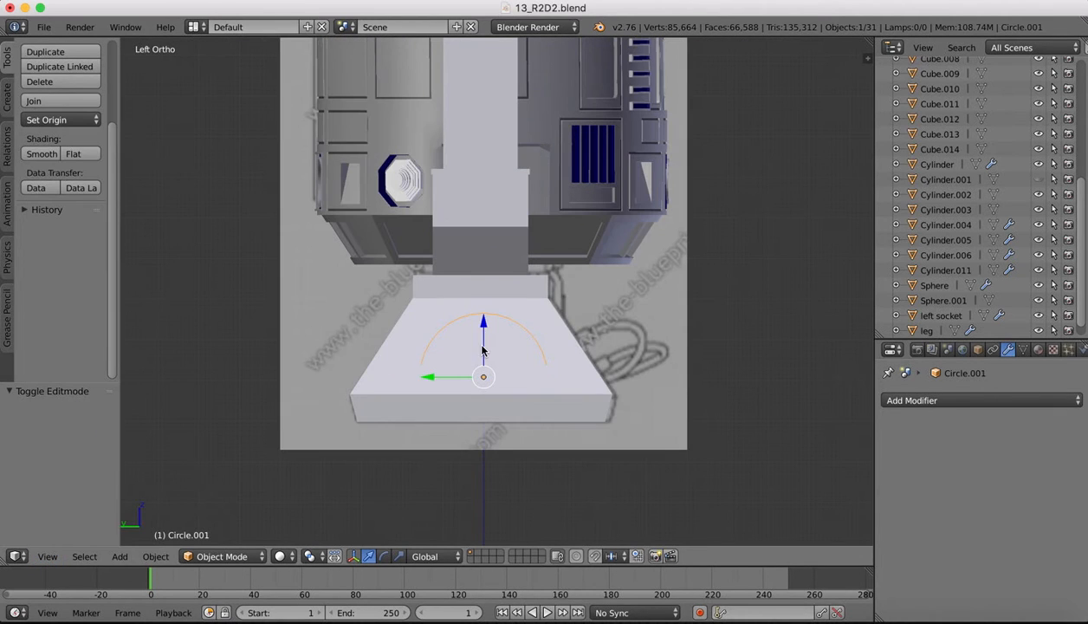
left_click_drag(483, 322, 478, 348)
left_click(929, 613)
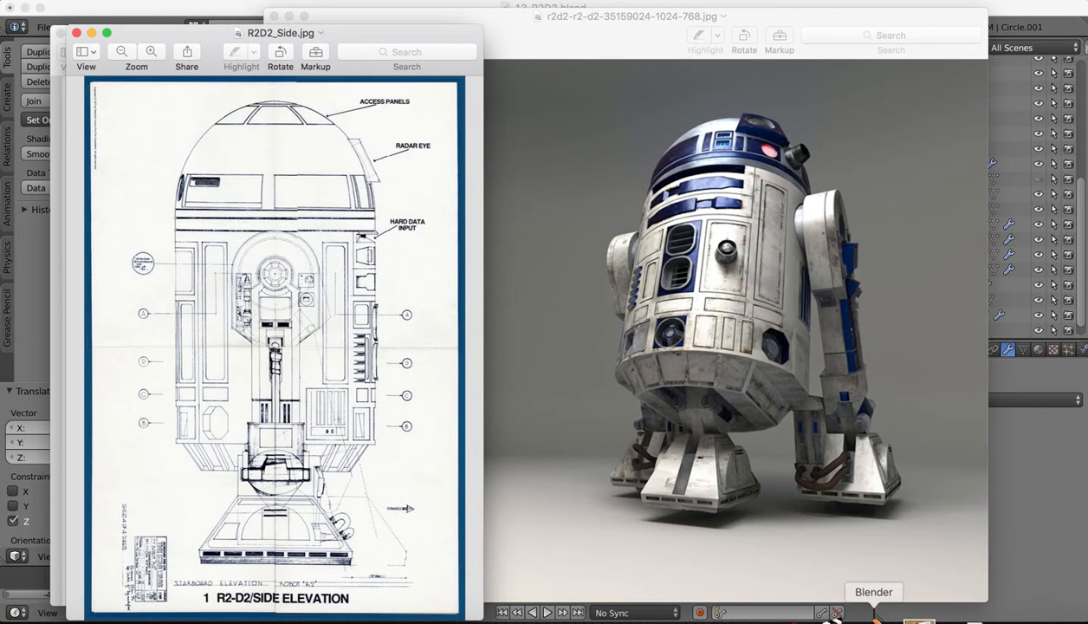
left_click(873, 617)
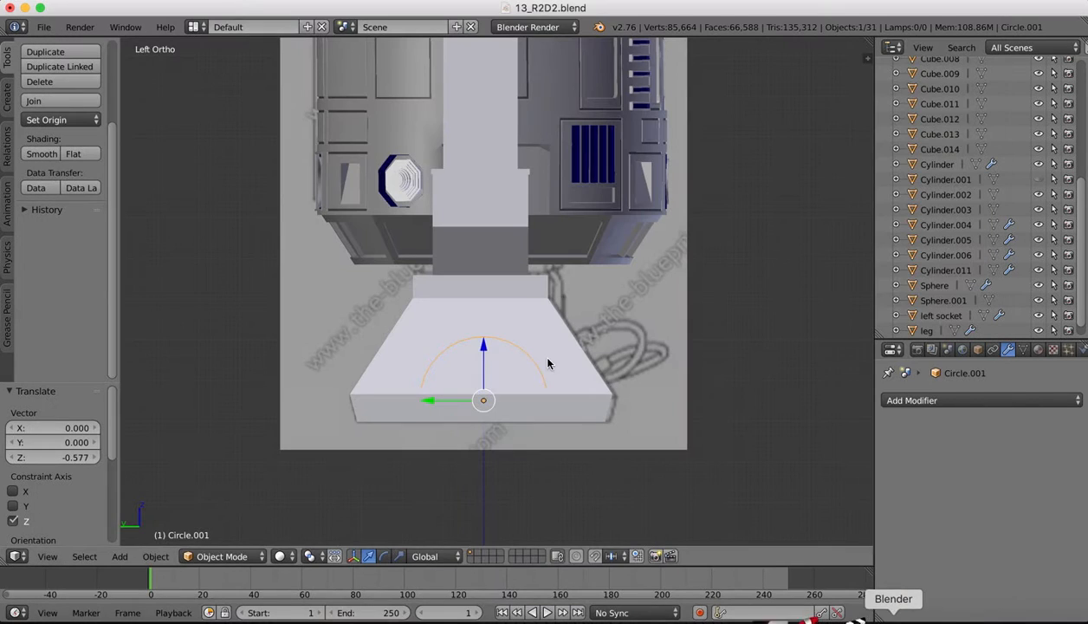
left_click_drag(483, 347, 484, 340)
key("s")
key("z")
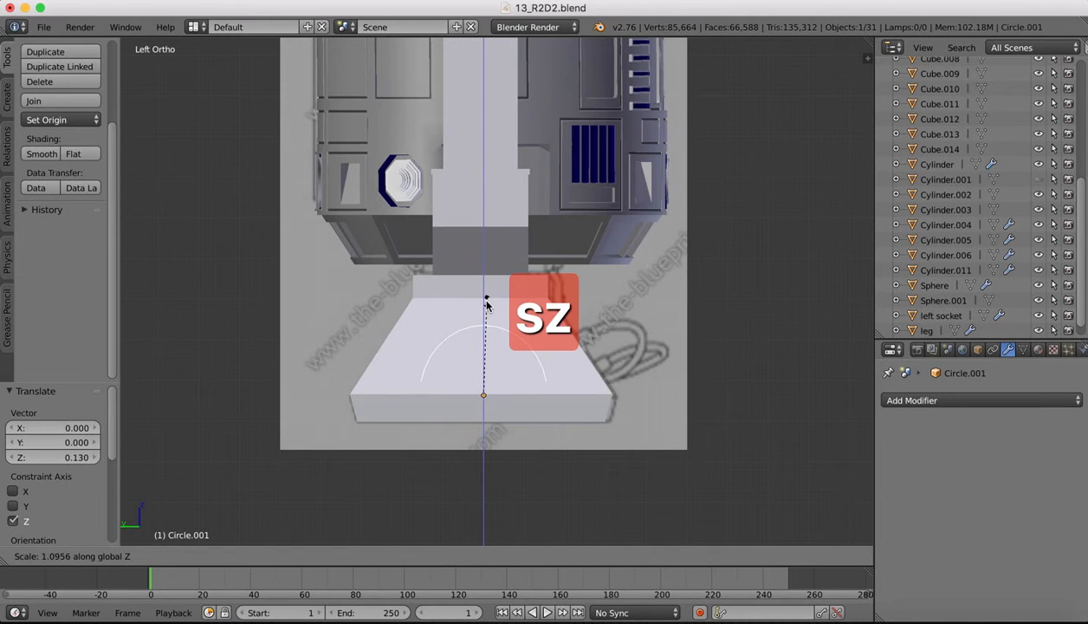
right_click(486, 303)
Scale the arc uniformly by about 1.227, check it against the reference images, and lower it by about 0.019 along Z.
key("s")
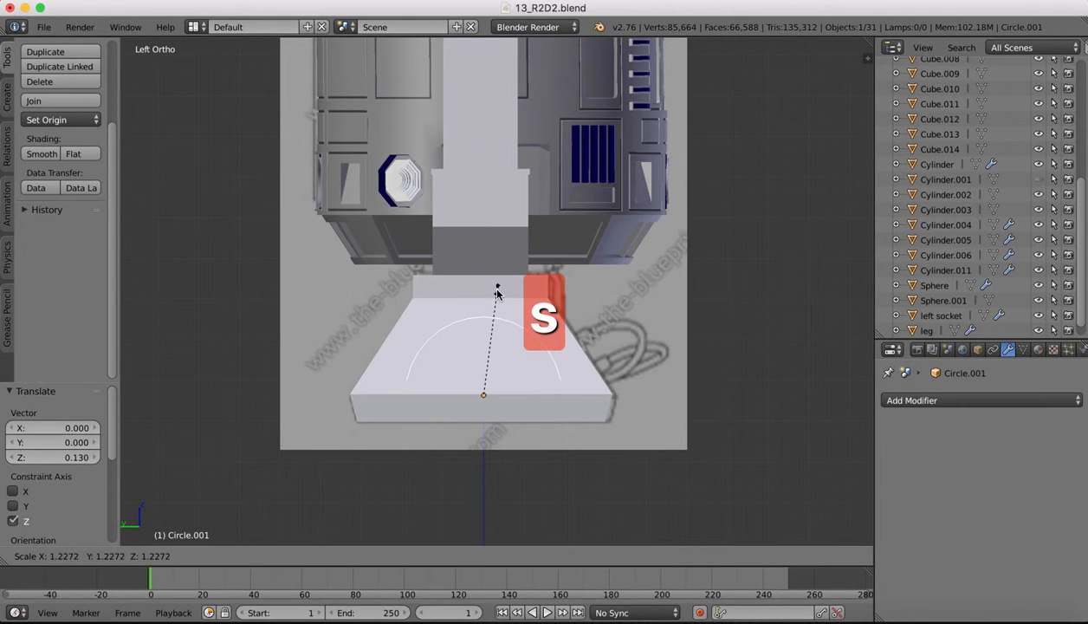
left_click(497, 293)
left_click(914, 618)
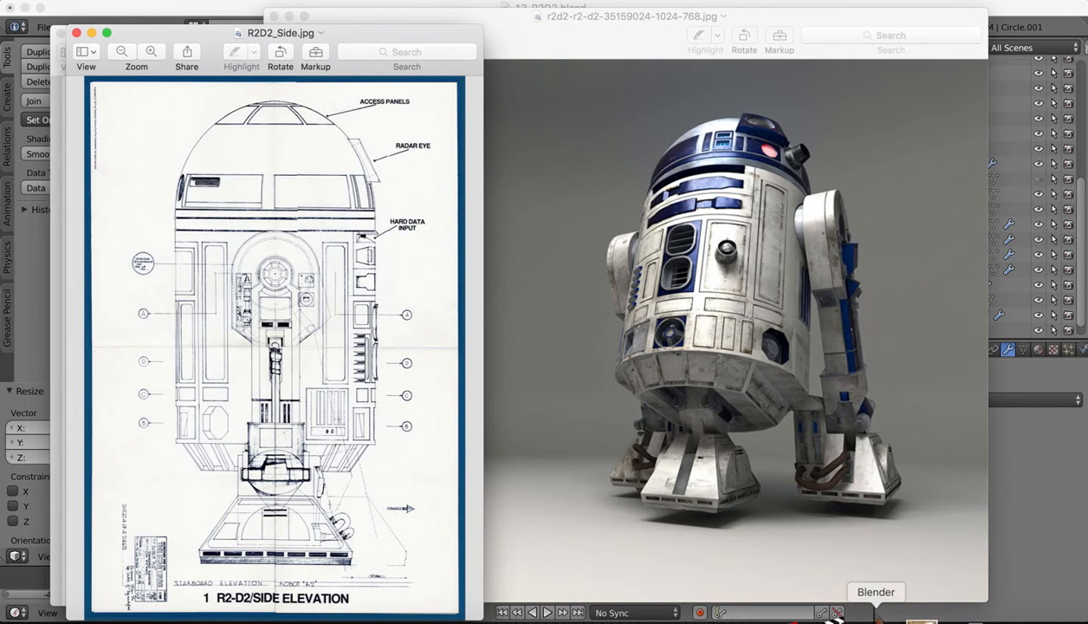
left_click(875, 617)
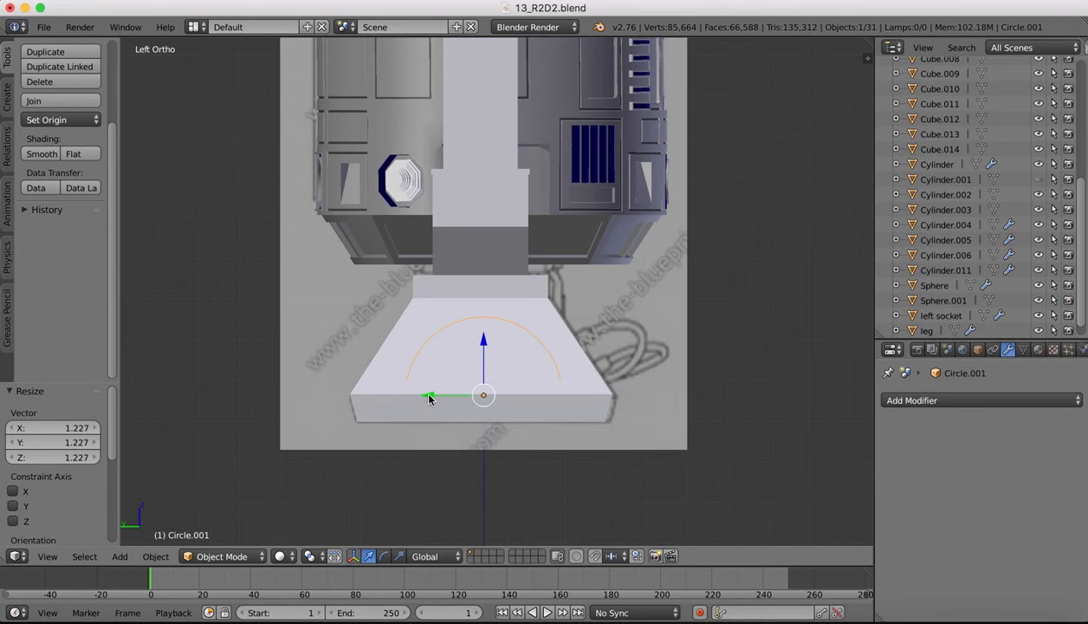
left_click_drag(483, 341, 459, 351)
Add a horizontal loop cut around the leg's foot, slid down level with the ends of the arc.
right_click(420, 362)
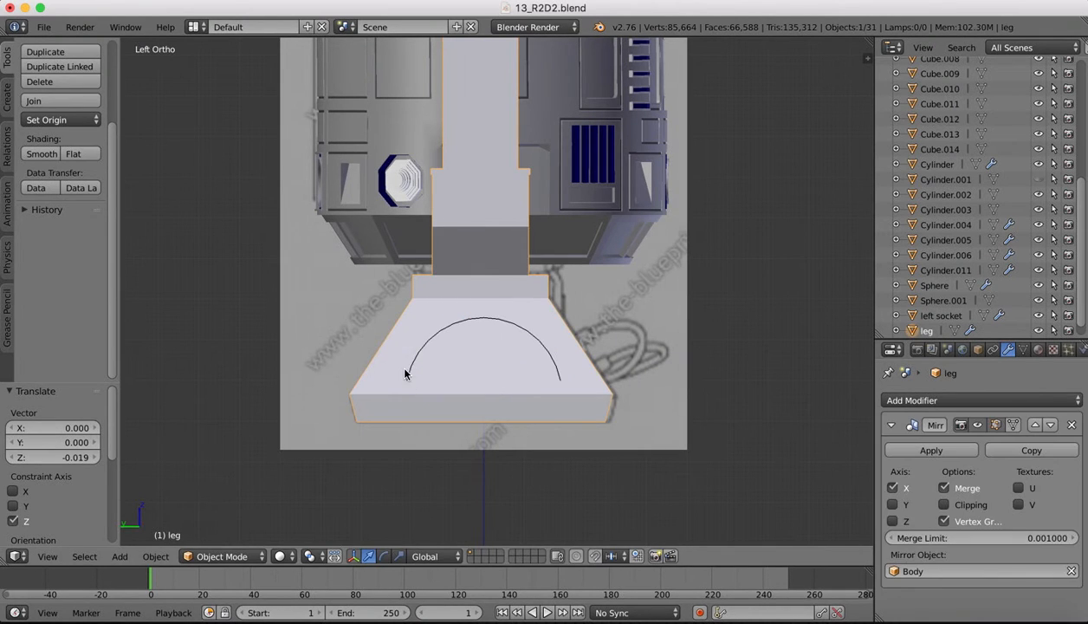
key("Tab")
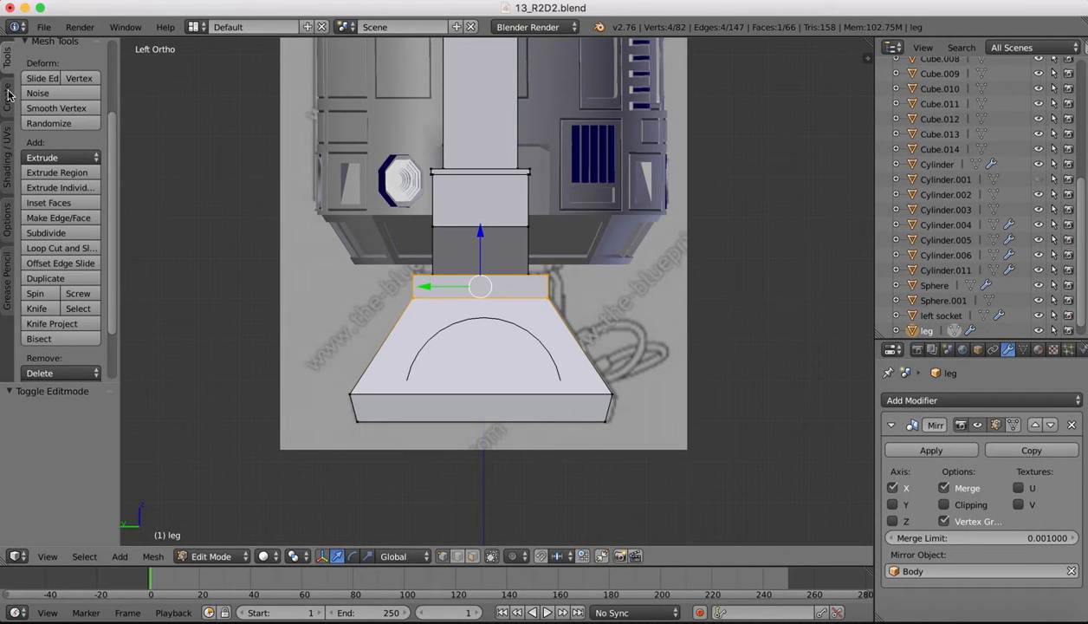
scroll(65, 321, "down", 2)
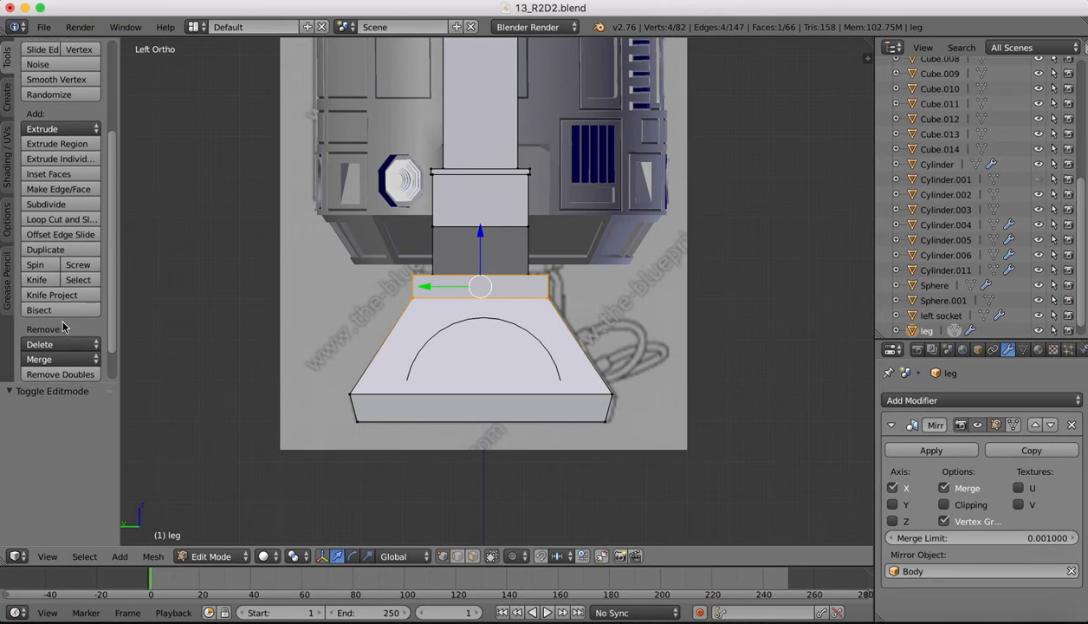
left_click(60, 213)
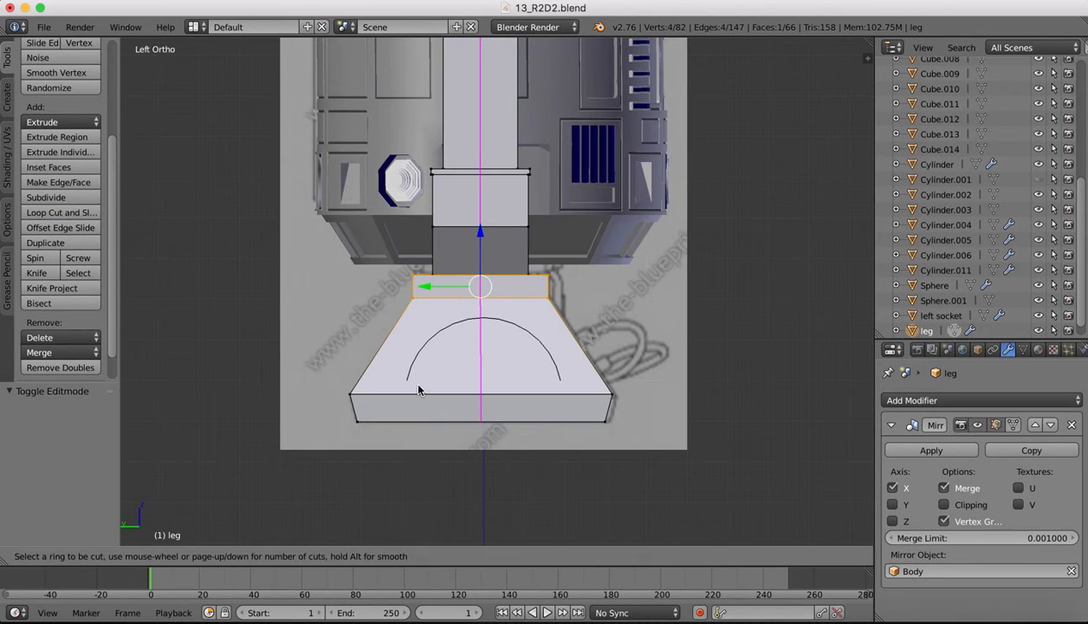
left_click(379, 381)
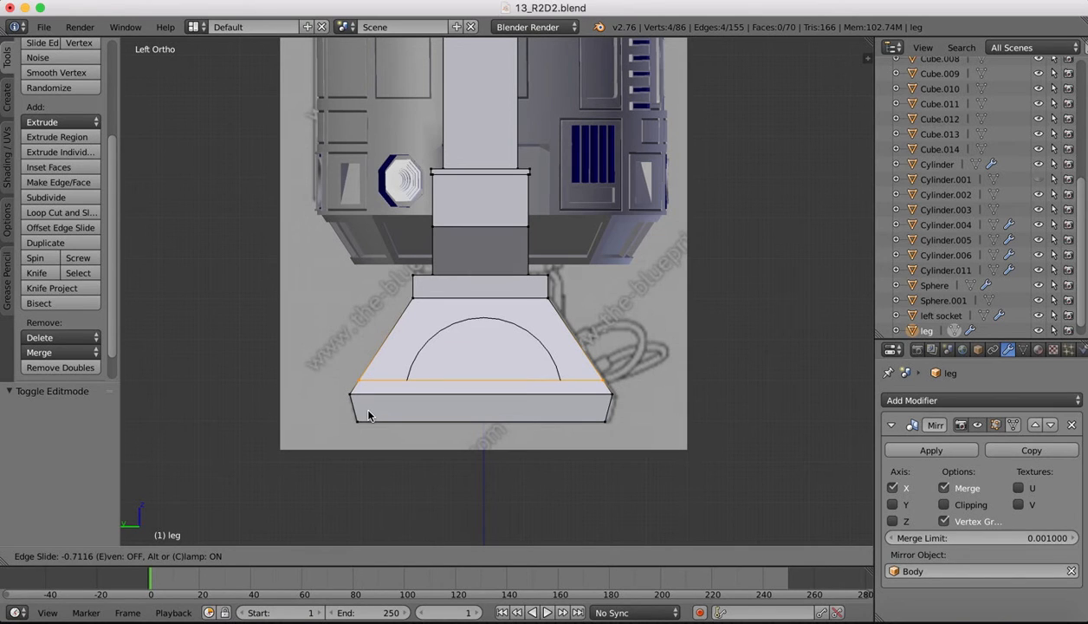
left_click(368, 413)
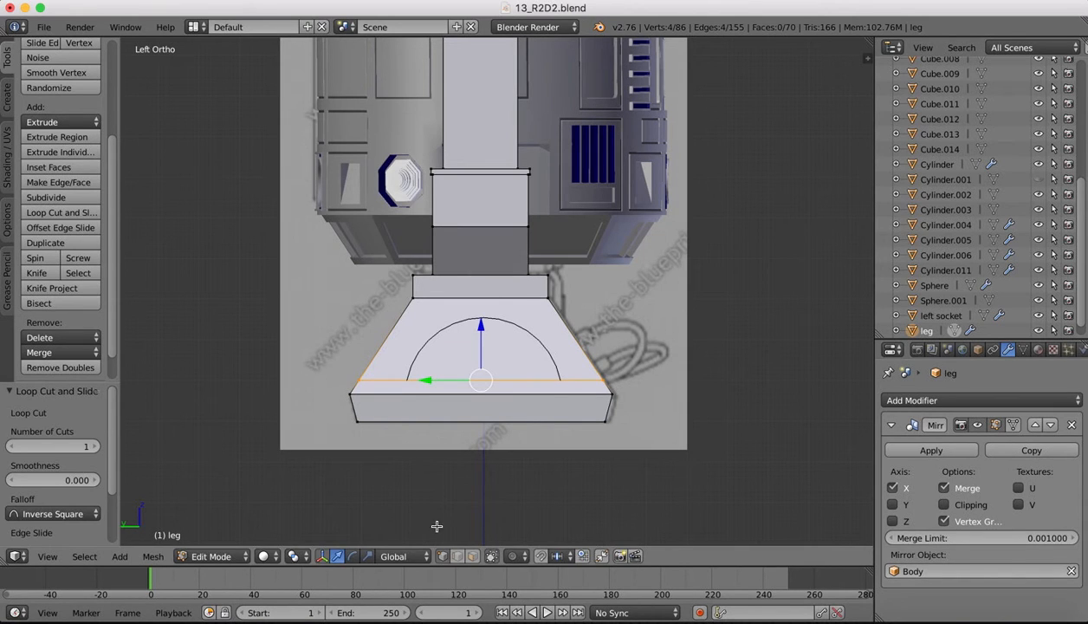
Knife-project the arc onto the leg mesh from the left view to cut a half-circle face into the foot's side.
key("Tab")
right_click(426, 342, "shift")
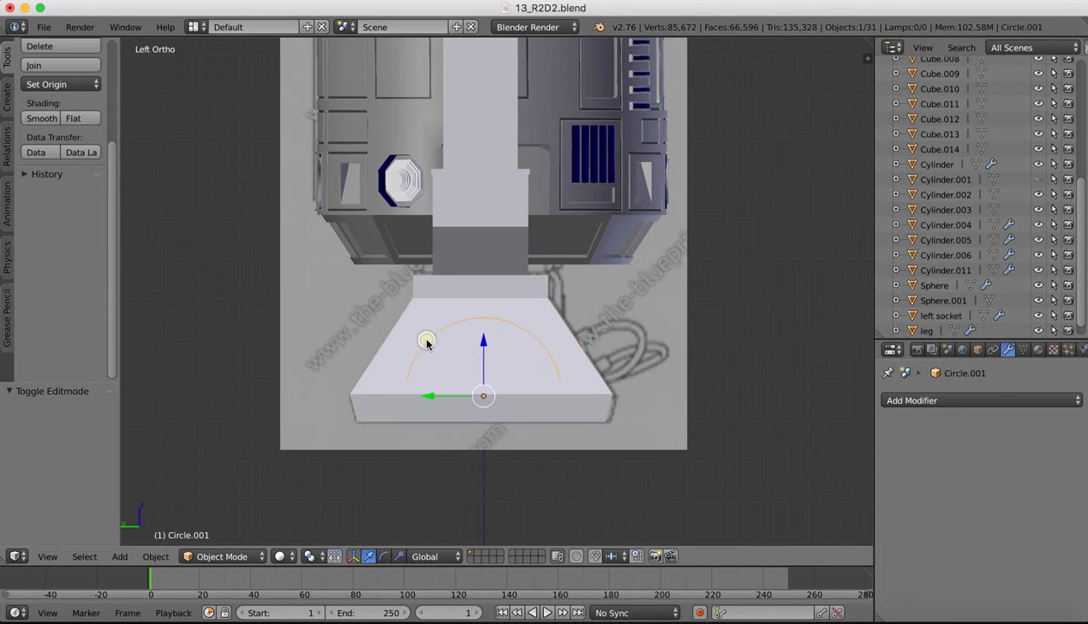
right_click(403, 343, "shift")
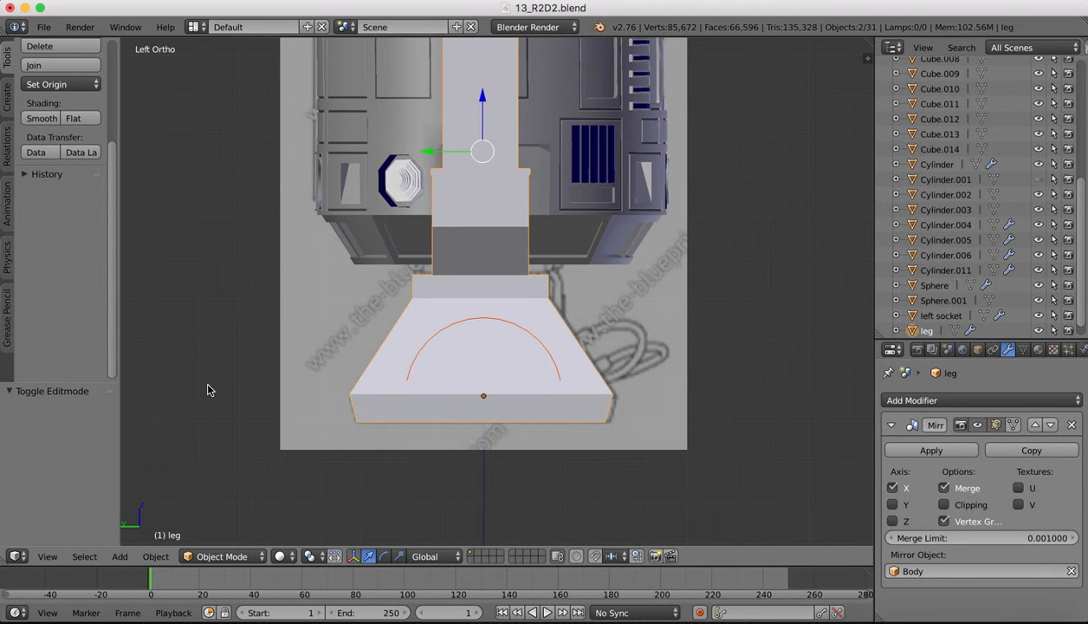
key("Tab")
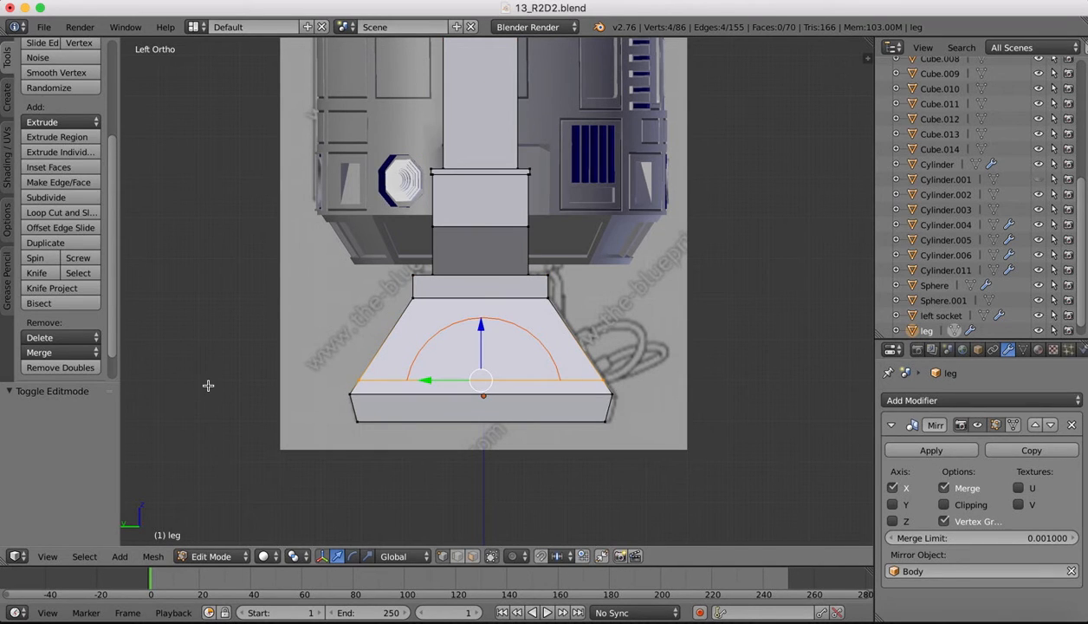
scroll(70, 239, "down", 2)
left_click(53, 267)
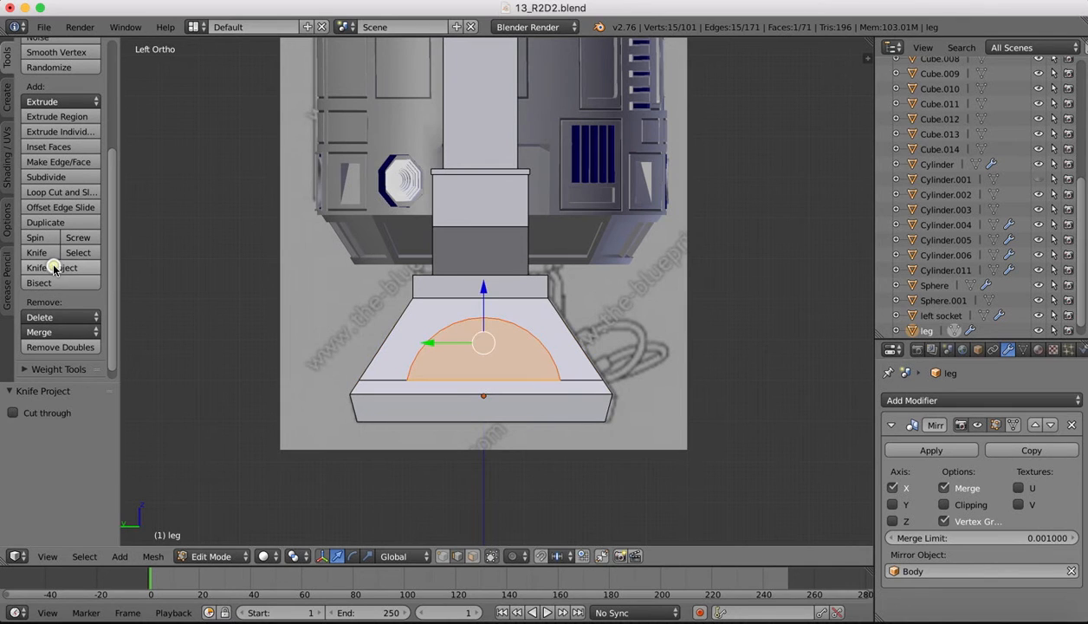
Extrude the half-circle face in place and rotate it about -9.939° around the Y axis.
middle_click_drag(513, 343, 517, 349)
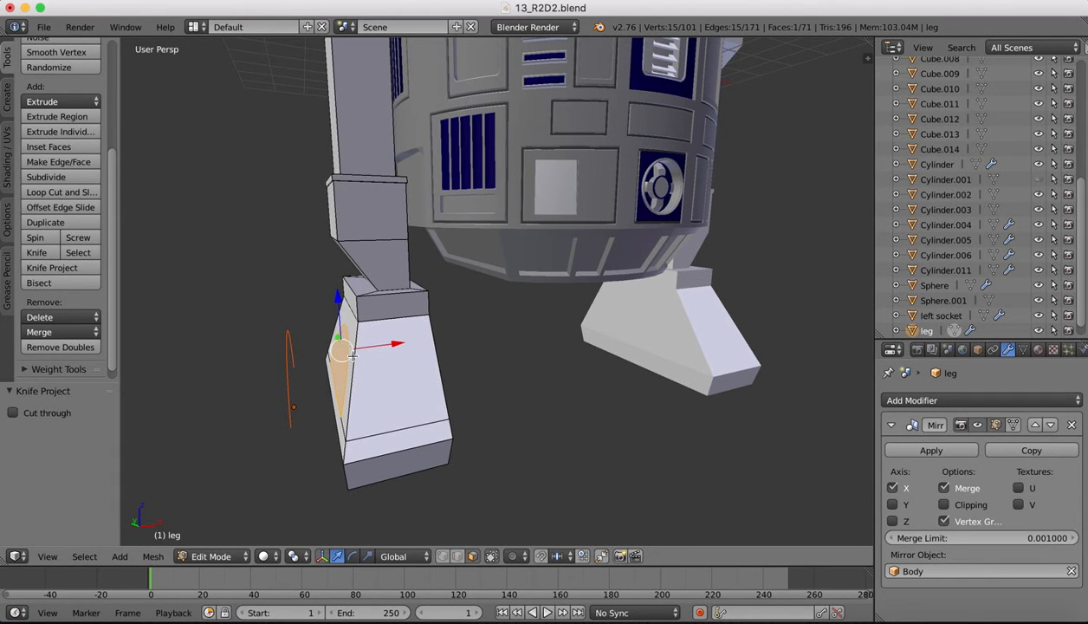
key("e")
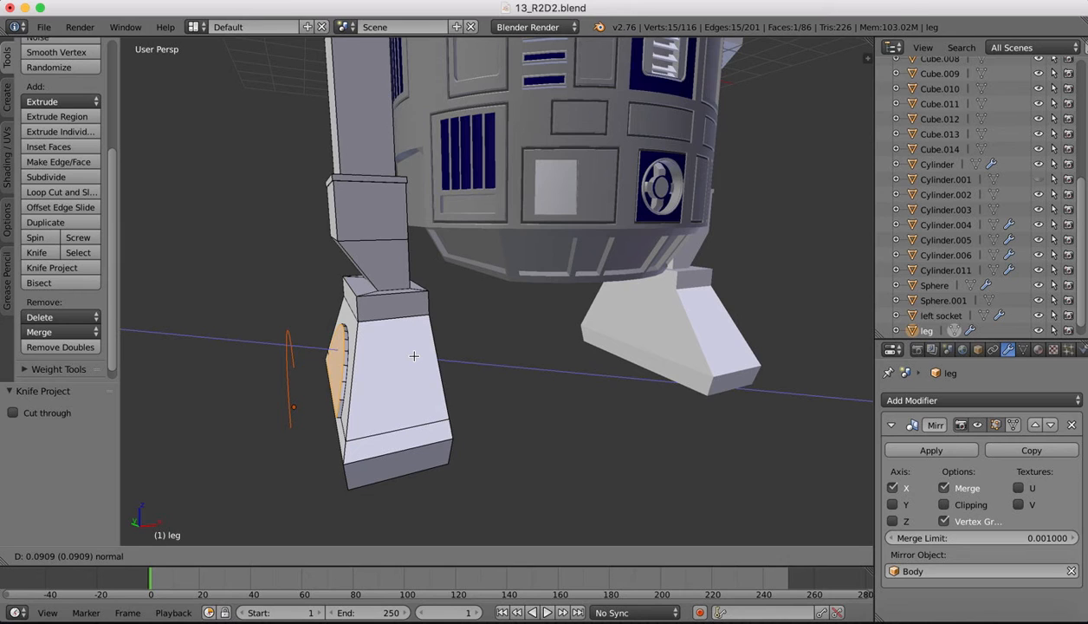
right_click(413, 355)
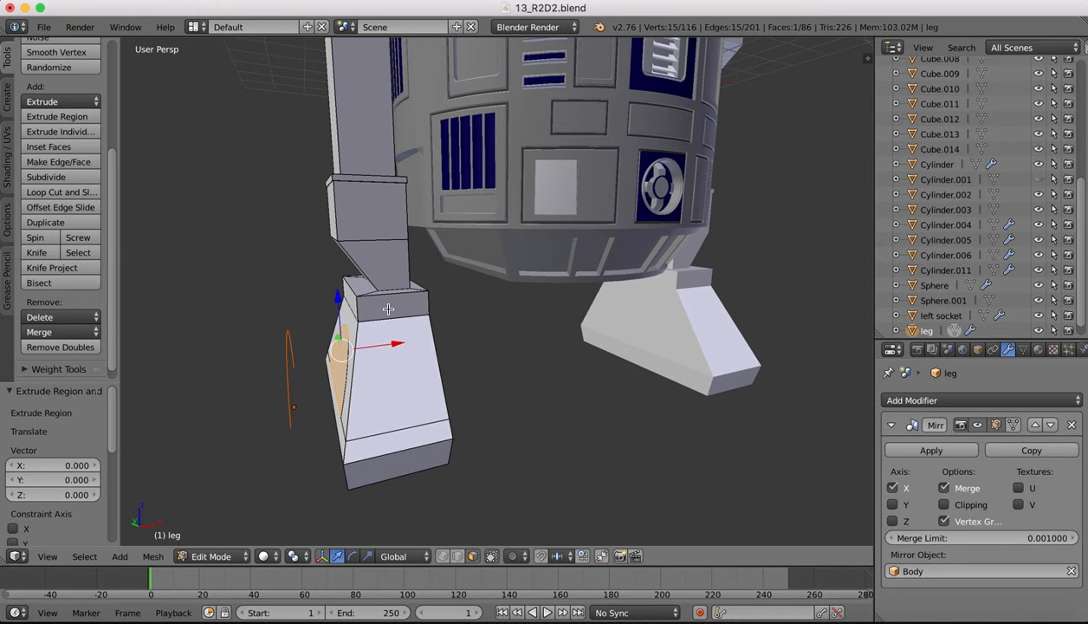
left_click(352, 556)
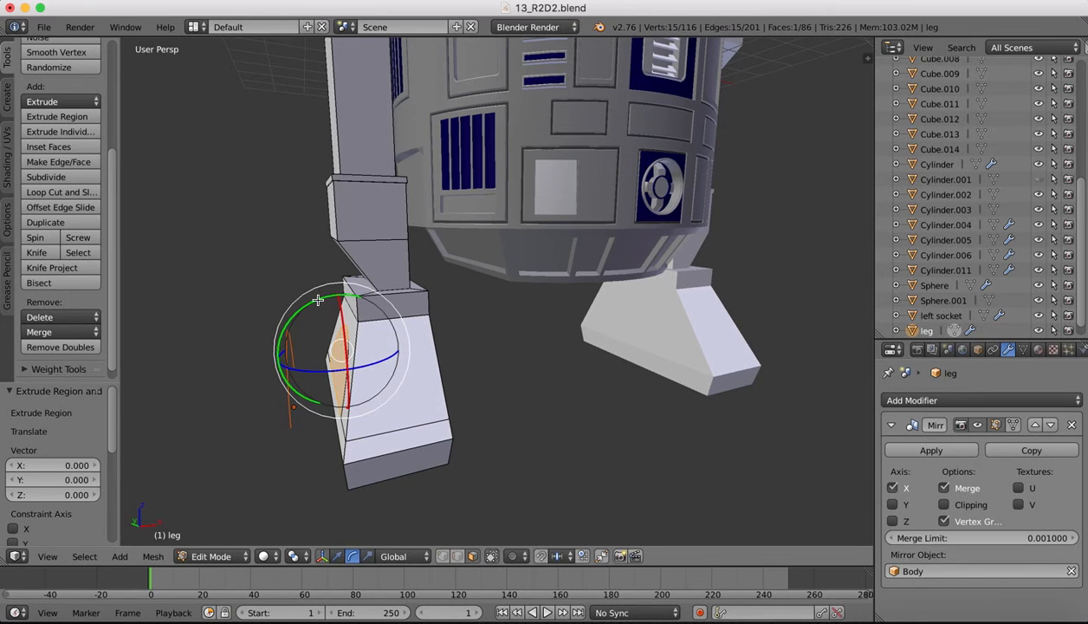
left_click_drag(318, 300, 306, 302)
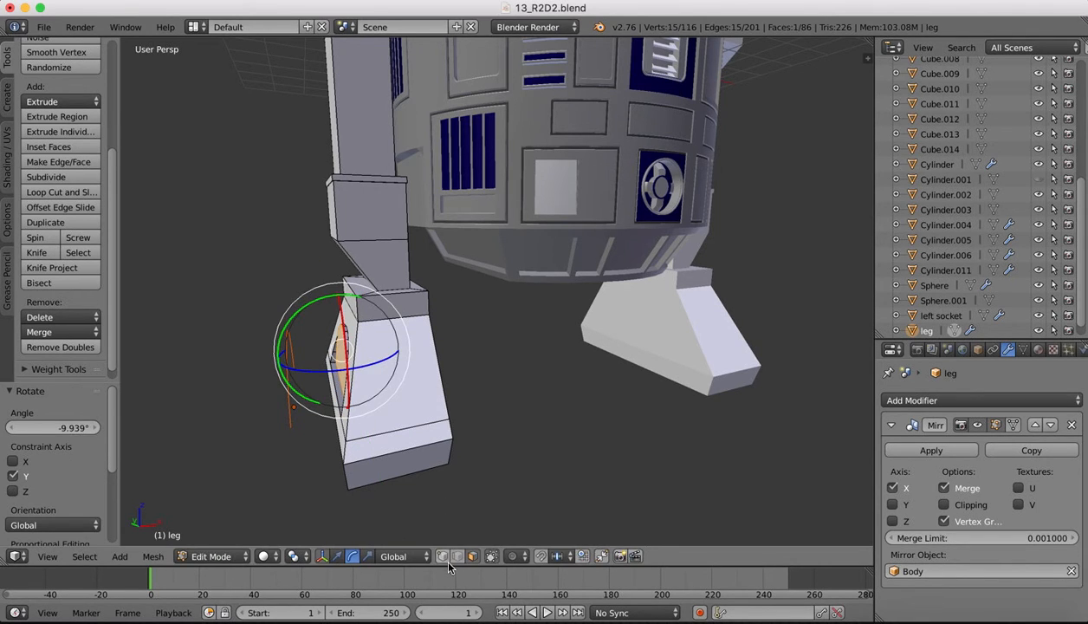
Move the extruded half-circle face outward by about 0.160 along negative X.
left_click(337, 556)
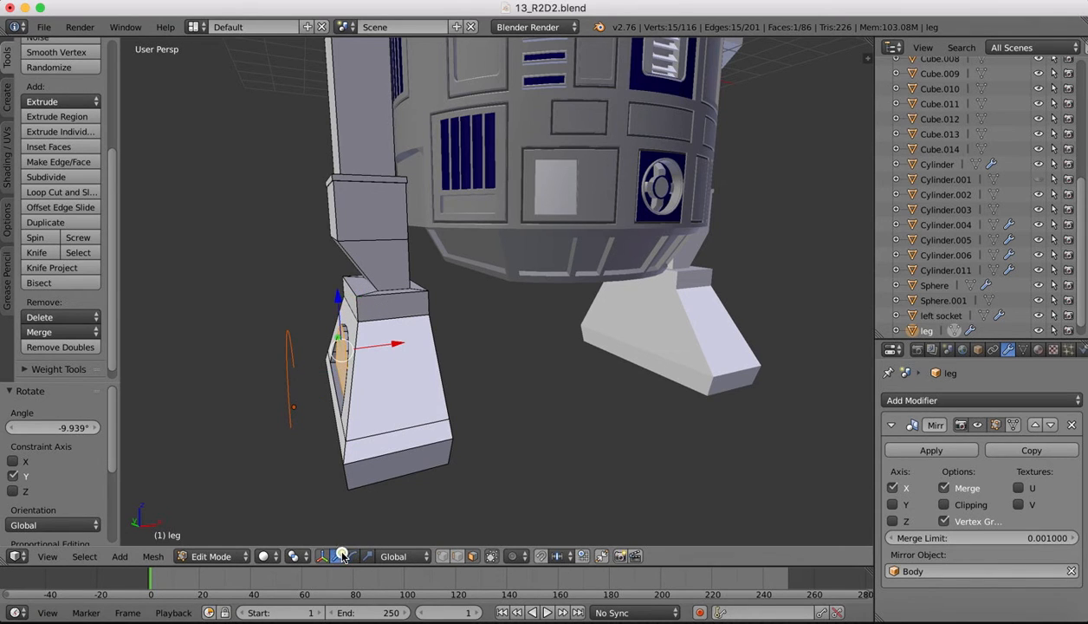
mouse_move(396, 343)
left_mouse_down()
mouse_move(381, 337)
mouse_move(391, 341)
left_mouse_up()
middle_click_drag(412, 300, 372, 299)
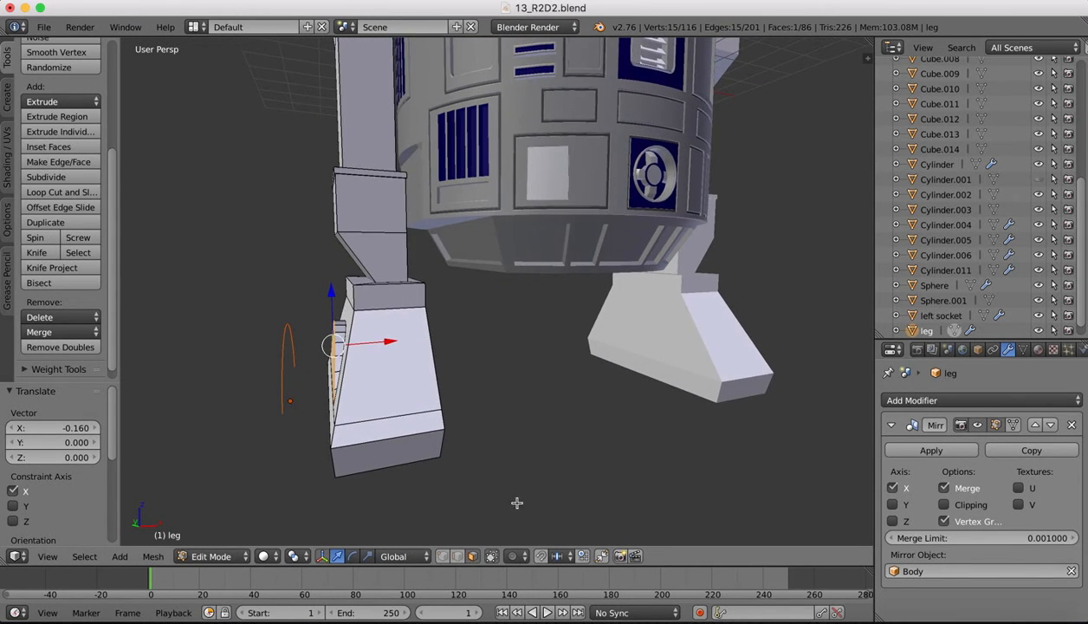
Rotate the extruded half-circle face about the Y axis by about -4.011° and a further -1.376°.
left_click(354, 556)
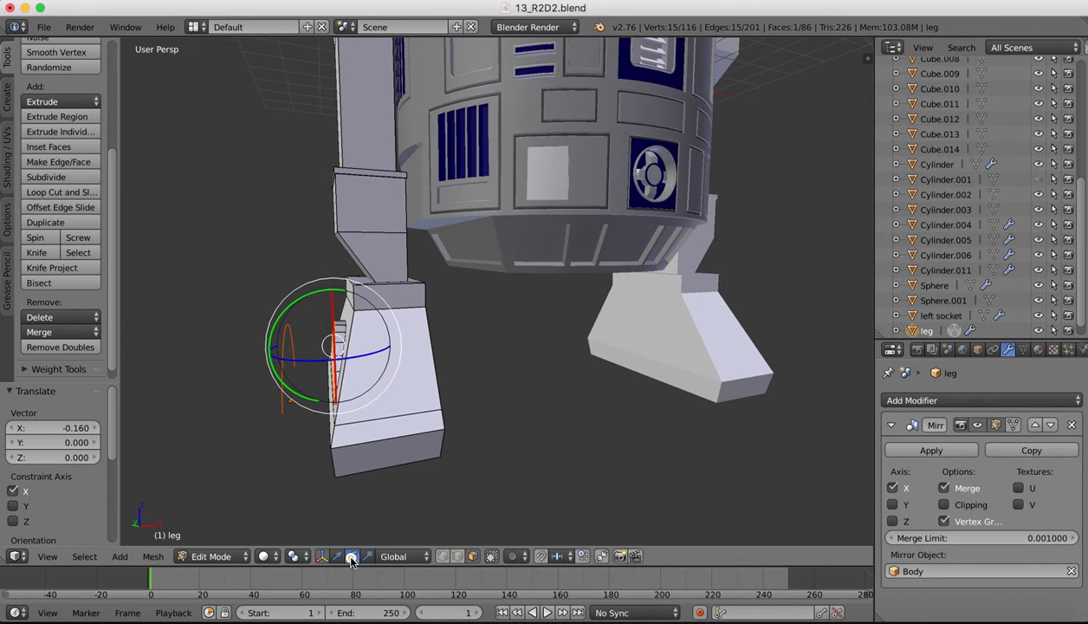
left_click_drag(305, 297, 301, 294)
left_click(46, 556)
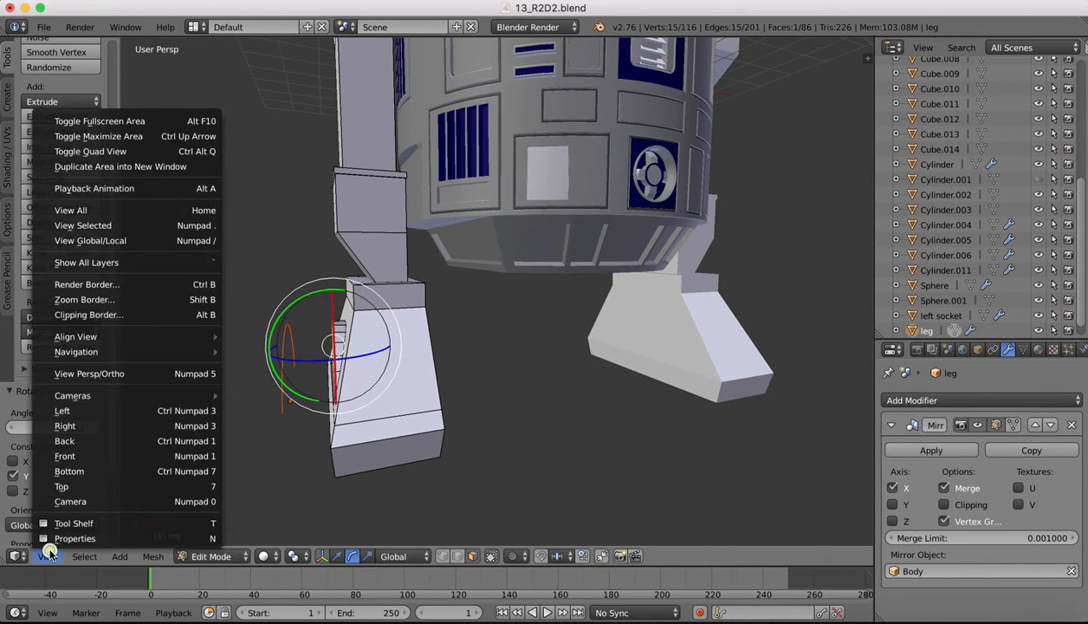
left_click(65, 456)
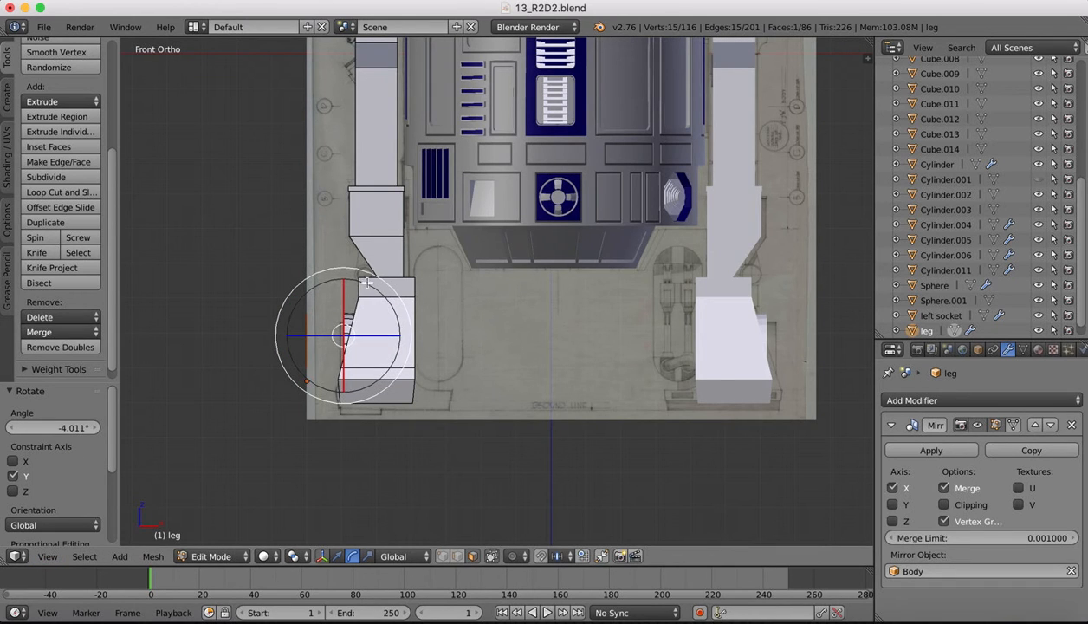
key("g")
right_click(317, 283)
middle_click_drag(407, 296, 298, 313)
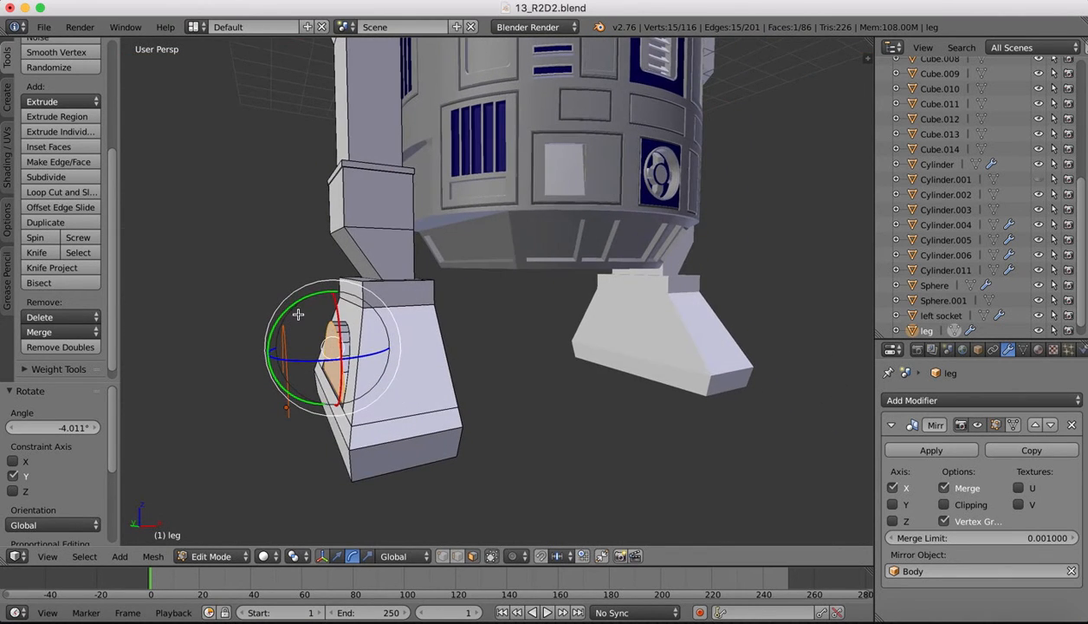
left_click_drag(307, 297, 303, 295)
Move the half-circle face outward along X by about -0.043 and -0.036, and raise it about 0.044 along Z.
left_click(47, 556)
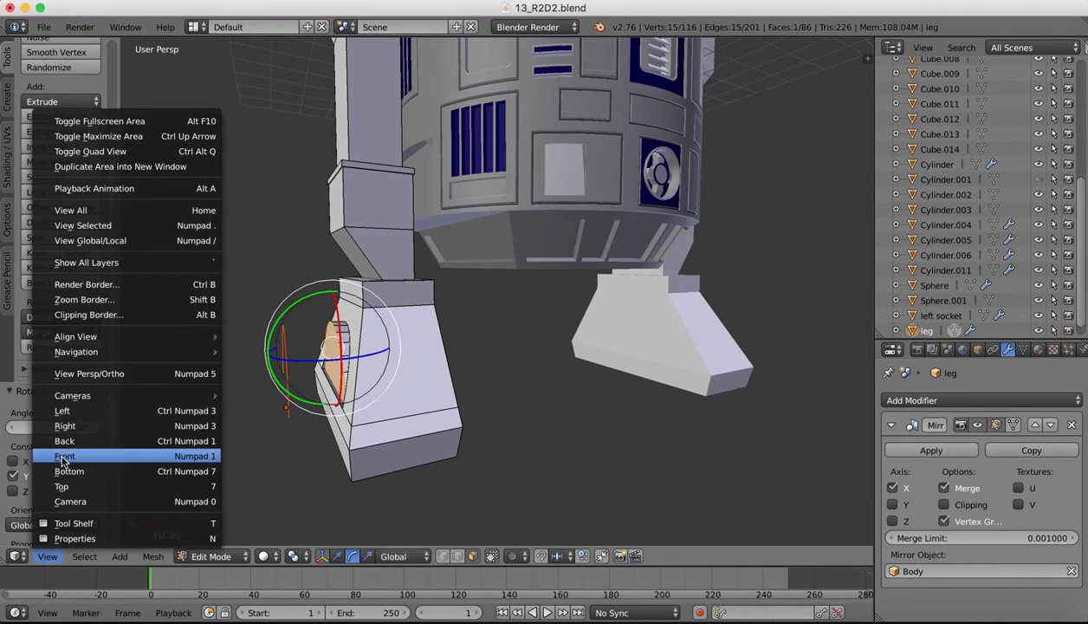
left_click(63, 457)
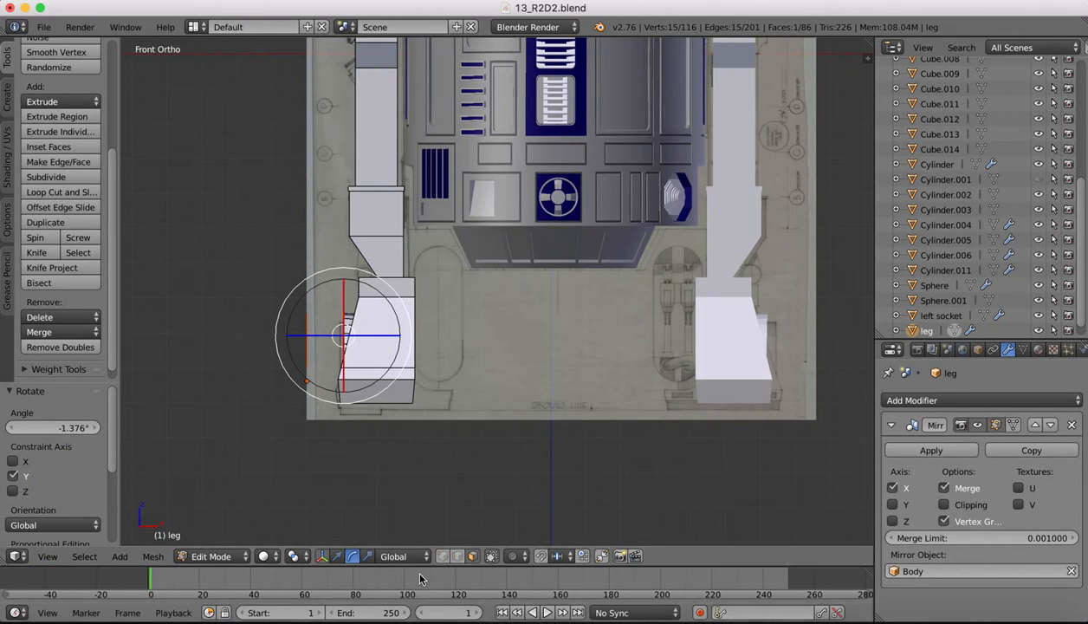
left_click(337, 556)
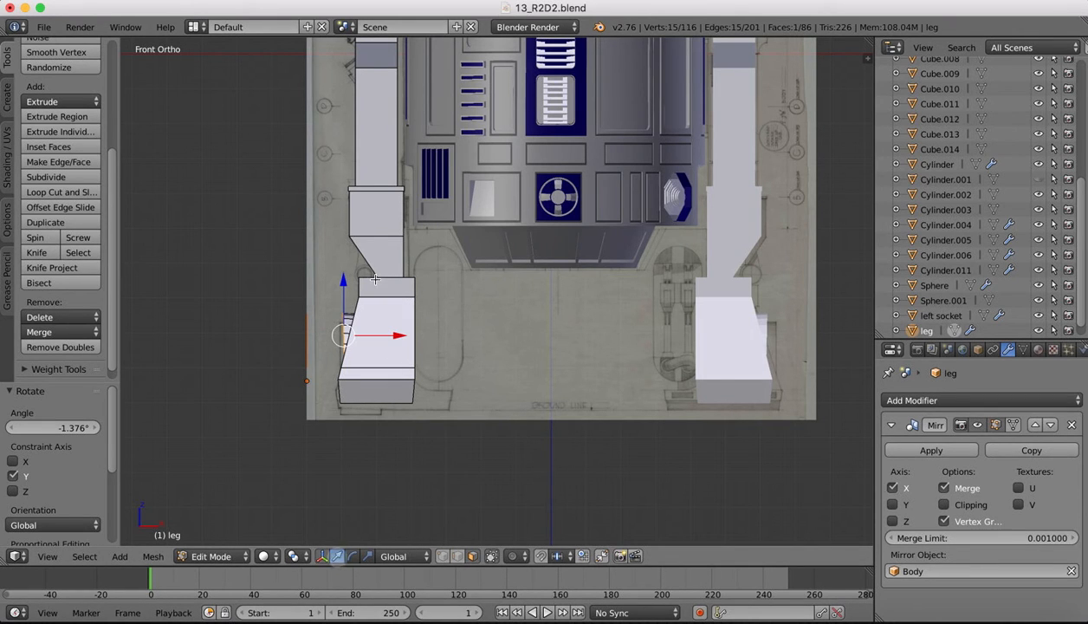
left_click_drag(399, 334, 397, 333)
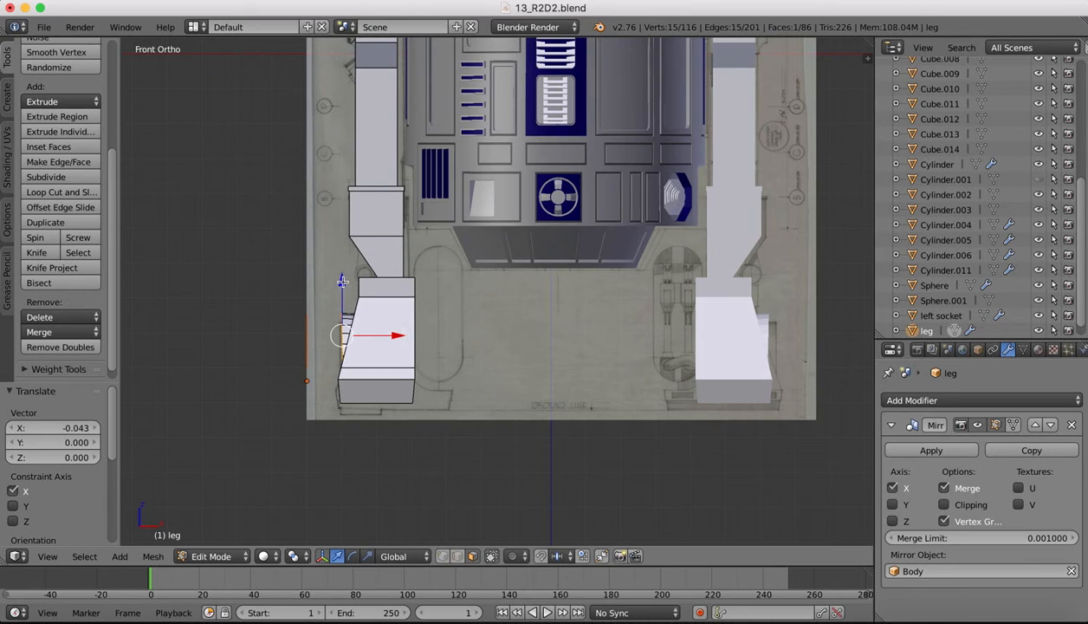
left_click_drag(343, 281, 343, 282)
middle_click_drag(470, 305, 389, 333)
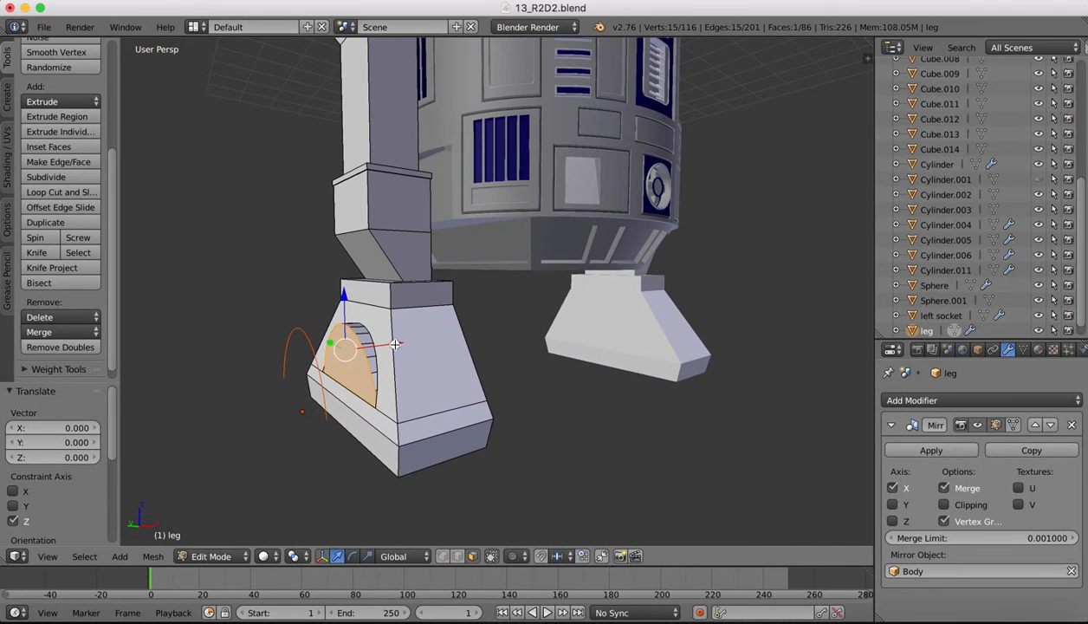
left_click_drag(394, 344, 392, 345)
middle_click_drag(446, 360, 453, 368)
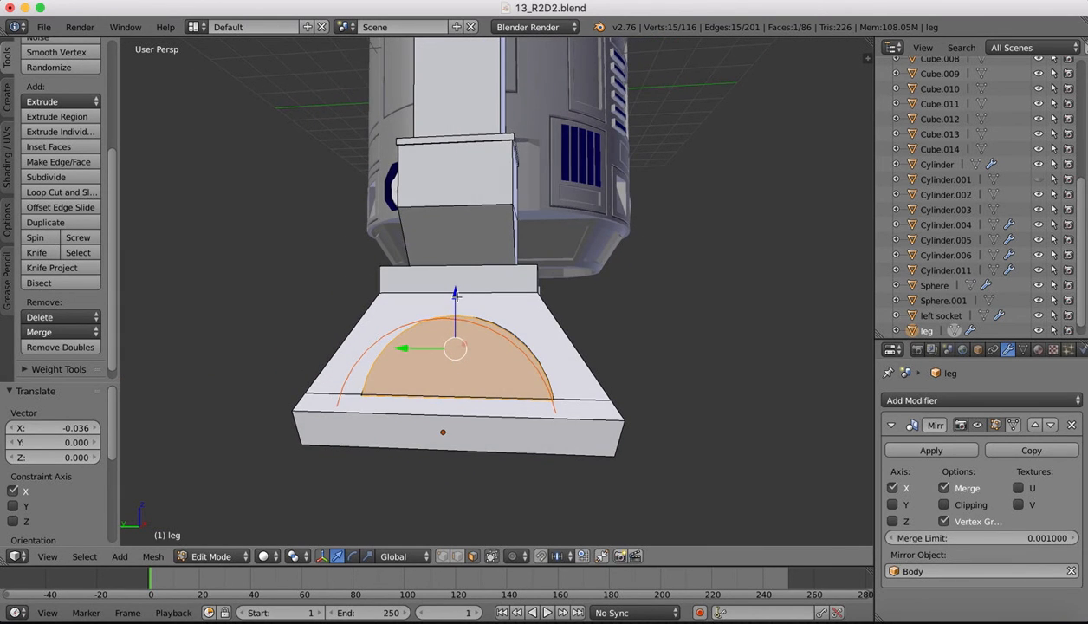
left_click_drag(455, 294, 456, 296)
Switch the leg mesh to vertex selection, closing in on the lower front corner of the half-circle.
middle_click_drag(572, 319, 359, 367)
left_click(441, 555)
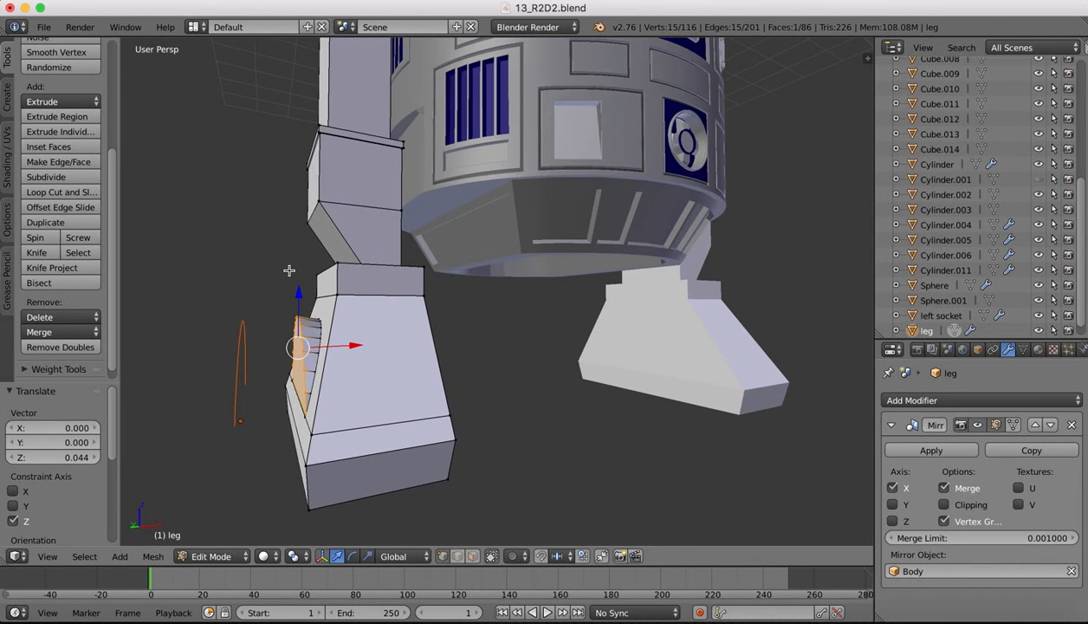
middle_click_drag(284, 265, 289, 270)
scroll(307, 401, "up", 2)
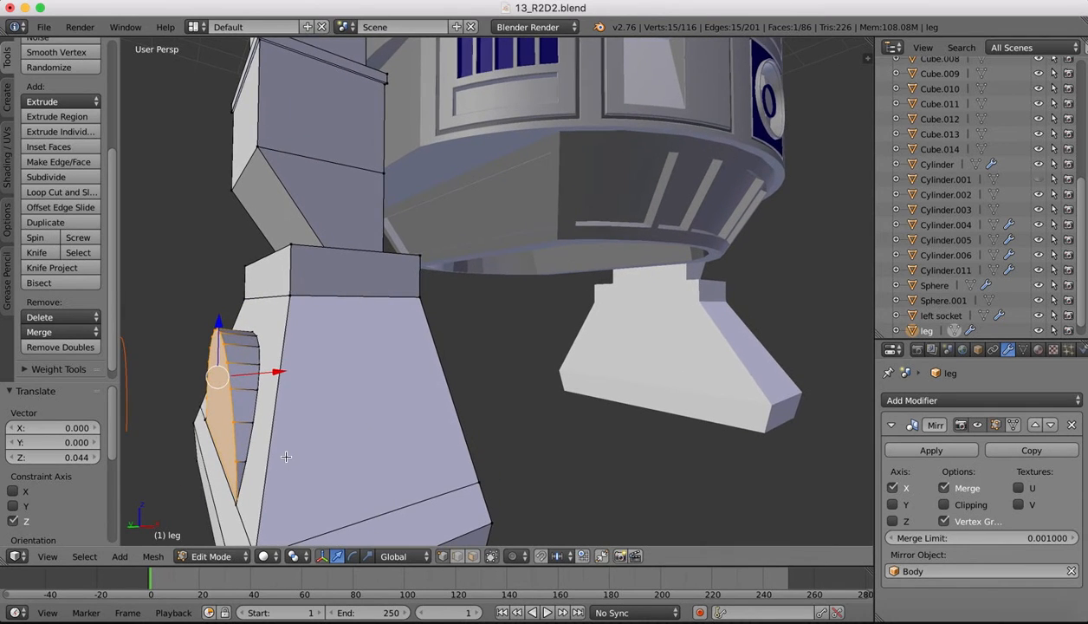
middle_click_drag(286, 458, 289, 451)
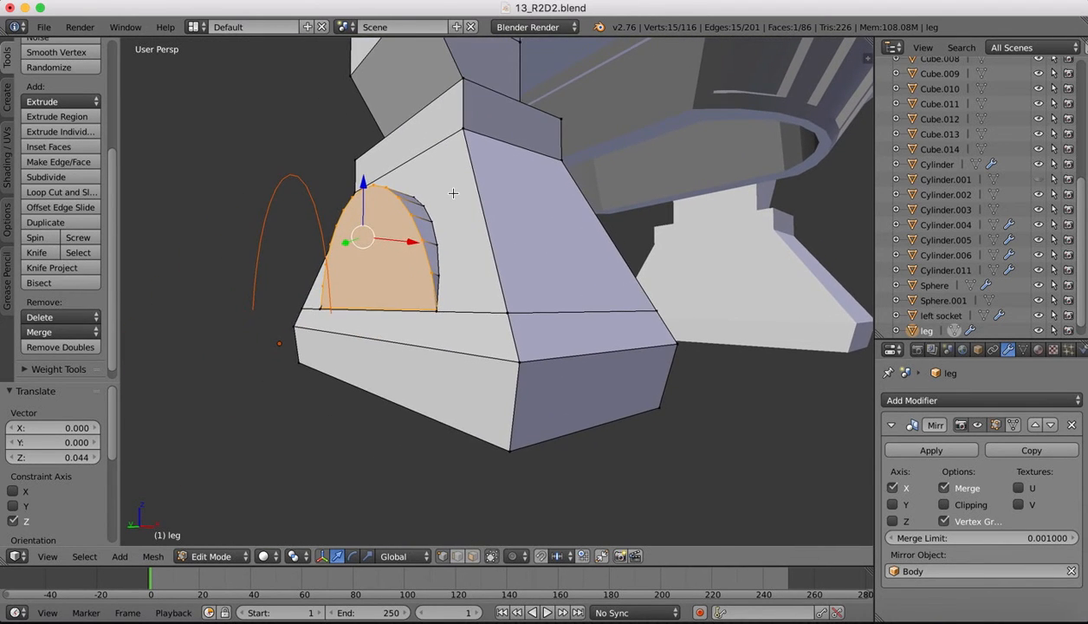
scroll(453, 193, "up", 5)
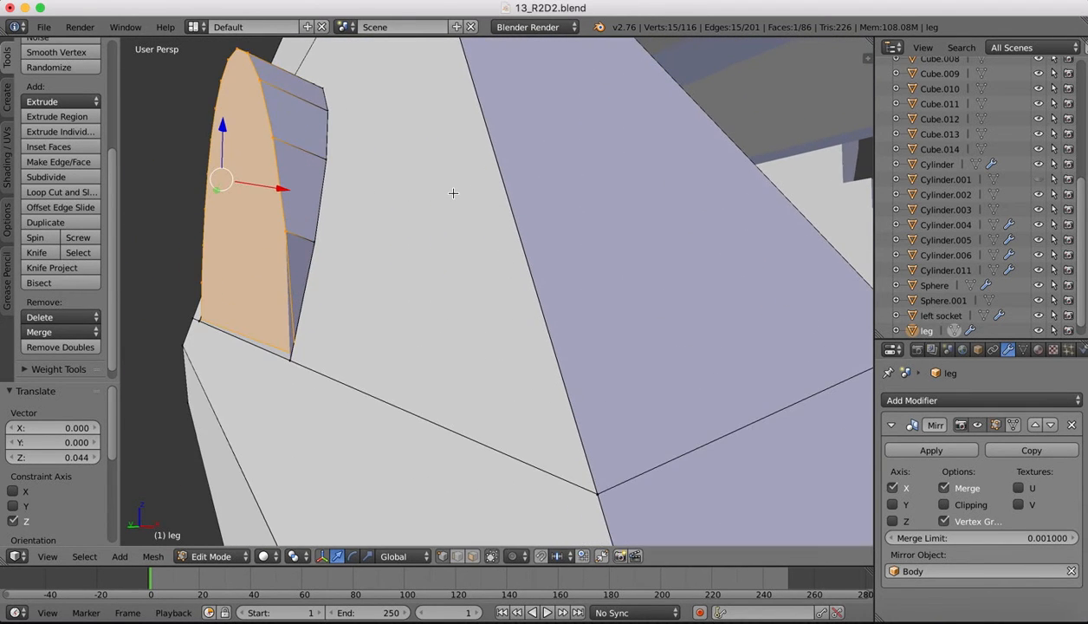
Try to merge the selected half-circle face with its lower front corner vertex using At Last, and undo the merge.
right_click(290, 361, "shift")
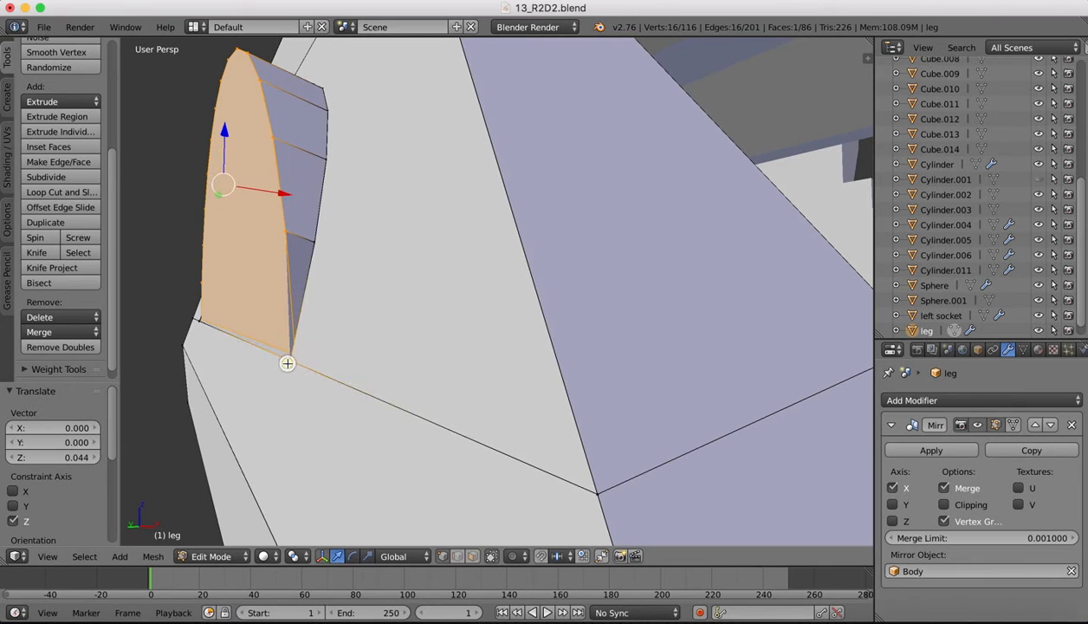
left_click(56, 333)
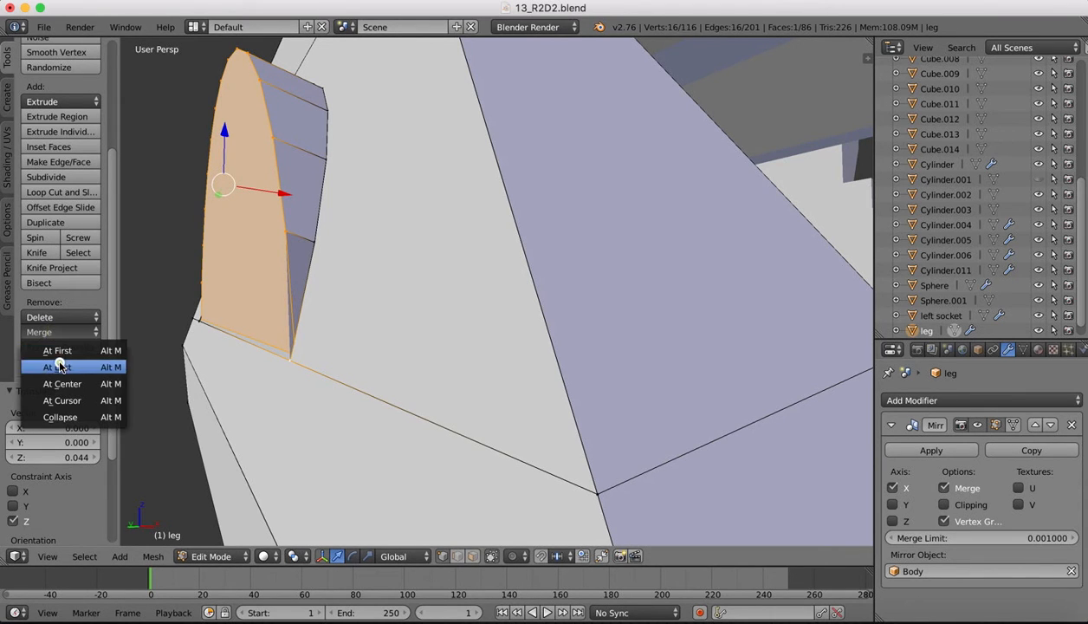
left_click(58, 366)
key("super+z")
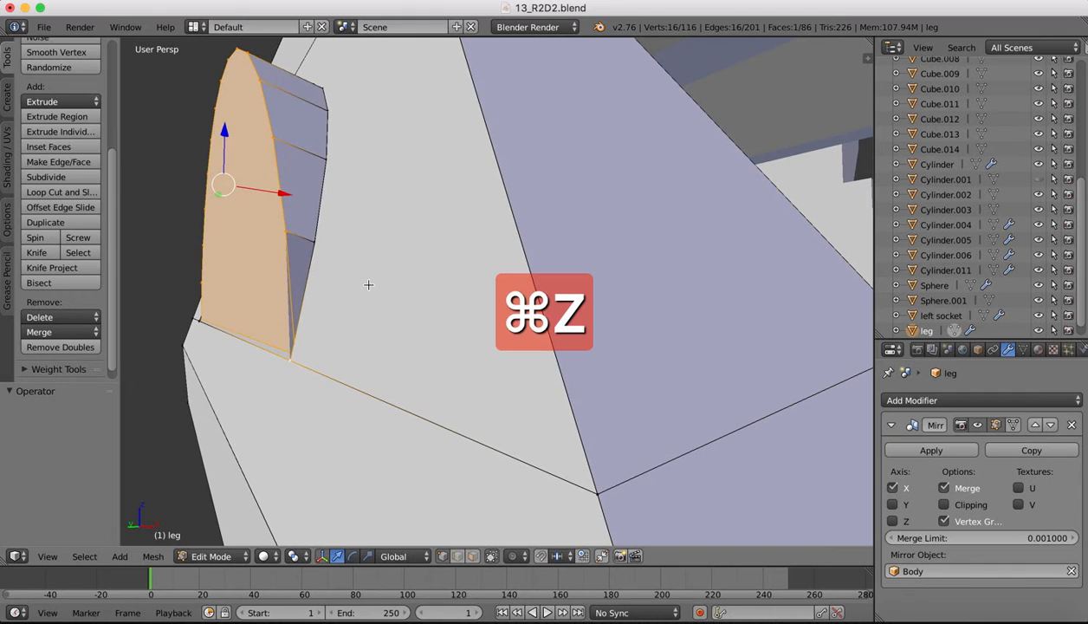
Merge the two nearly coincident vertices at the half-circle's lower front corner using At First.
right_click(287, 233)
right_click(291, 359)
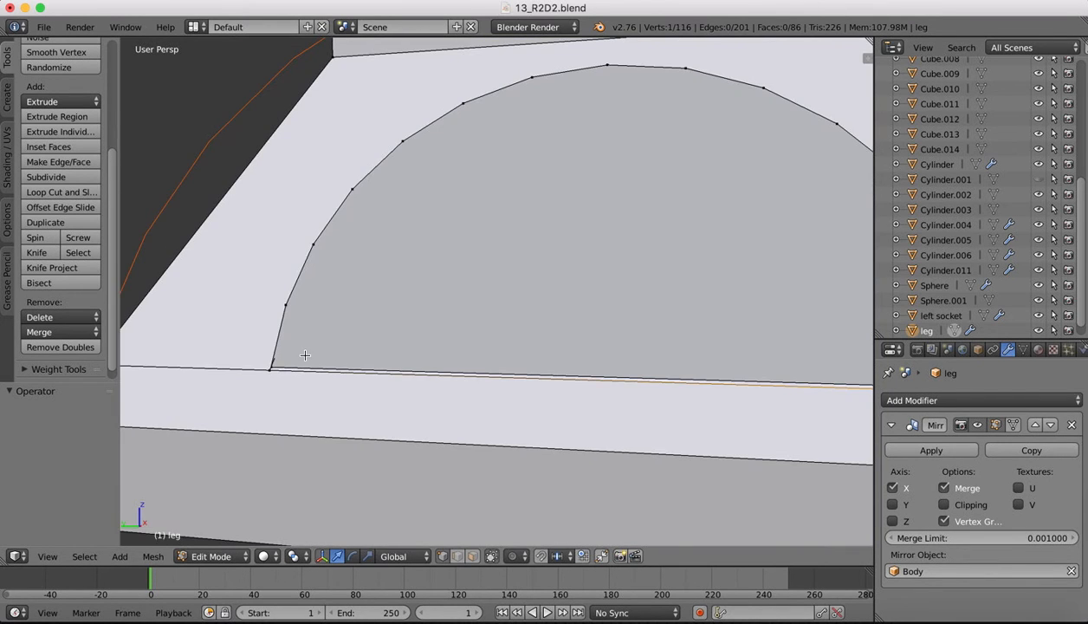
middle_click_drag(305, 355, 479, 357)
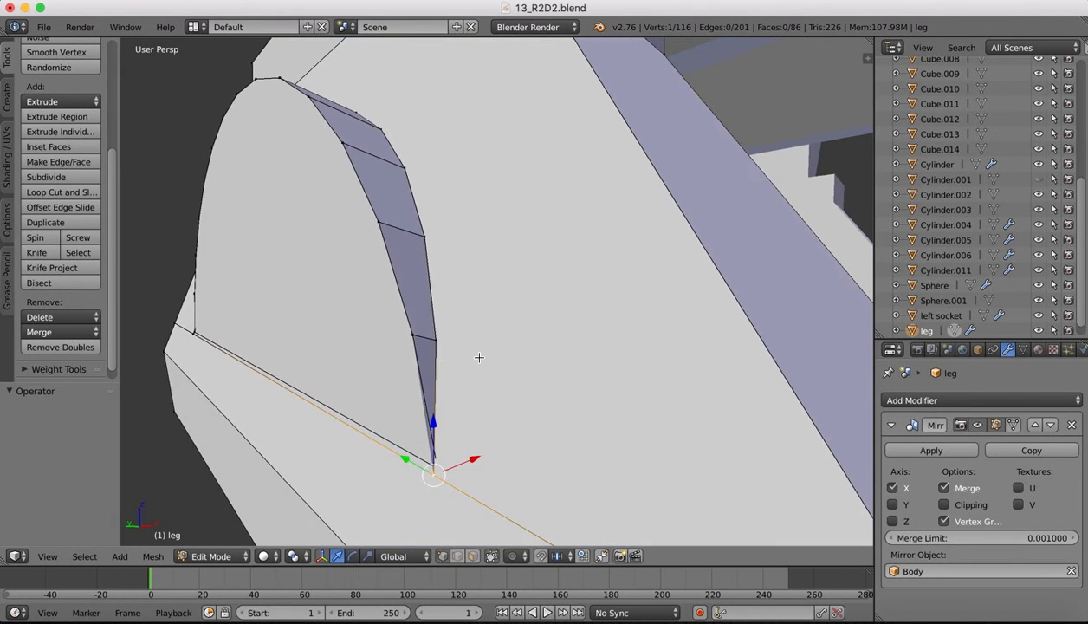
key("z")
middle_click_drag(486, 415, 424, 415)
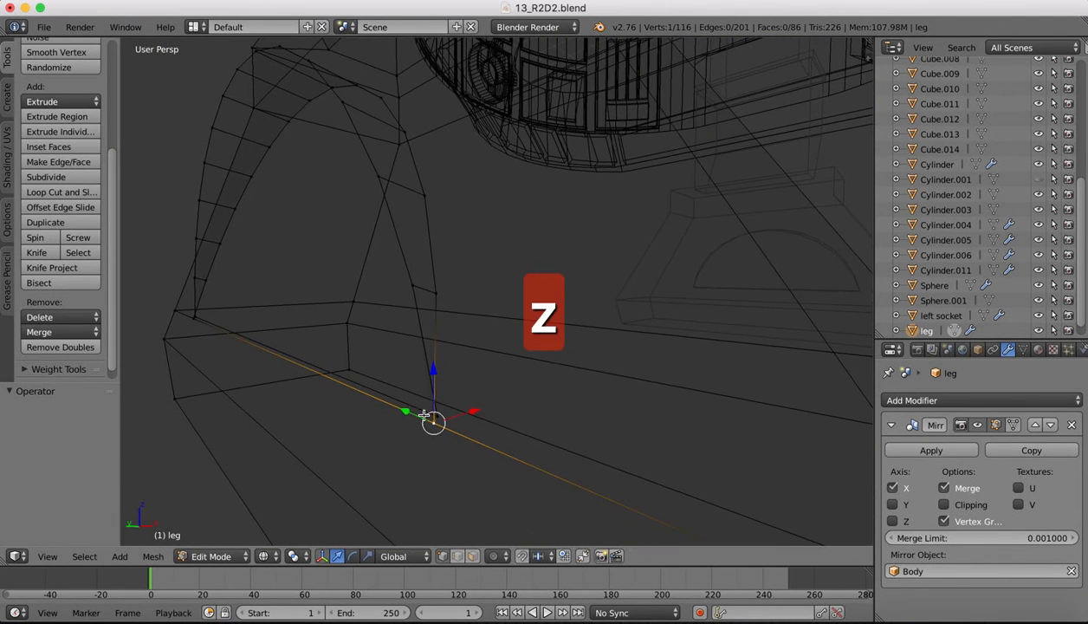
key("b")
left_click_drag(422, 401, 447, 436)
left_click(26, 332)
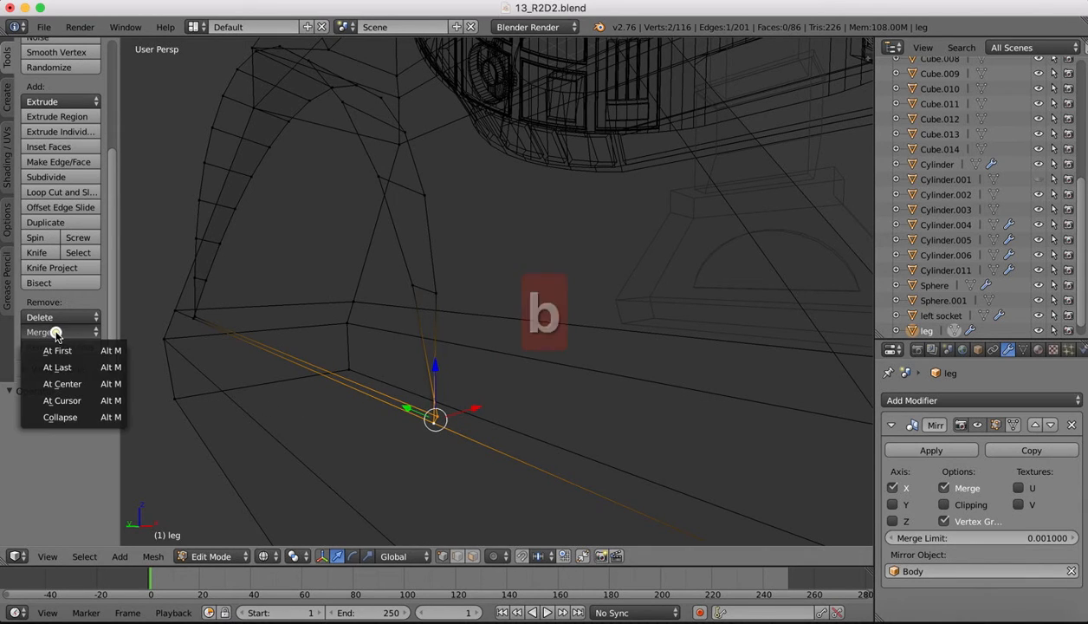
left_click(62, 355)
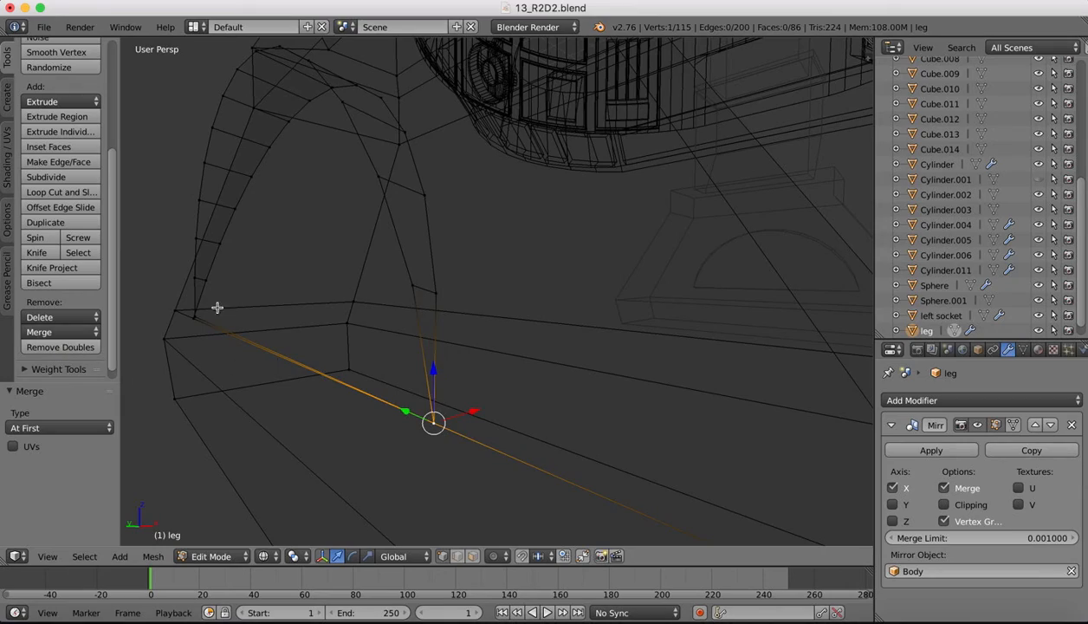
Merge the two nearly coincident vertices at the half-circle's lower rear corner using At First.
scroll(234, 307, "left", 5)
scroll(238, 307, "right", 5)
scroll(442, 297, "right", 3)
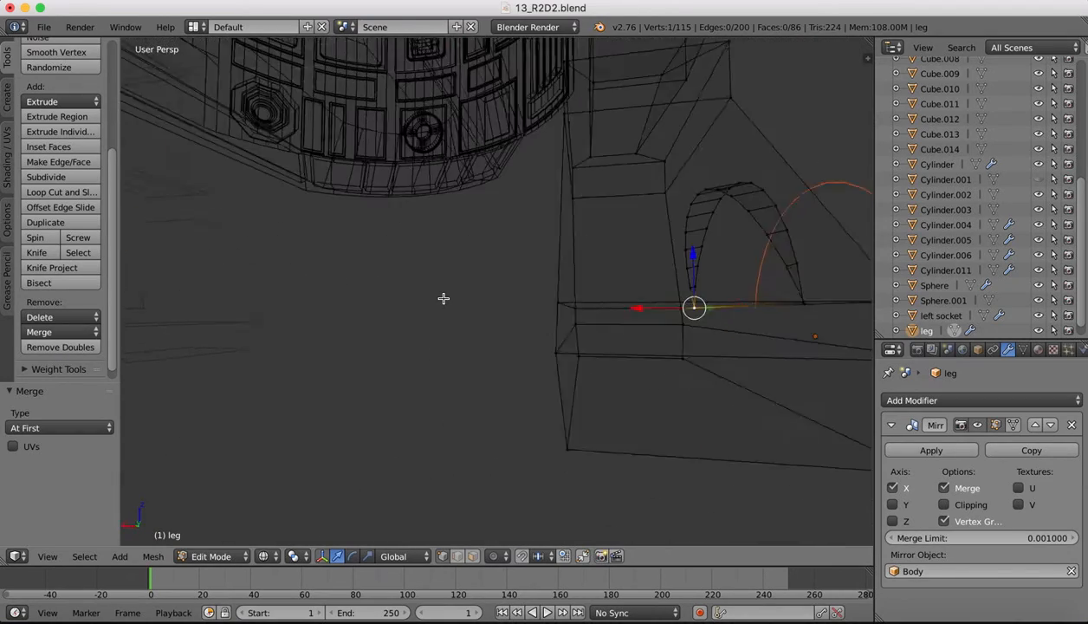
scroll(443, 298, "left", 6)
scroll(444, 298, "left", 4)
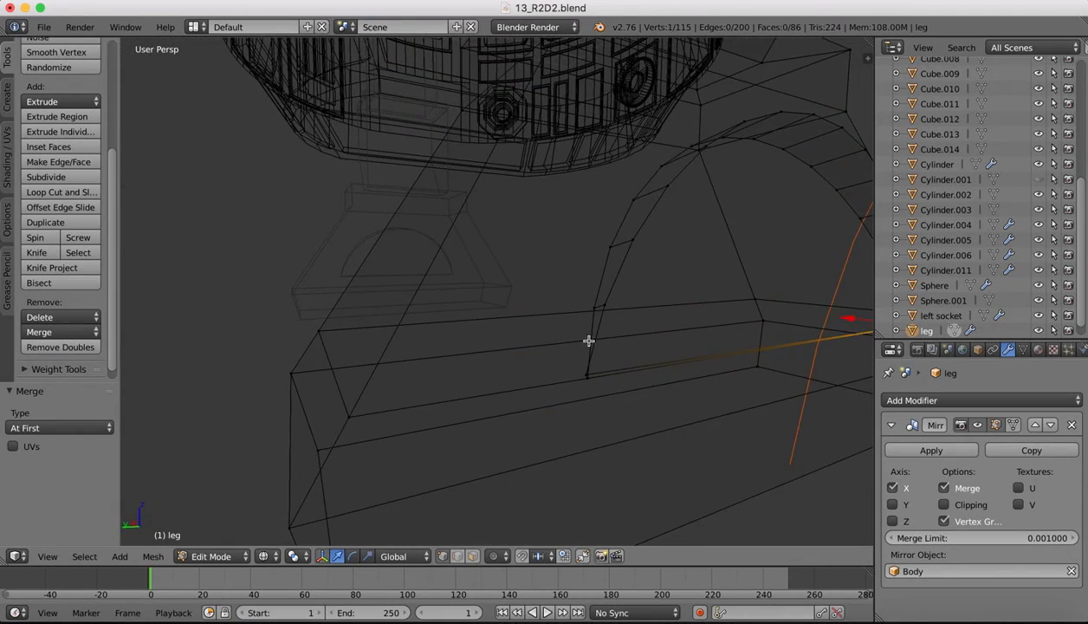
scroll(600, 337, "up", 3)
scroll(668, 395, "right", 3)
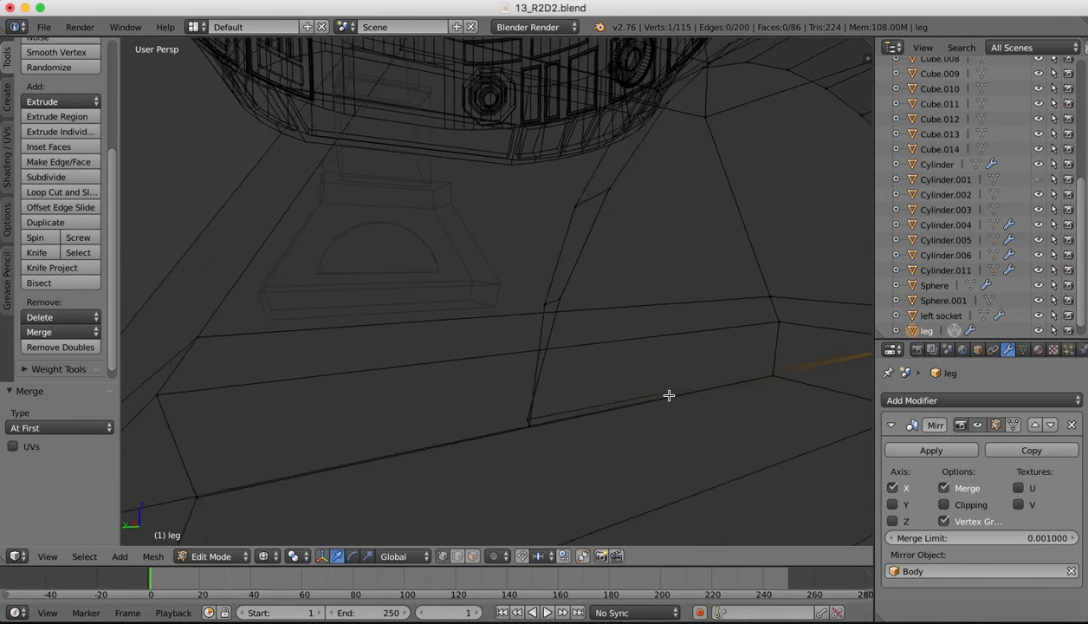
right_click(530, 423)
key("z")
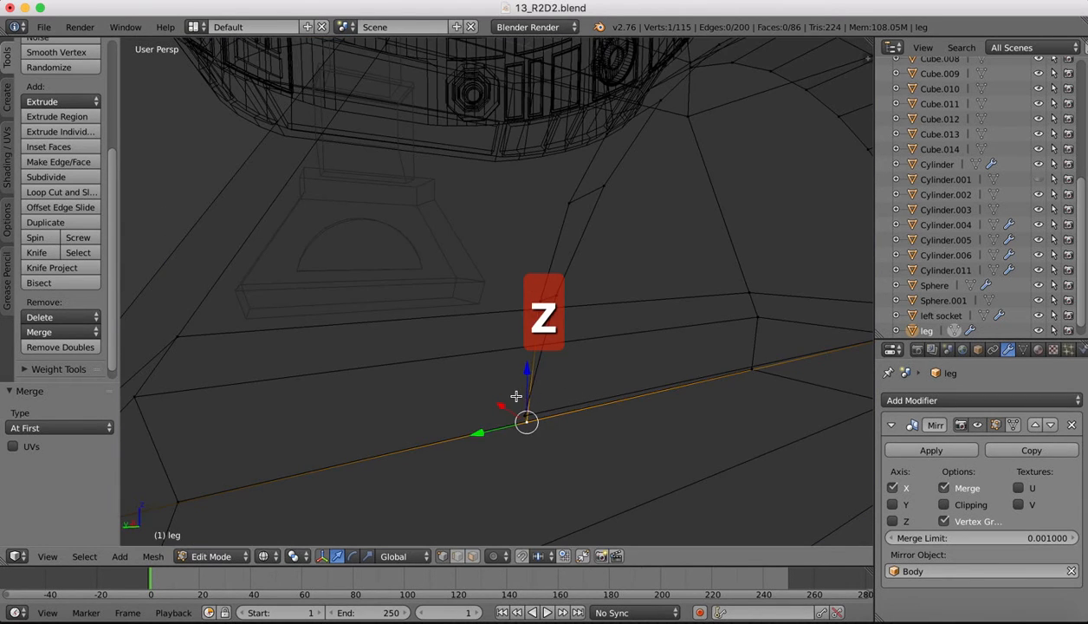
key("b")
left_click_drag(502, 390, 537, 435)
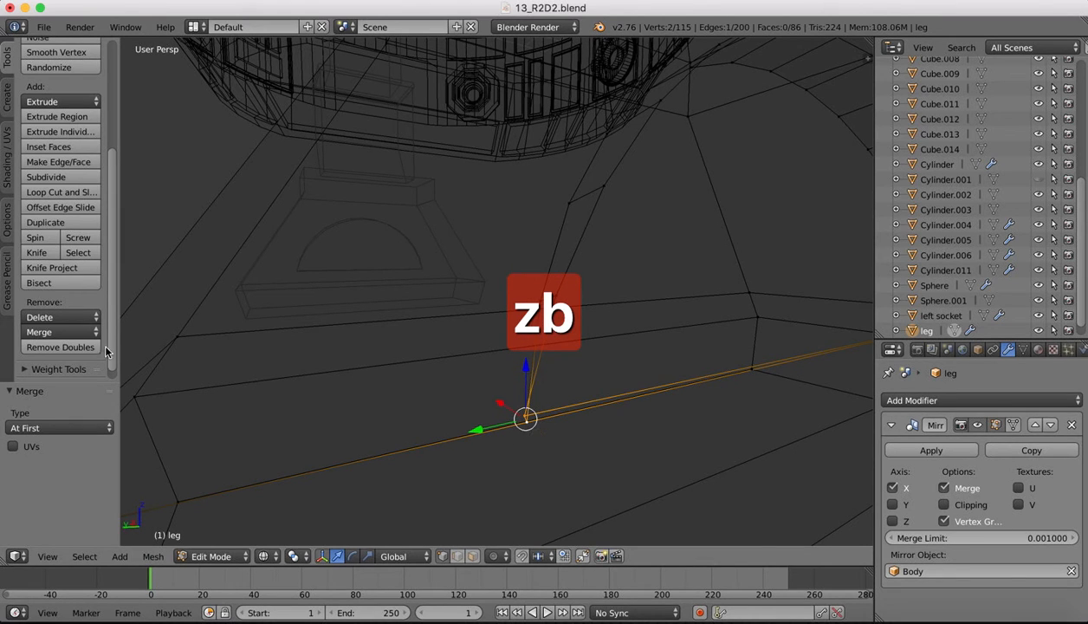
left_click(55, 333)
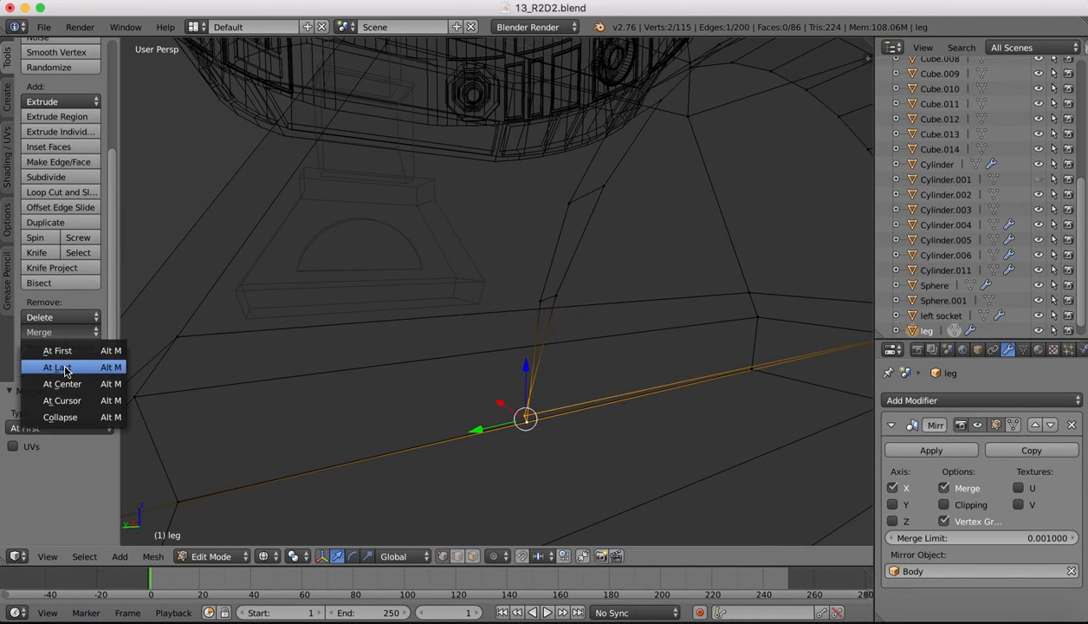
left_click(58, 349)
Return to solid shading in Object Mode and delete the leftover arc beside the foot.
middle_click_drag(213, 285, 294, 589)
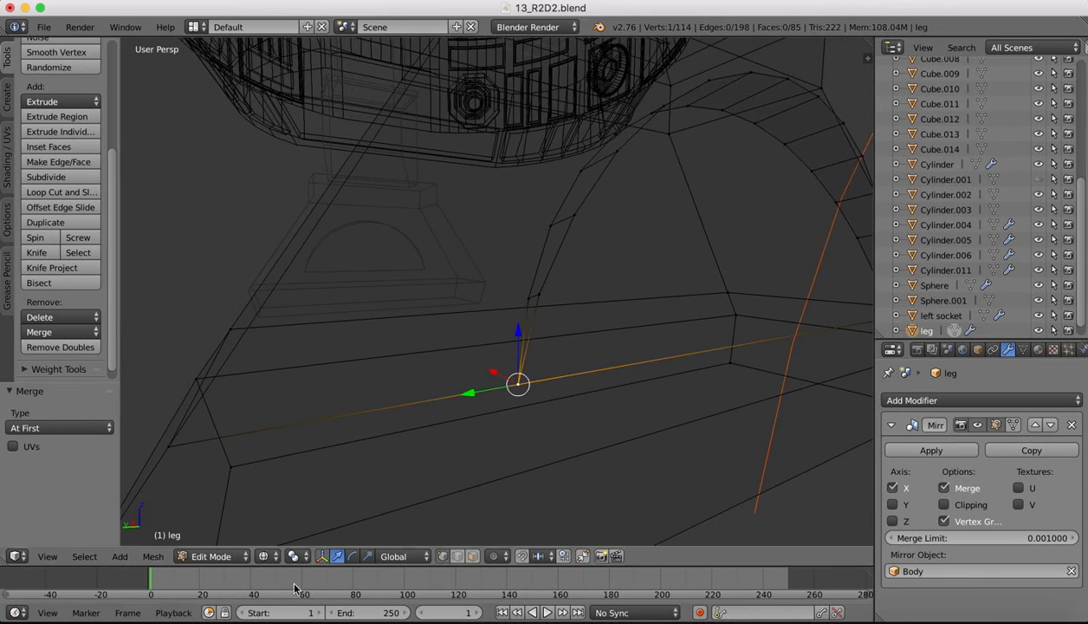
key("z")
middle_click_drag(393, 318, 394, 323)
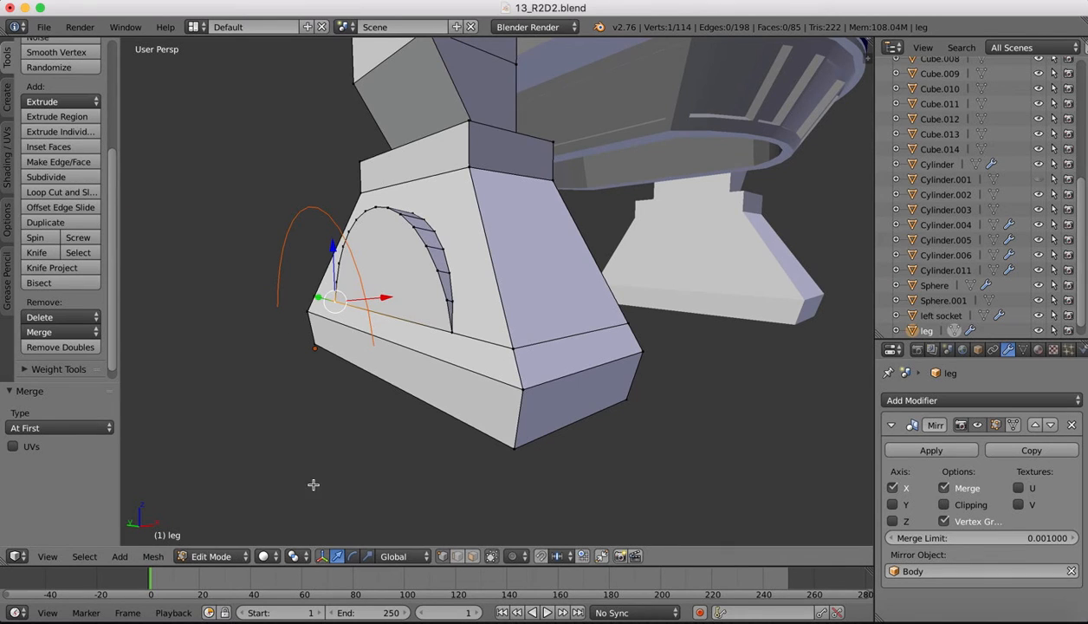
key("Tab")
right_click(303, 215)
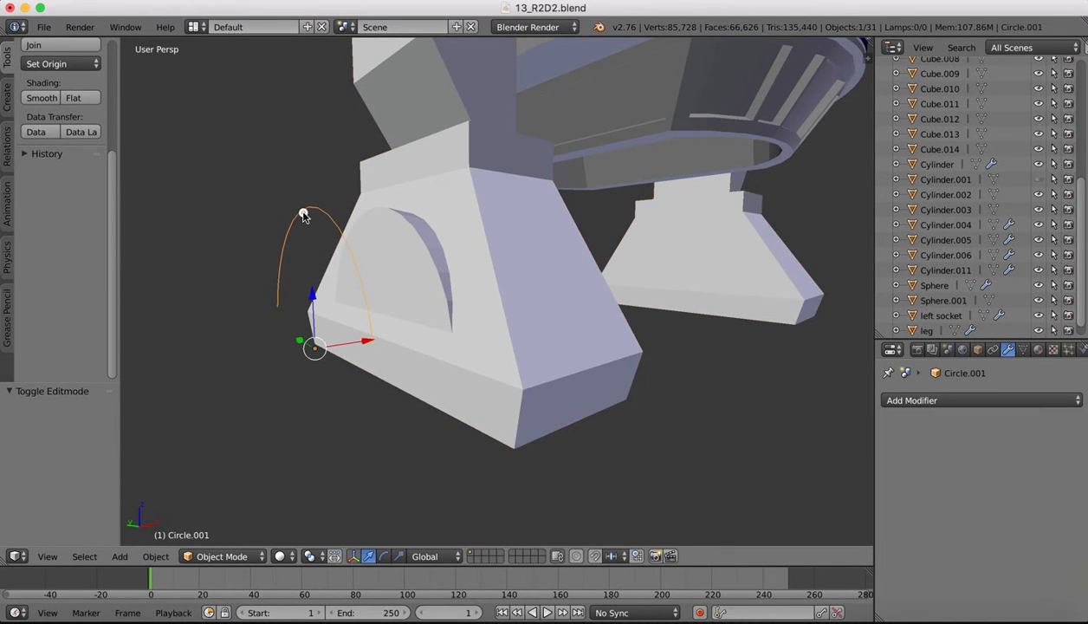
key("x")
left_click(295, 213)
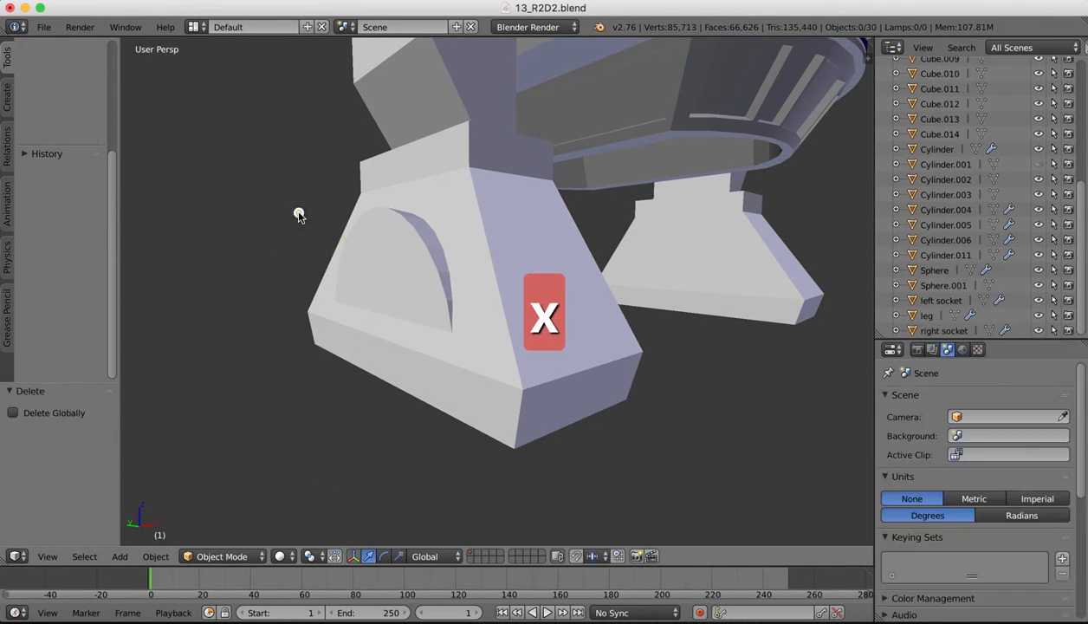
Show the legs and feet from the front against the reference drawing.
scroll(264, 261, "down", 2)
scroll(263, 266, "down", 3)
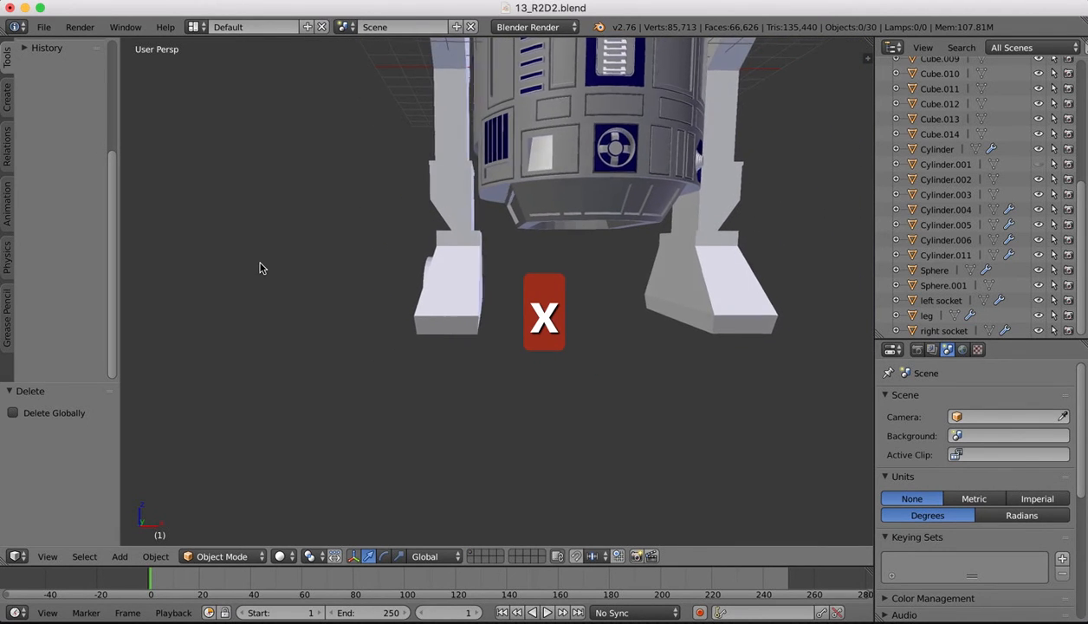
left_click(48, 556)
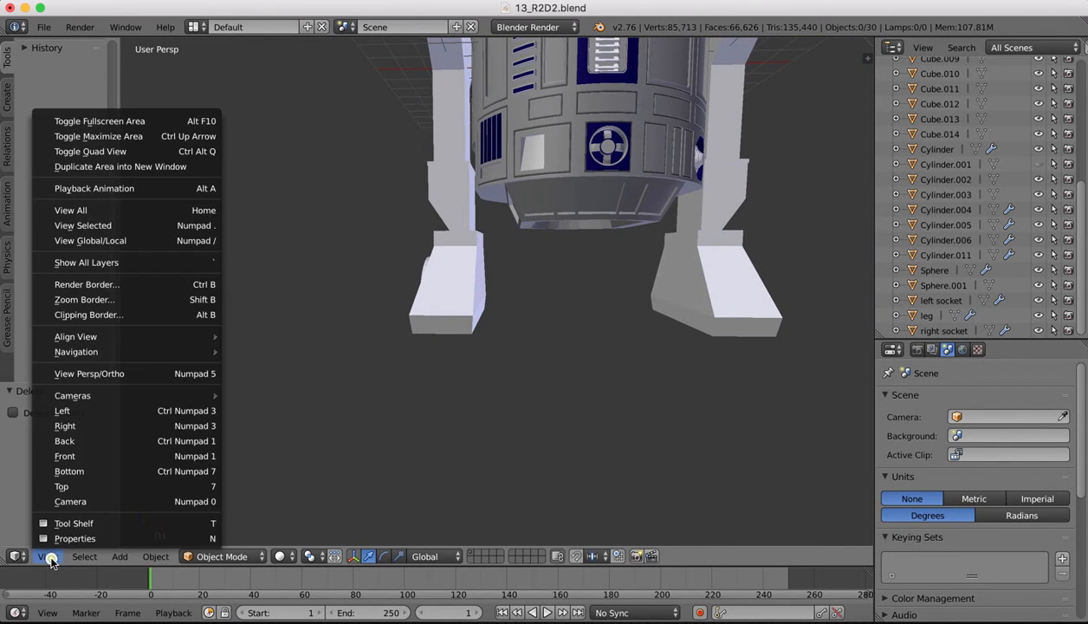
left_click(71, 458)
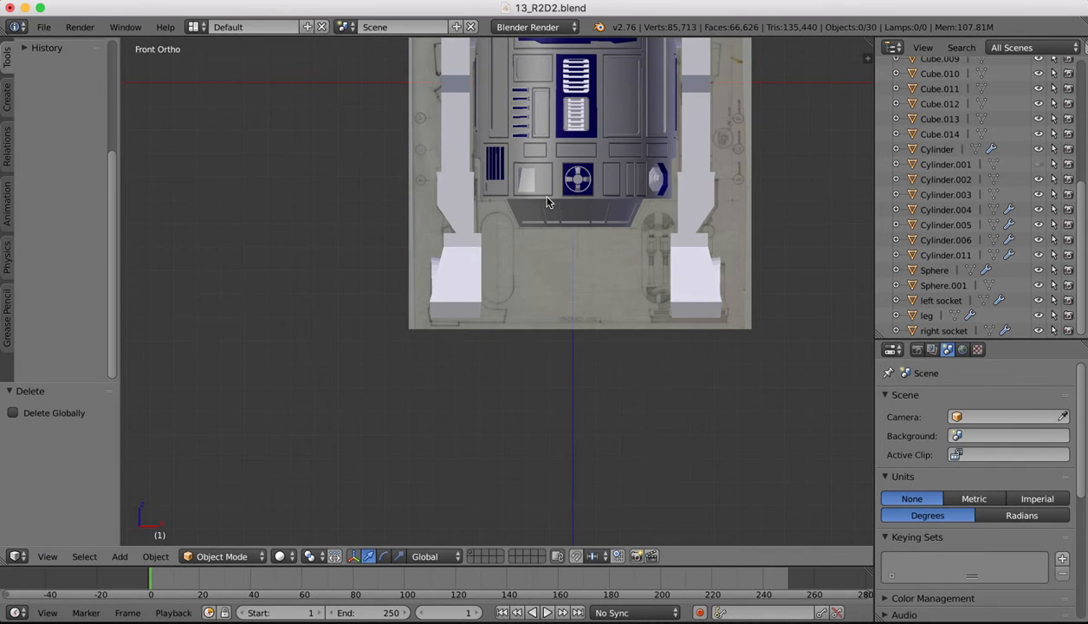
Inspect the whole R2-D2 model from several angles, focusing on the legs and feet.
scroll(546, 202, "up", 4, "shift")
scroll(547, 202, "right", 5)
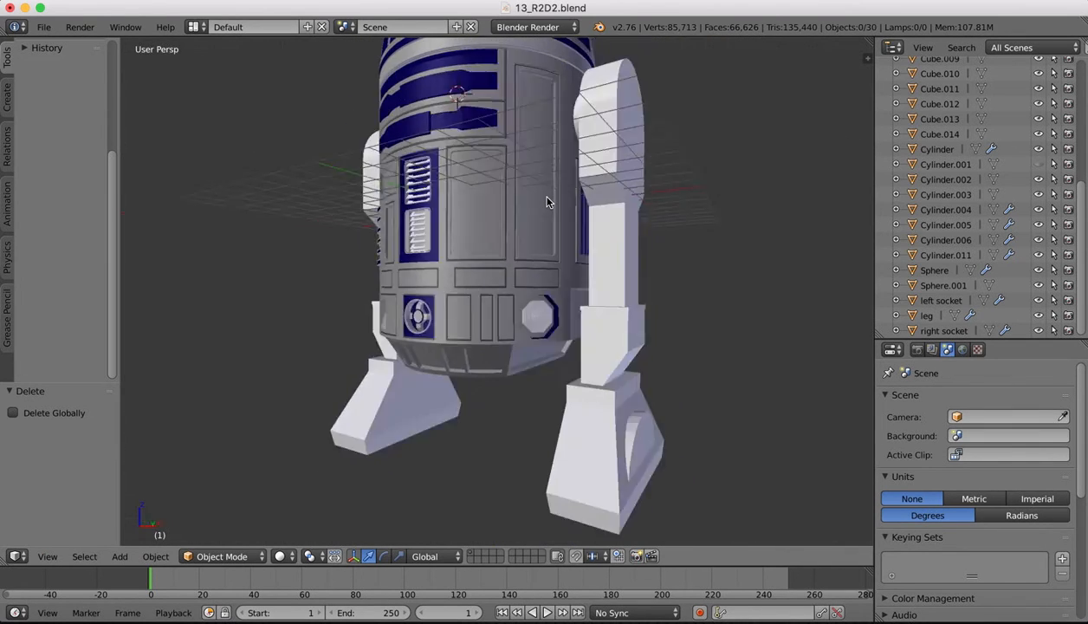
scroll(546, 201, "right", 3)
scroll(546, 202, "down", 5, "ctrl")
scroll(547, 202, "right", 3)
scroll(546, 202, "left", 5)
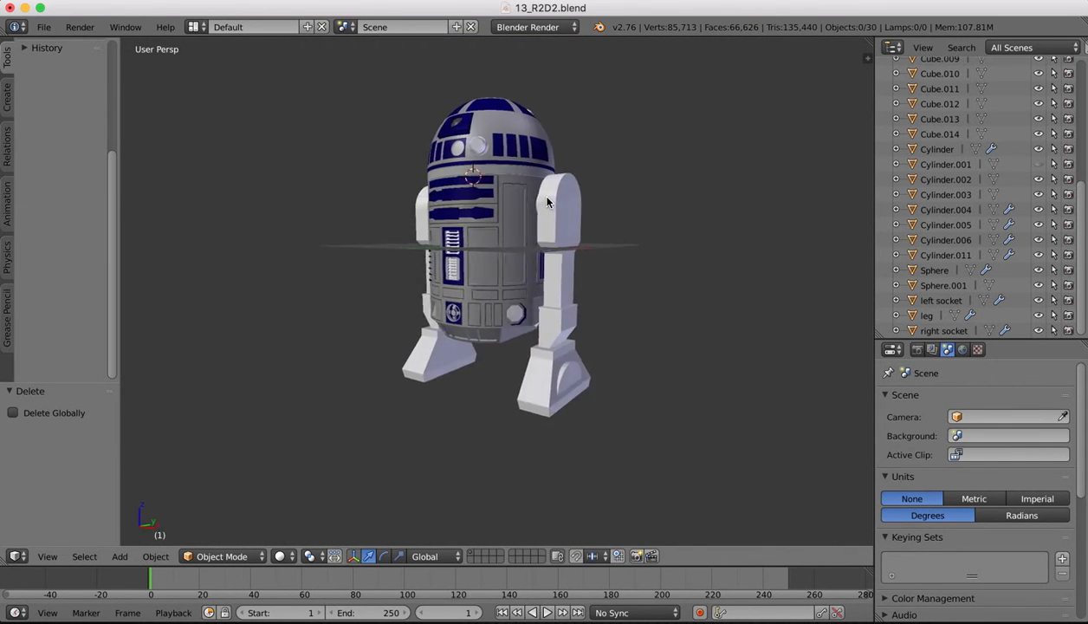
scroll(547, 201, "right", 4)
Study the upper leg details in the reference folder's four-view Super Robots artwork and R2D2-7.jpg, then return to Blender.
left_click(909, 617)
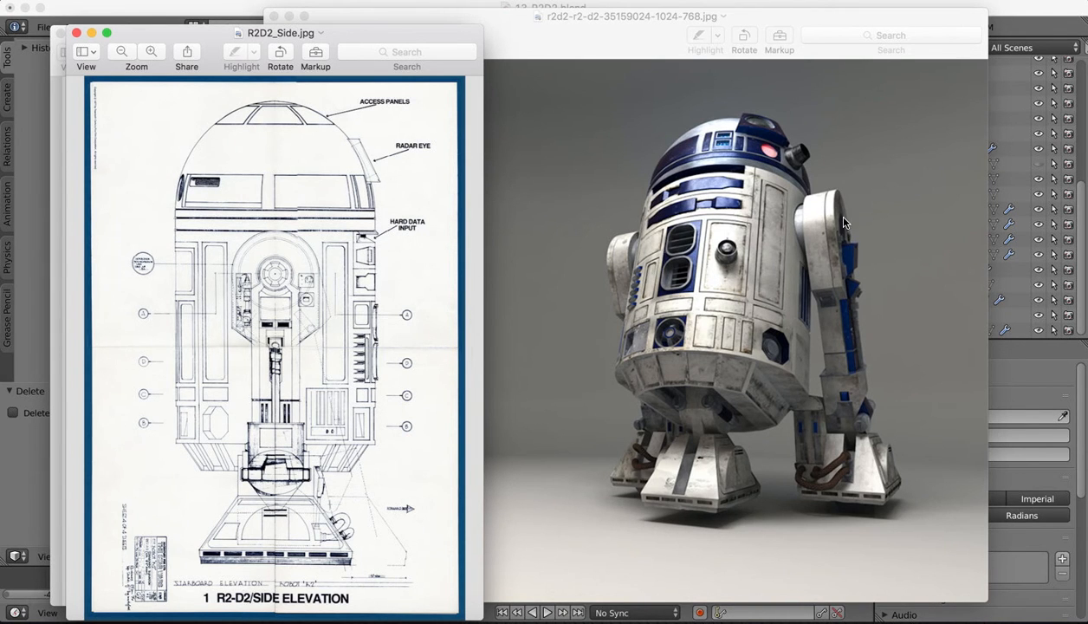
left_click(40, 615)
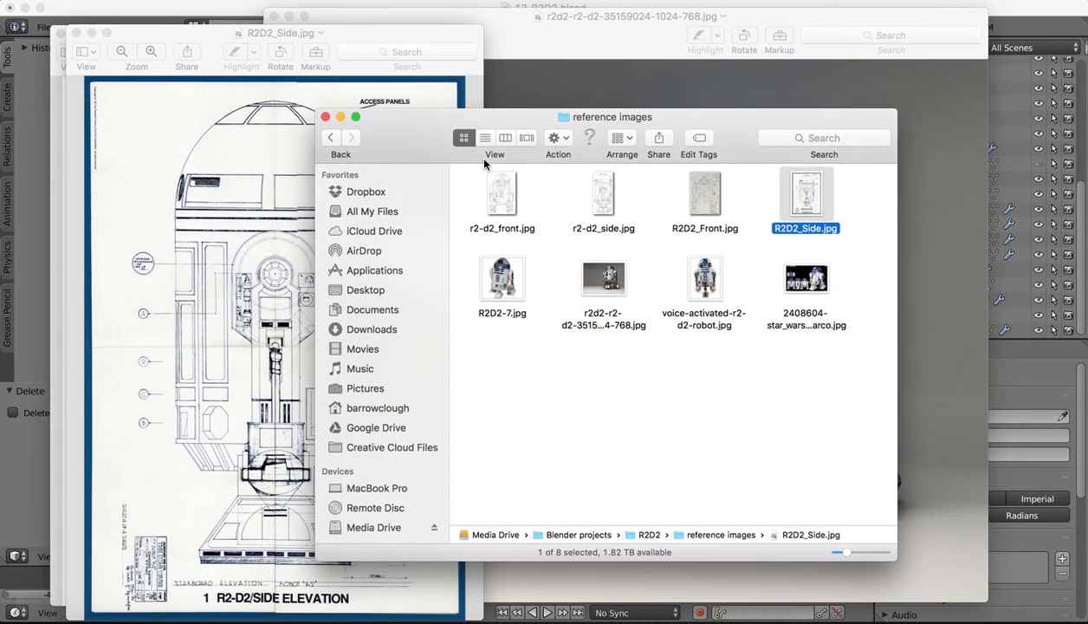
double_click(795, 276)
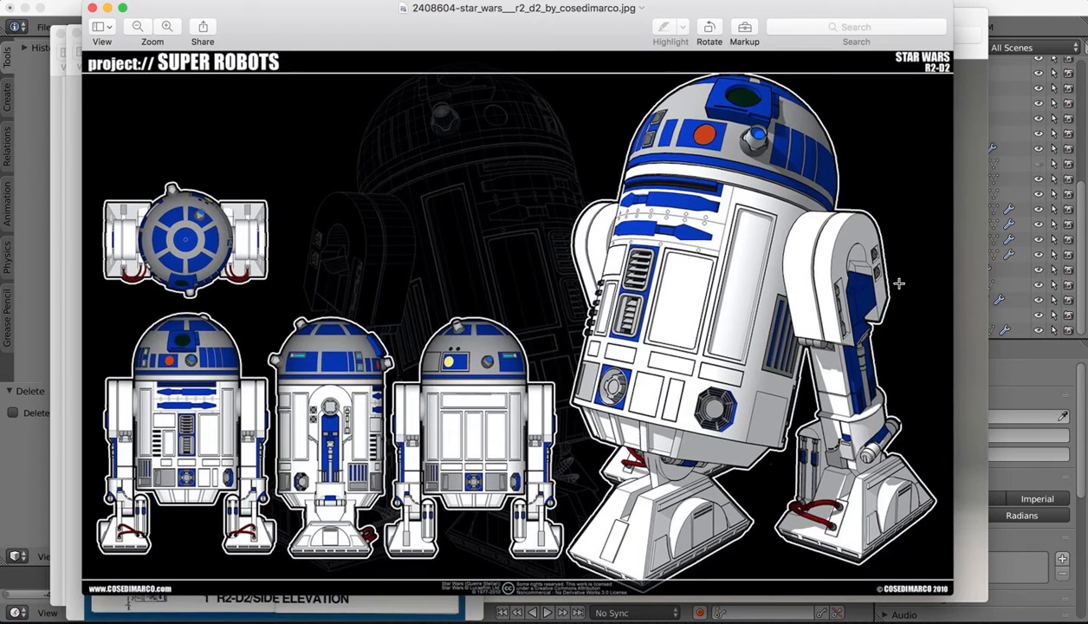
left_click(93, 10)
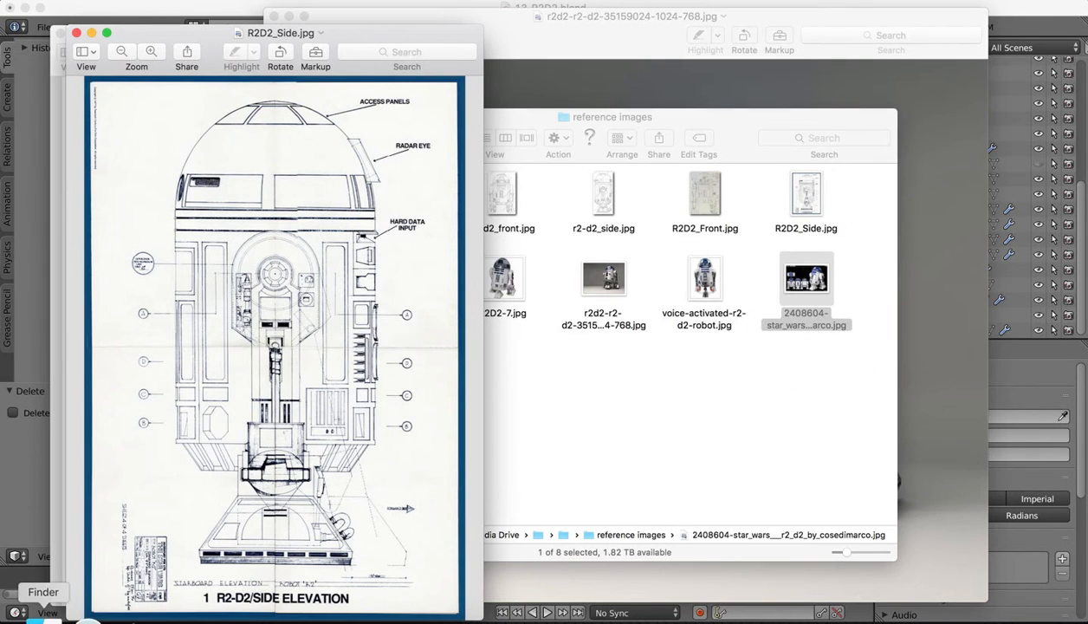
left_click(40, 614)
double_click(502, 277)
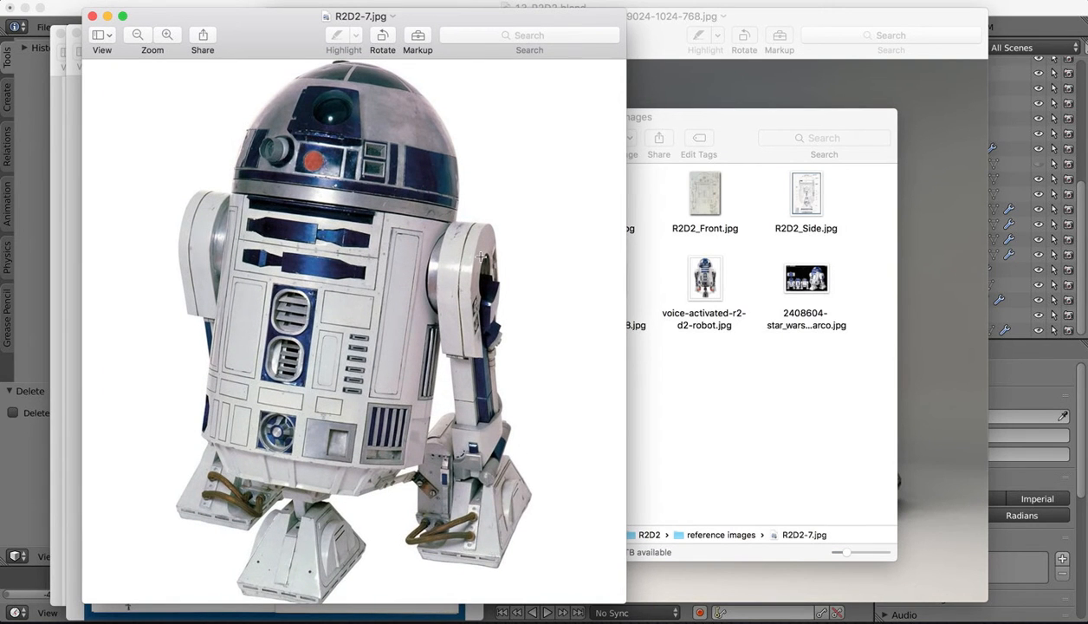
left_click(1027, 381)
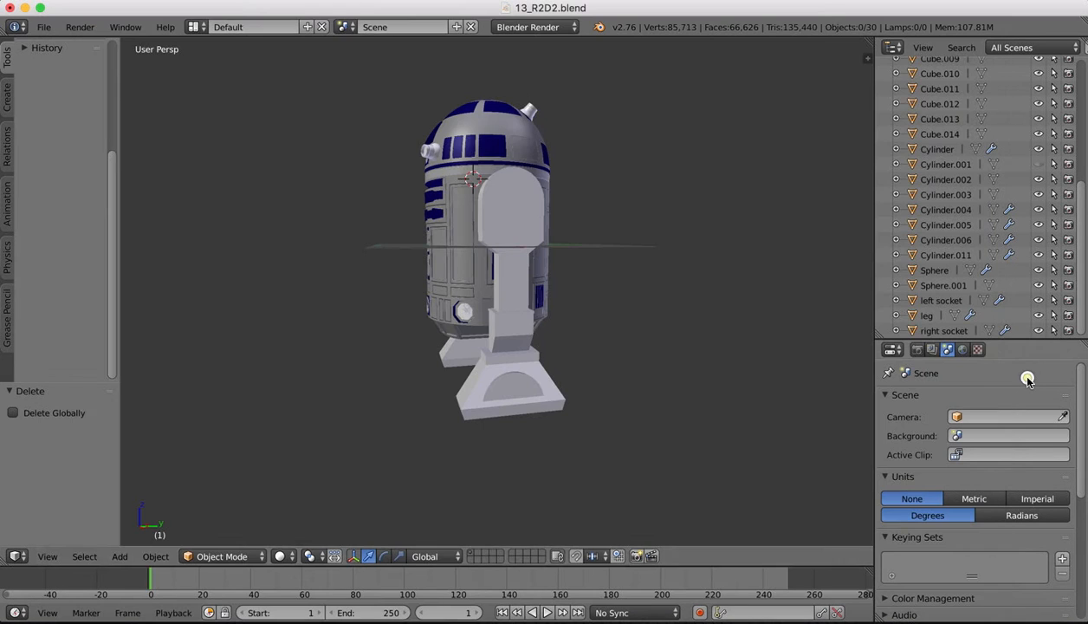
Add a mesh circle and move it about 6.4 units along negative X, outside the leg.
left_click(39, 557)
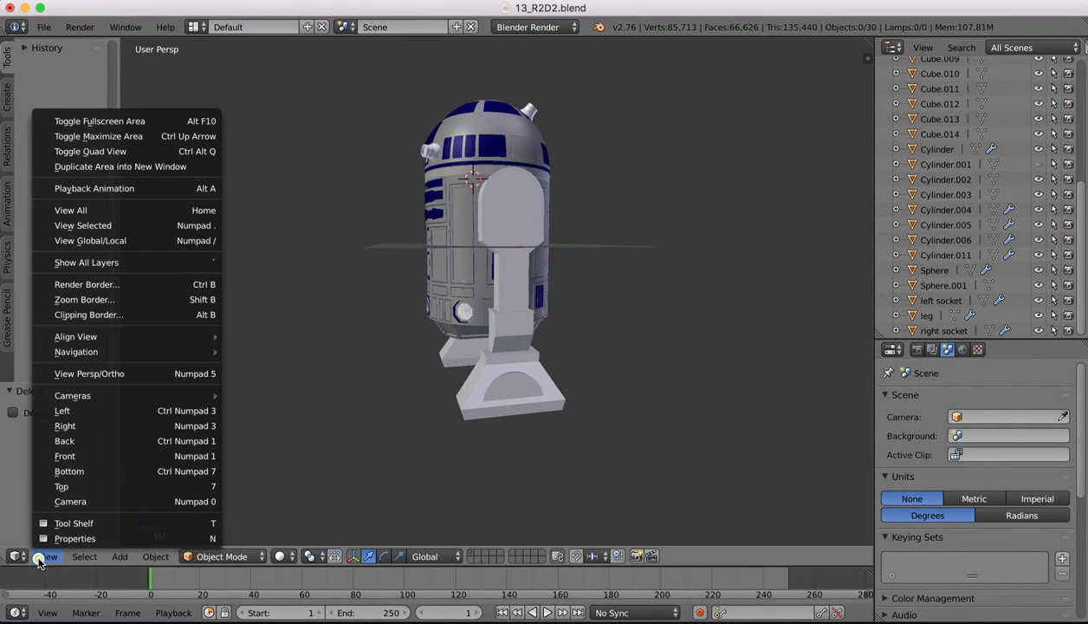
left_click(64, 411)
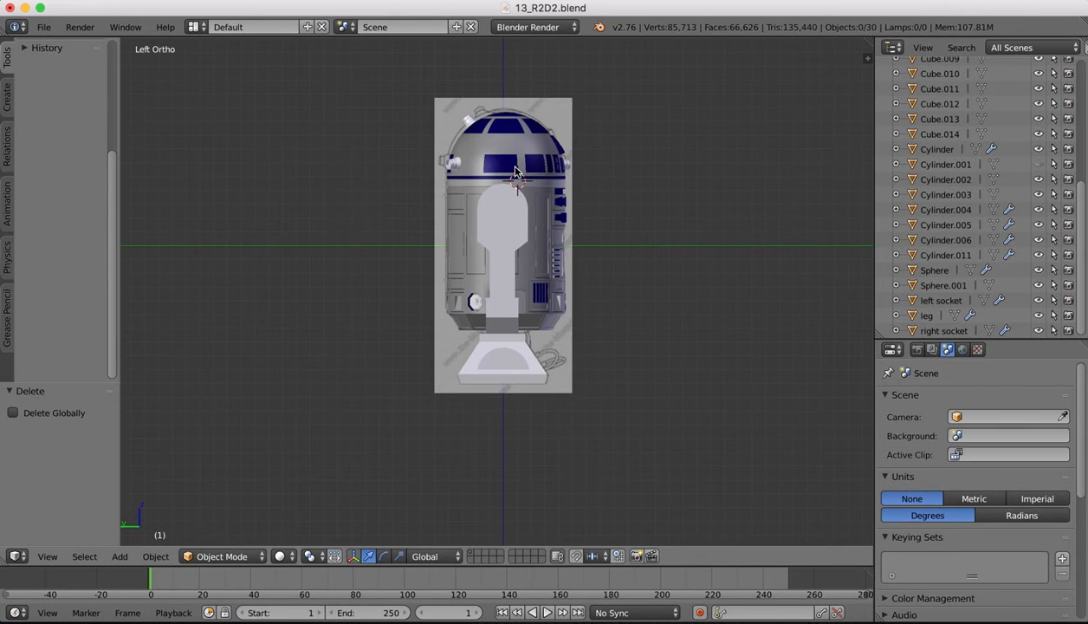
scroll(514, 167, "up", 3)
middle_click_drag(515, 167, 515, 167)
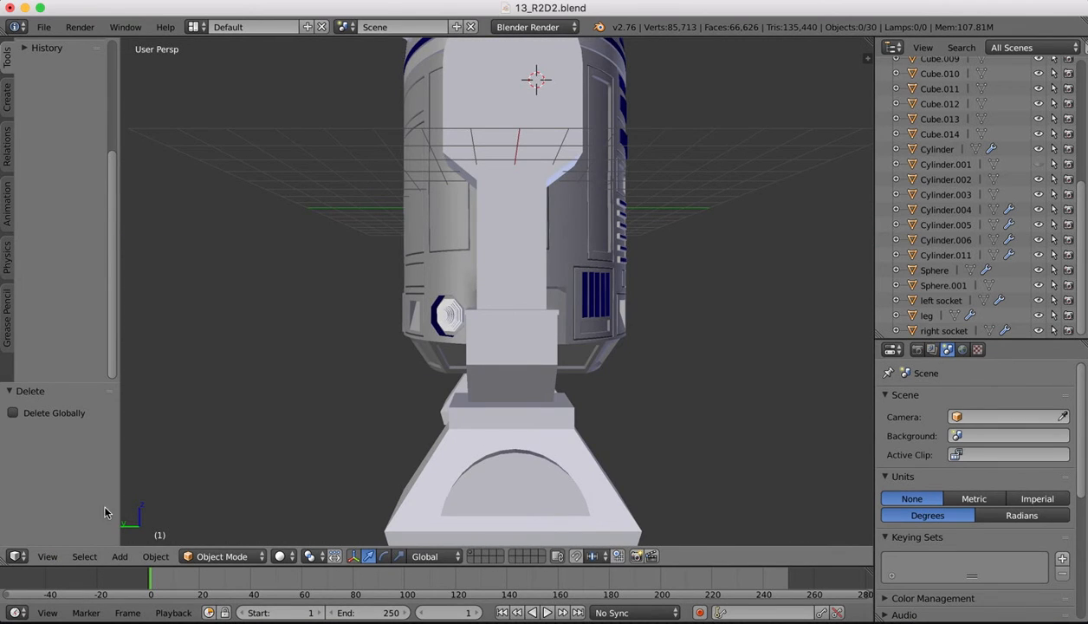
left_click(48, 556)
left_click(66, 412)
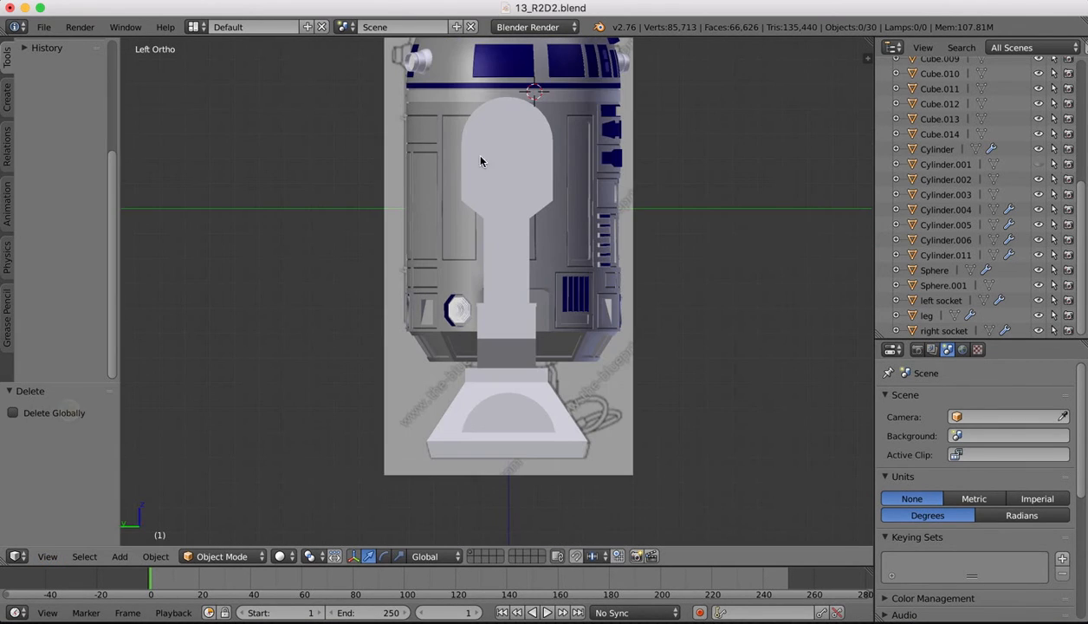
scroll(513, 165, "down", 3)
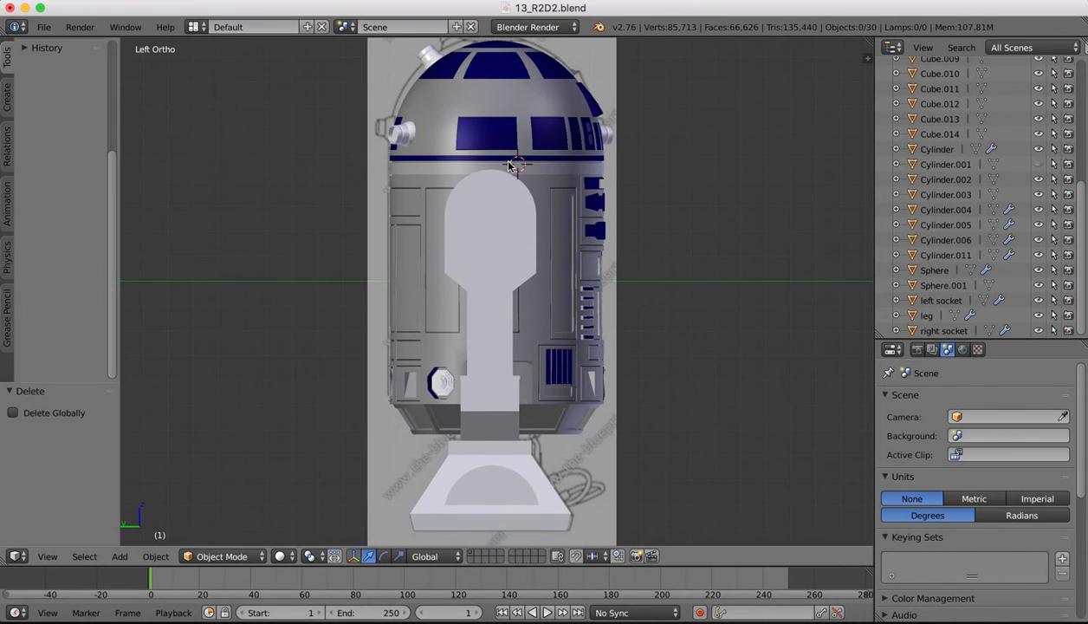
left_click(7, 99)
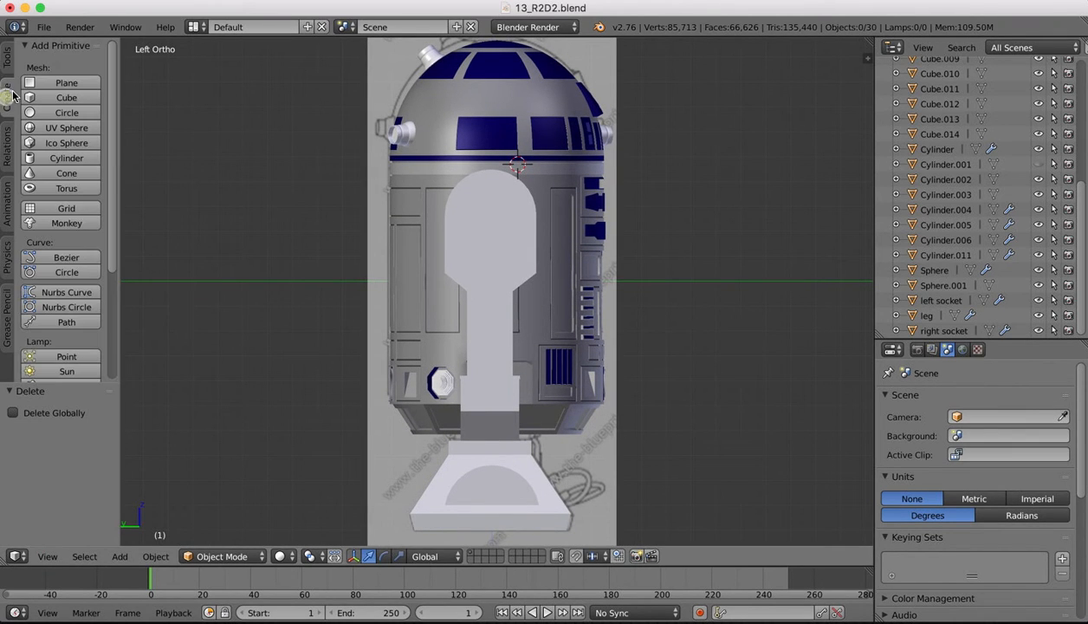
left_click(61, 113)
middle_click_drag(560, 154, 557, 158)
left_click_drag(526, 161, 308, 161)
Rotate the new circle 90 degrees about the Y axis so that it faces the side of the leg.
key("r")
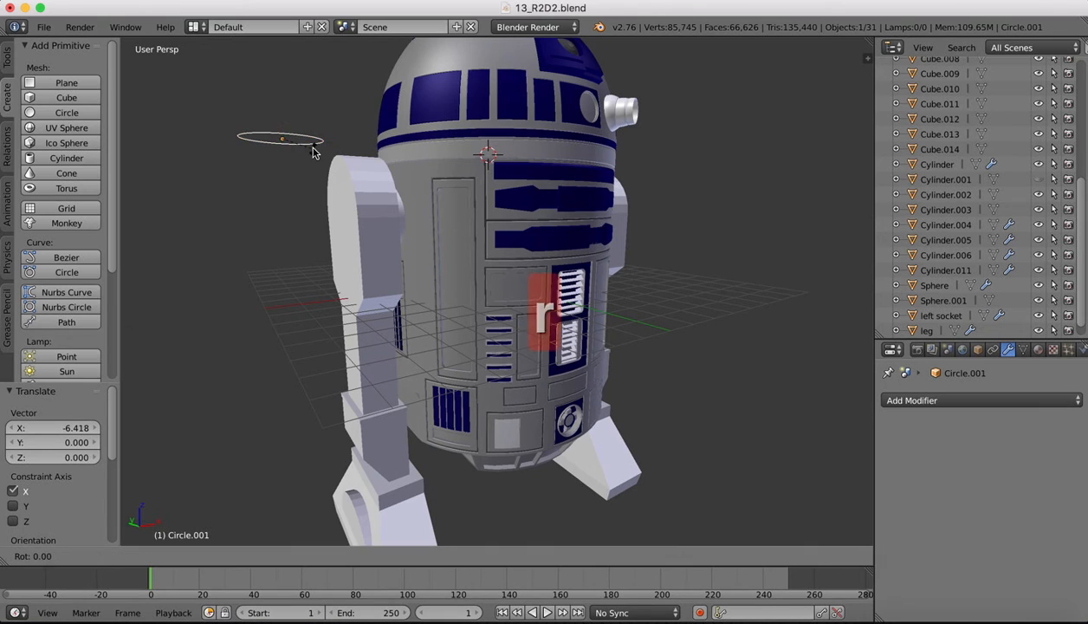
type("y")
type("90")
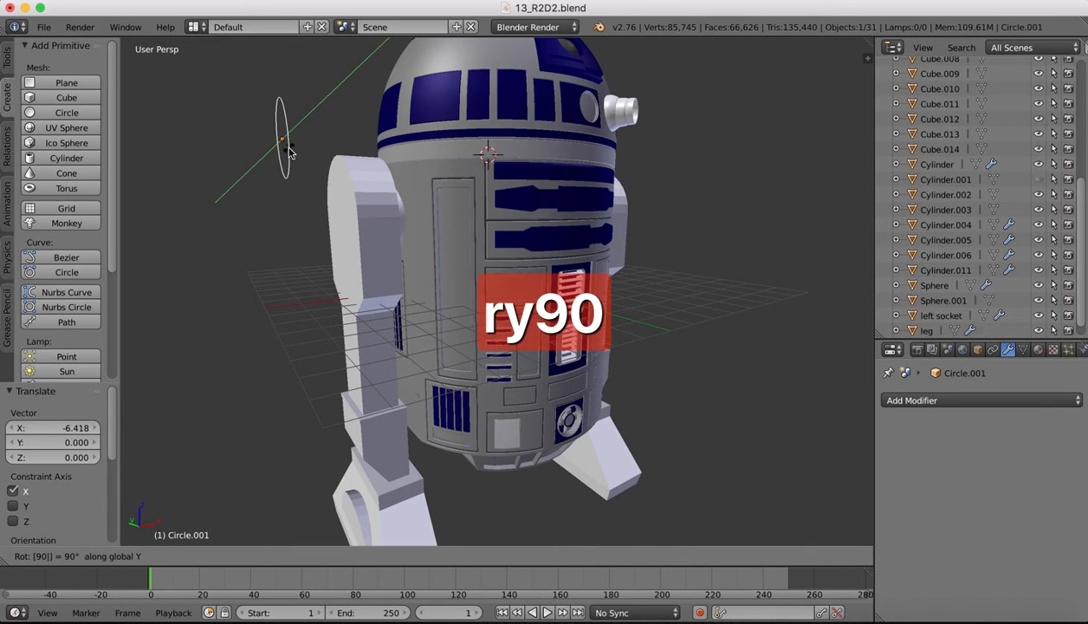
key("Return")
In the left orthographic view, lower the circle and shift it about 1.06 along Y onto the rounded upper leg.
left_click(47, 556)
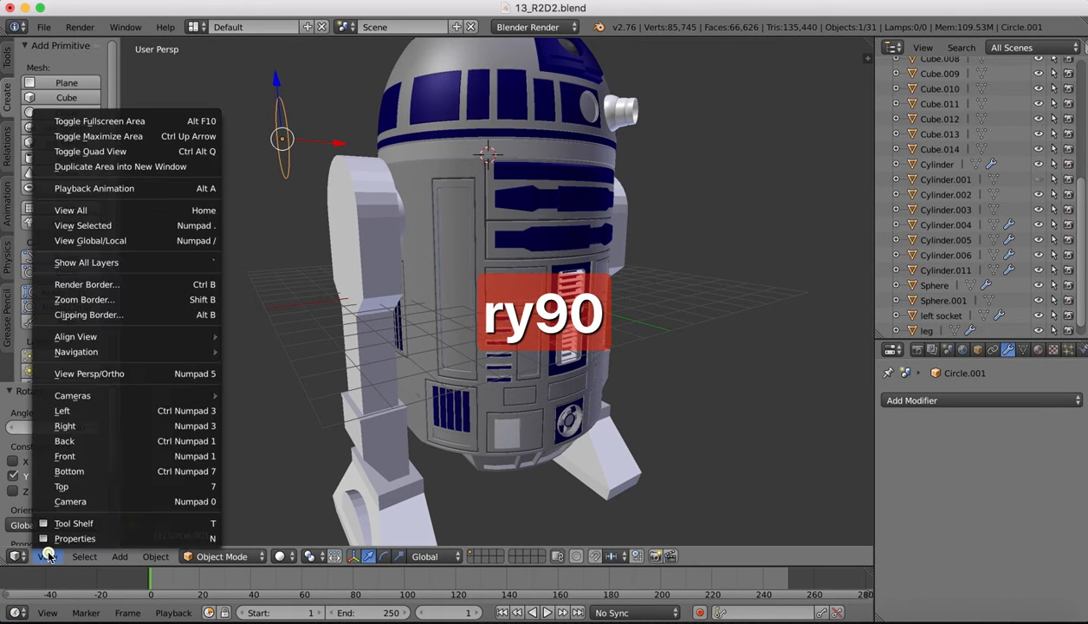
left_click(78, 412)
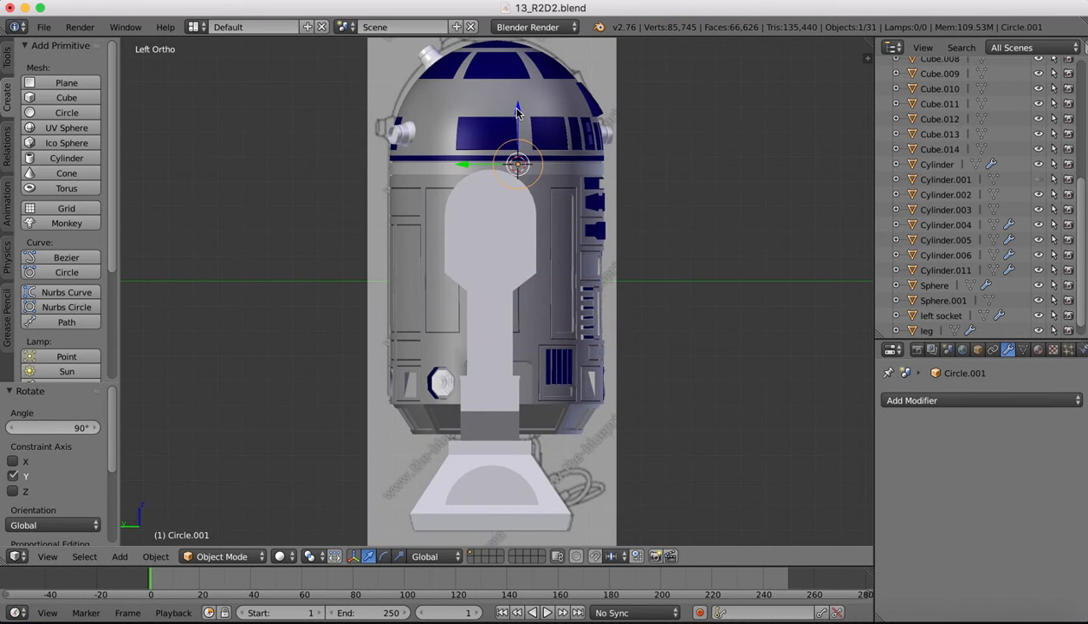
left_click_drag(517, 113, 516, 160)
left_click_drag(457, 214, 437, 216)
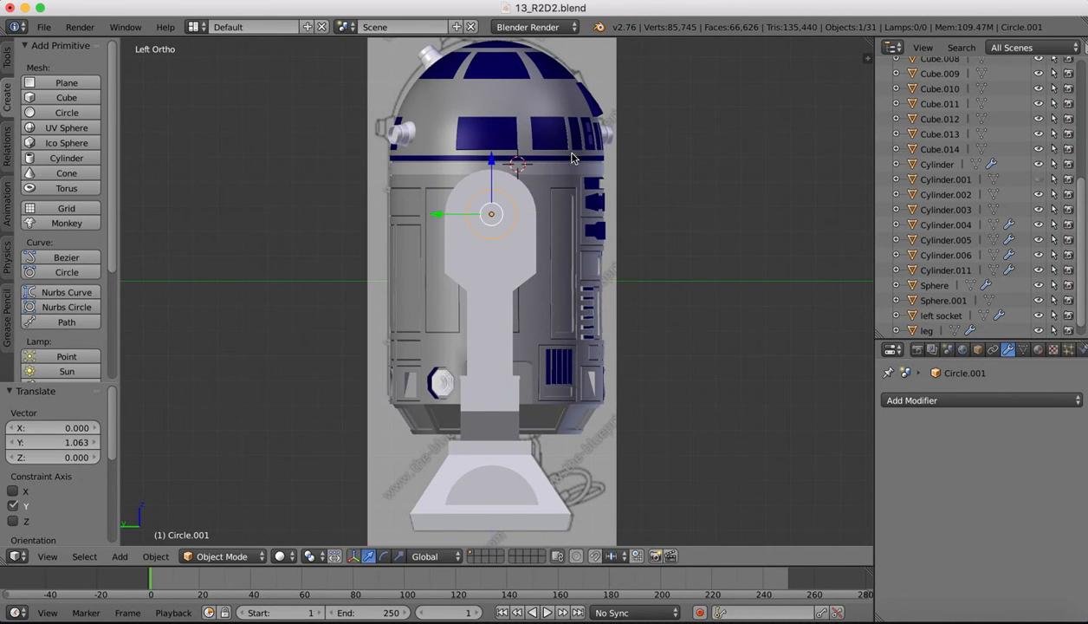
In wireframe, scale the circle to about 0.79 and nudge it 0.03 along Y to match the reference drawing.
key("z")
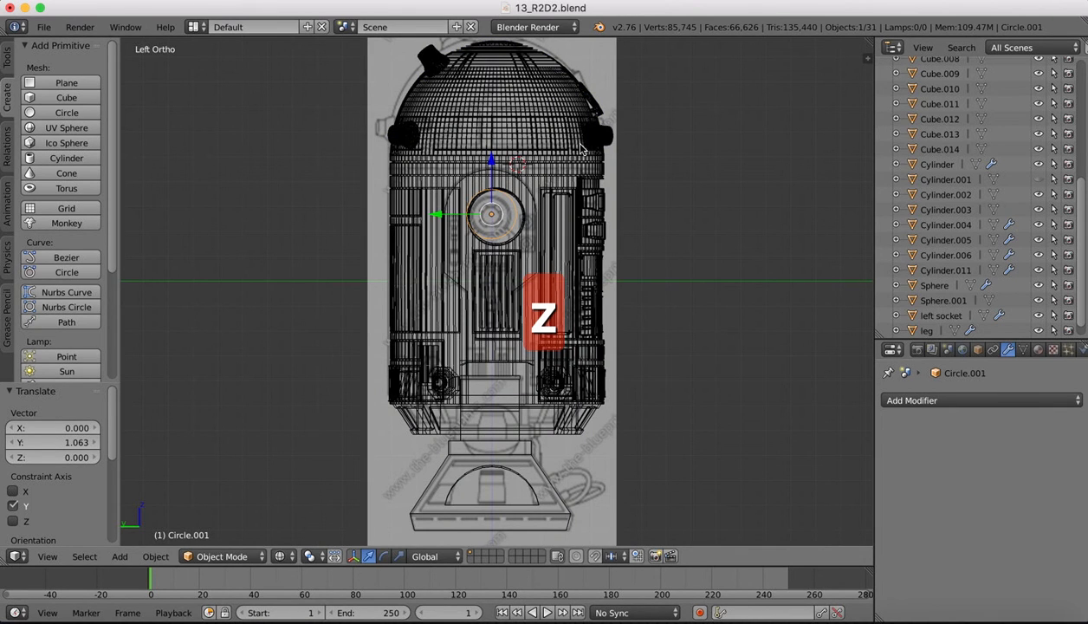
key("s")
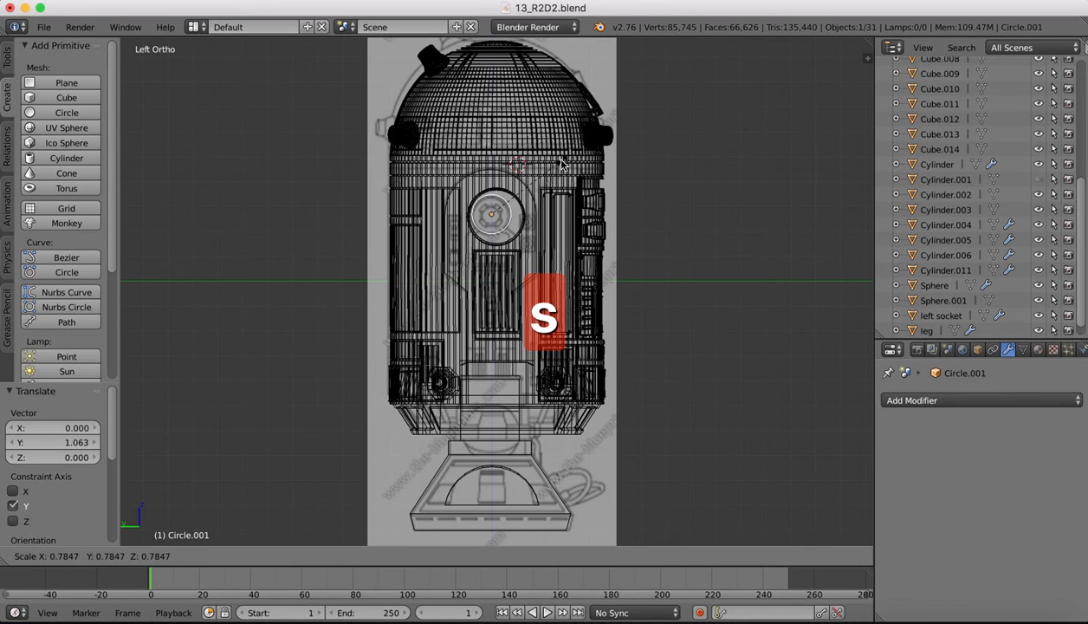
left_click(562, 165)
key("g")
key("y")
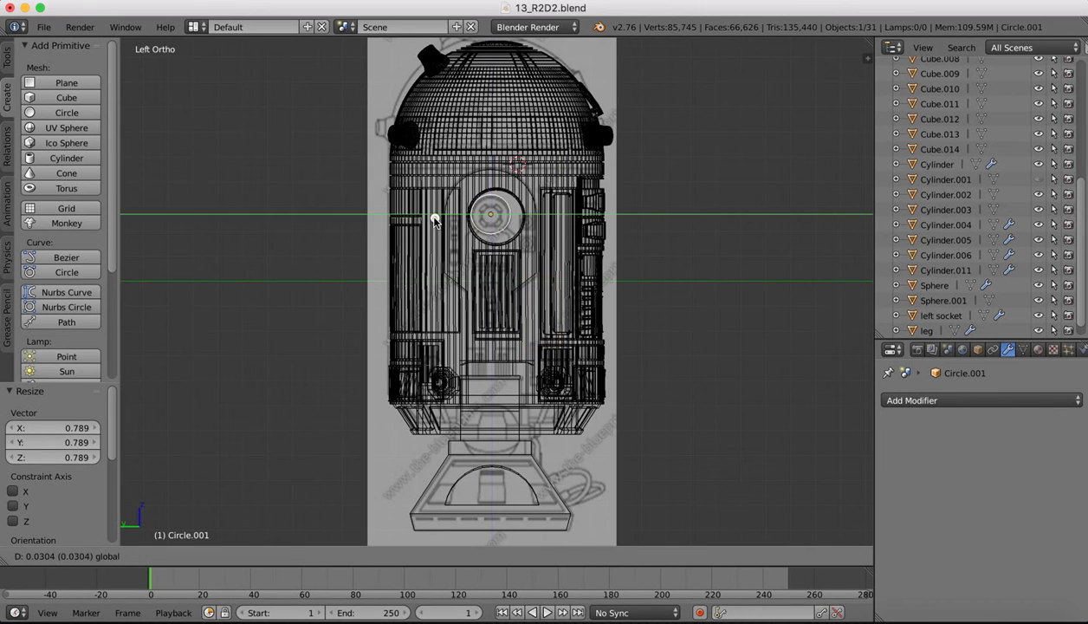
left_click(435, 220)
key("s")
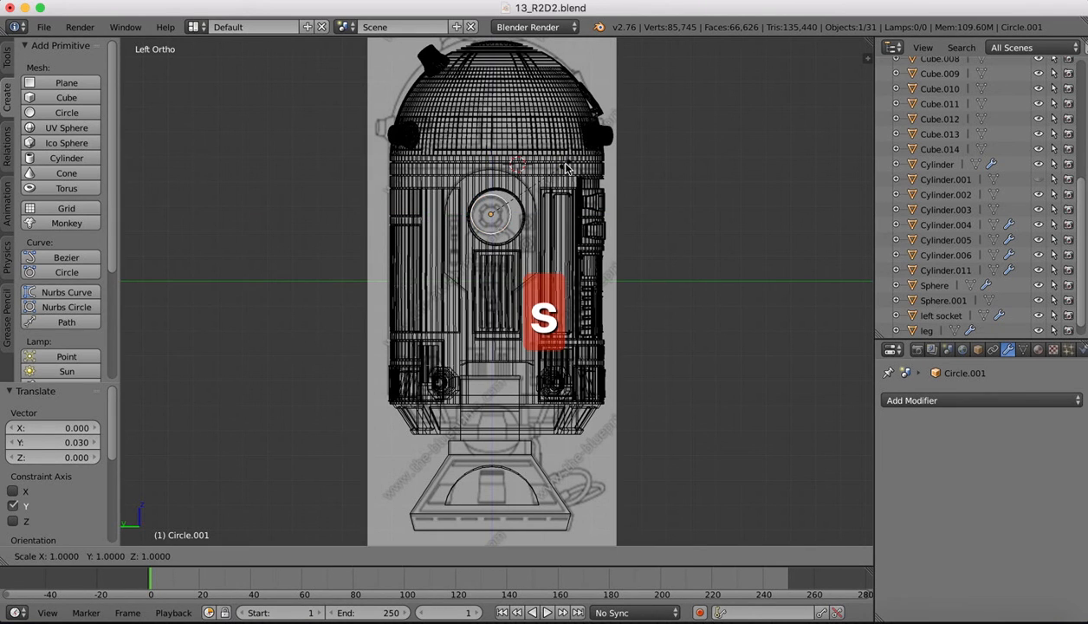
left_click(564, 167)
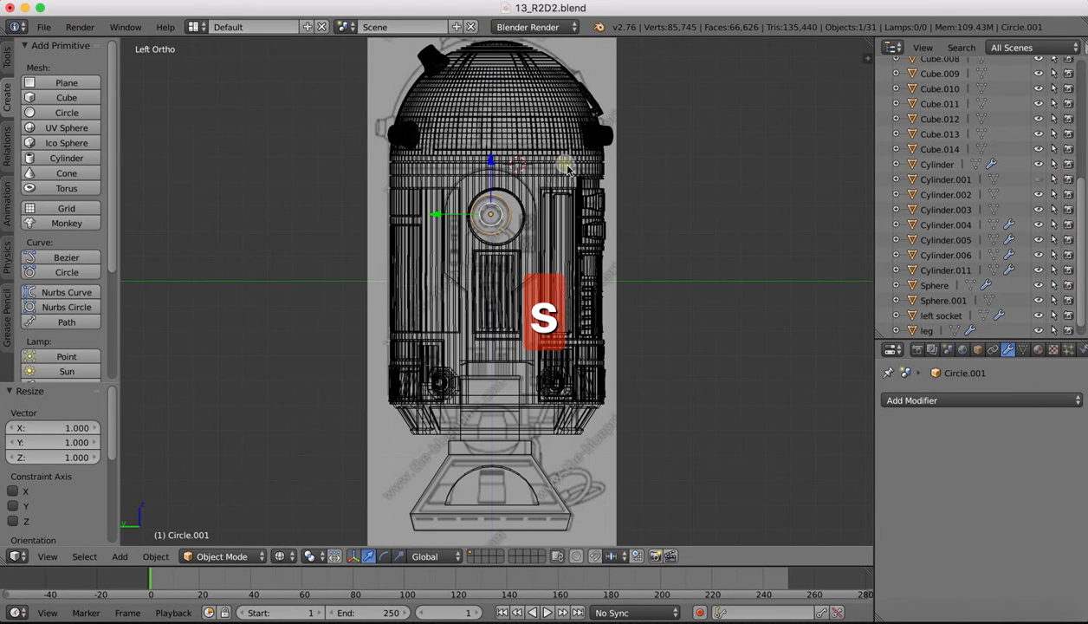
Return to solid shading, add the leg to the circle selection as the active object, and enter Edit Mode.
key("z")
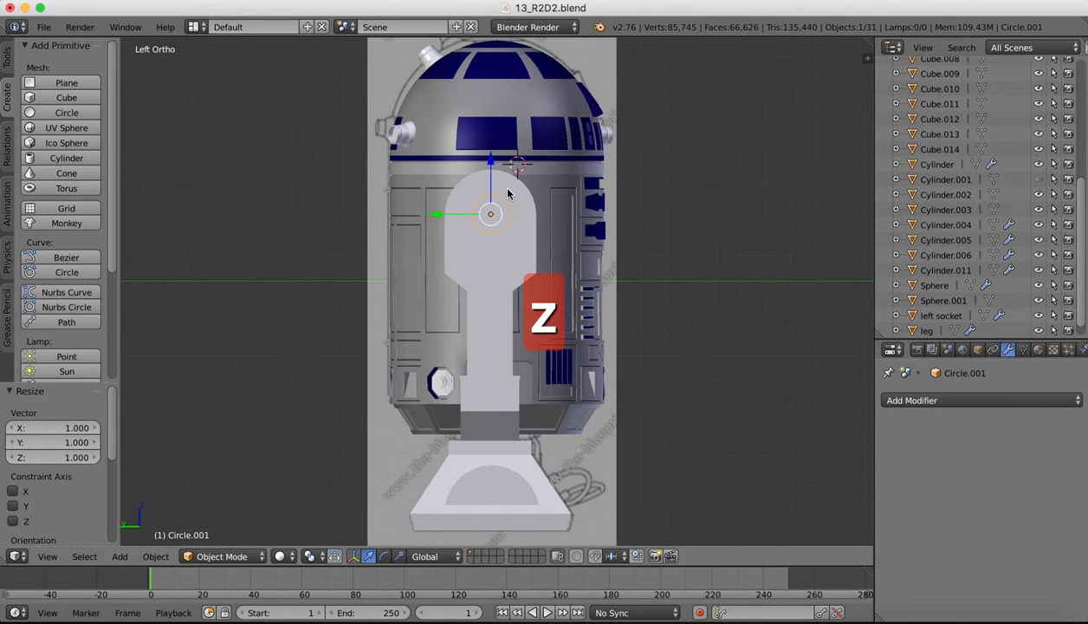
middle_click_drag(507, 194, 588, 220)
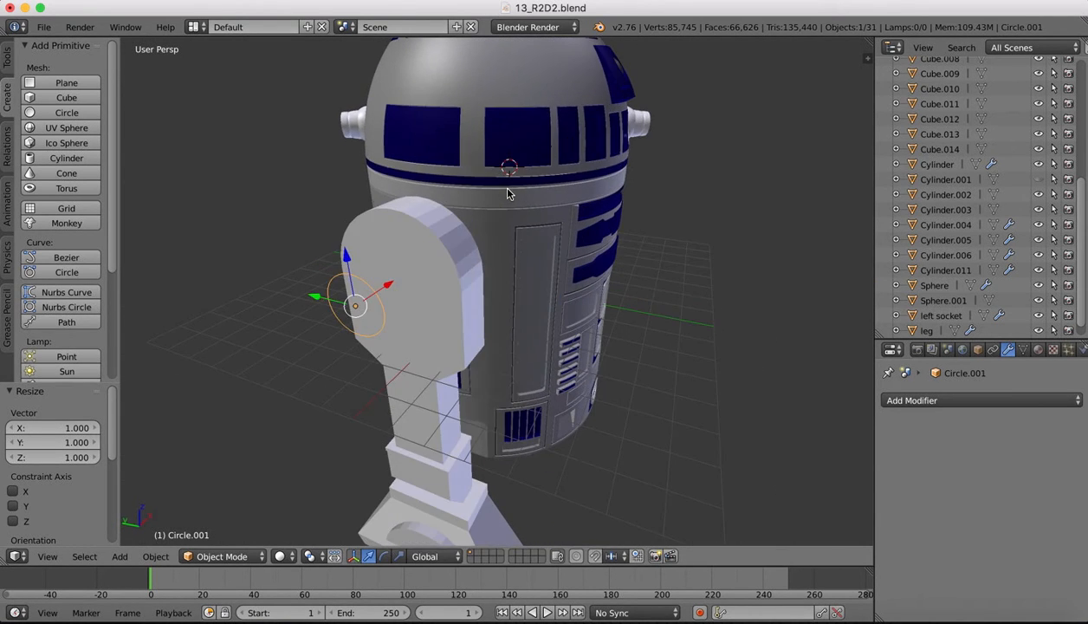
right_click(433, 223, "shift")
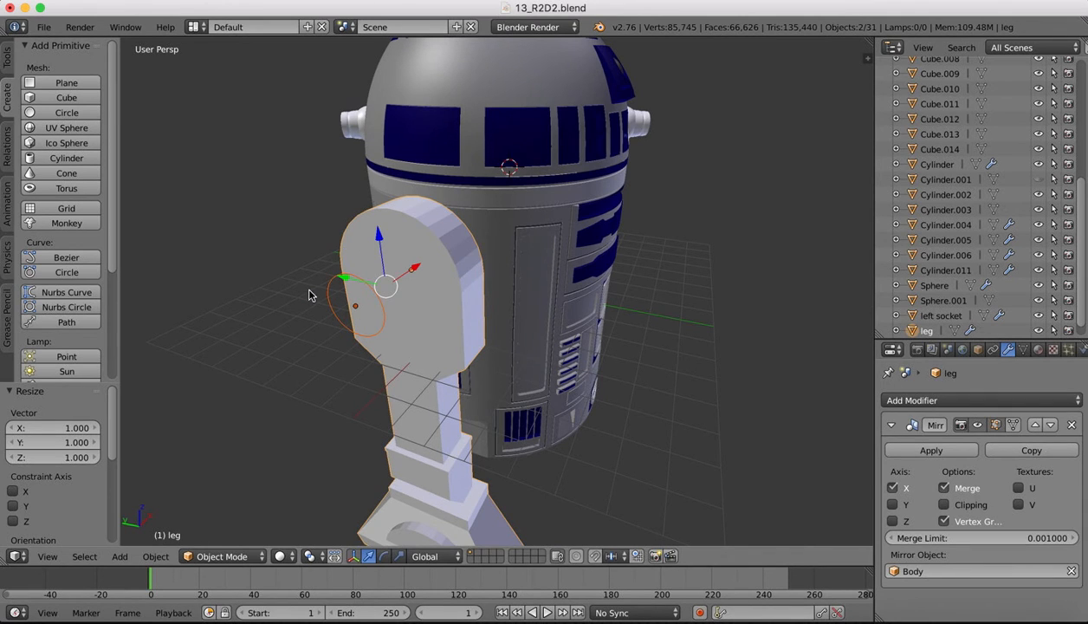
key("Tab")
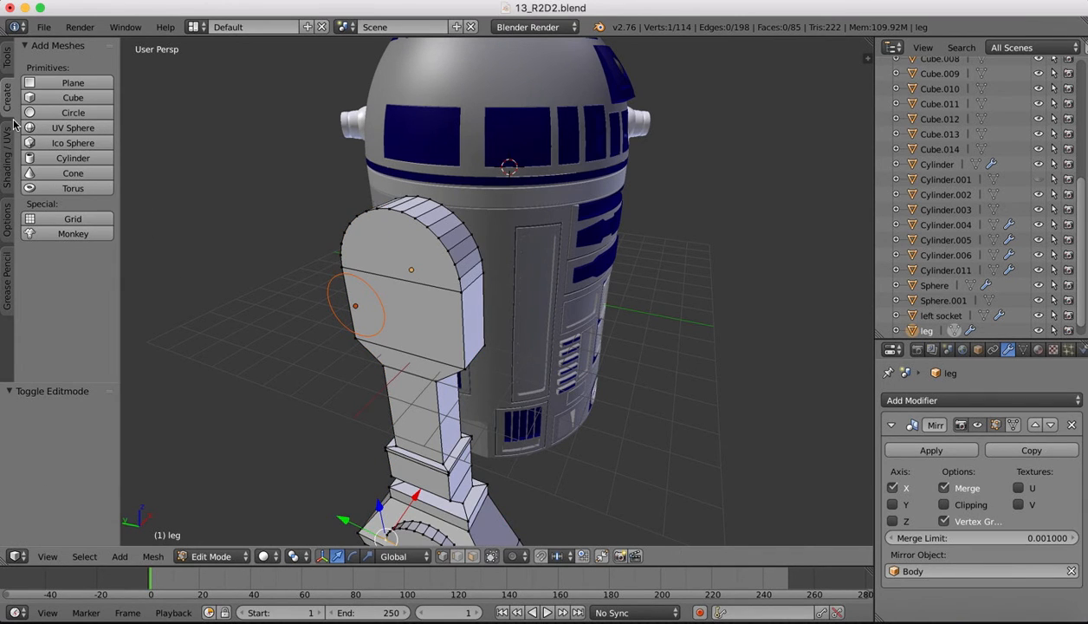
left_click(8, 69)
scroll(47, 294, "down", 4)
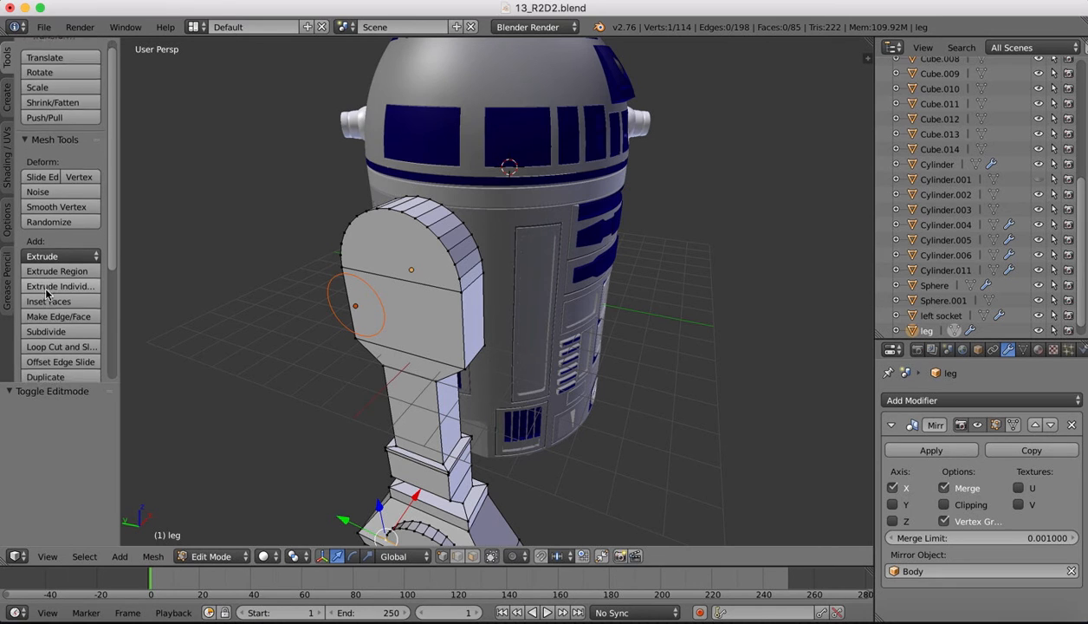
scroll(47, 295, "down", 3)
Try to cut the circle into the upper leg with Knife Project from an angled perspective view.
left_click(39, 308)
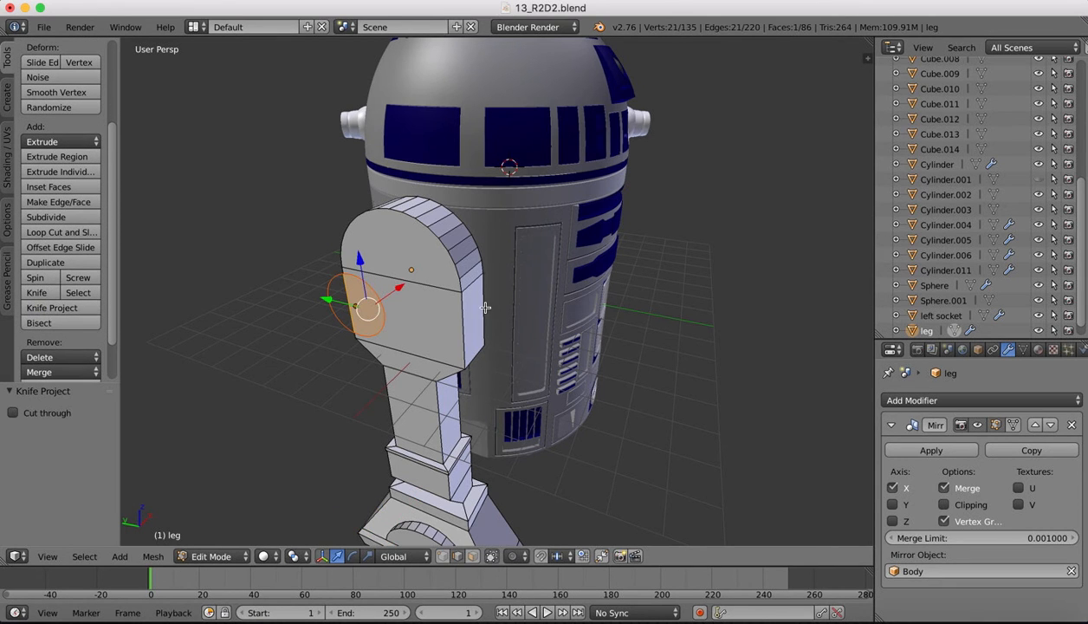
scroll(446, 276, "left", 4)
scroll(446, 276, "right", 3)
scroll(446, 277, "left", 3)
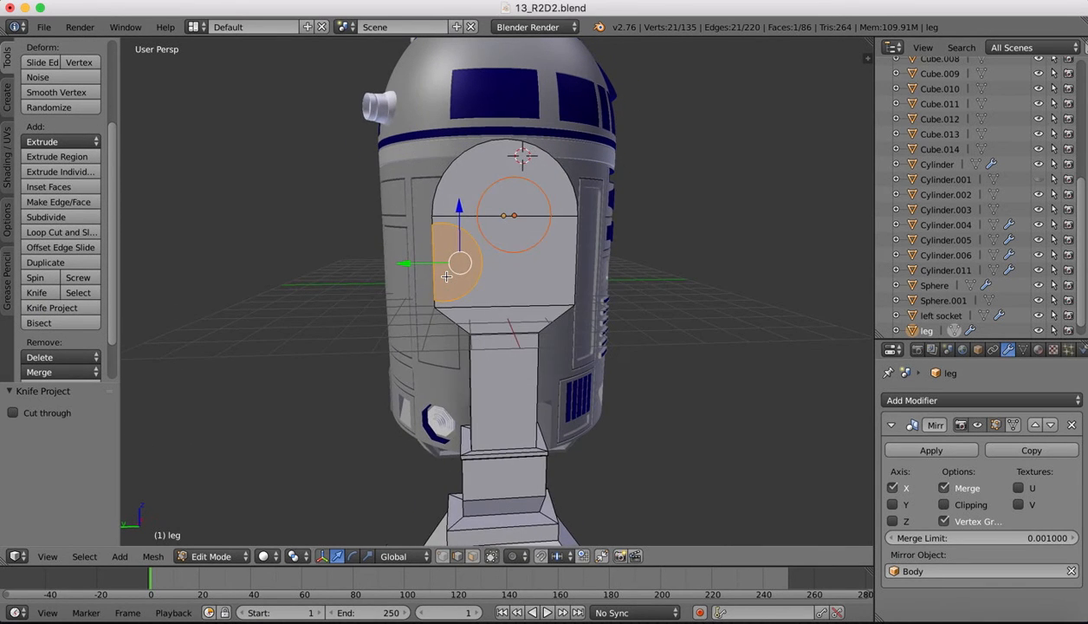
key("super+z")
Cut the circle into the upper leg's outer face with Knife Project from the left orthographic view.
left_click(57, 557)
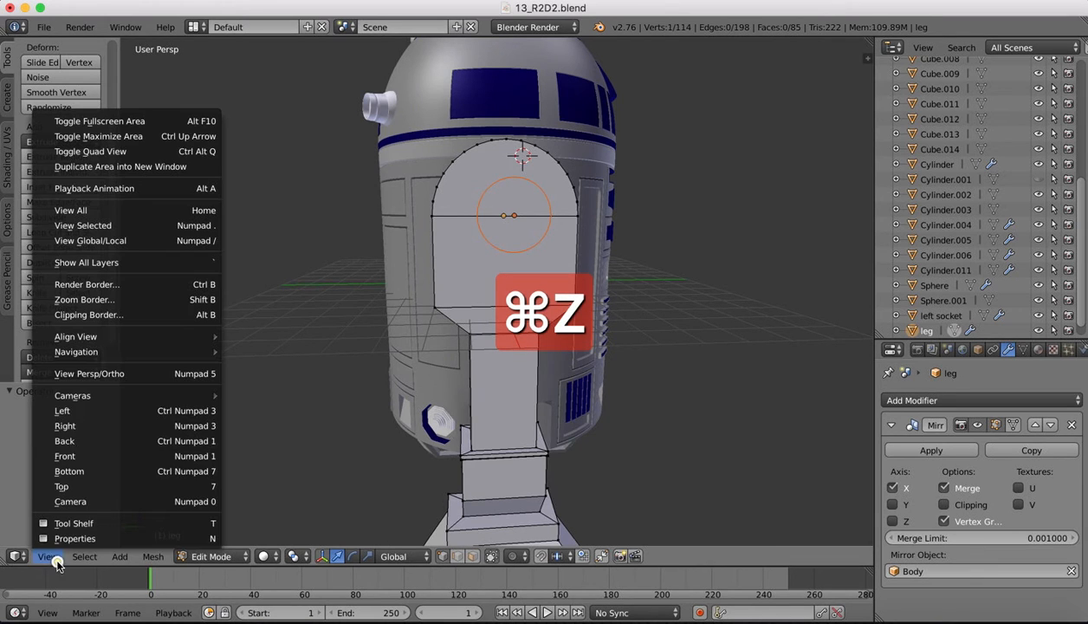
left_click(68, 413)
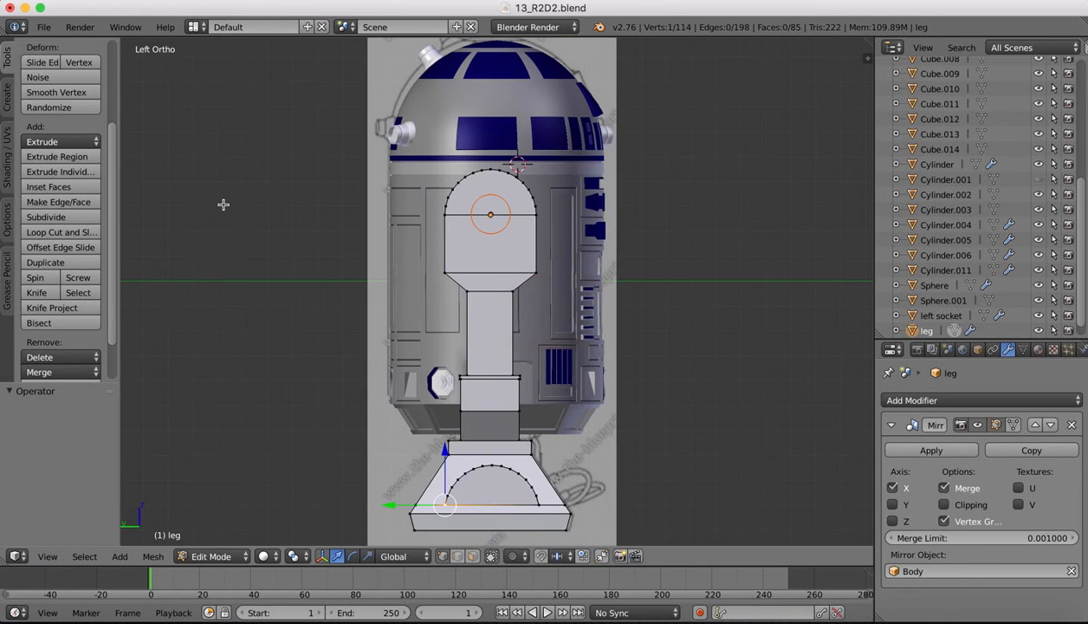
left_click(48, 308)
middle_click_drag(505, 130, 505, 130)
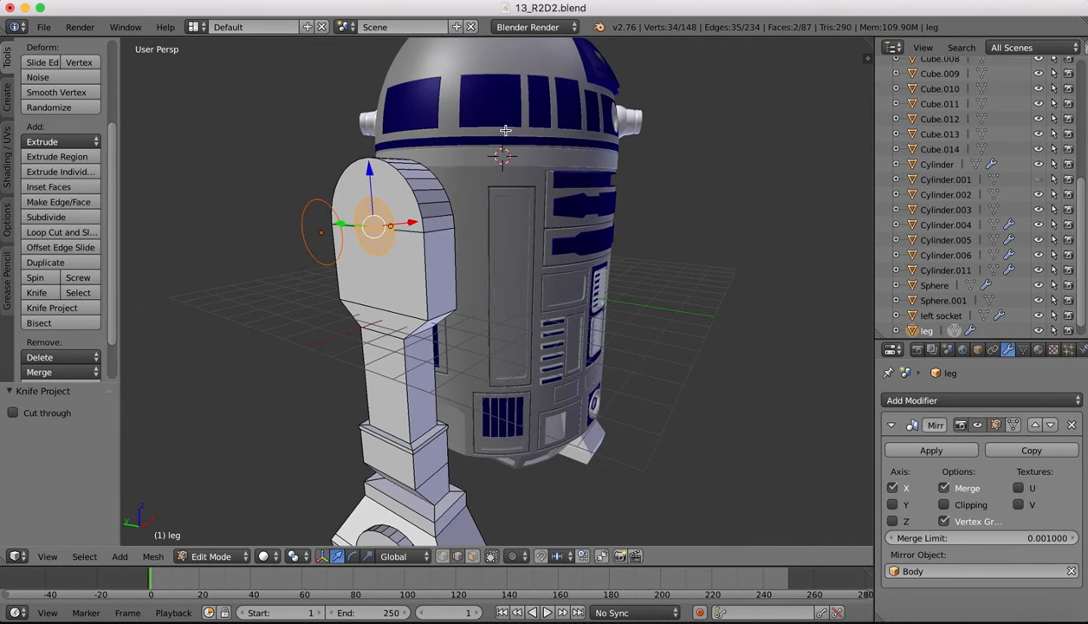
middle_click_drag(362, 178, 360, 182)
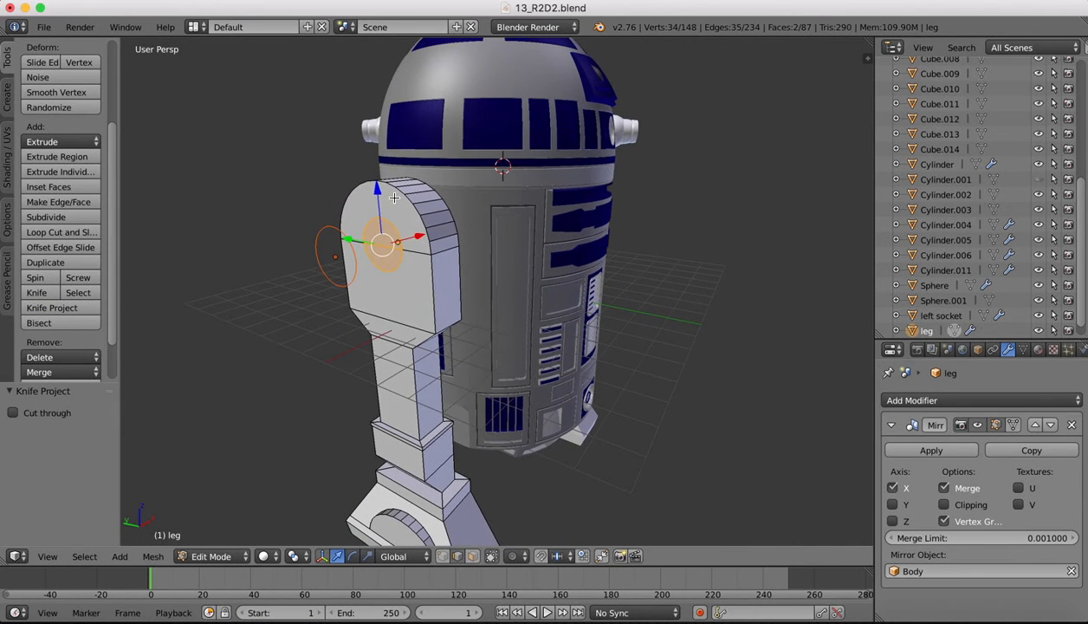
Extrude the cut circle about 0.285 into the upper leg and scale the recessed face to about 0.94.
key("e")
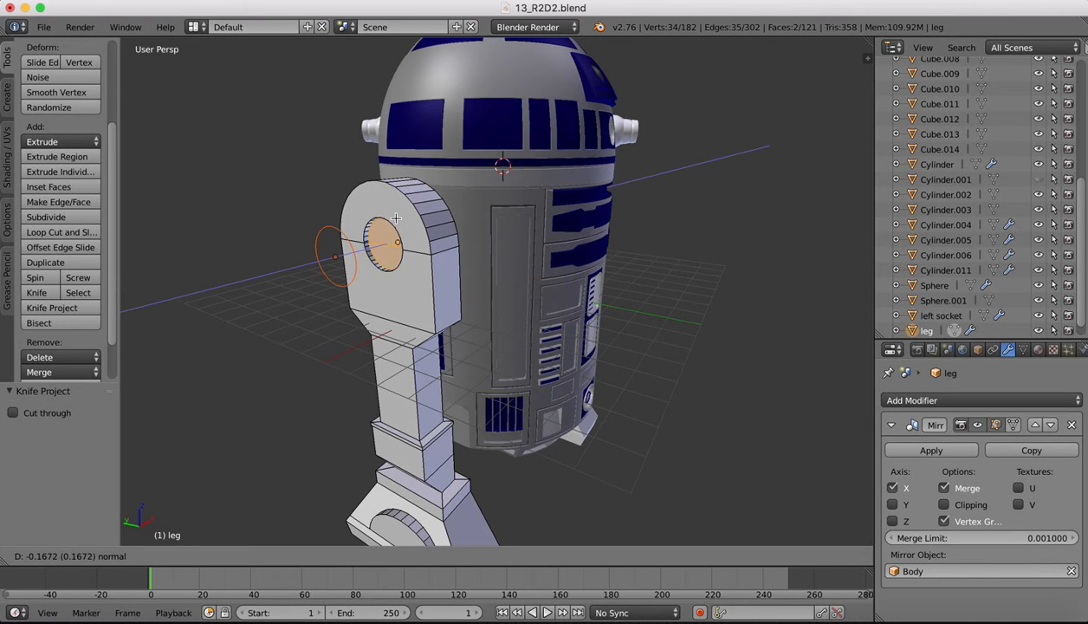
left_click(398, 218)
key("s")
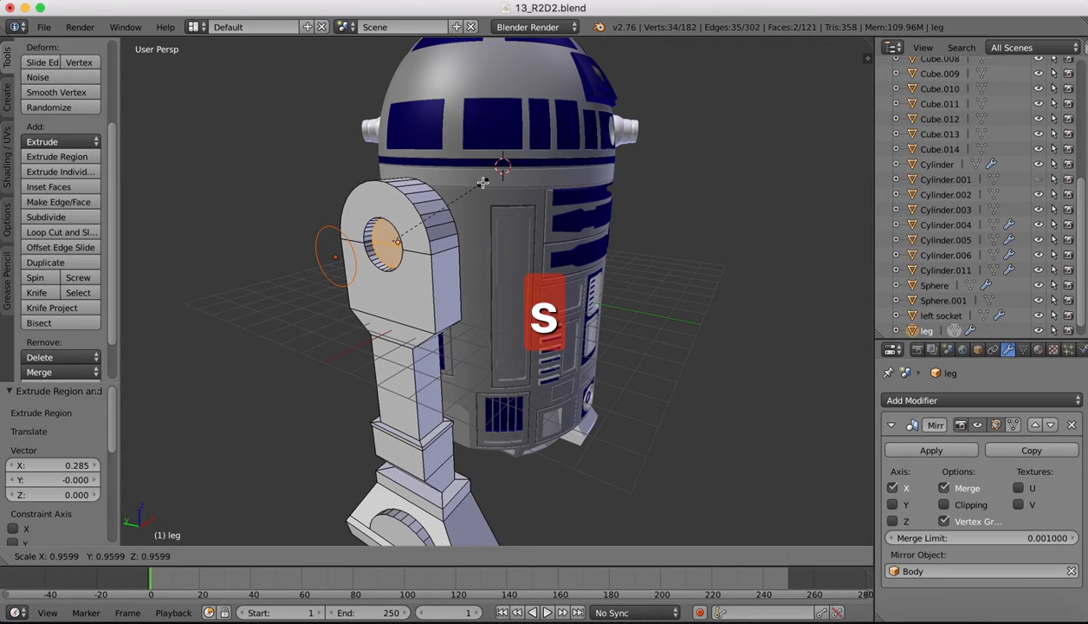
left_click(481, 178)
middle_click_drag(481, 177, 509, 216)
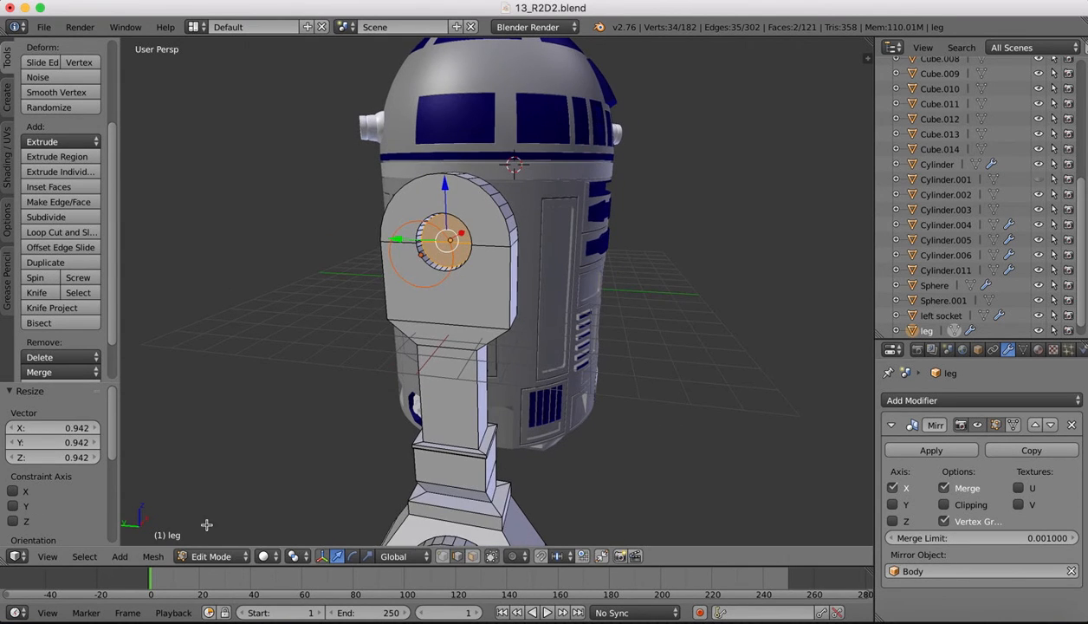
Return to Object Mode and delete the separate circle object used as the knife cutter.
left_click(208, 556)
left_click(212, 540)
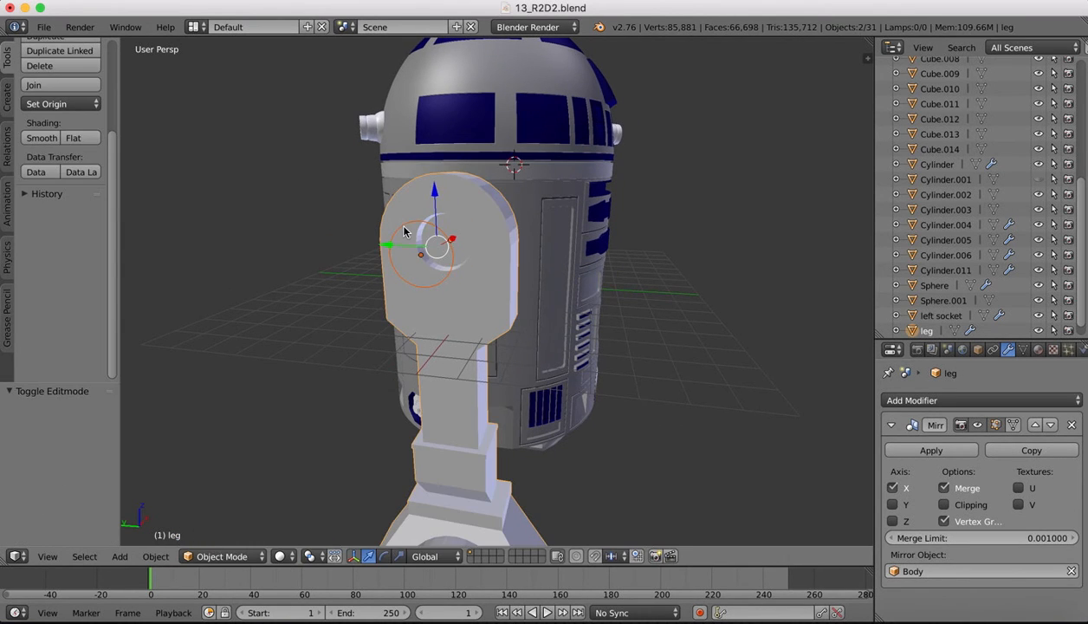
right_click(401, 227)
key("x")
left_click(397, 227)
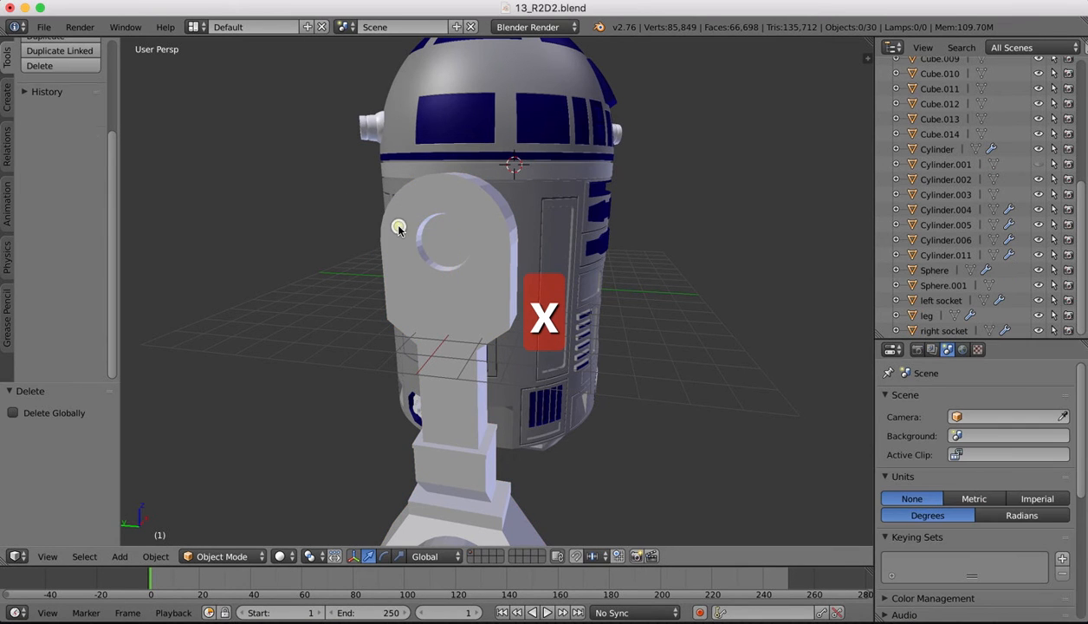
Inspect the leg's circular recess from several angles and compare it with the R2-D2 reference photos.
middle_click_drag(433, 217, 426, 220)
scroll(428, 216, "down", 2)
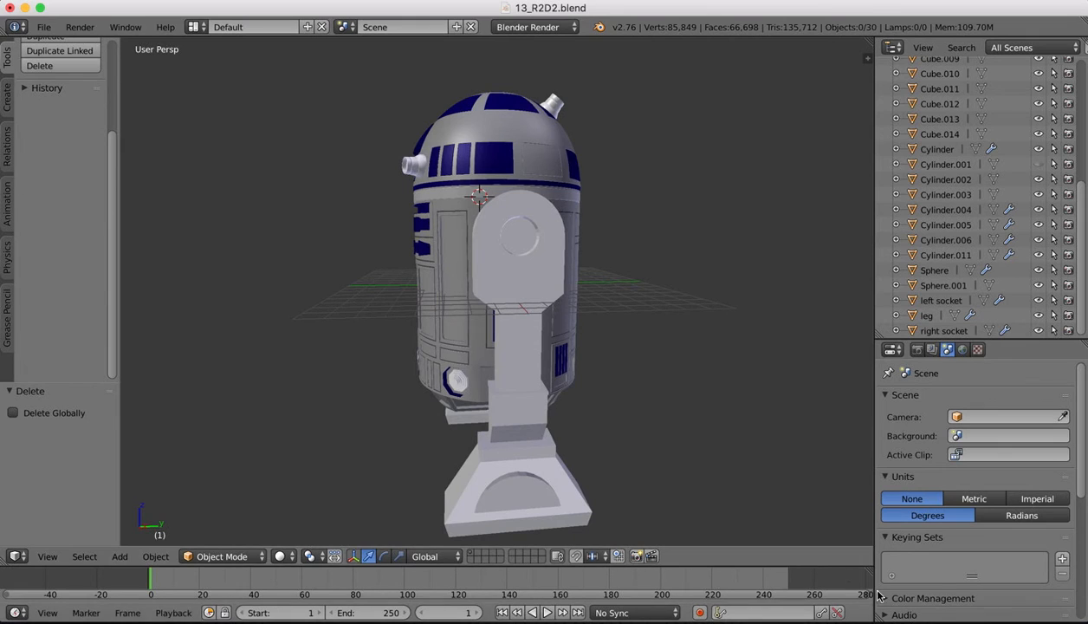
left_click(903, 610)
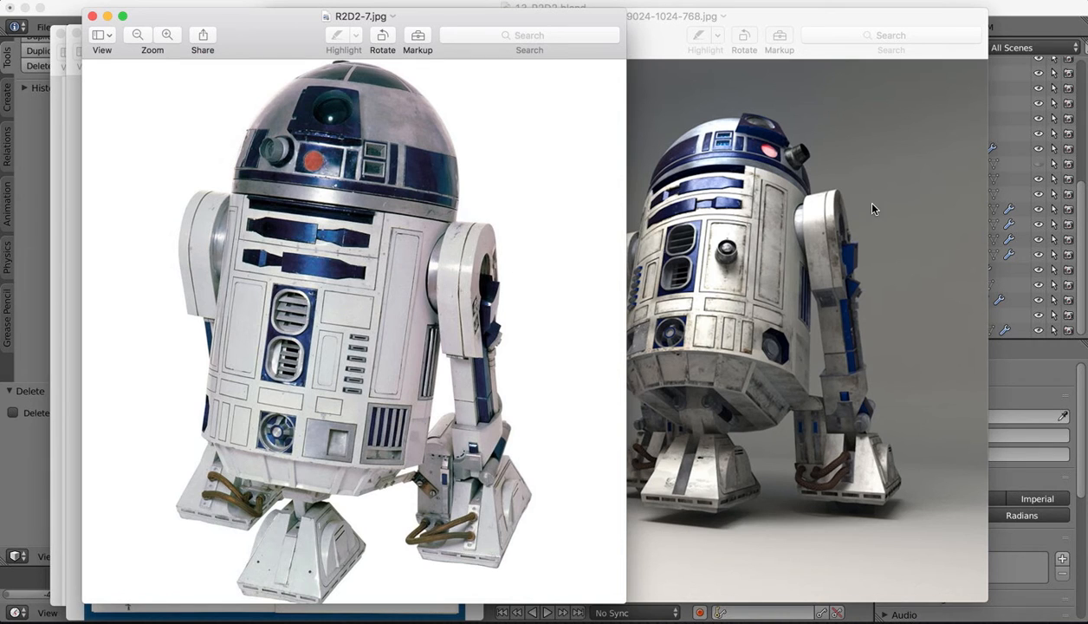
left_click(879, 611)
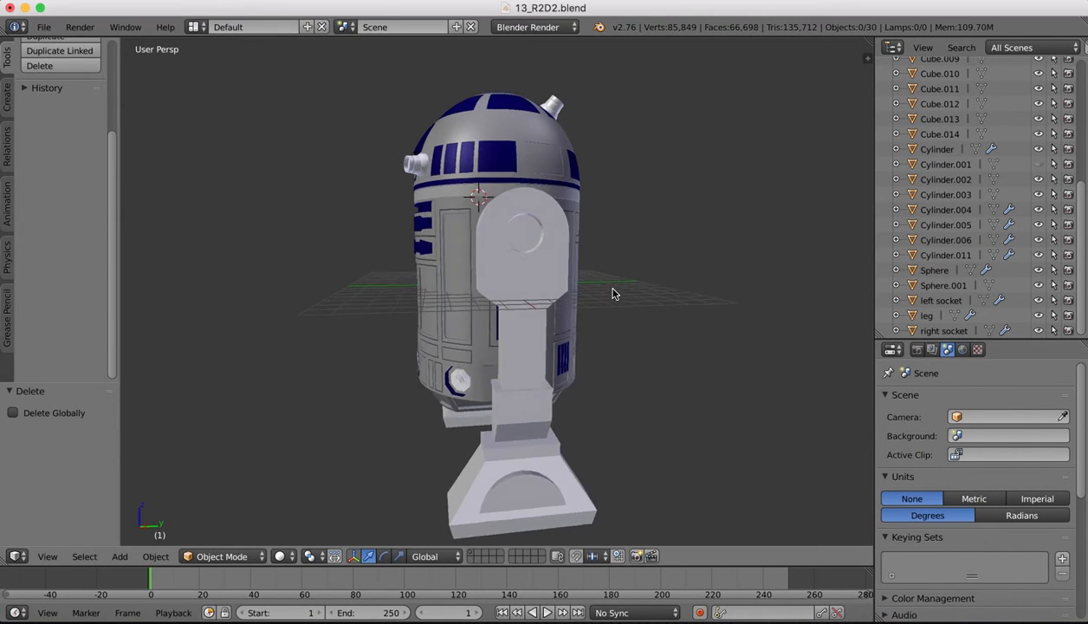
middle_click_drag(612, 294, 612, 294)
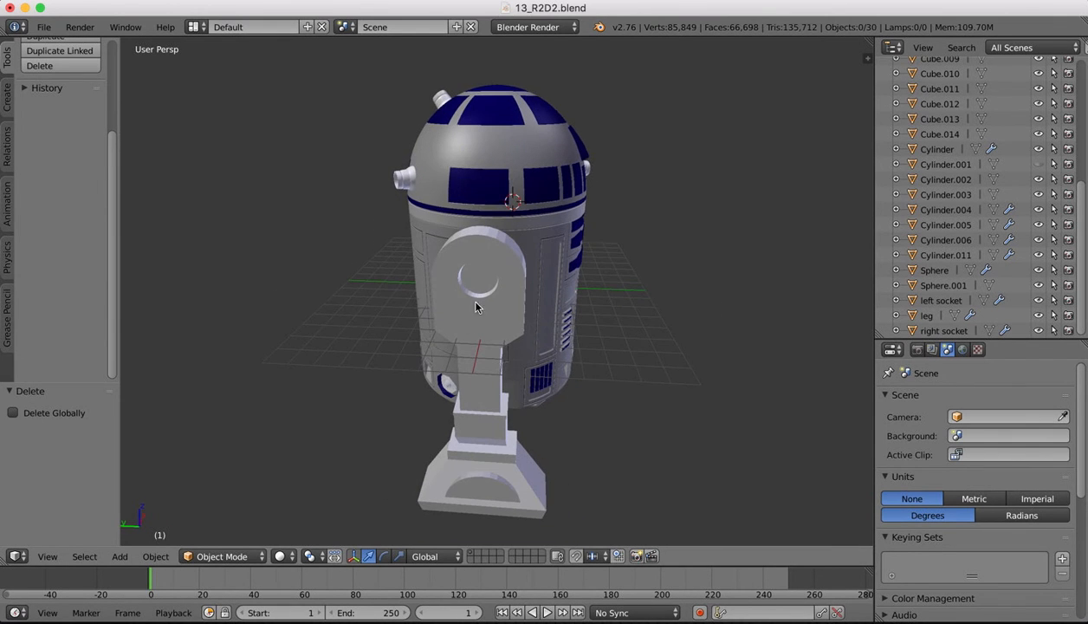
middle_click_drag(534, 267, 531, 250)
Try smooth shading on the leg object and switch it back to flat shading.
left_click(7, 102)
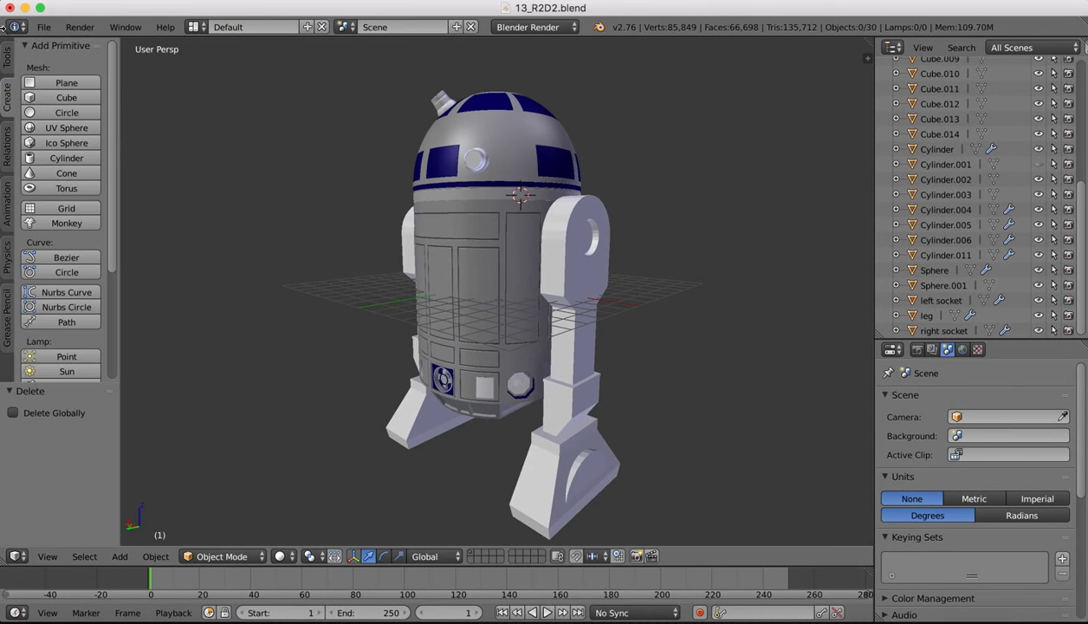
left_click(5, 54)
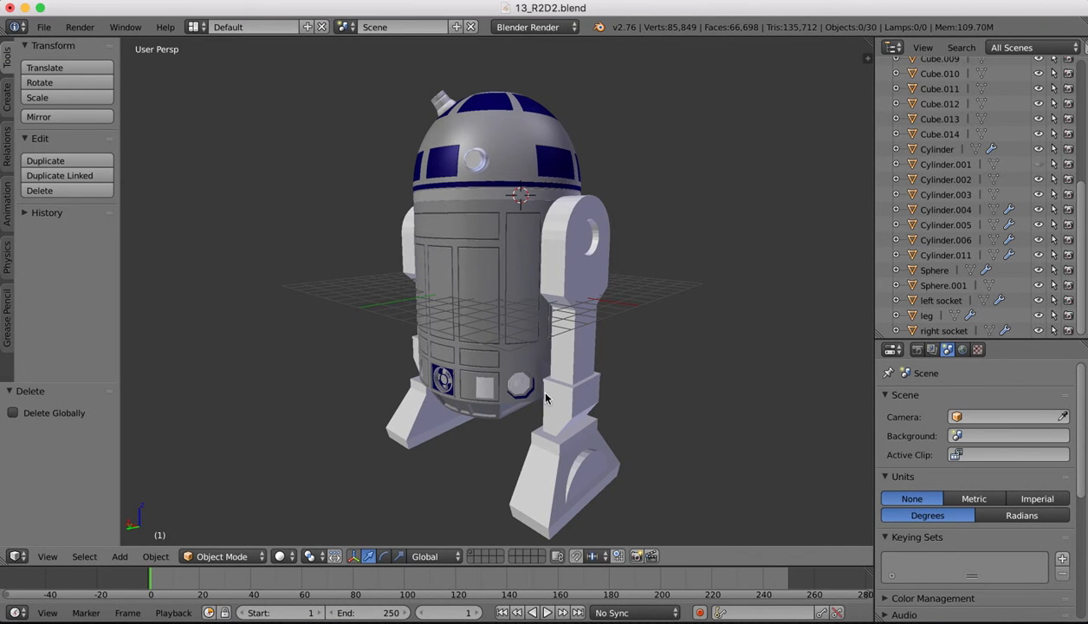
middle_click_drag(525, 359, 447, 347)
right_click(479, 272)
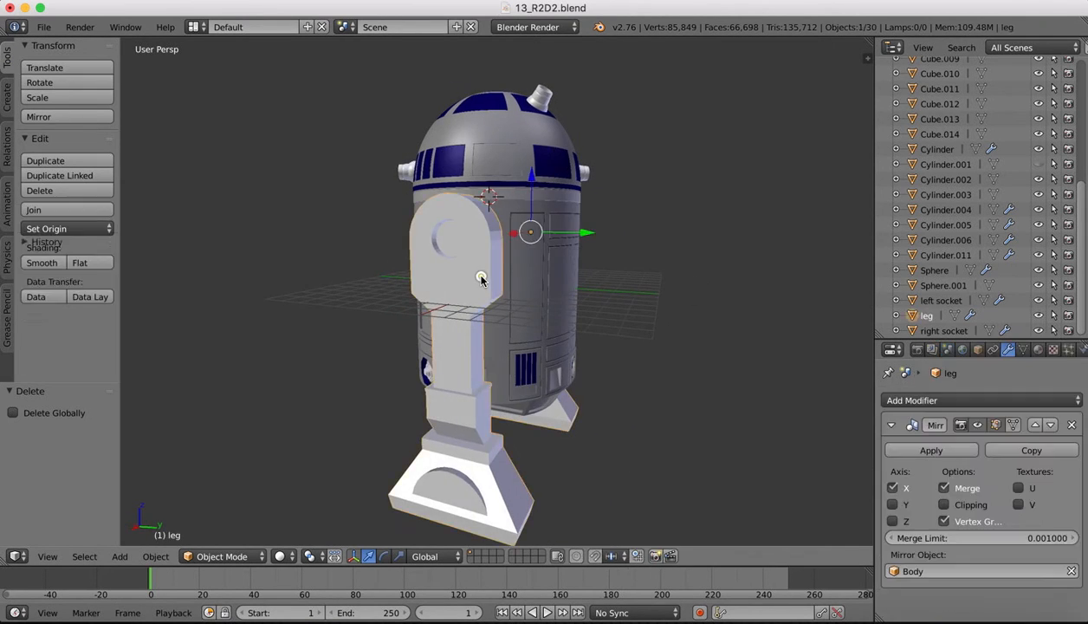
left_click(41, 262)
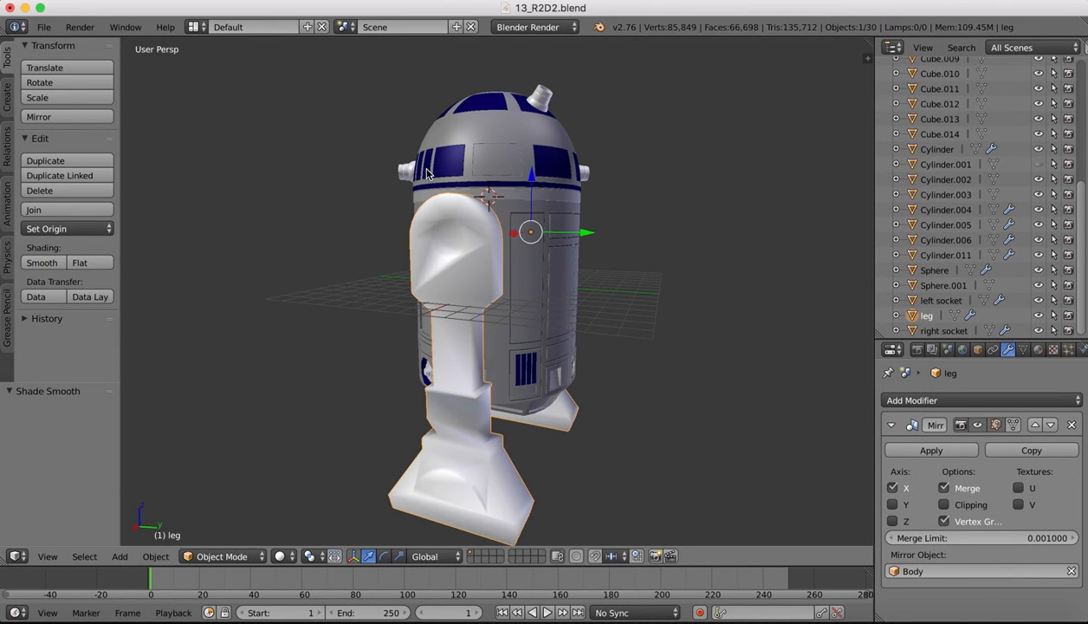
middle_click_drag(442, 185, 426, 173)
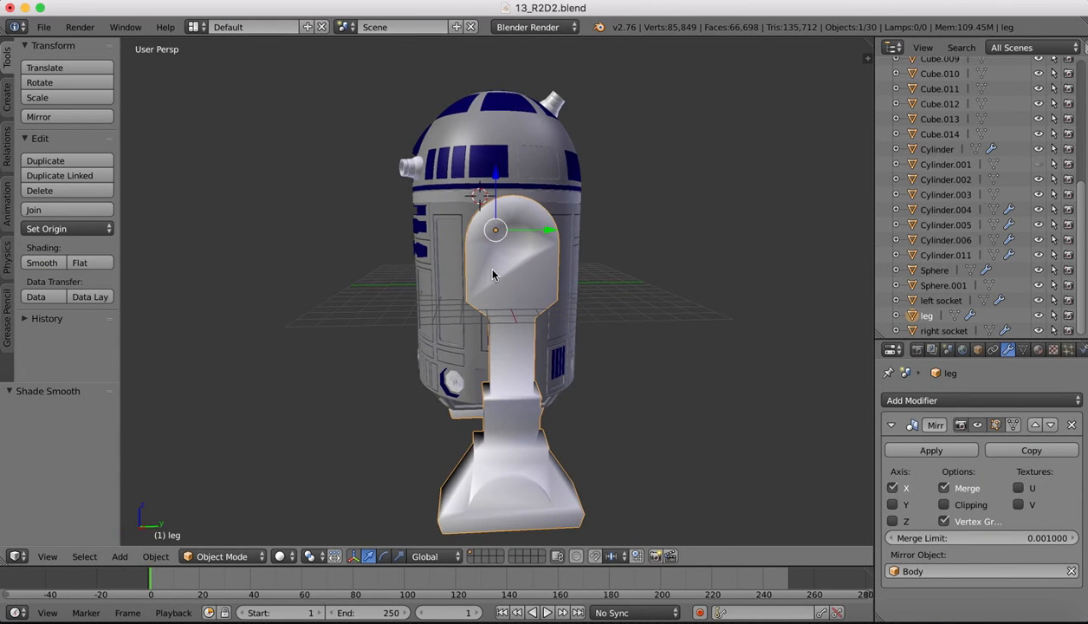
left_click(79, 262)
Enter Edit Mode on the leg and select the complete outer rim of the circular recess.
mouse_move(520, 229)
middle_mouse_down()
mouse_move(581, 227)
mouse_move(404, 189)
mouse_move(412, 197)
middle_mouse_up()
scroll(403, 190, "up", 4)
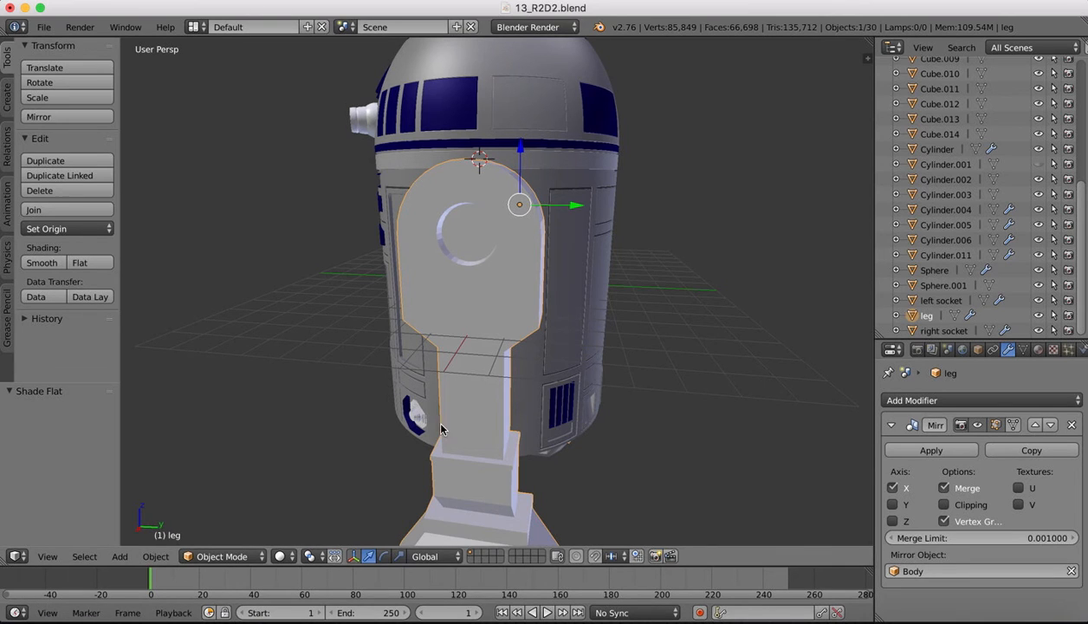
key("Tab")
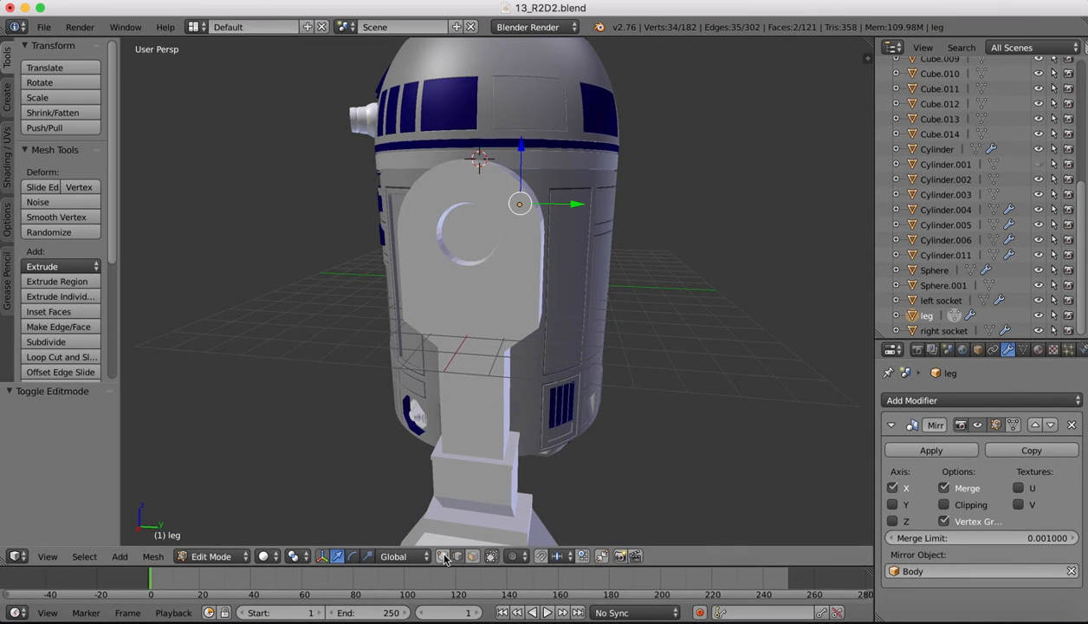
scroll(489, 254, "right", 10)
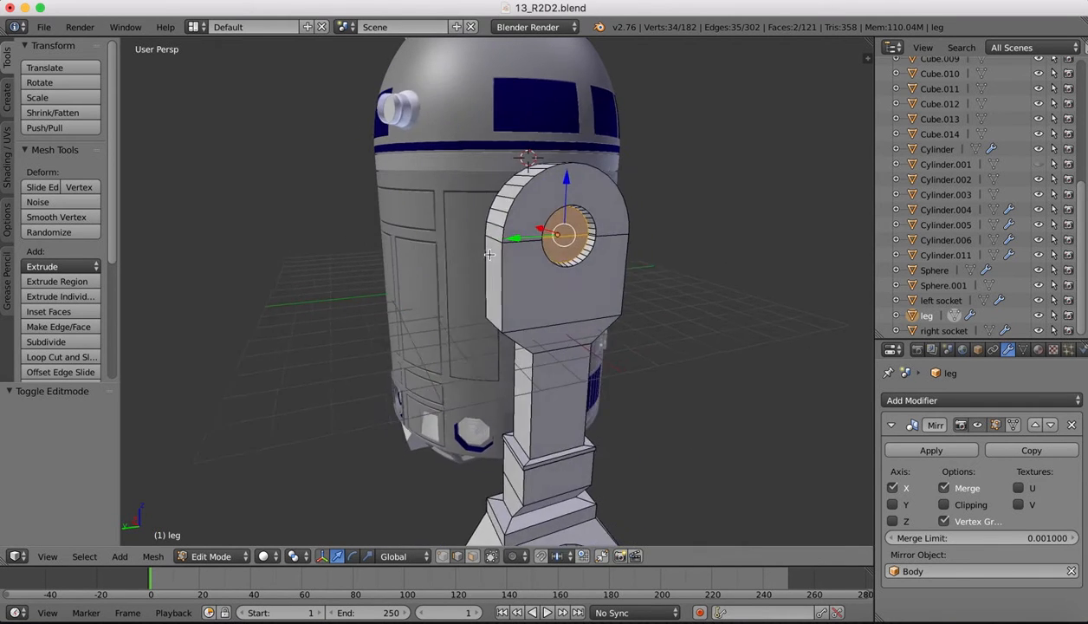
scroll(443, 230, "up", 3)
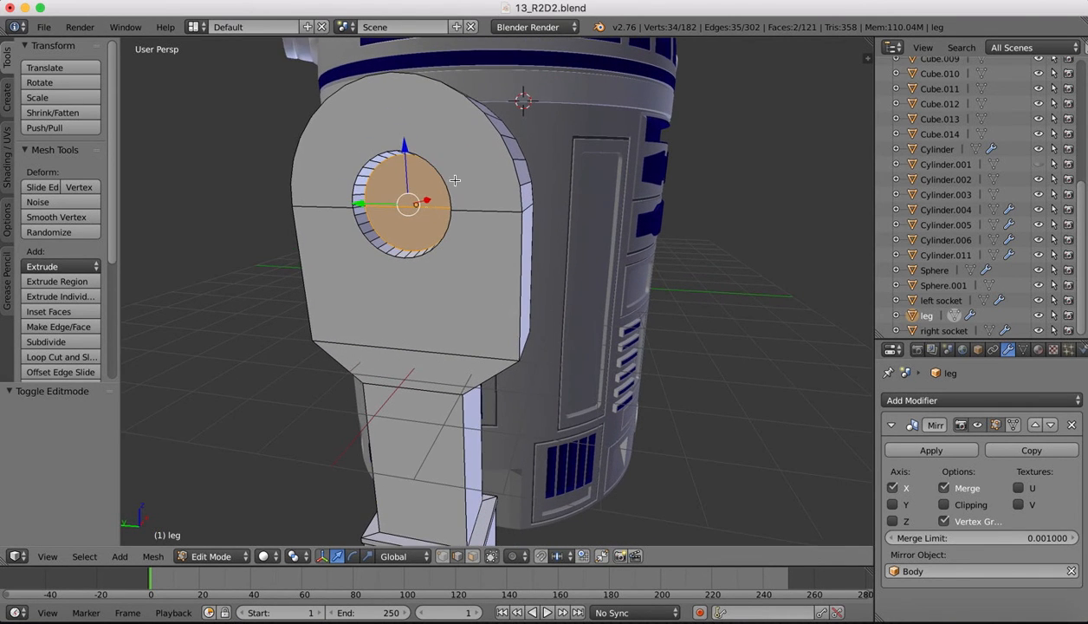
right_click(366, 162)
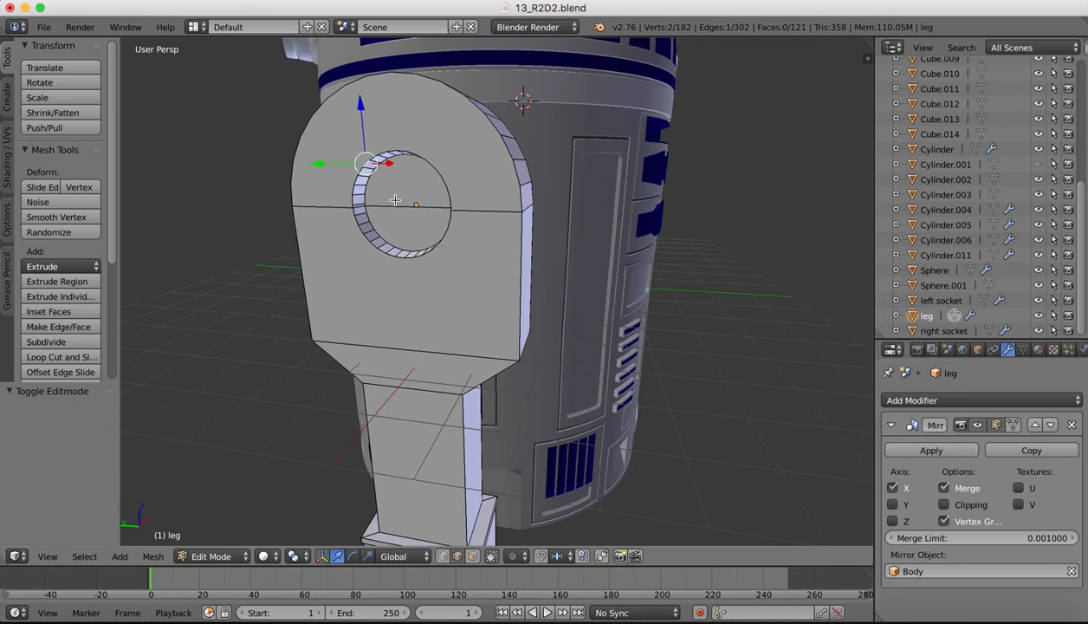
right_click(383, 251)
right_click(364, 237, "alt")
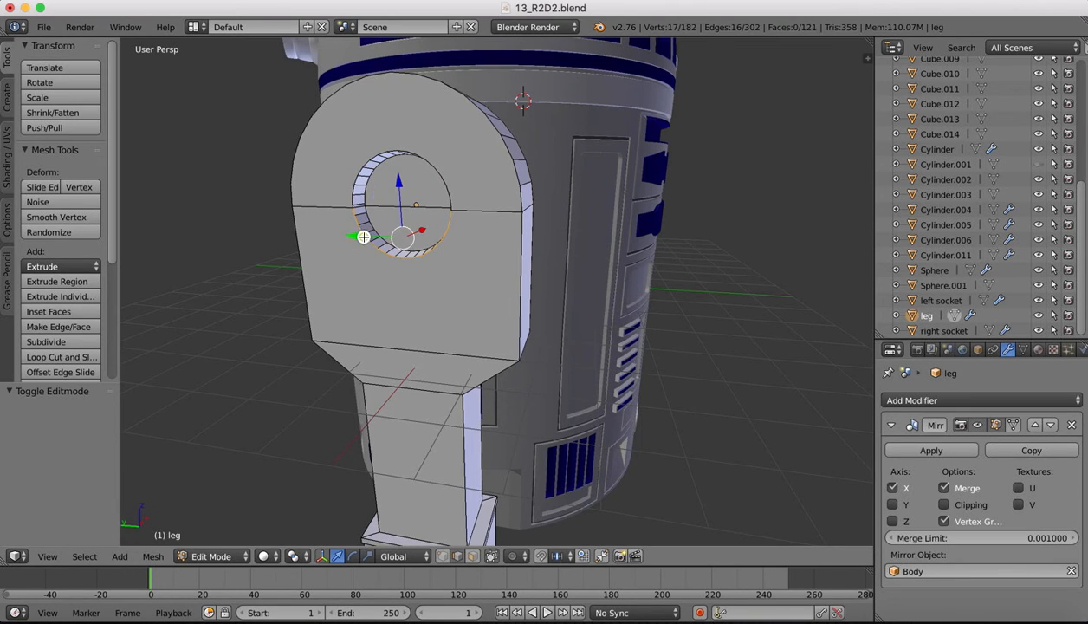
right_click(354, 198, "alt+shift")
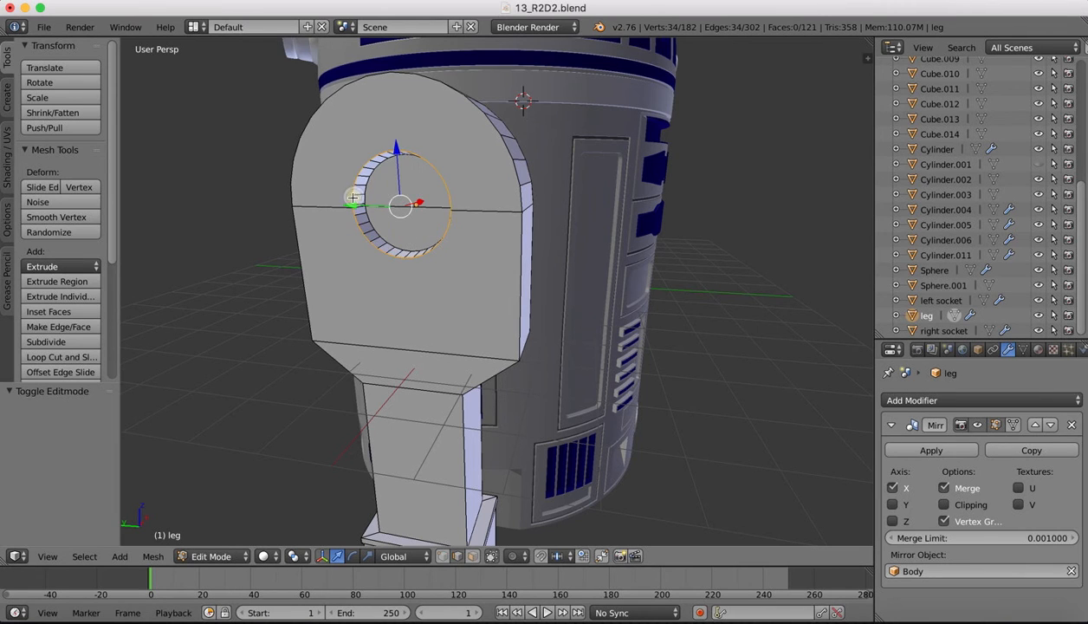
Add the recess's inner rim edges to the selection and mark both rims as sharp.
scroll(360, 191, "left", 3)
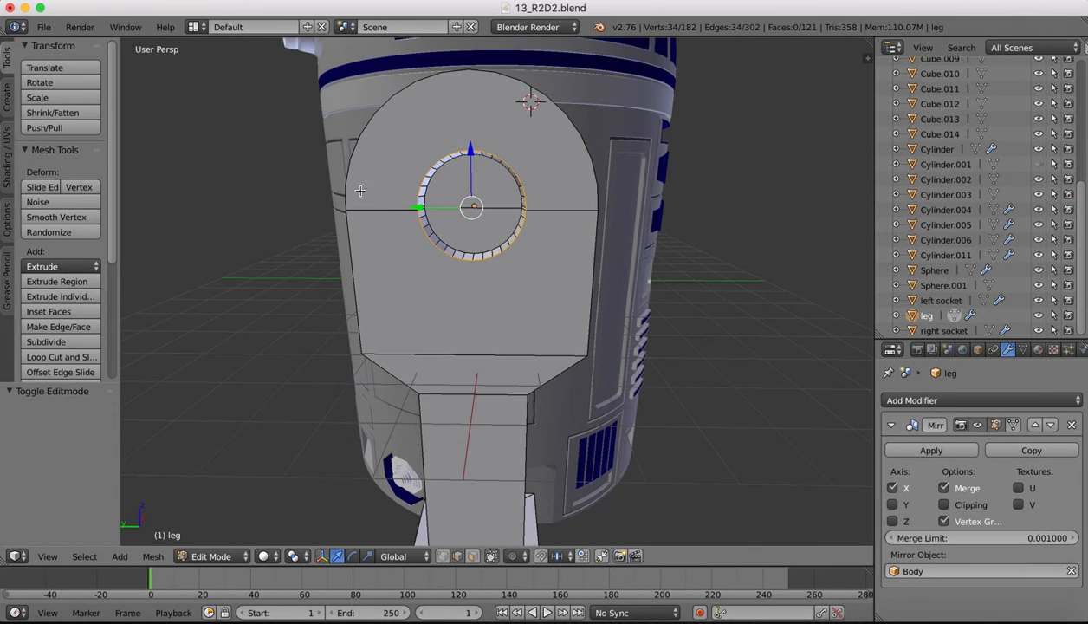
scroll(415, 178, "up", 5)
scroll(416, 170, "up", 3, "shift")
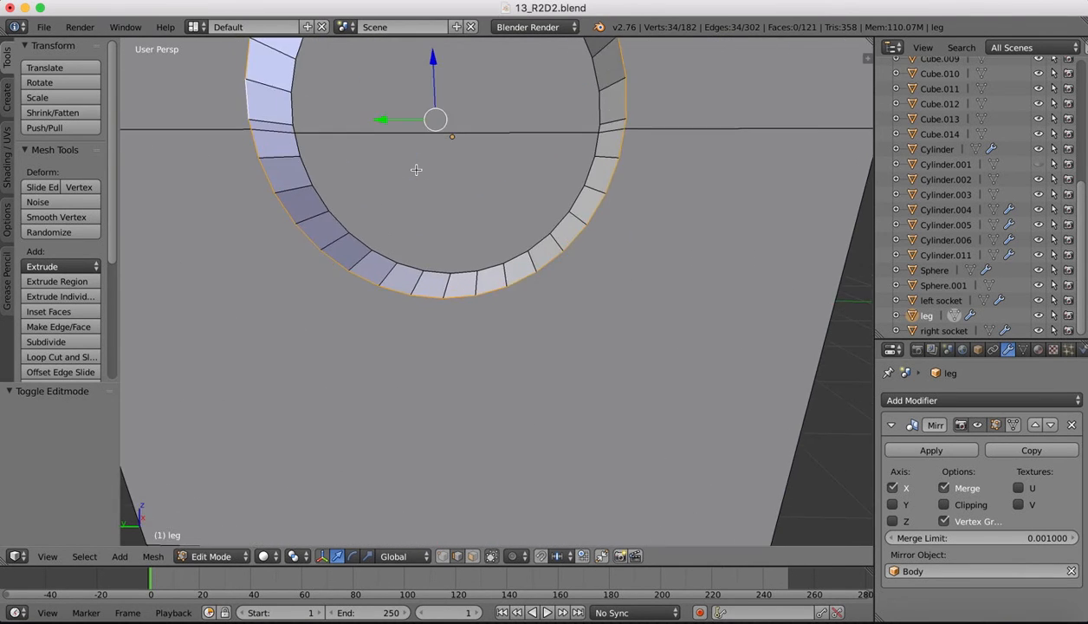
scroll(416, 169, "down", 7)
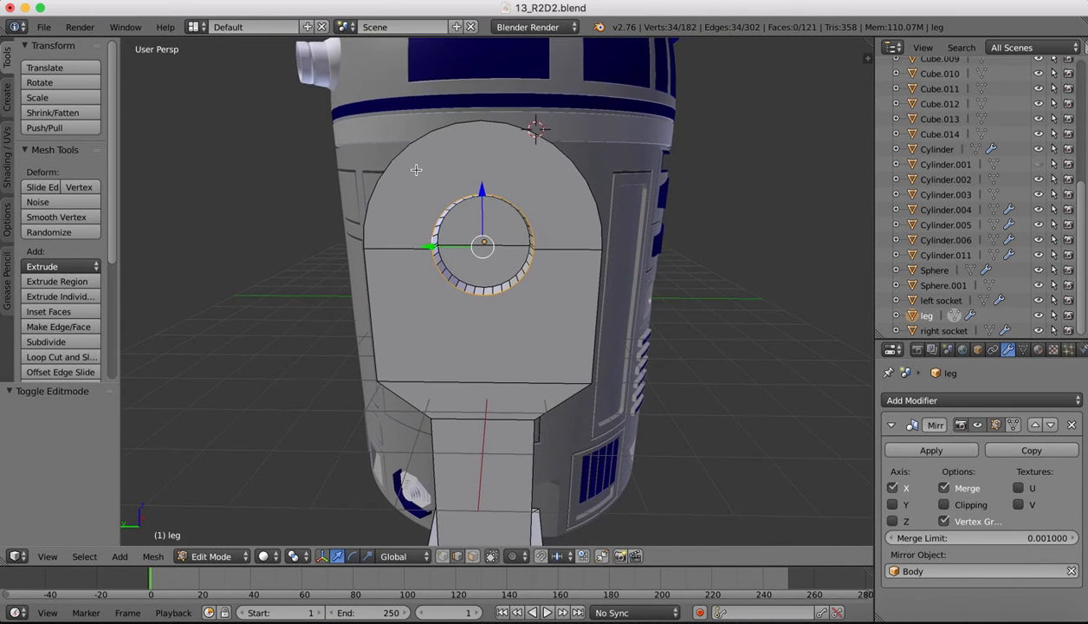
scroll(415, 169, "up", 3)
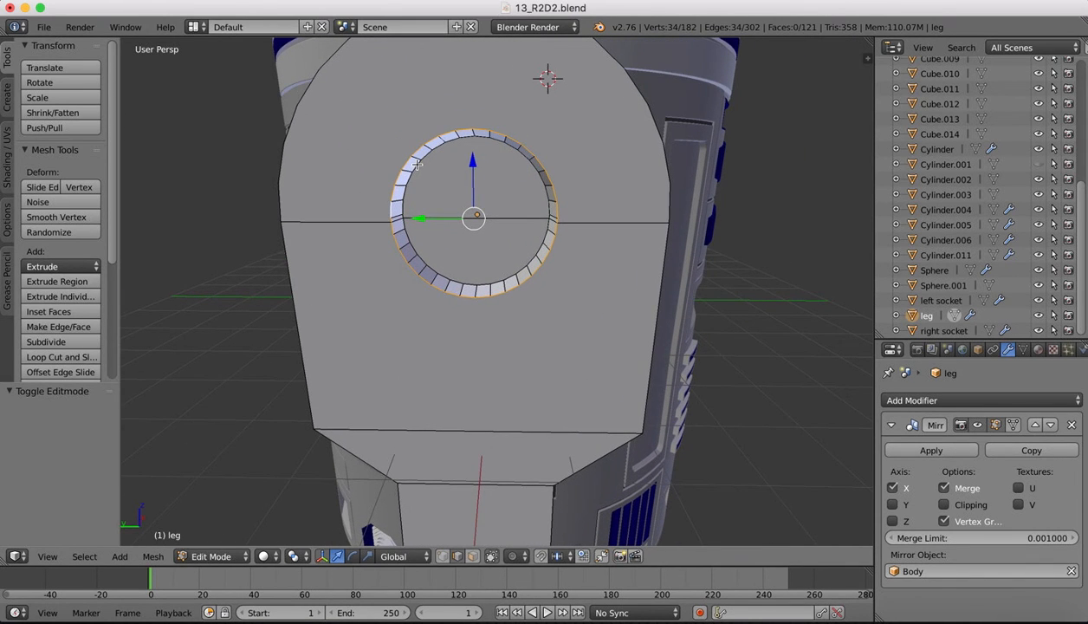
right_click(416, 165, "alt+shift")
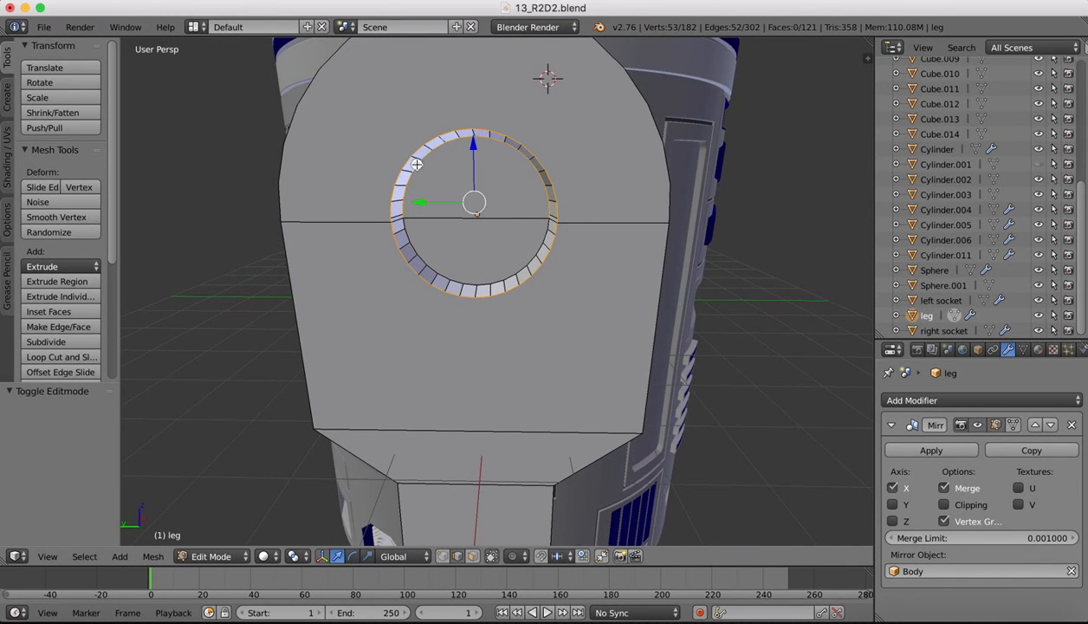
right_click(415, 249, "alt+shift")
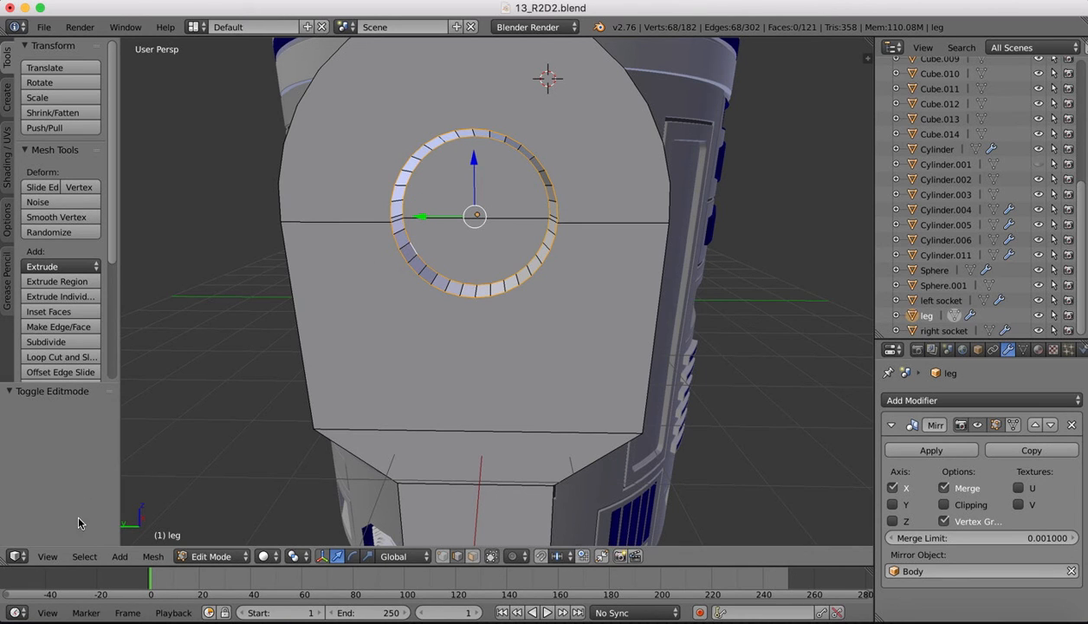
left_click(153, 554)
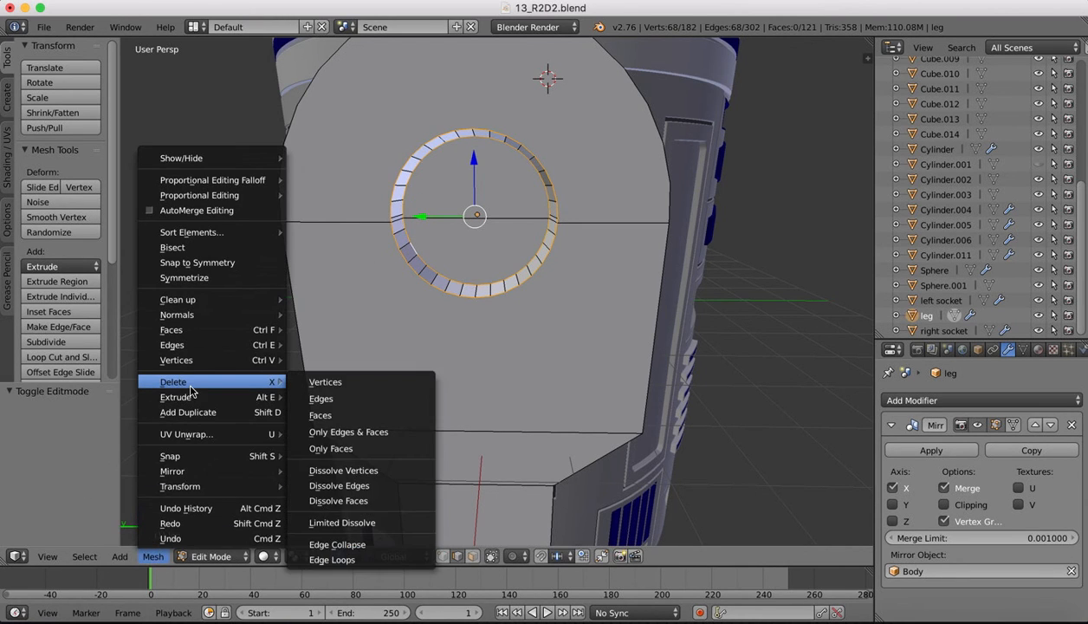
mouse_move(187, 346)
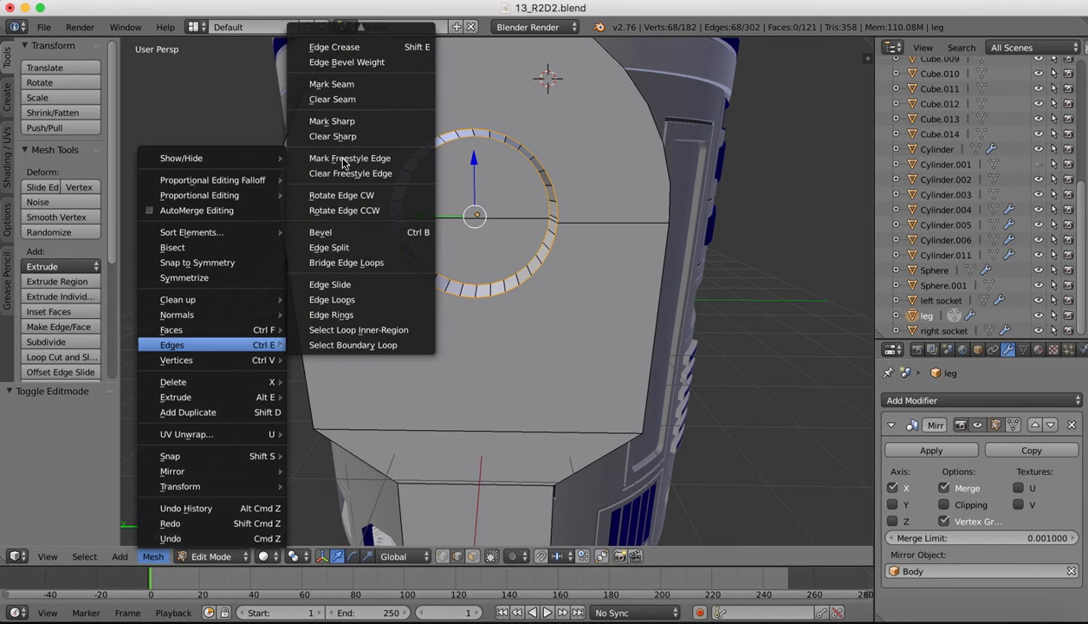
left_click(333, 122)
Select the outline edges of the leg's outer face, including the rounded upper arc and both sides running down the leg.
scroll(493, 286, "down", 4)
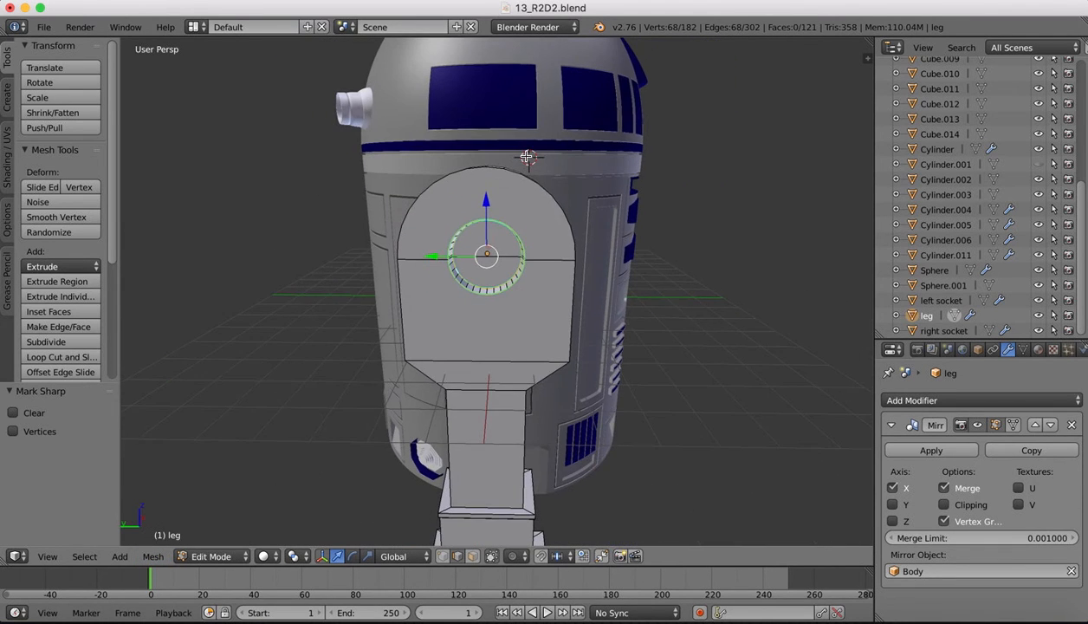
middle_click_drag(496, 189, 505, 190)
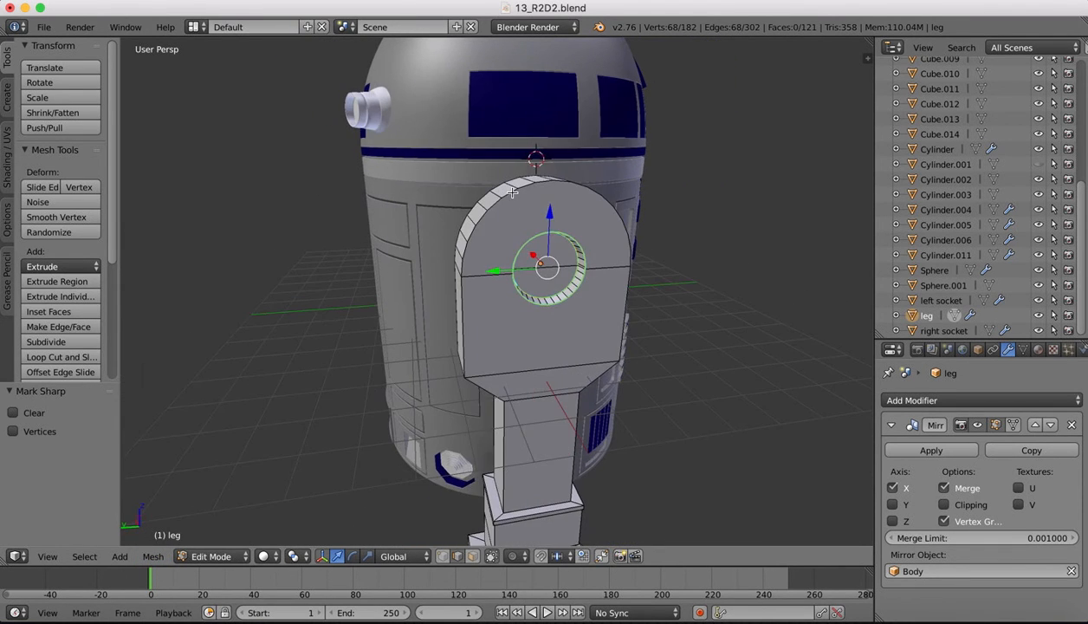
right_click(512, 192)
right_click(493, 205, "alt")
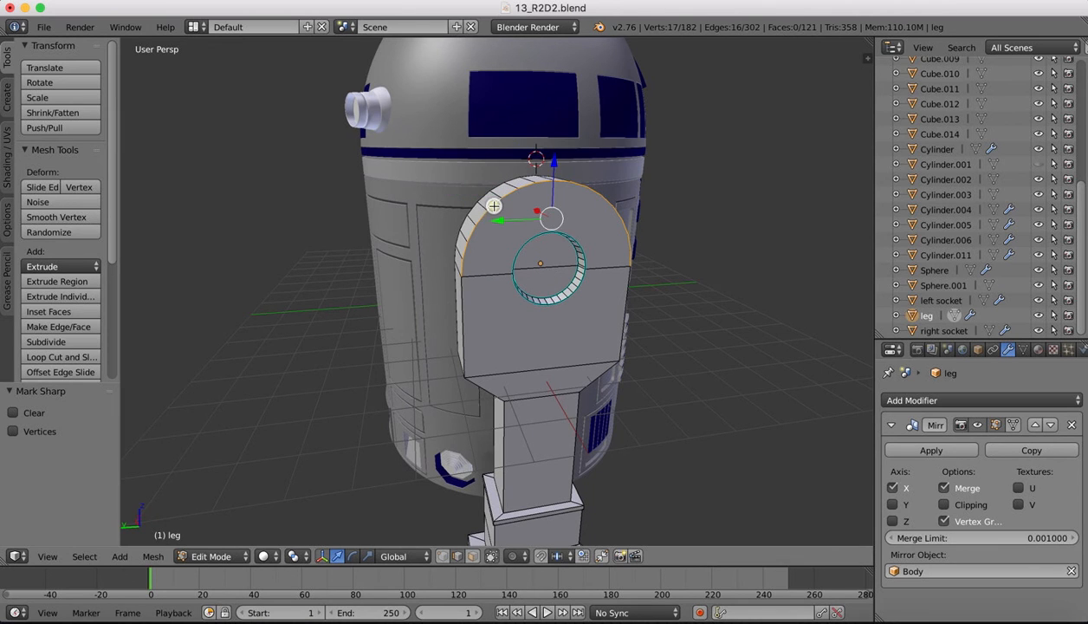
right_click(462, 291, "alt+shift")
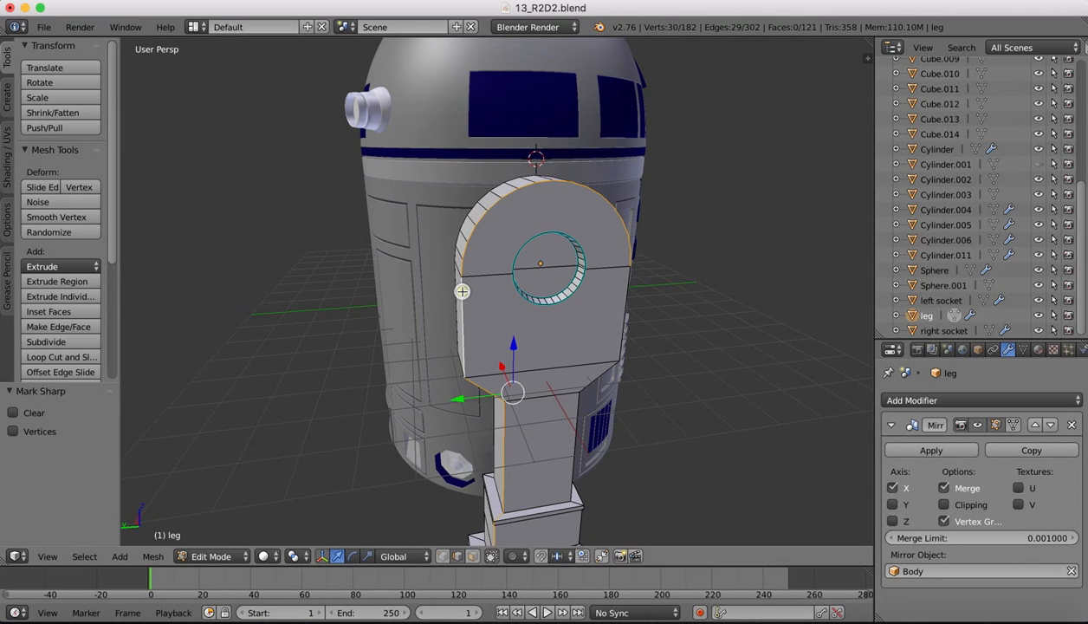
right_click(623, 297, "alt+shift")
middle_click_drag(623, 297, 609, 292)
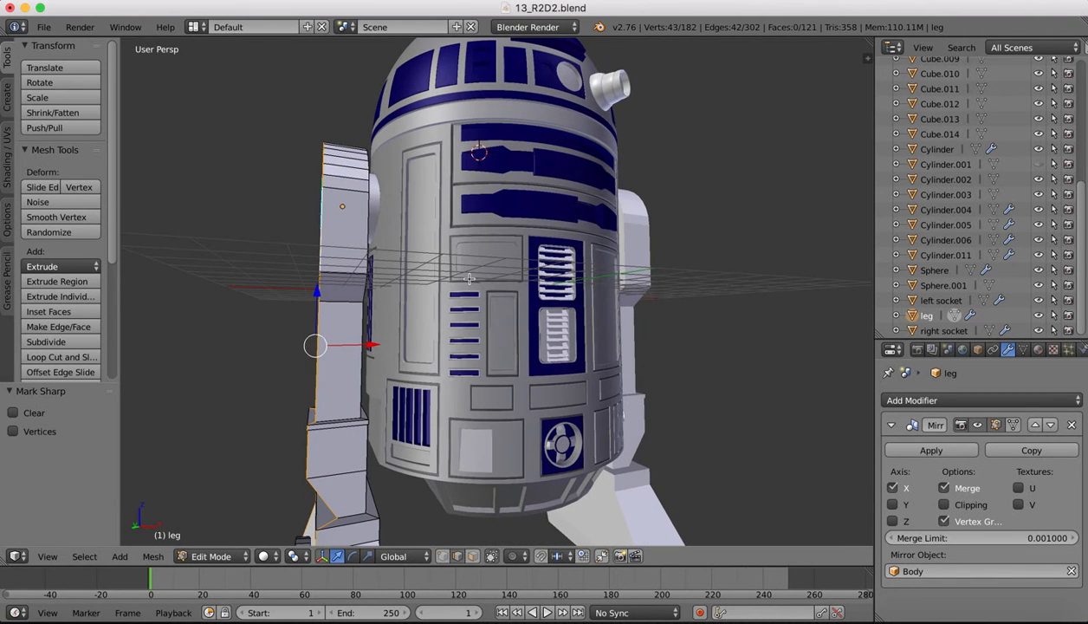
Add the outline edges of the leg's inner, body-facing side to the selection, including its arc and both long sides.
right_click(368, 215, "alt+shift")
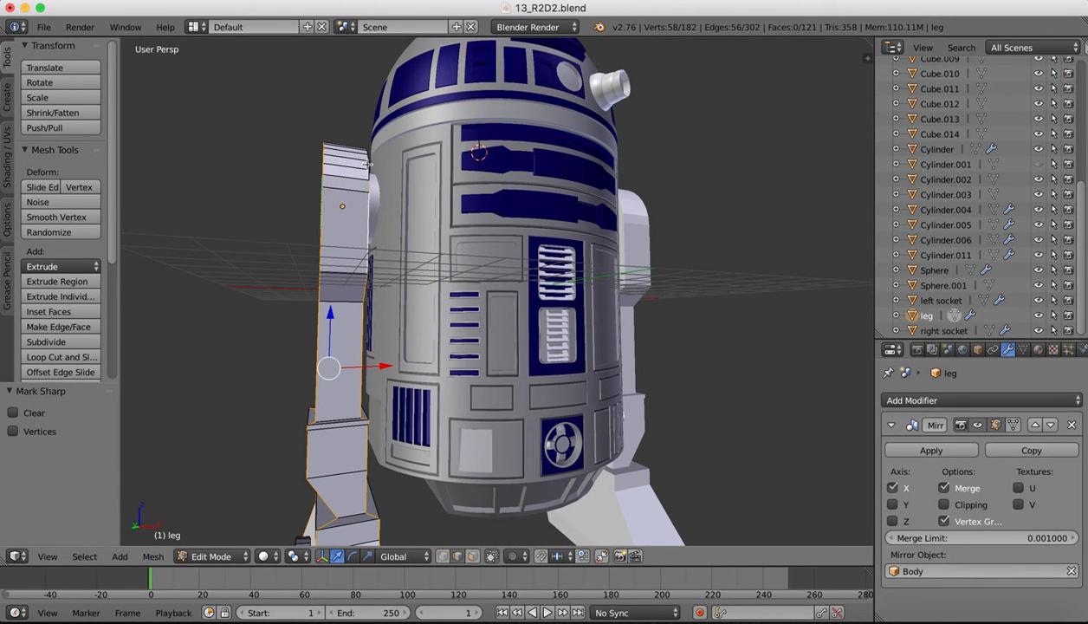
right_click(369, 164, "alt+shift")
middle_click_drag(390, 451, 598, 319)
right_click(646, 235, "alt+shift")
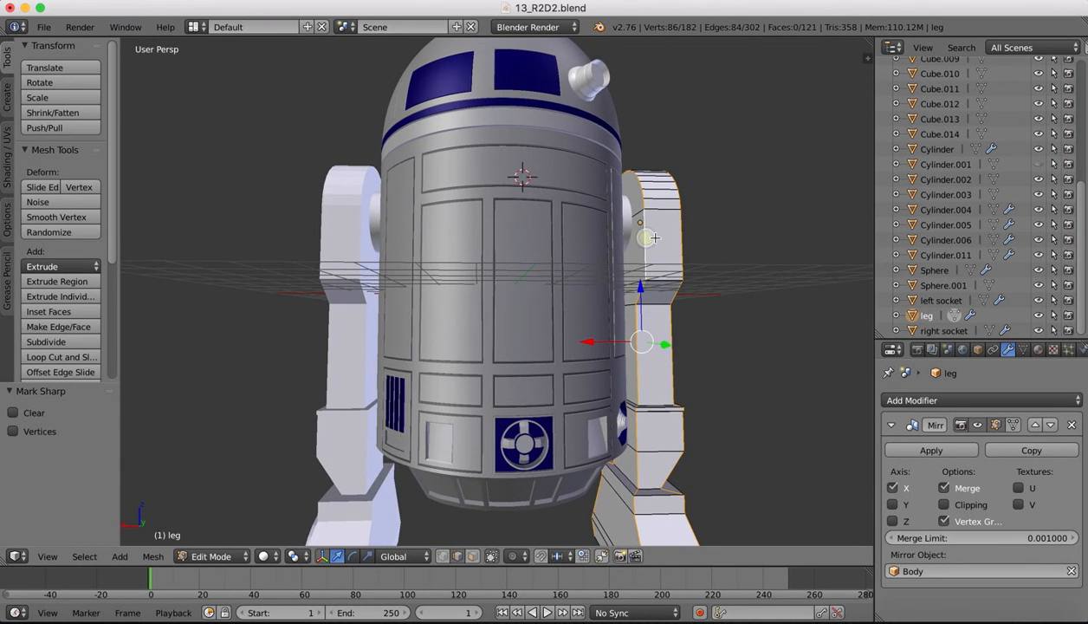
middle_click_drag(646, 236, 645, 337)
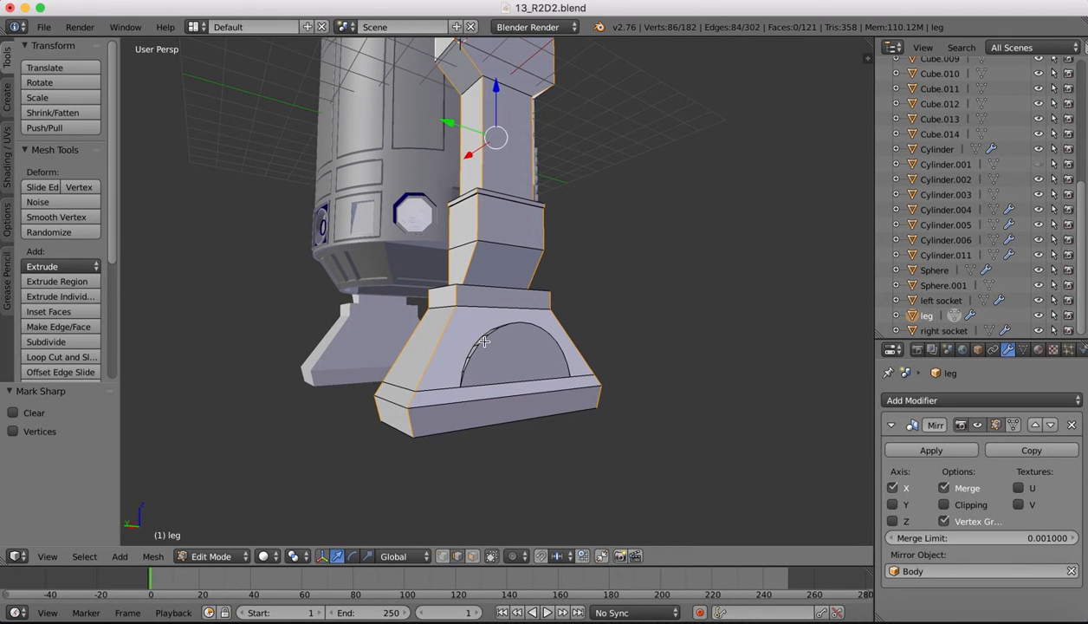
Add the foot's semicircular recess rim and the upper and lower edge loops of the foot's base band to the selection.
right_click(484, 341, "alt+shift")
middle_click_drag(519, 343, 511, 340)
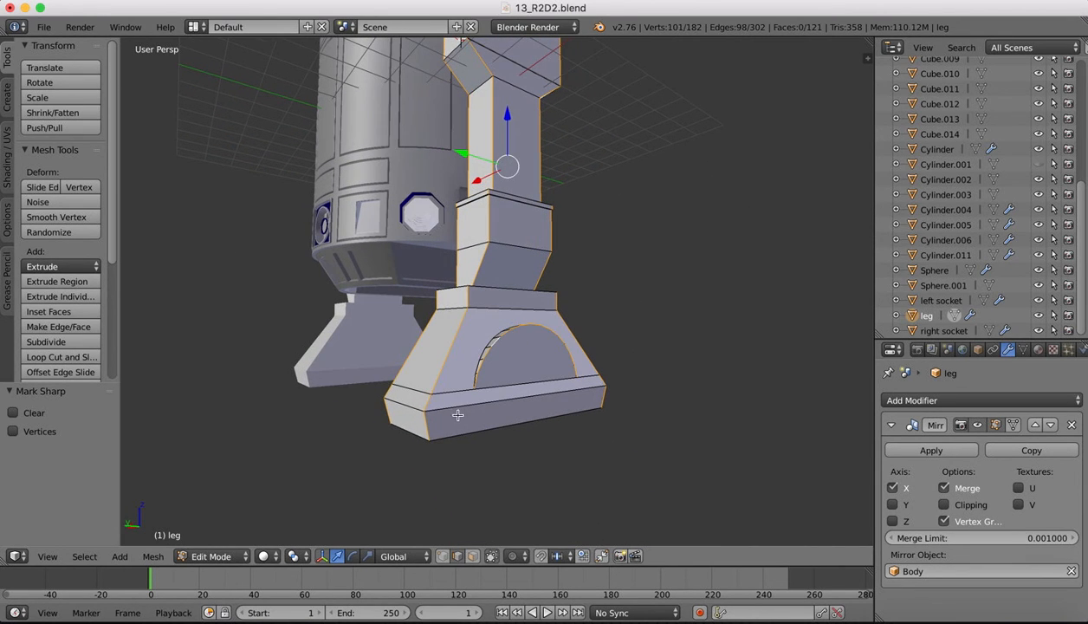
right_click(447, 404, "alt+shift")
right_click(468, 430, "alt+shift")
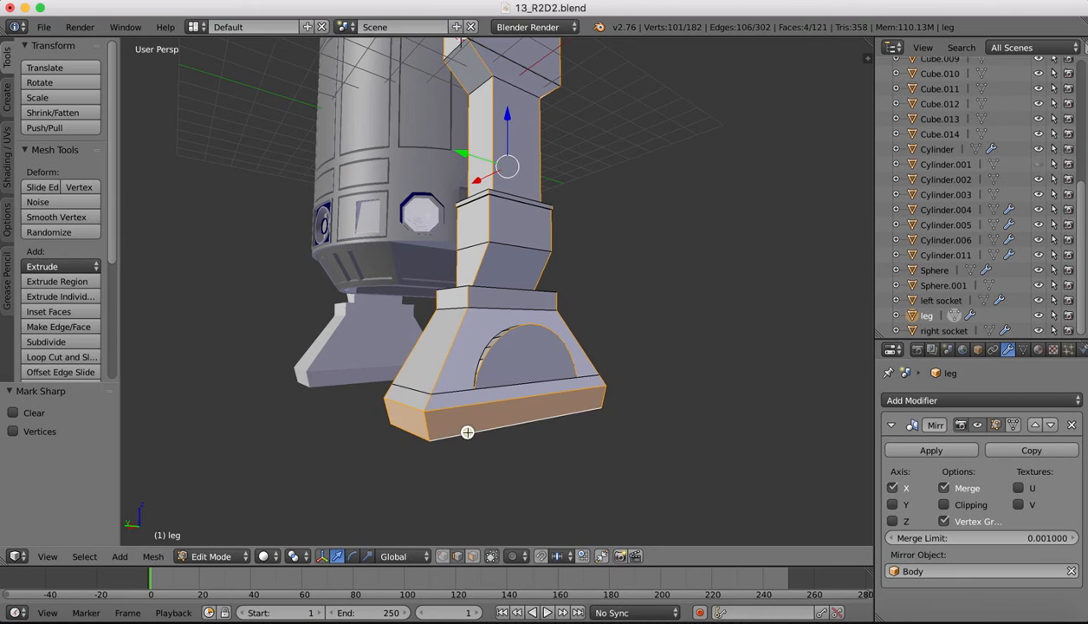
middle_click_drag(524, 401, 523, 401)
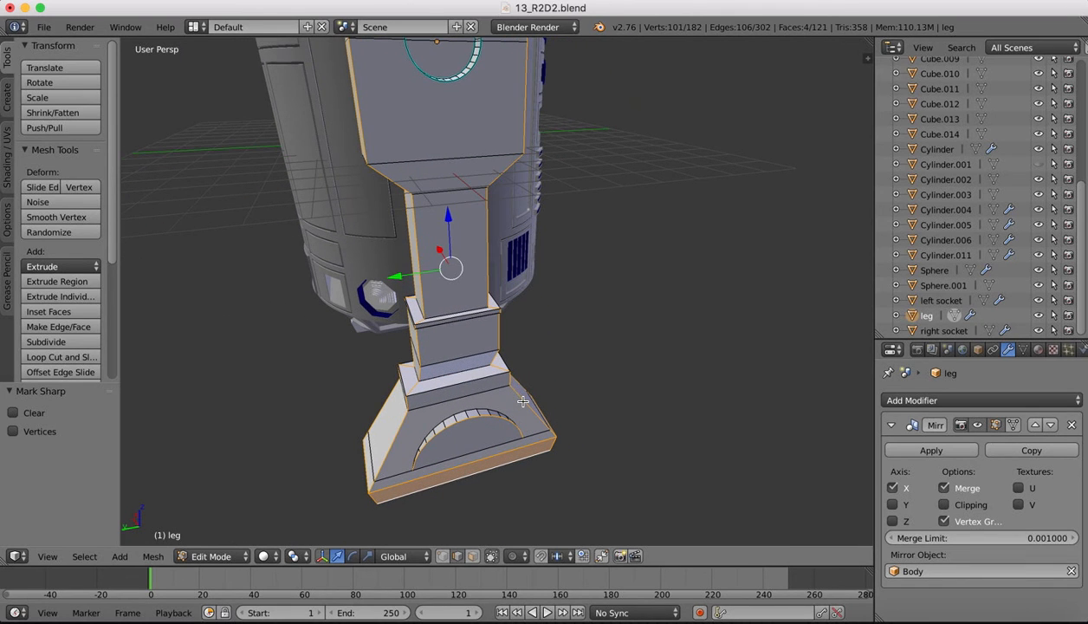
Add the edge loops around the ankle block's upper lip, its lower bend and the upper rim of the foot's collar to the selection.
left_click(432, 321)
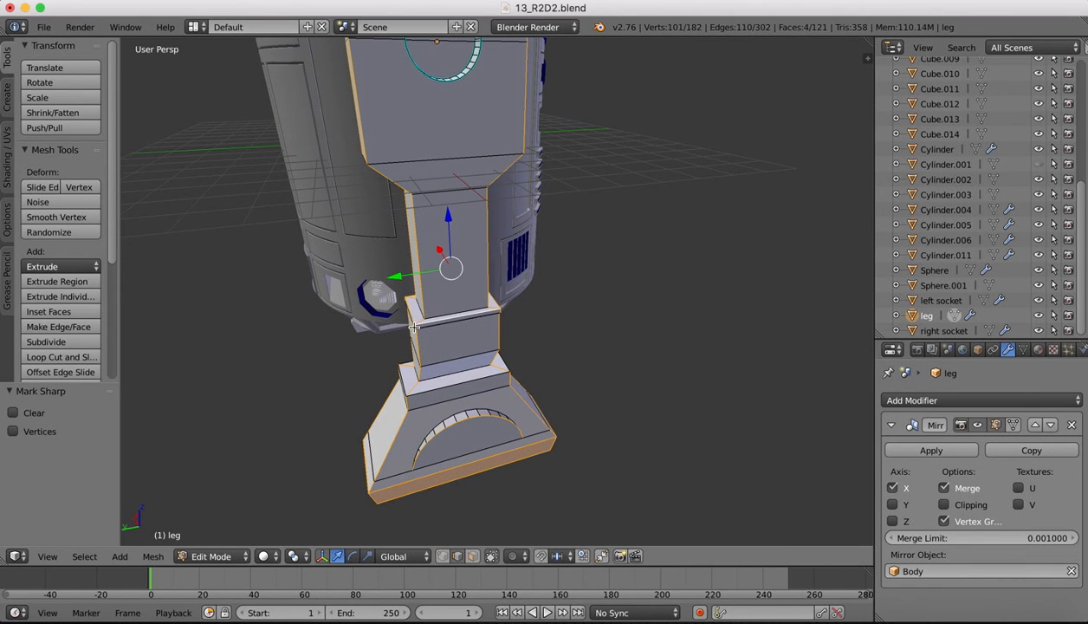
scroll(415, 327, "up", 6)
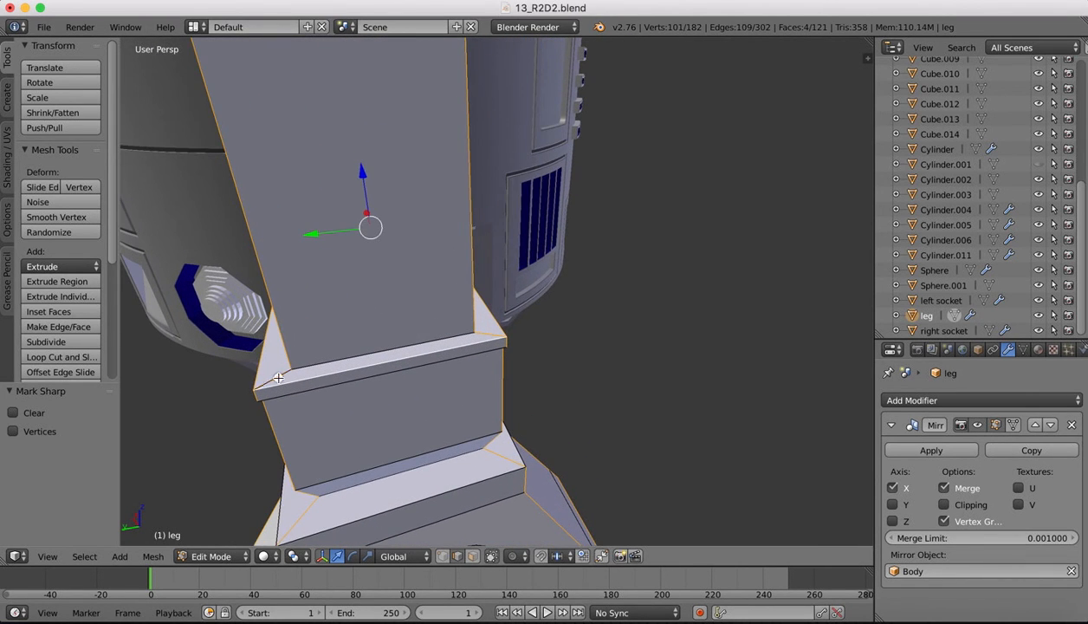
middle_click_drag(388, 297, 332, 360)
right_click(303, 367, "alt+shift")
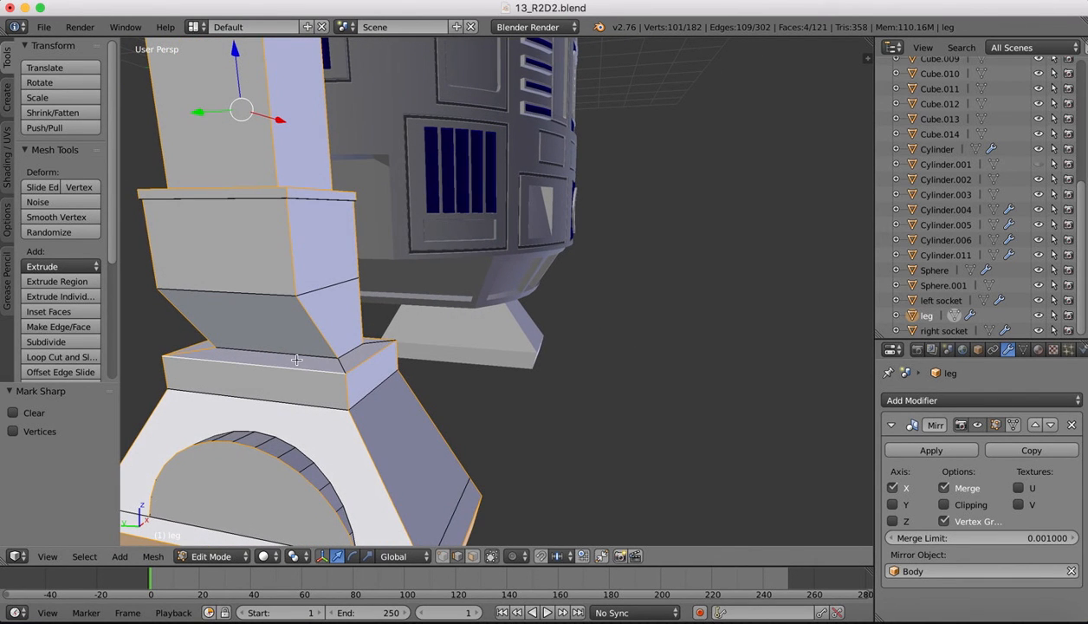
right_click(243, 296, "alt+shift")
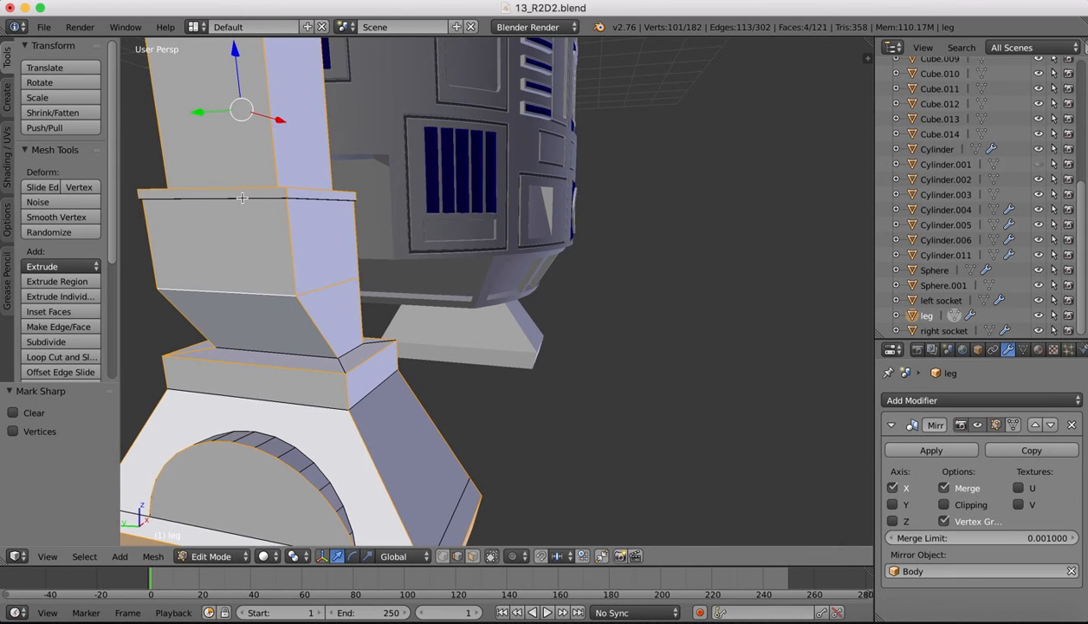
right_click(239, 194, "alt+shift")
Add the remaining horizontal edge loops around the ankle block and the foot's collar to the selection.
middle_click_drag(239, 194, 352, 217)
right_click(422, 312, "alt+shift")
middle_click_drag(453, 271, 452, 271)
right_click(447, 65, "alt+shift")
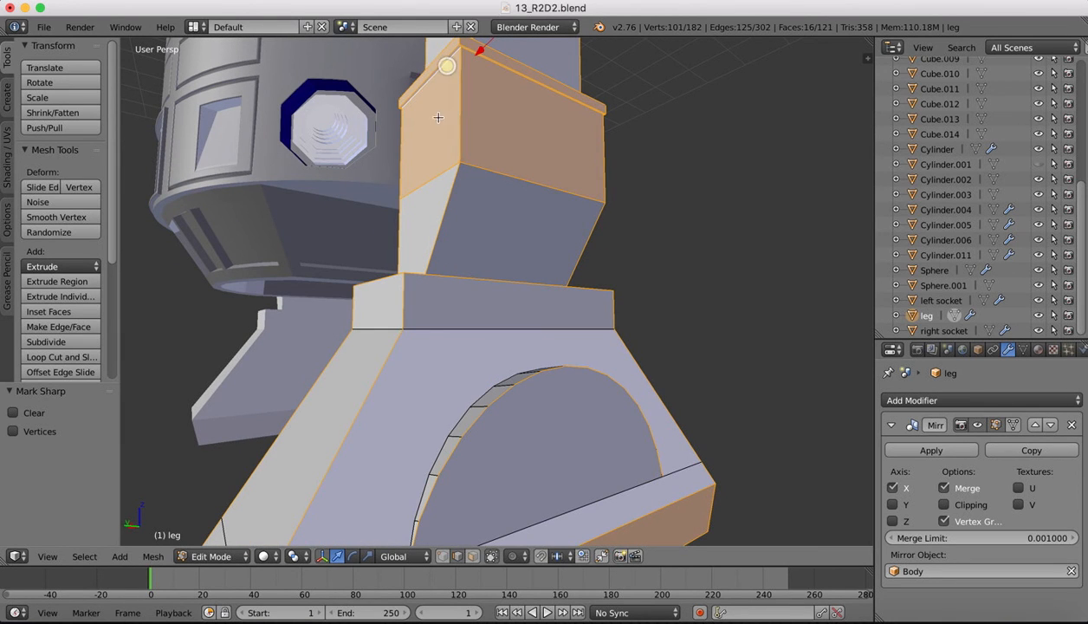
middle_click_drag(473, 216, 474, 240)
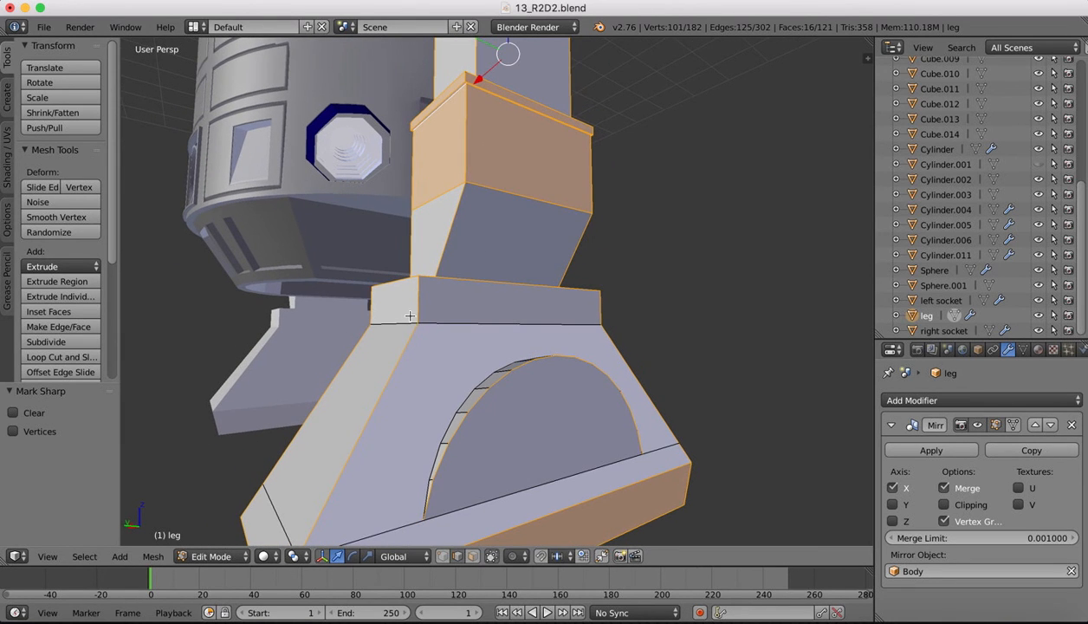
right_click(401, 313, "alt+shift")
middle_click_drag(521, 295, 514, 320)
right_click(490, 472, "alt+shift")
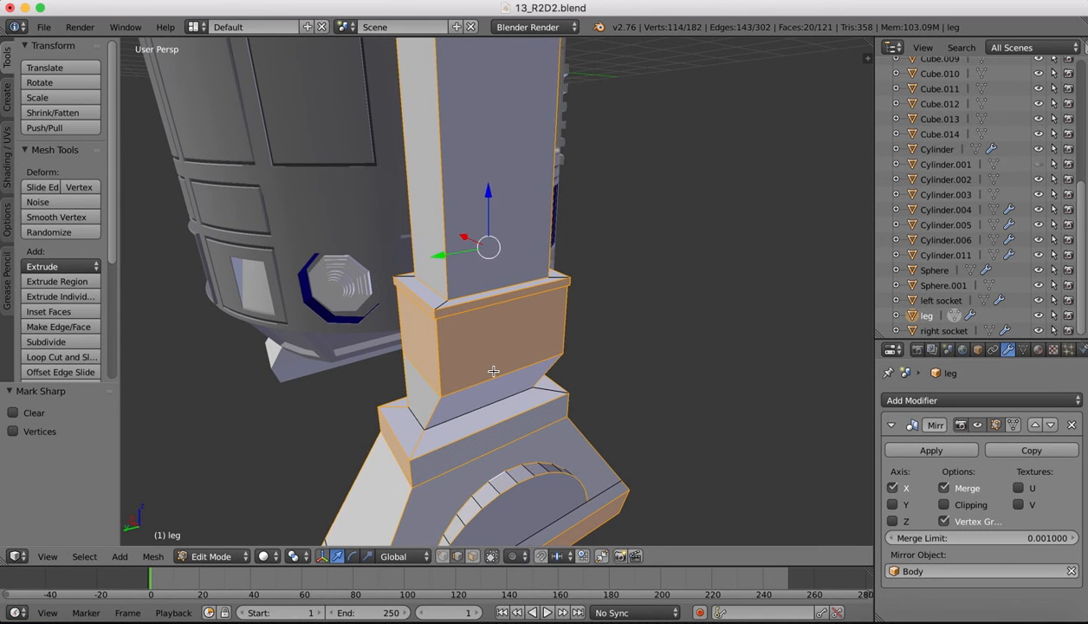
Check the selected leg and foot edges from below and mark them as sharp.
middle_click_drag(493, 369, 493, 371)
left_click(152, 556)
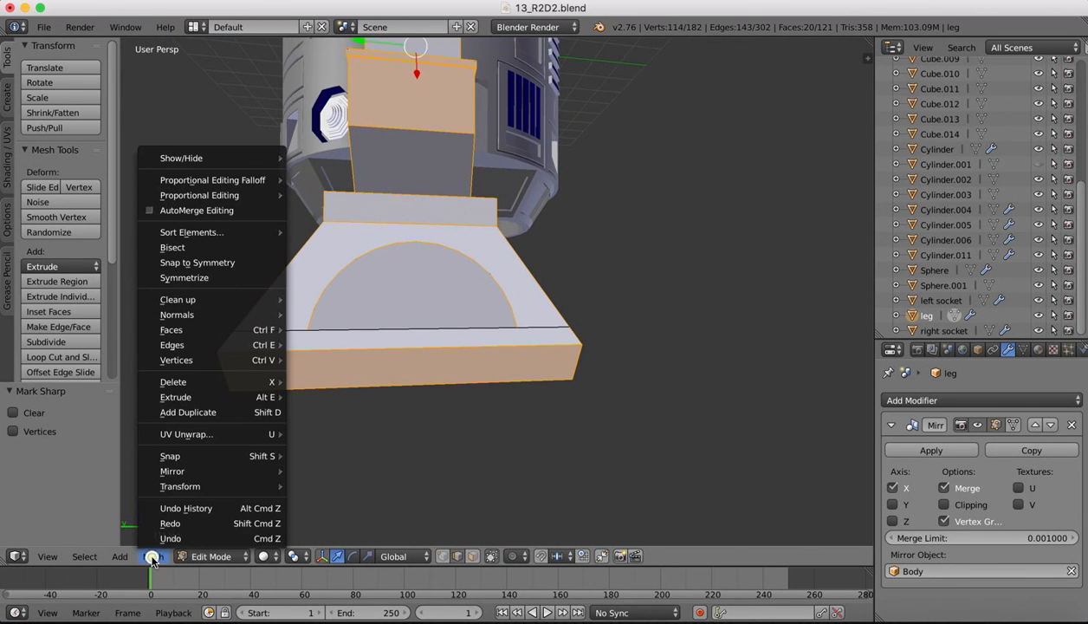
mouse_move(194, 343)
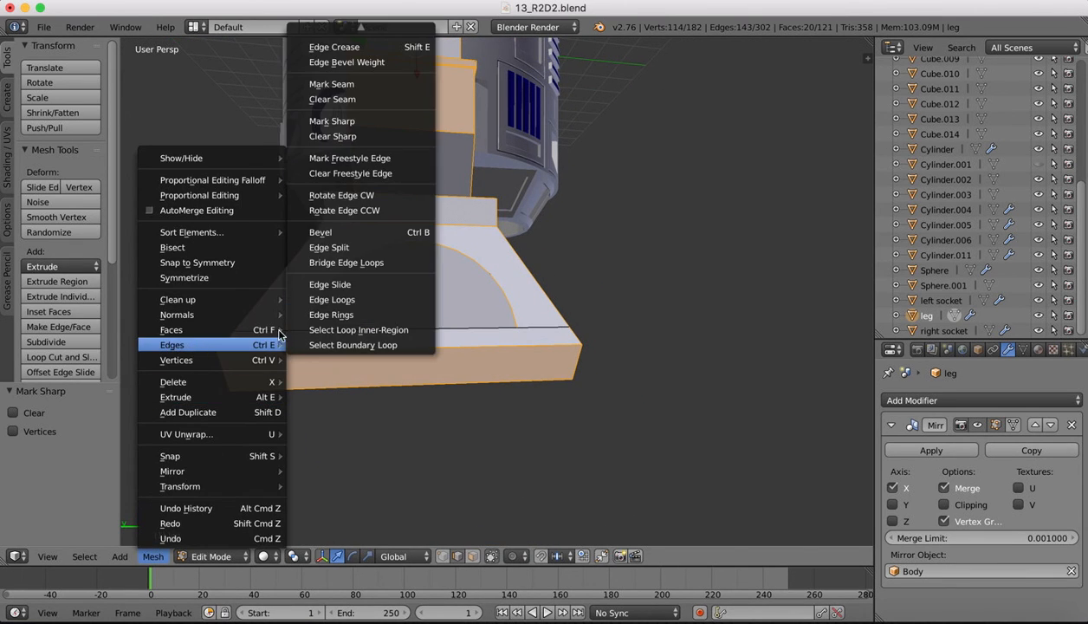
left_click(368, 122)
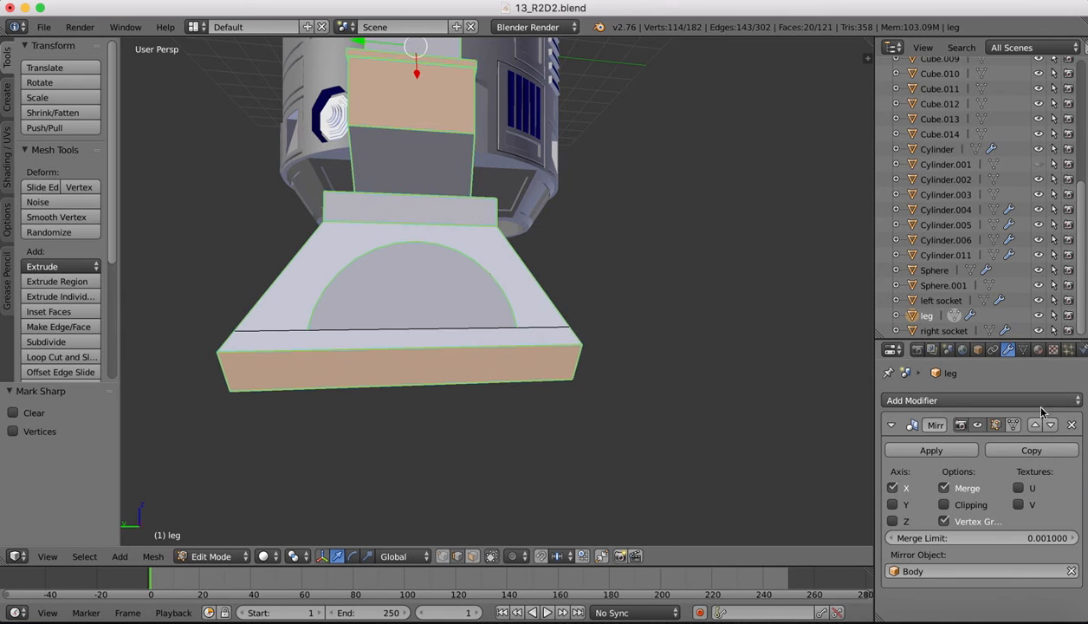
Add a Subdivision Surface modifier to the leg and set its view subdivisions to 2.
left_click(891, 424)
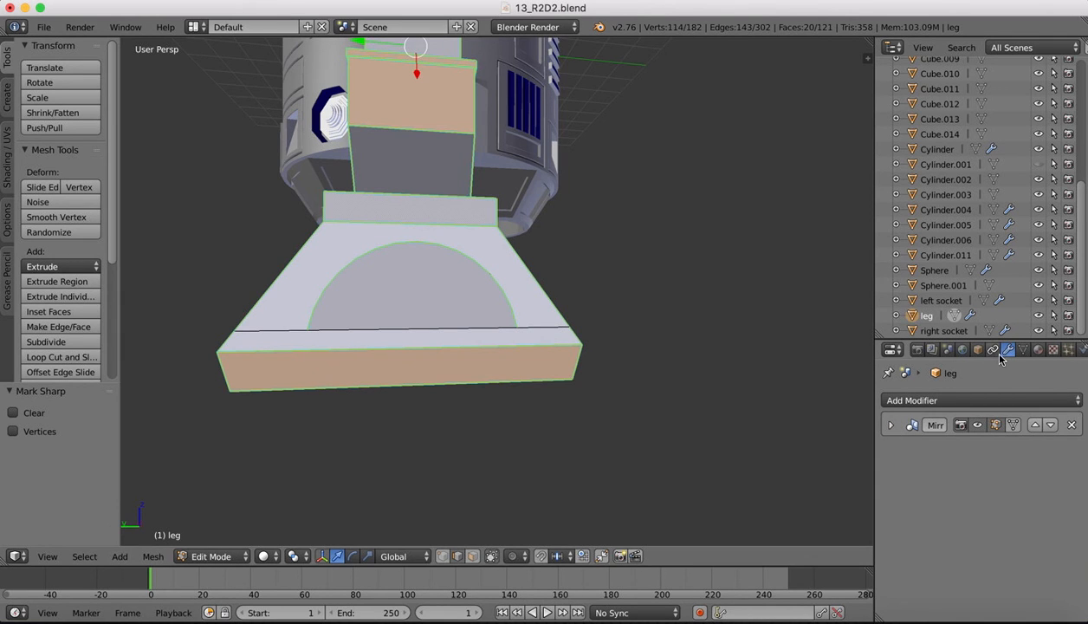
left_click(921, 400)
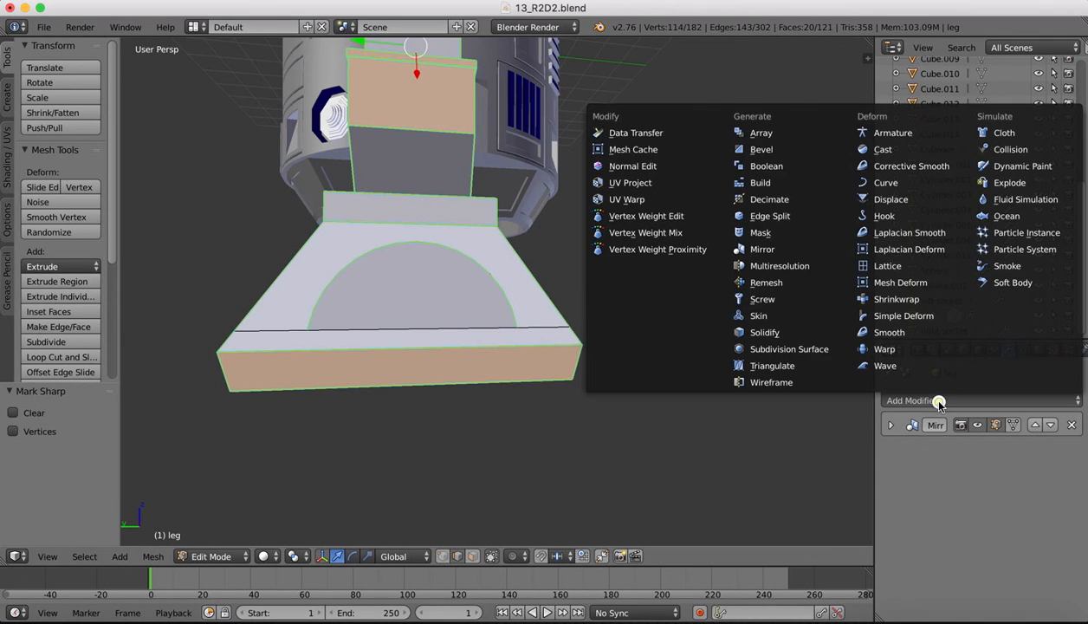
left_click(803, 349)
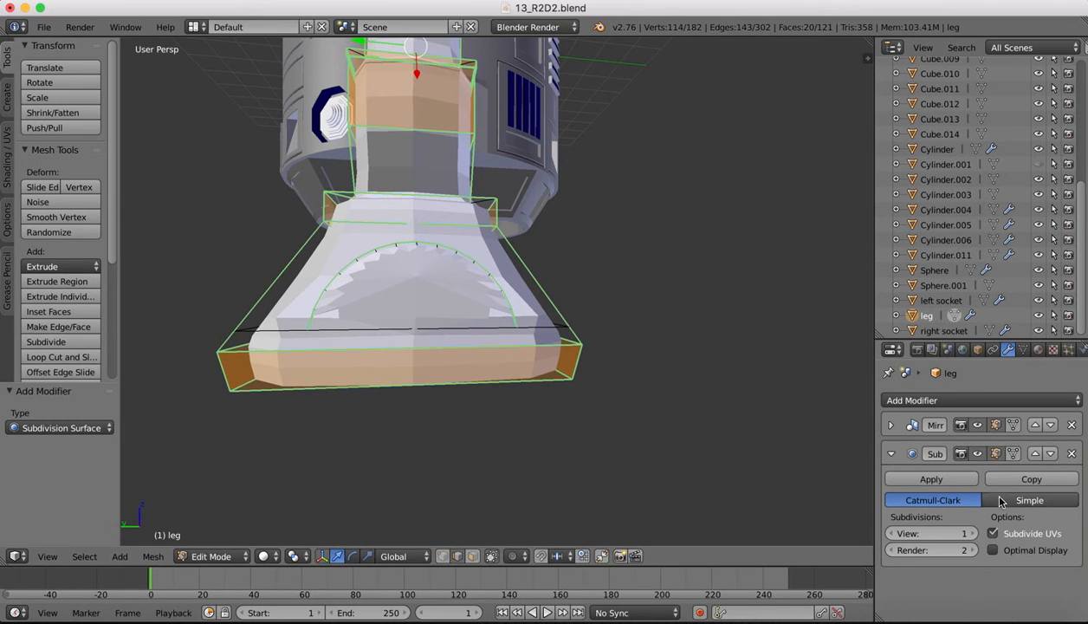
left_click(972, 534)
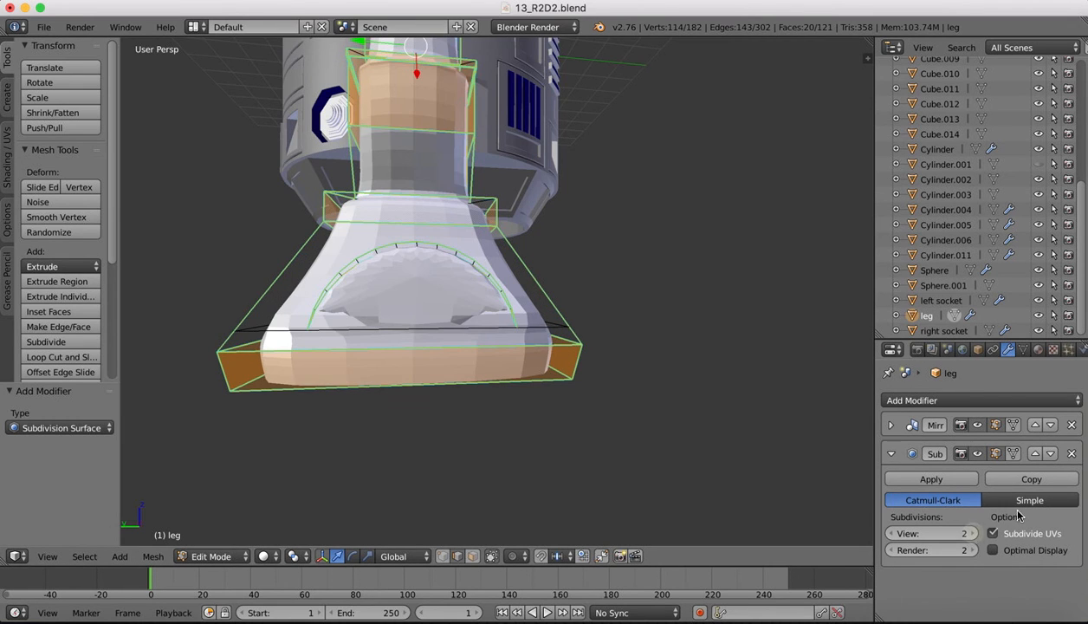
Add an Edge Split modifier to the leg with Edge Angle disabled and place it above the Subdivision Surface modifier.
left_click(934, 401)
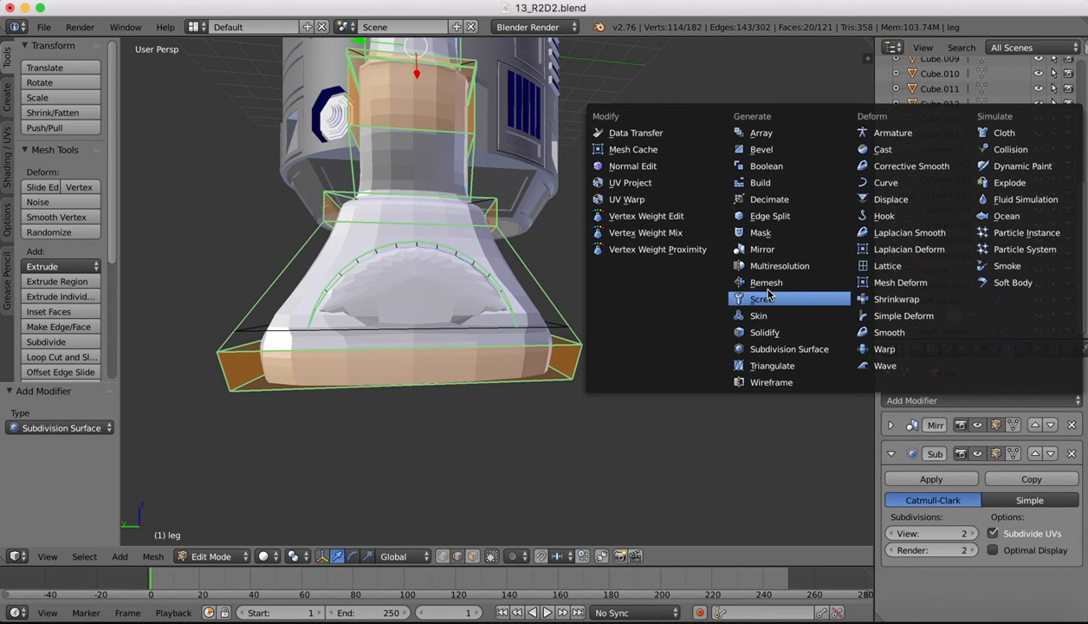
left_click(769, 217)
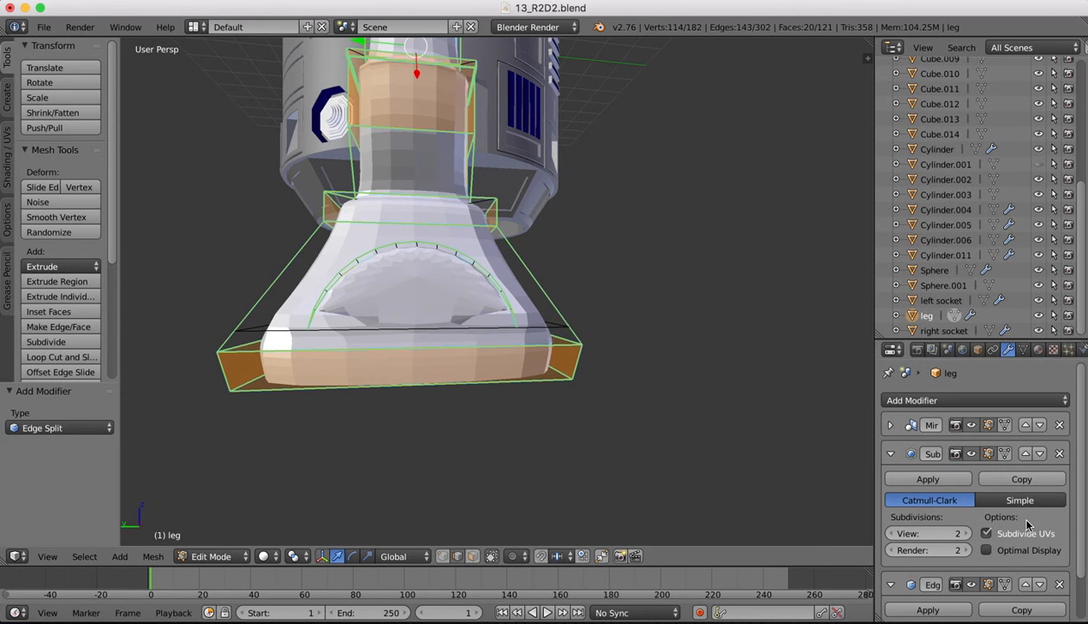
scroll(1027, 509, "down", 2)
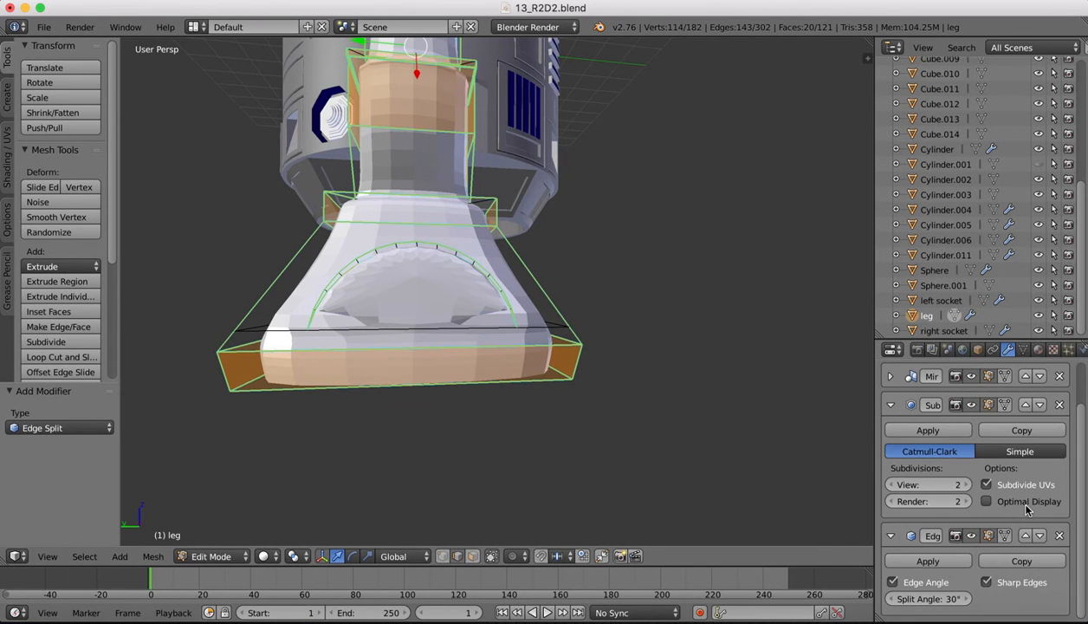
left_click(895, 582)
scroll(694, 416, "left", 10)
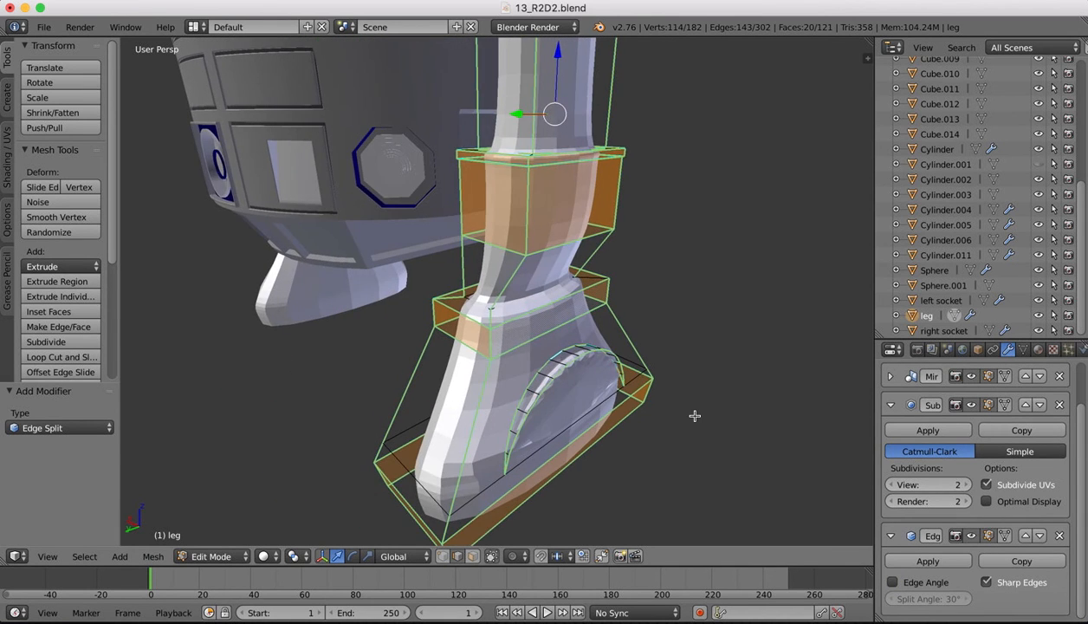
scroll(694, 416, "left", 5)
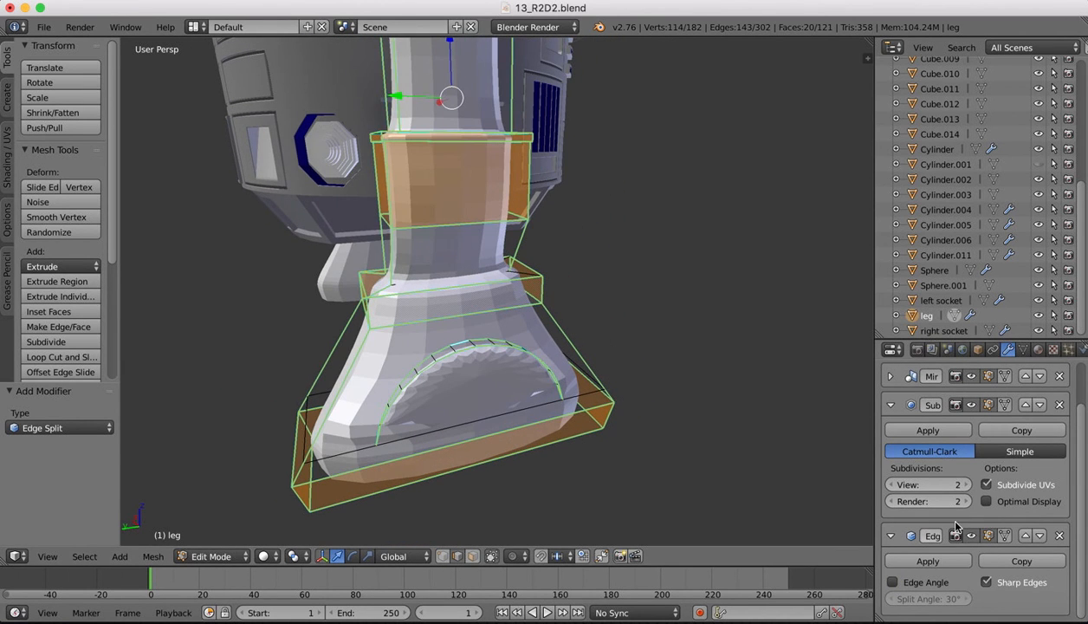
left_click(1026, 536)
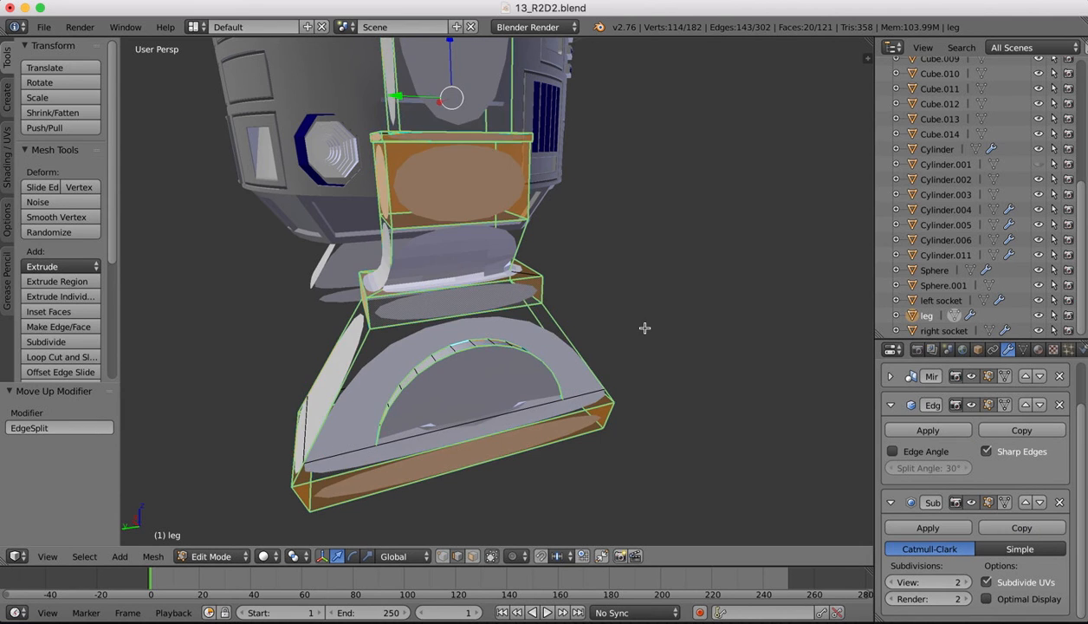
scroll(643, 328, "left", 6)
In Object Mode, remove the leg's Edge Split modifier and set the Subdivision Surface view level to 1.
left_click(212, 557)
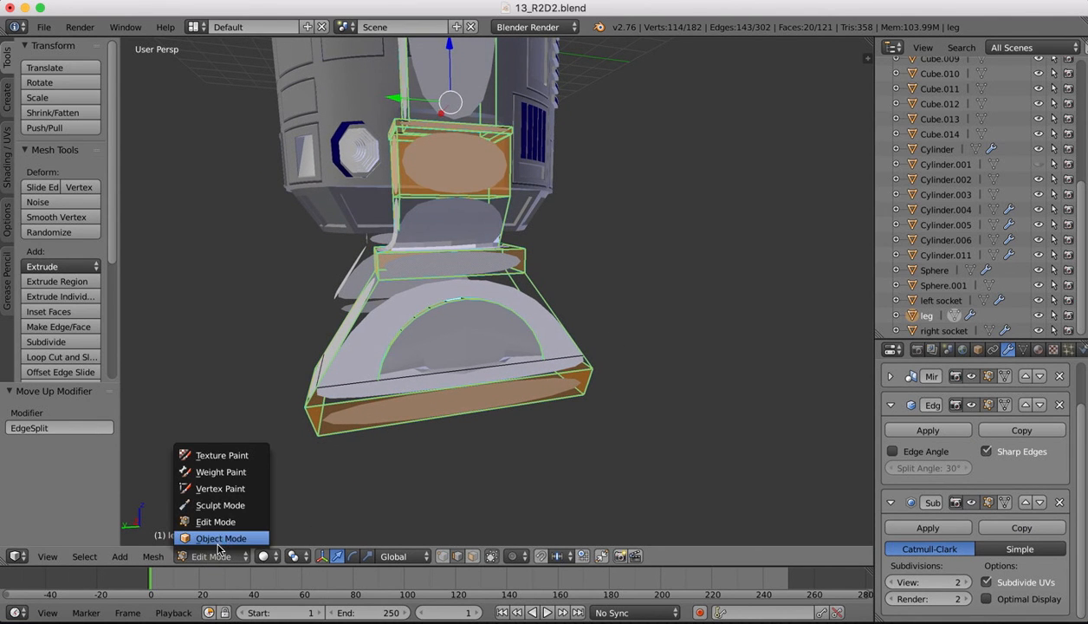
left_click(218, 538)
scroll(494, 289, "left", 5)
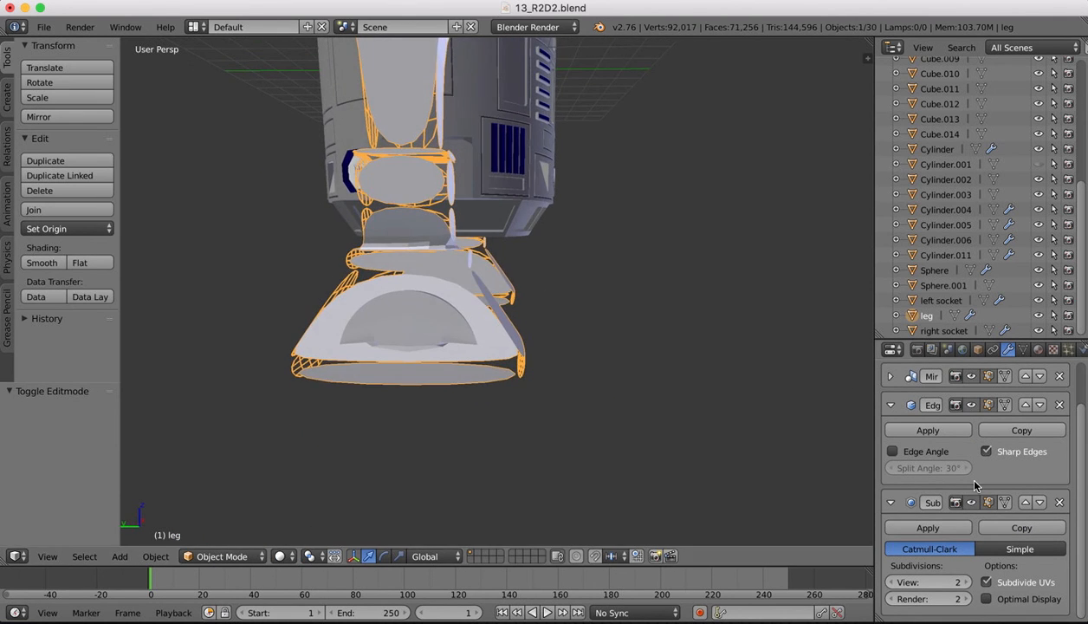
left_click(1059, 404)
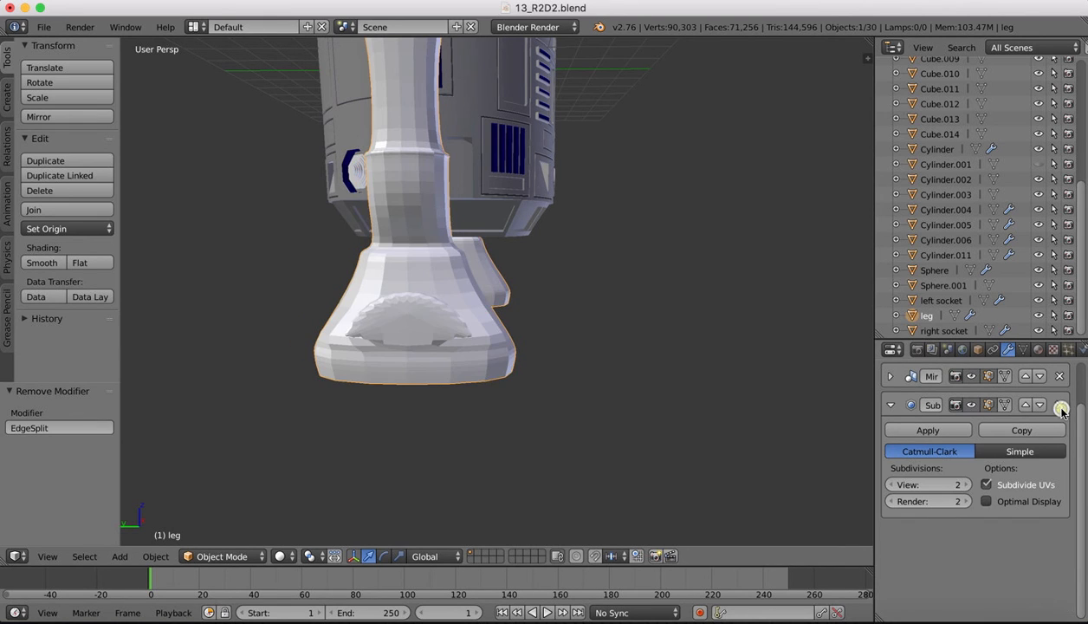
left_click(892, 484)
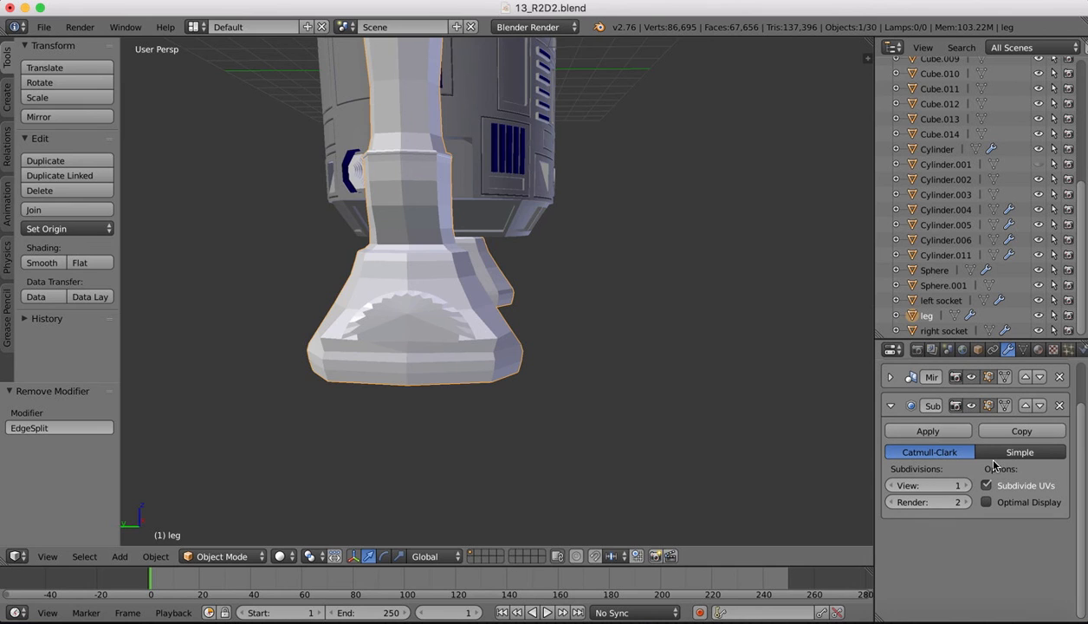
Apply smooth shading to the leg and check its shading from knee to foot with the Subdivision Surface modifier.
mouse_move(607, 286)
middle_mouse_down()
mouse_move(557, 273)
mouse_move(558, 305)
middle_mouse_up()
left_click(39, 263)
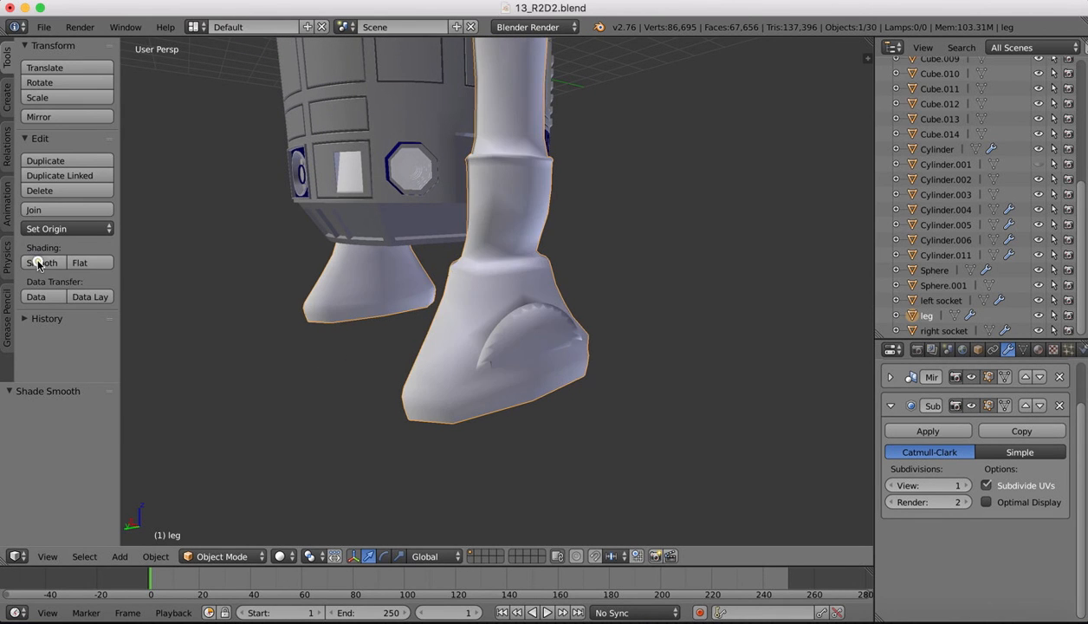
scroll(437, 267, "down", 2)
scroll(436, 266, "right", 2)
scroll(436, 267, "up", 3, "shift")
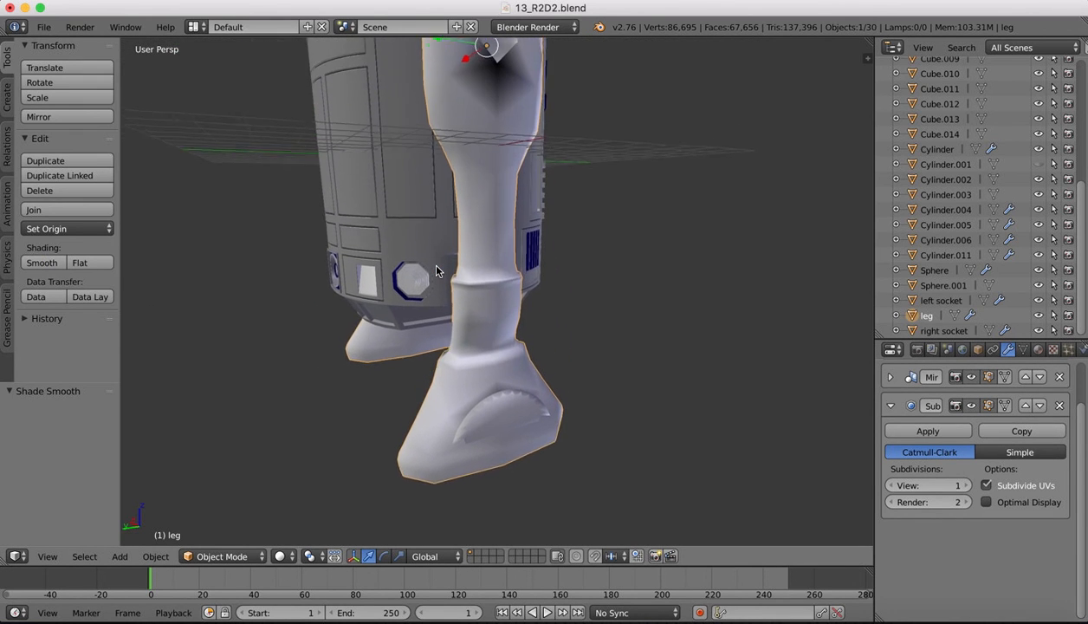
scroll(436, 267, "up", 3, "shift")
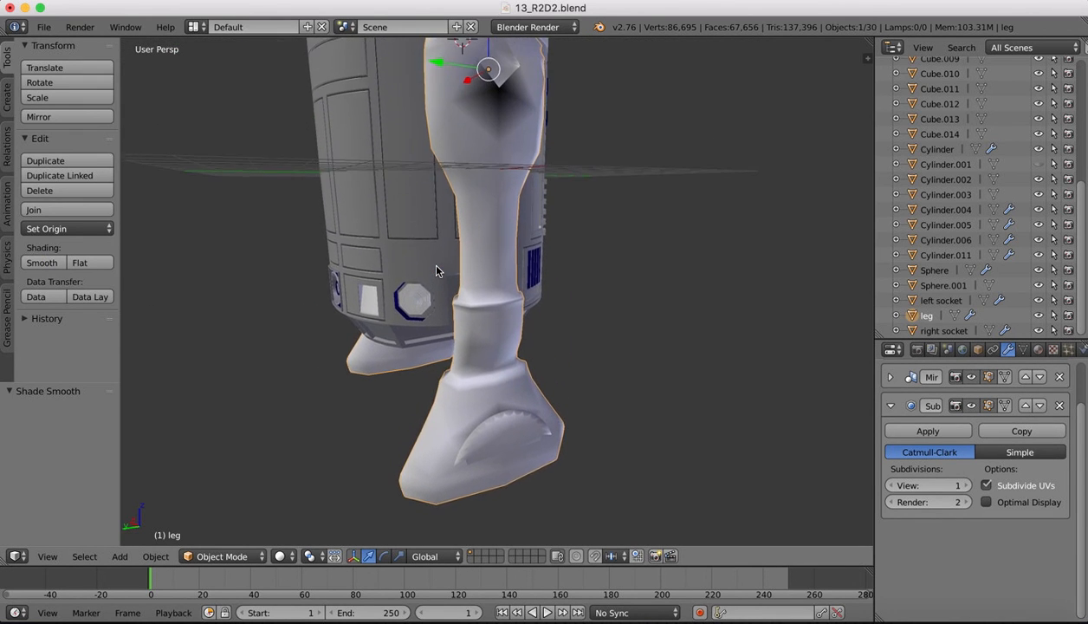
Replace the leg's Subdivision Surface modifier with an Edge Split modifier and reapply smooth shading.
left_click(1058, 405)
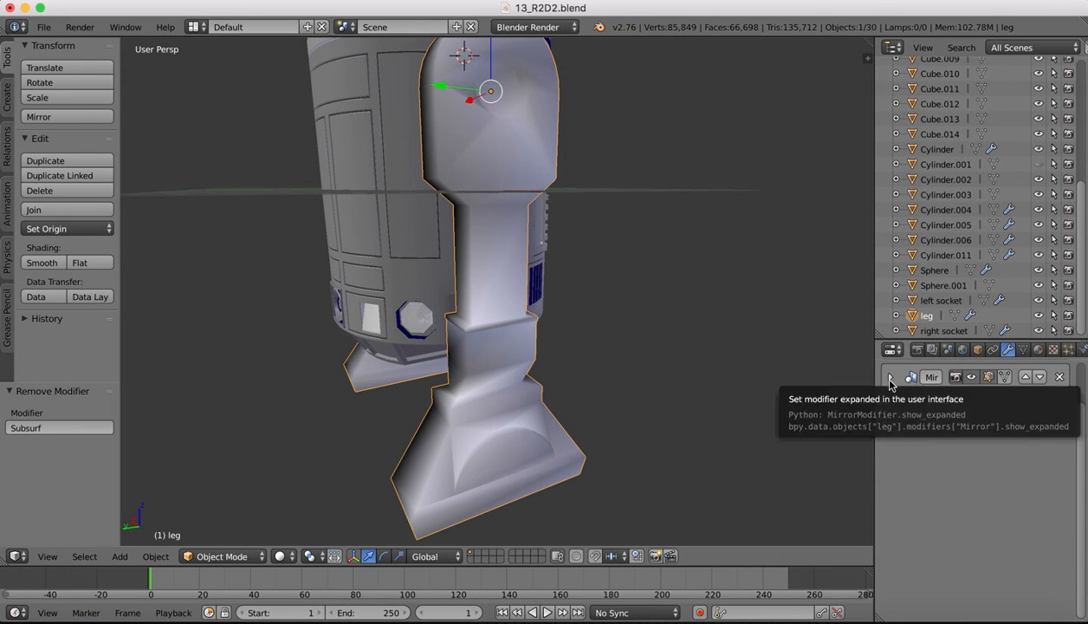
scroll(922, 428, "up", 1)
scroll(922, 428, "up", 1)
left_click(927, 400)
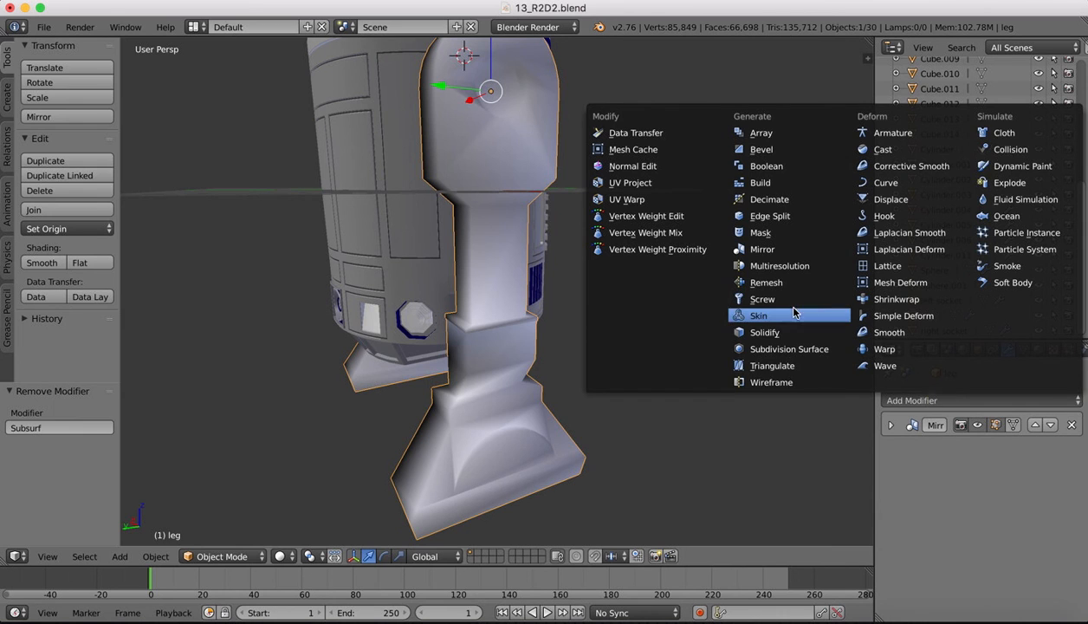
left_click(769, 216)
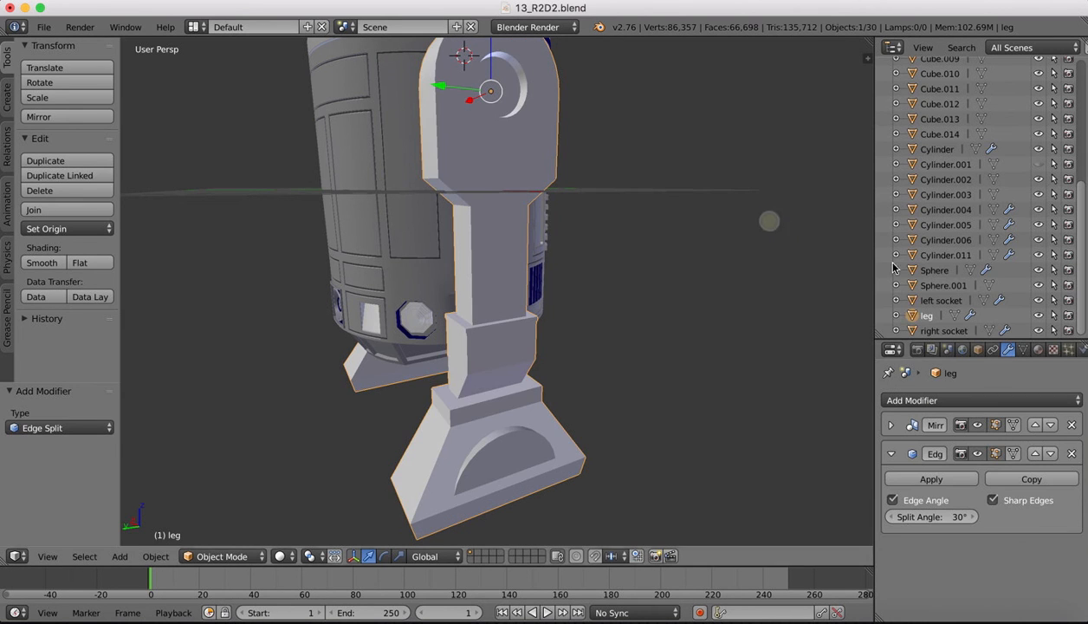
scroll(646, 381, "left", 5)
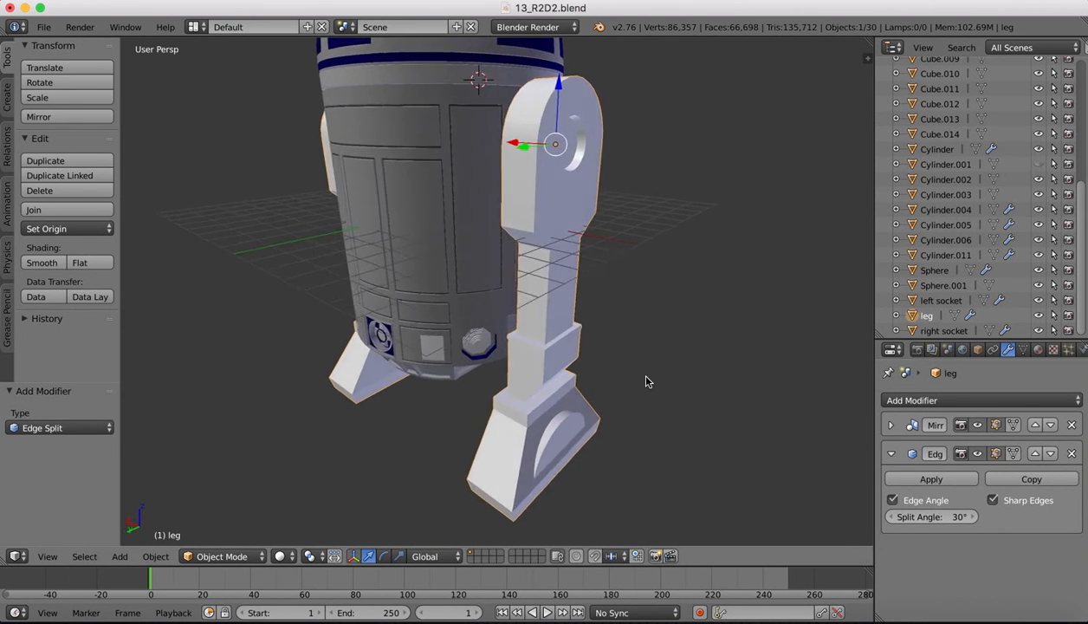
scroll(646, 381, "right", 10)
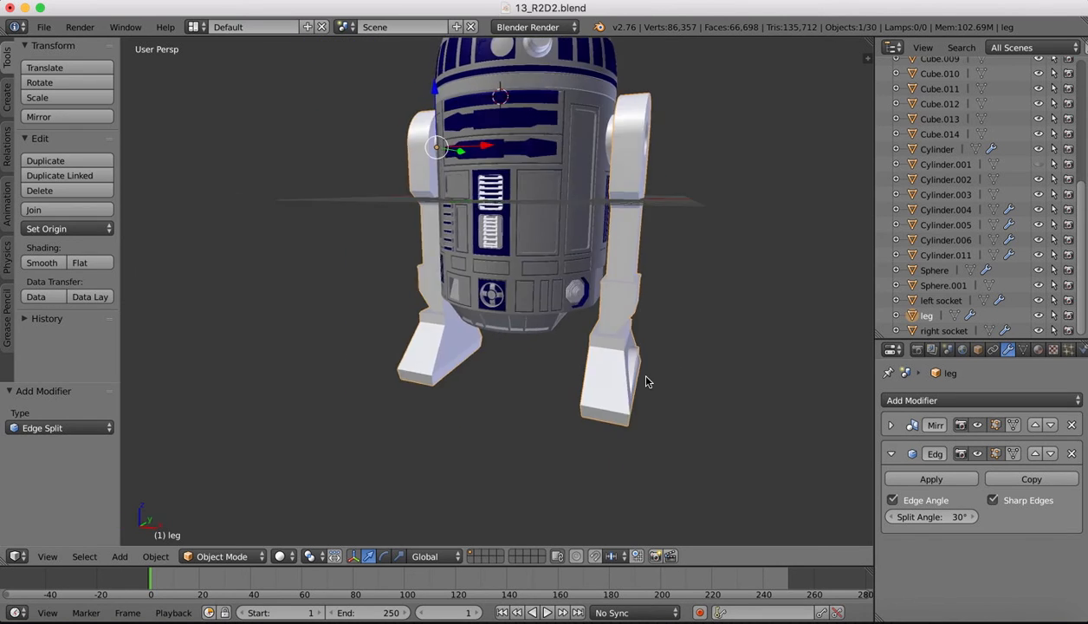
scroll(646, 381, "right", 15)
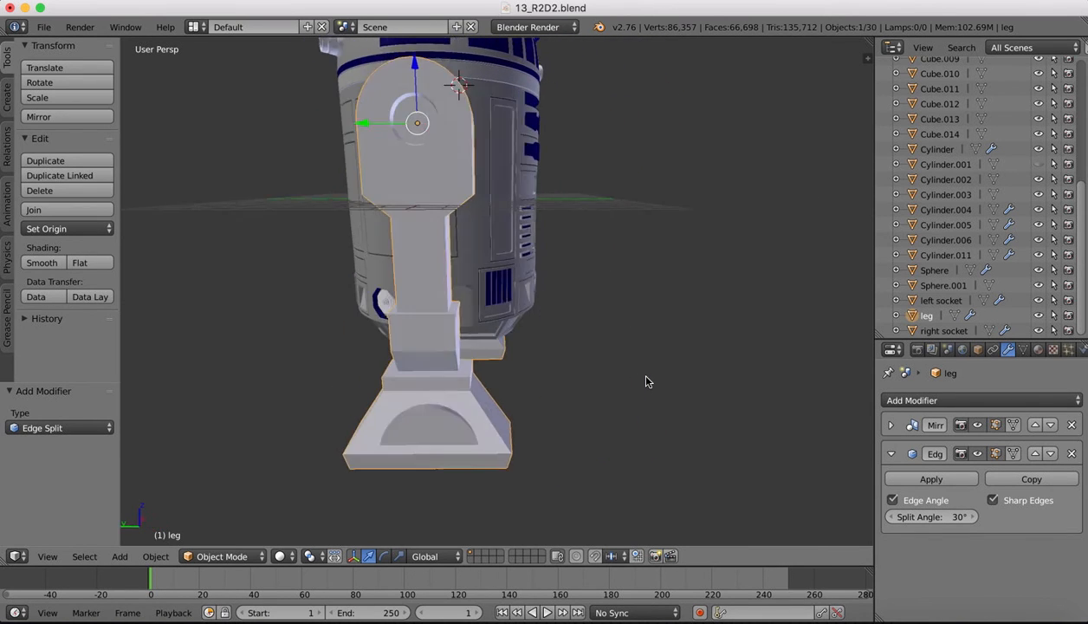
left_click(43, 266)
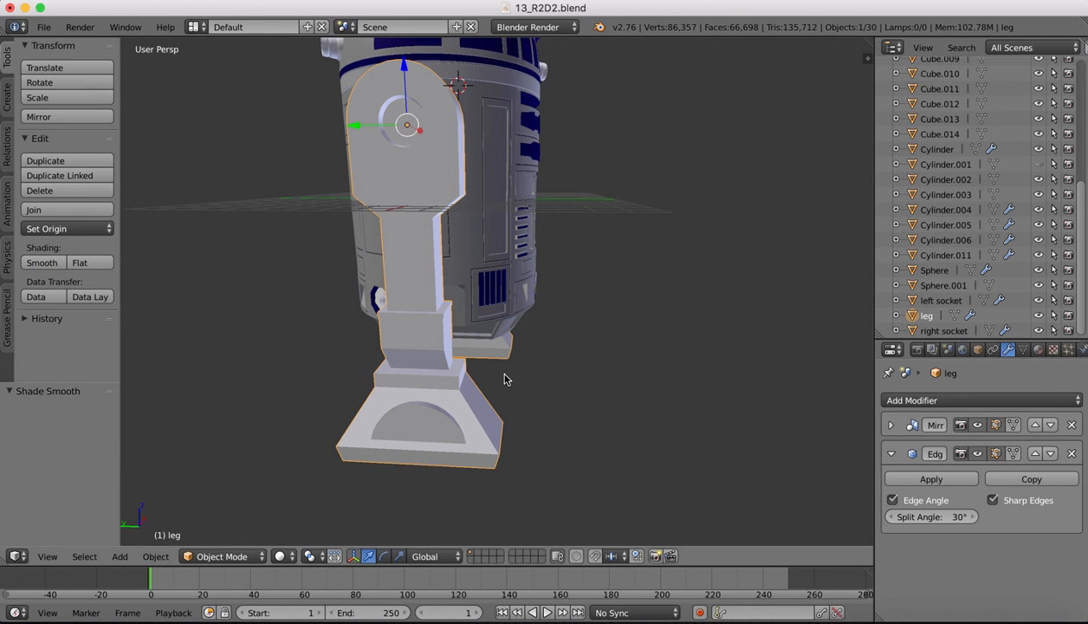
Compare the leg's shading with the Edge Split modifier's Edge Angle option off and on, leaving it enabled.
left_click(893, 500)
left_click(893, 501)
left_click(892, 500)
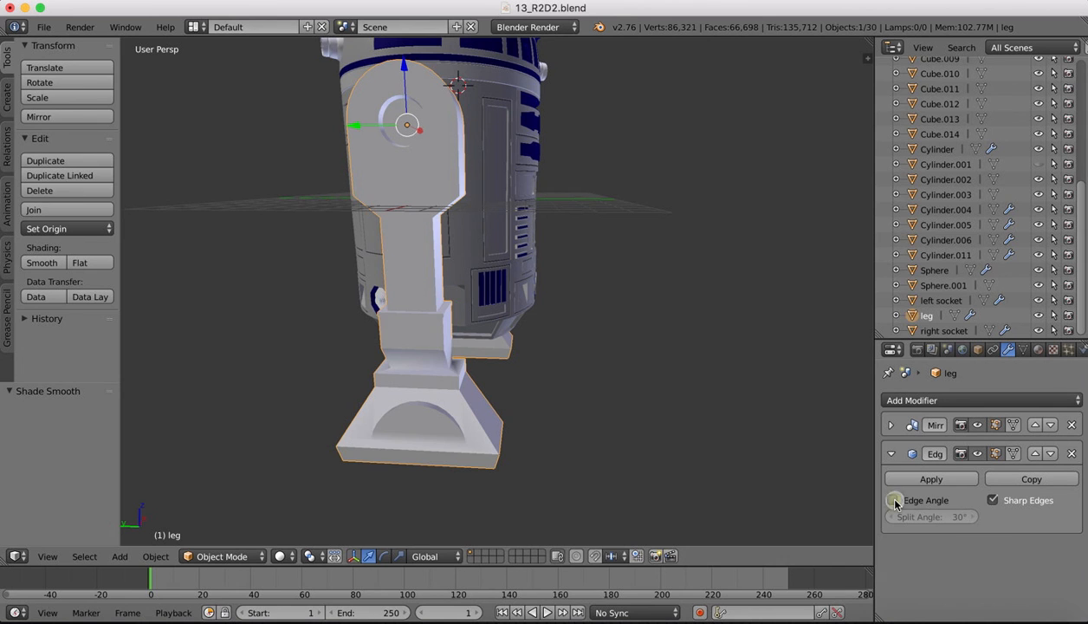
left_click(895, 501)
Examine the legs and feet together with the whole R2-D2 body from the front, sides and above.
scroll(485, 303, "right", 10)
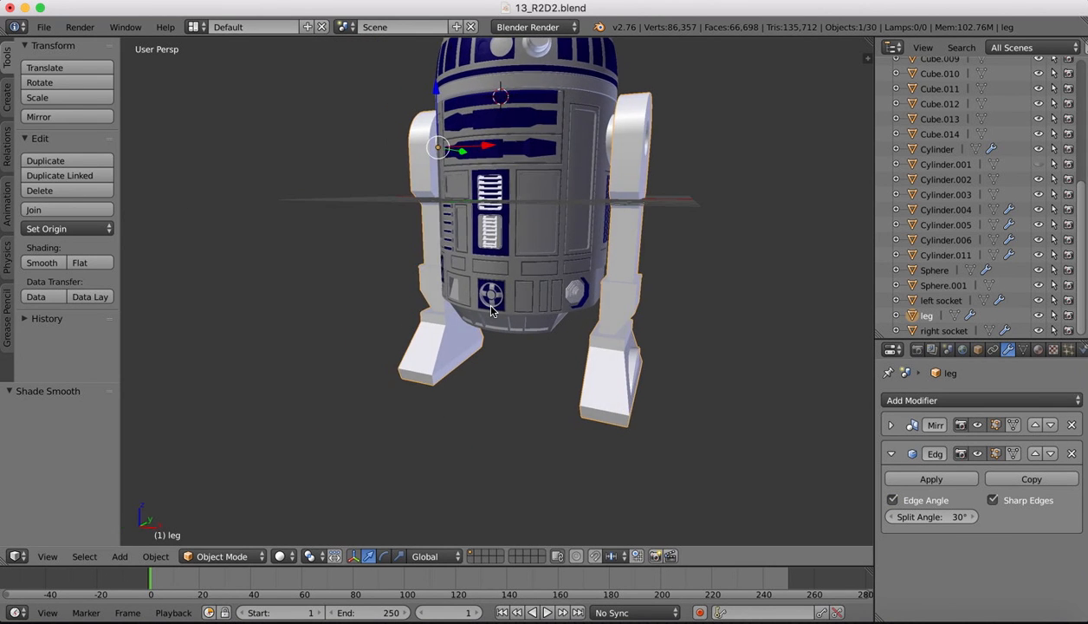
scroll(490, 306, "right", 5)
scroll(490, 306, "left", 5)
scroll(490, 306, "down", 3)
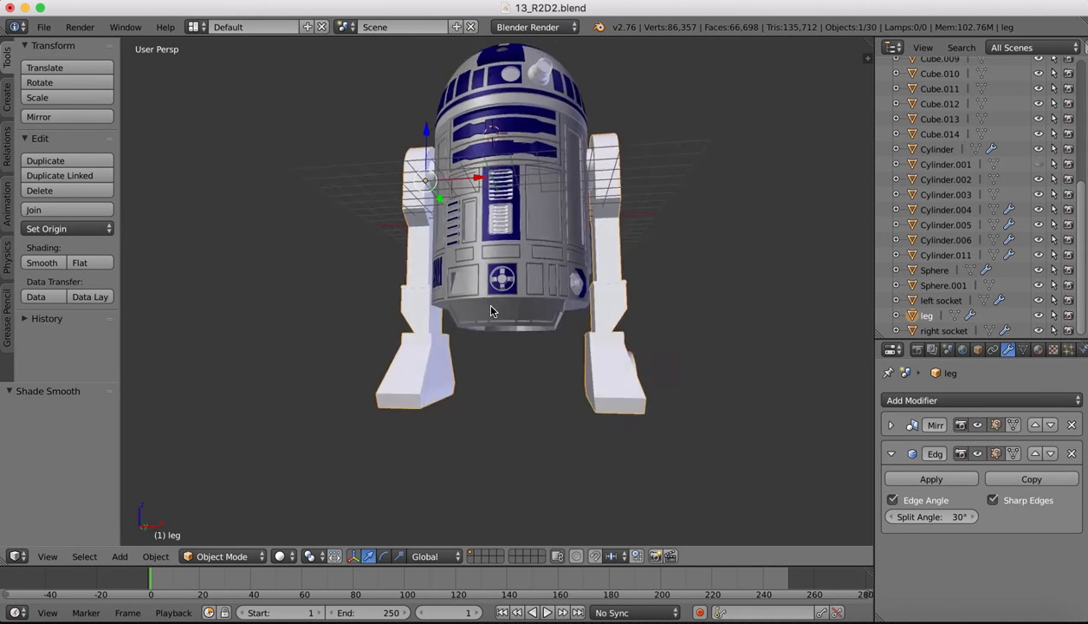
scroll(490, 306, "right", 5)
scroll(491, 311, "right", 3)
scroll(491, 310, "up", 4)
scroll(490, 311, "left", 8)
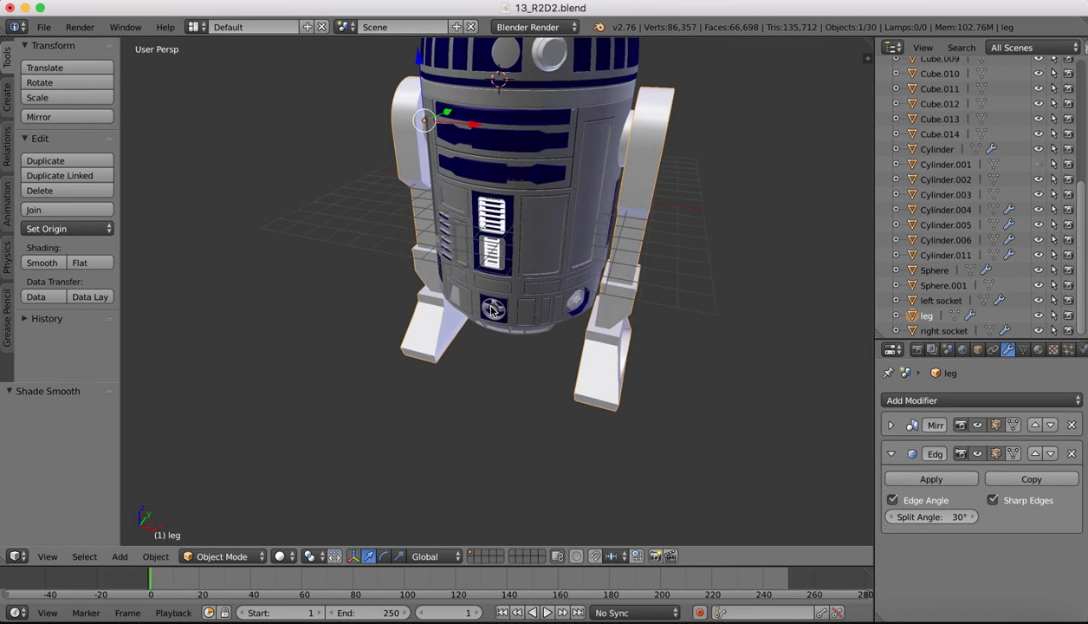
scroll(490, 311, "right", 2)
scroll(490, 310, "up", 5)
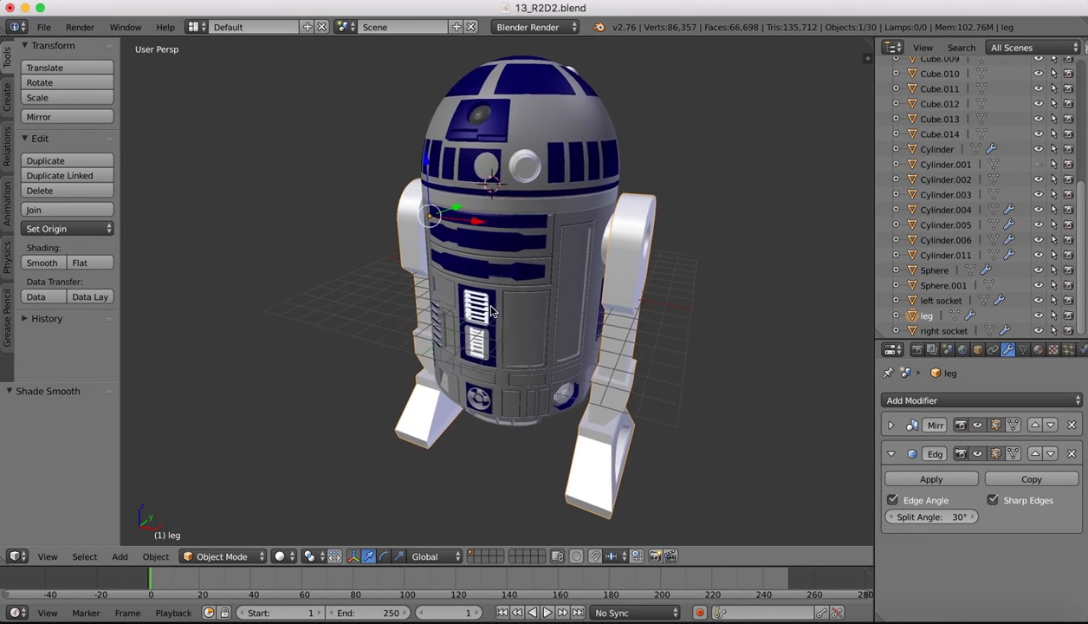
scroll(490, 310, "up", 1)
scroll(516, 311, "left", 3)
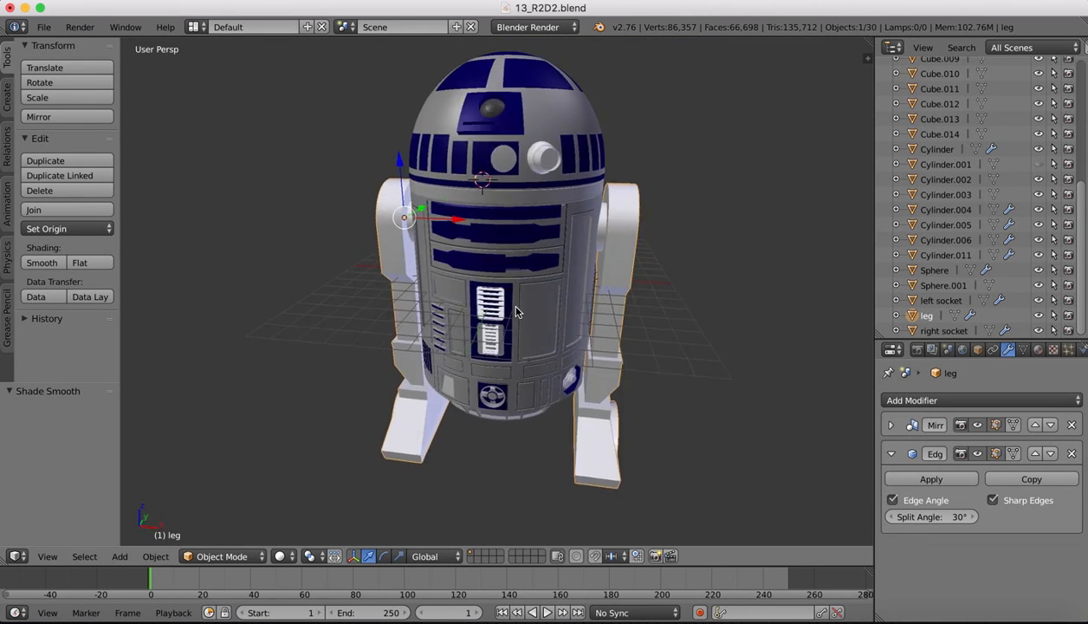
scroll(516, 311, "right", 4)
scroll(516, 311, "right", 2)
scroll(516, 311, "left", 3)
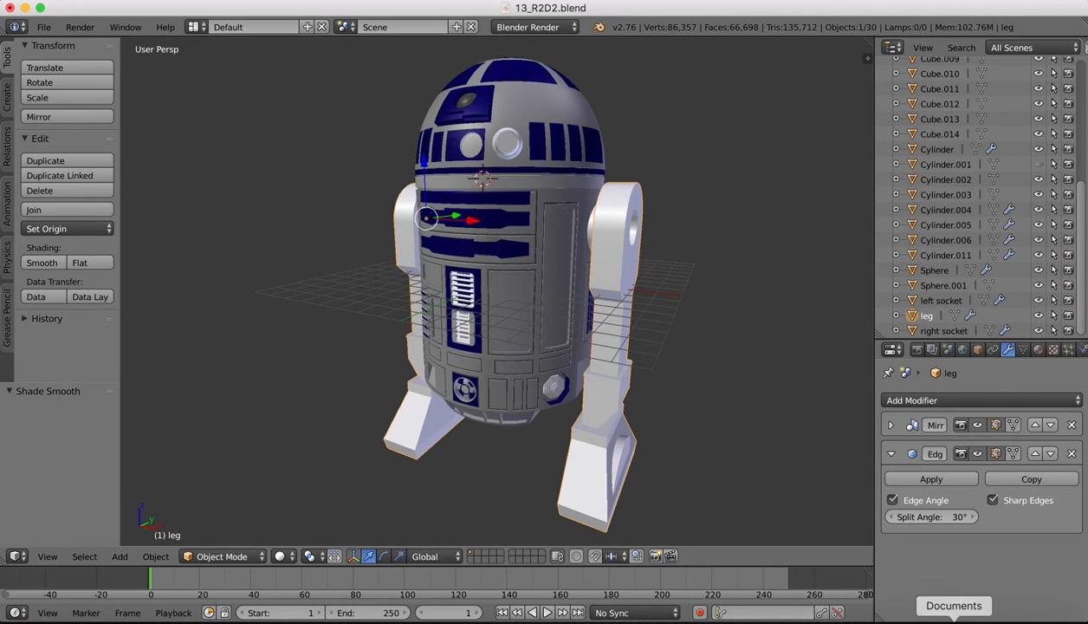
Switch to the R2-D2 reference photos in Preview, then return to Blender and compare the model's legs and body from several sides.
left_click(905, 617)
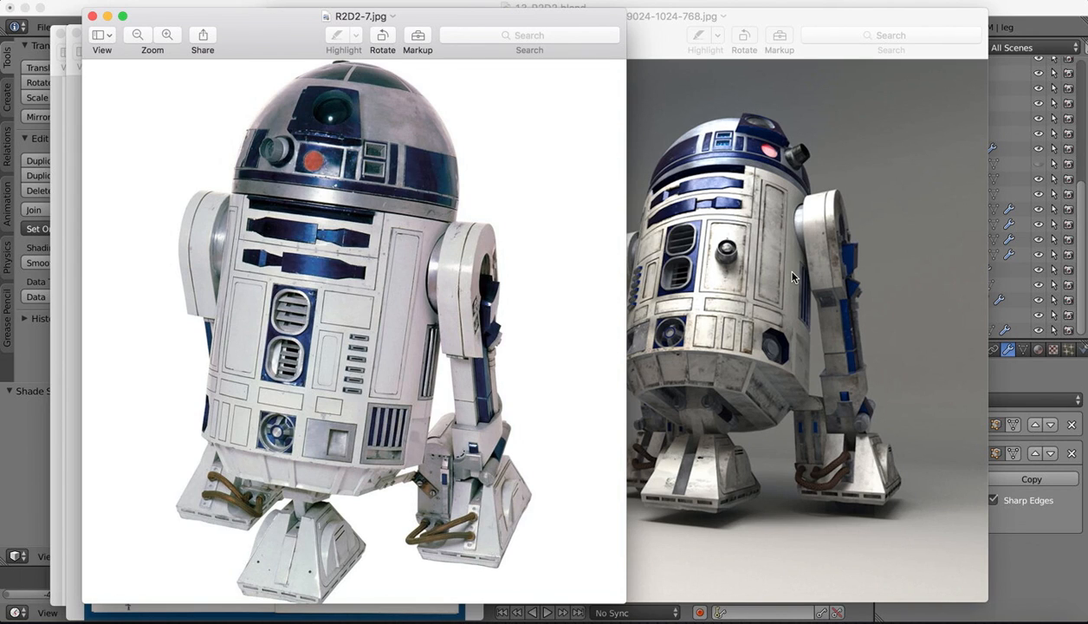
left_click(1037, 15)
scroll(596, 185, "left", 3)
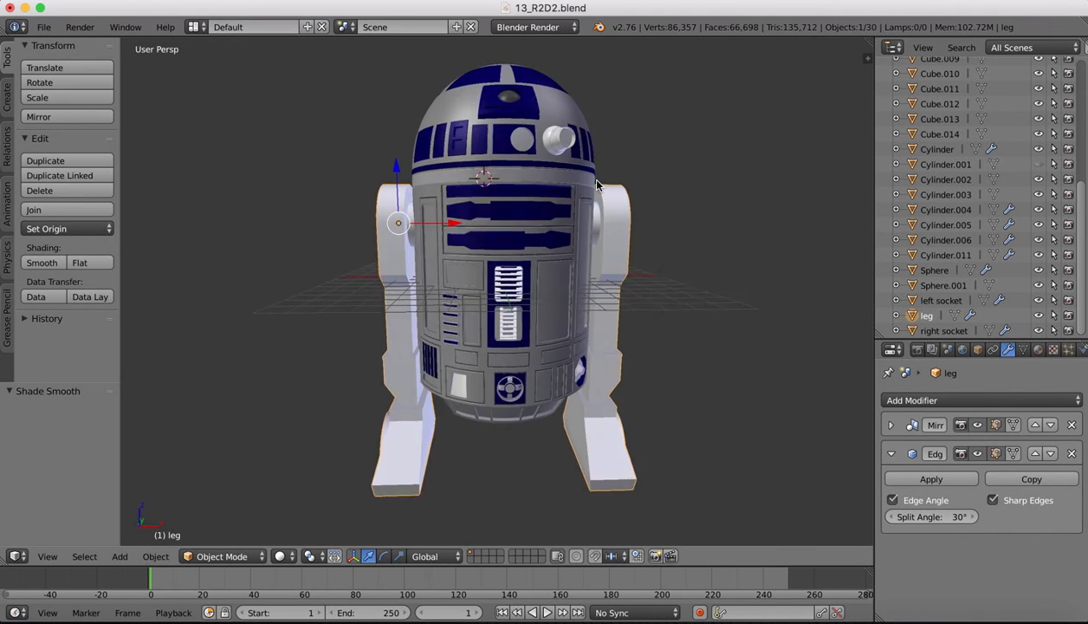
scroll(596, 184, "right", 4)
scroll(595, 184, "left", 4)
scroll(596, 180, "left", 3)
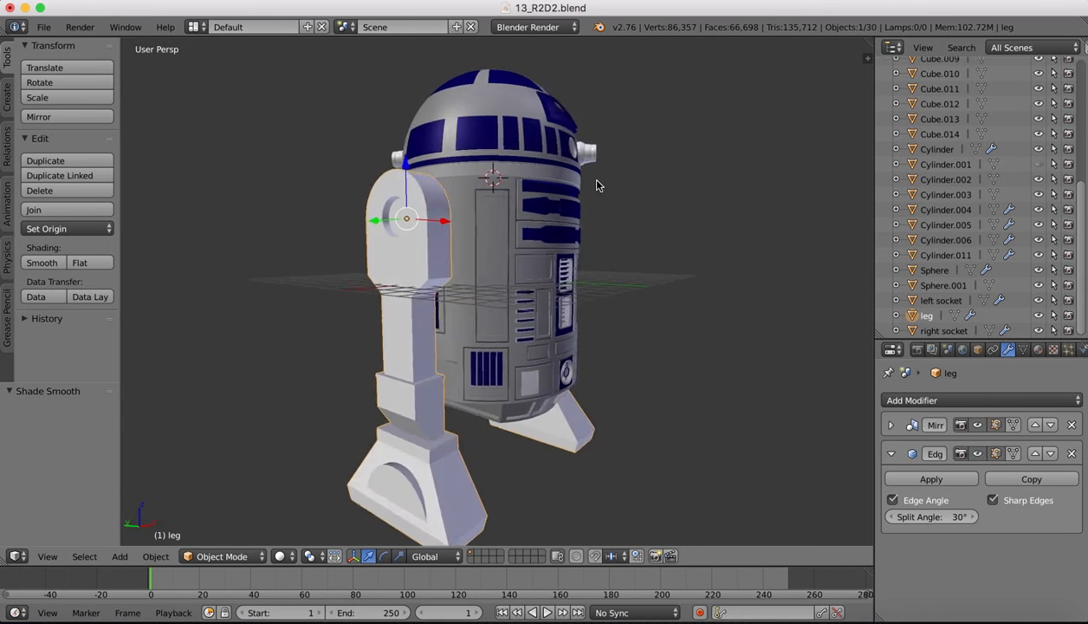
scroll(597, 180, "right", 5)
scroll(597, 180, "down", 1, "shift")
scroll(597, 180, "down", 2)
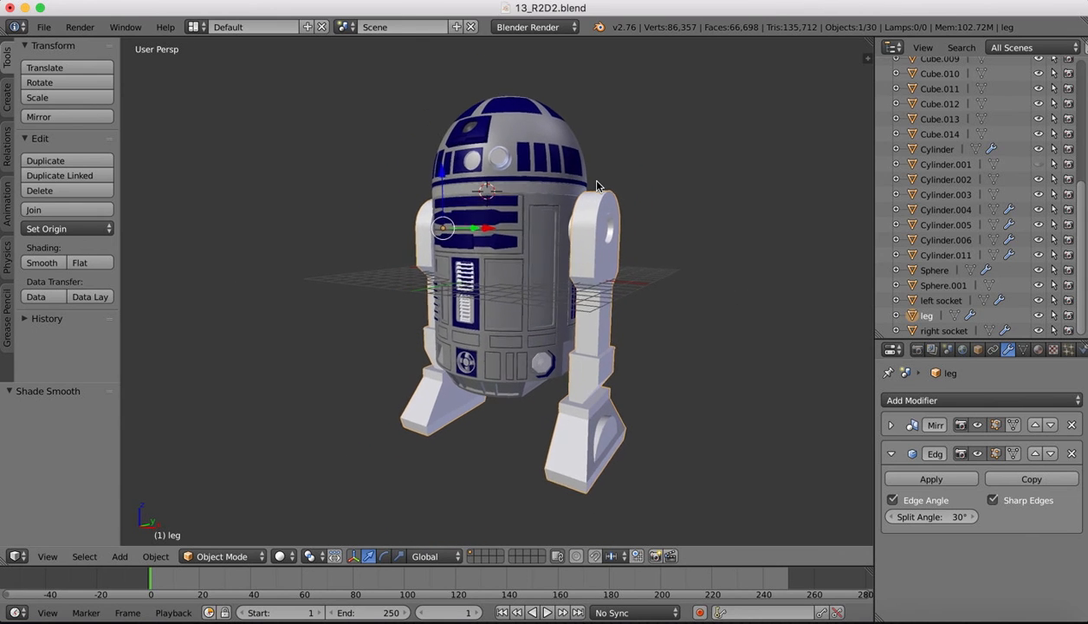